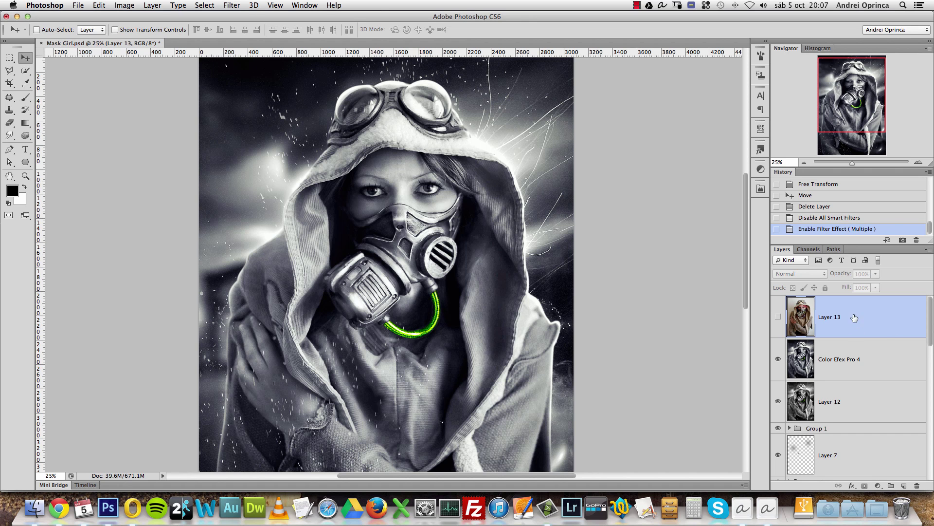
Step: Compare the original photo on Layer 13 with the finished composite and look through the layer stack
{"action": "left_click", "coordinate": [778, 317]}
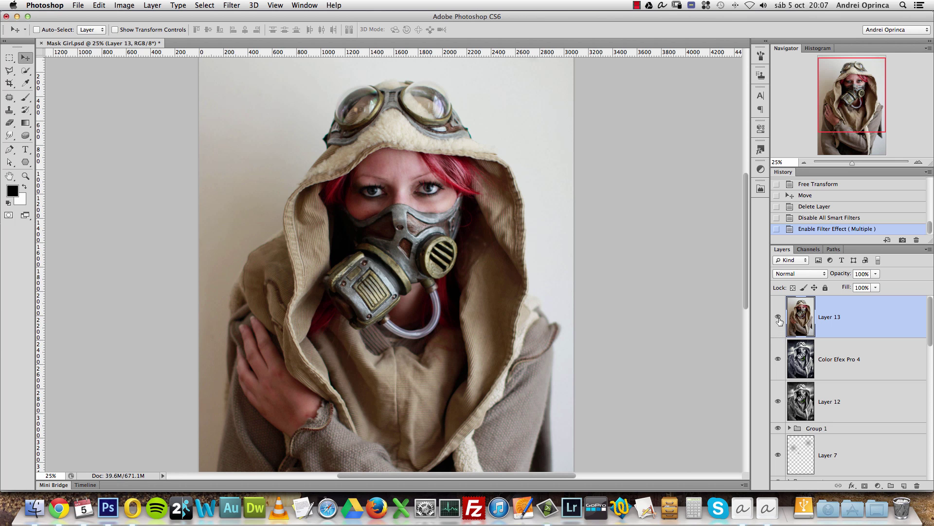
{"action": "left_click", "coordinate": [779, 316]}
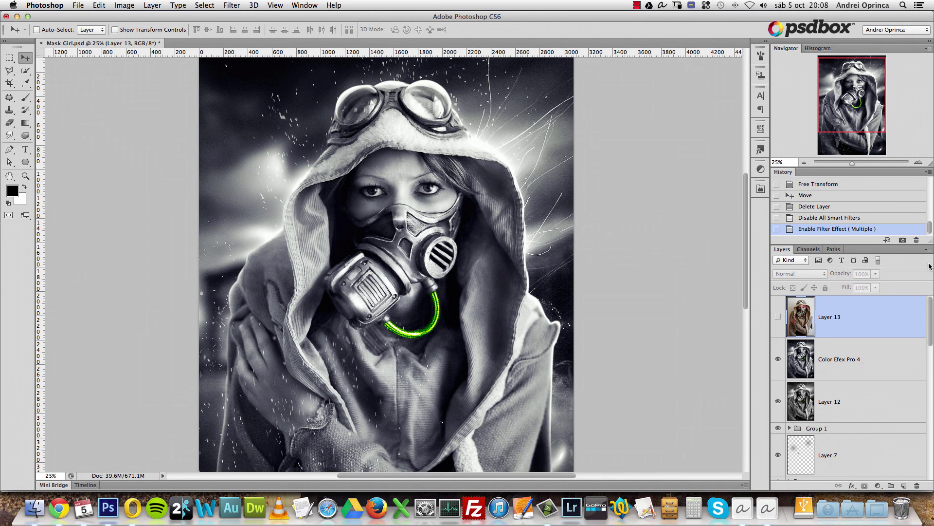
{"action": "left_click_drag", "start_coordinate": [930, 316], "coordinate": [931, 441]}
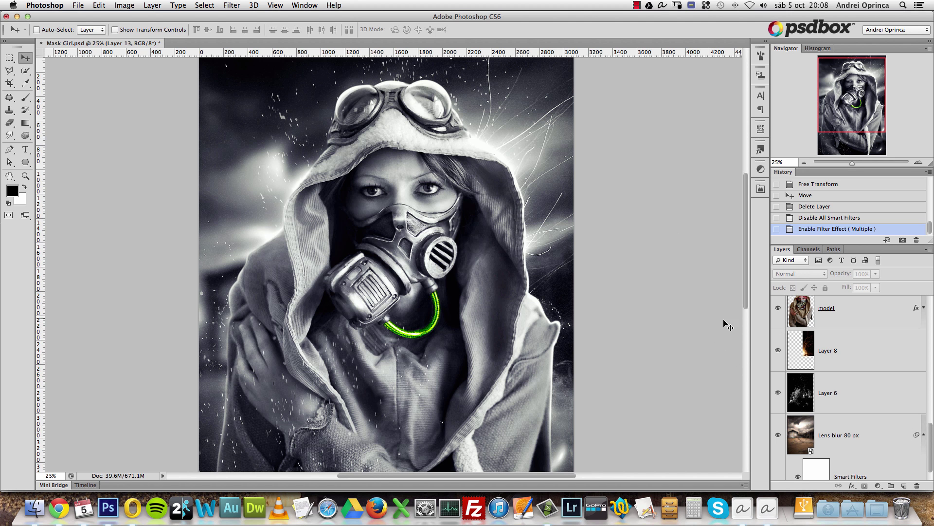
{"action": "left_click_drag", "start_coordinate": [930, 437], "coordinate": [932, 311]}
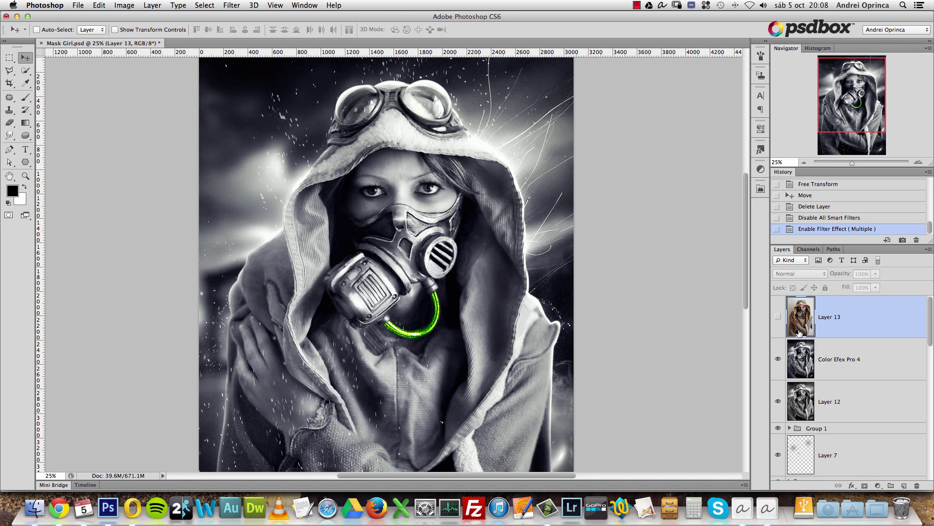
Step: Show only the model layer, turn off all its layer effects and inspect the cut-out
{"action": "left_click_drag", "start_coordinate": [930, 324], "coordinate": [930, 441]}
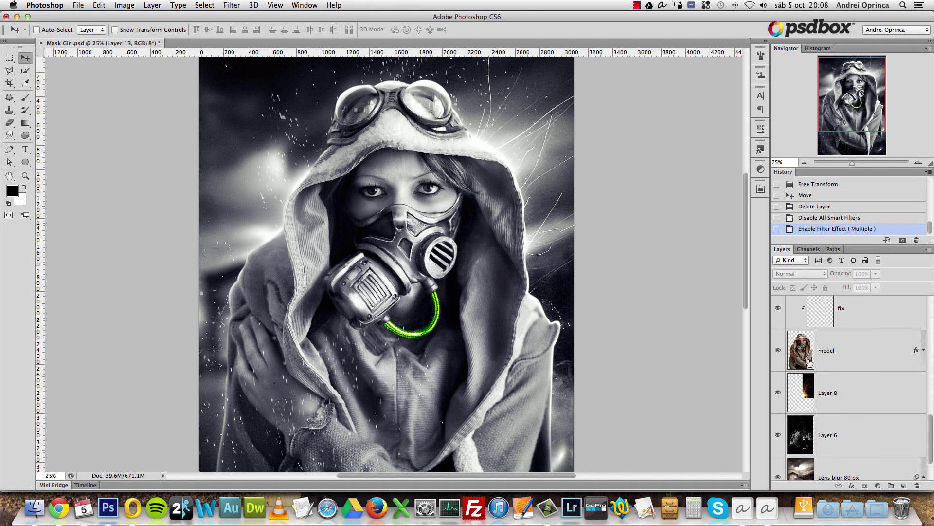
{"action": "left_click", "coordinate": [779, 349], "text": "alt"}
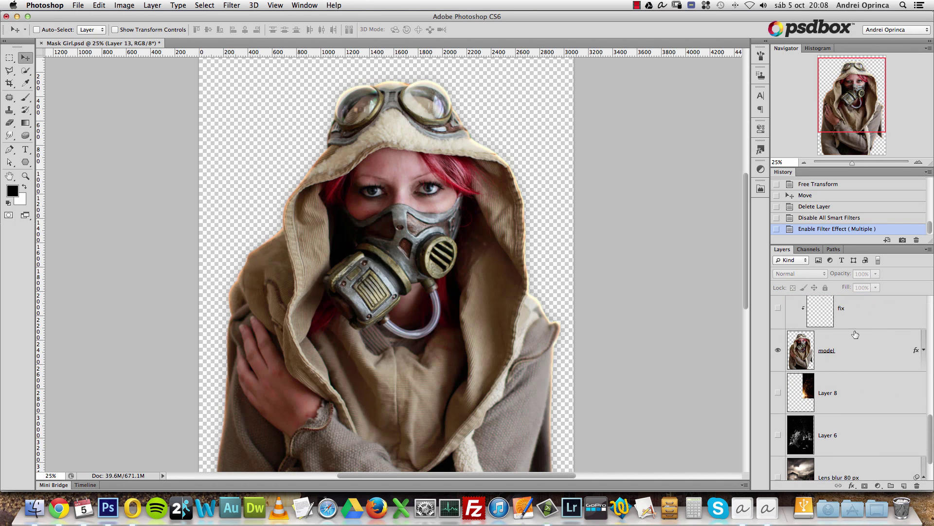
{"action": "left_click", "coordinate": [923, 350]}
{"action": "left_click", "coordinate": [802, 376]}
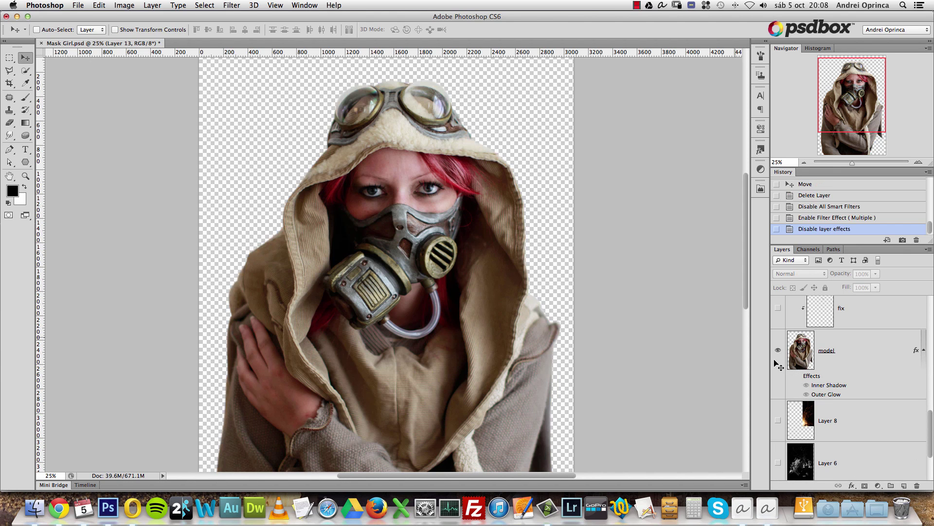
{"action": "left_click", "coordinate": [417, 262], "text": "alt"}
{"action": "left_click", "coordinate": [435, 249], "text": "super"}
{"action": "left_click_drag", "start_coordinate": [434, 250], "coordinate": [451, 279]}
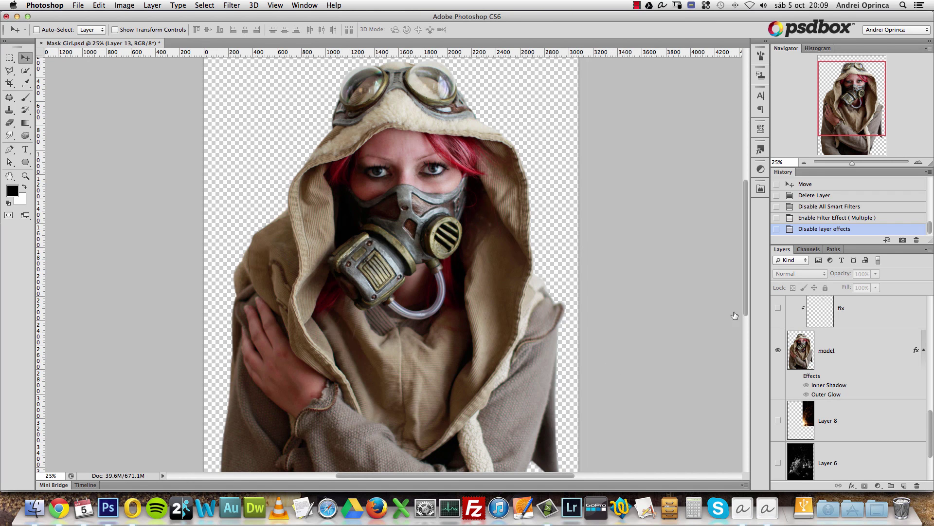
{"action": "left_click_drag", "start_coordinate": [827, 112], "coordinate": [828, 112]}
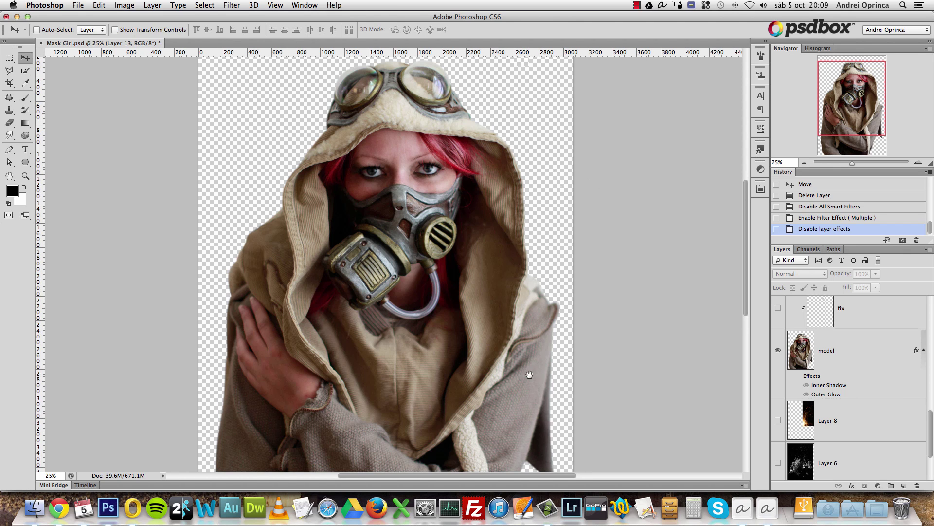
{"action": "scroll", "coordinate": [532, 375], "scroll_direction": "down", "scroll_amount": 2}
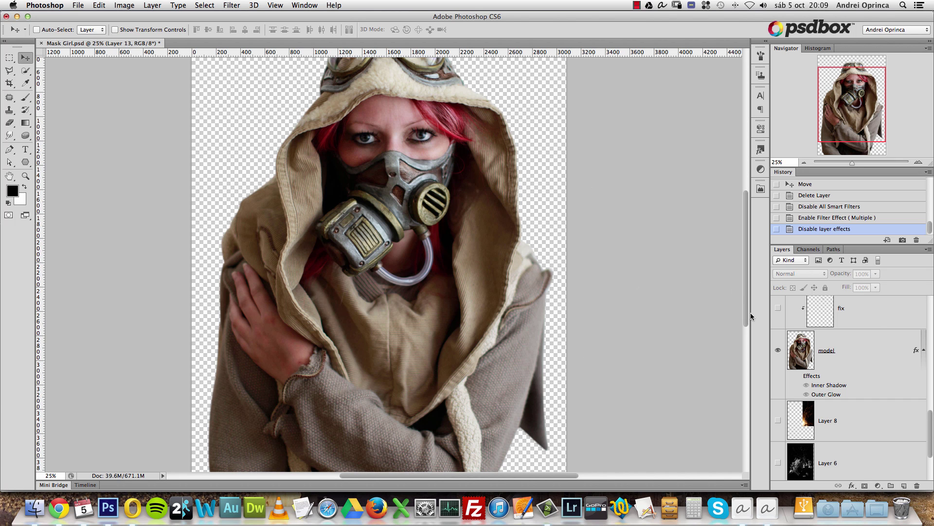
Step: Load the Work Path around the model as a selection, then deselect it and return to the layers
{"action": "left_click", "coordinate": [834, 249]}
{"action": "left_click", "coordinate": [778, 268]}
{"action": "left_click", "coordinate": [778, 268], "text": "super"}
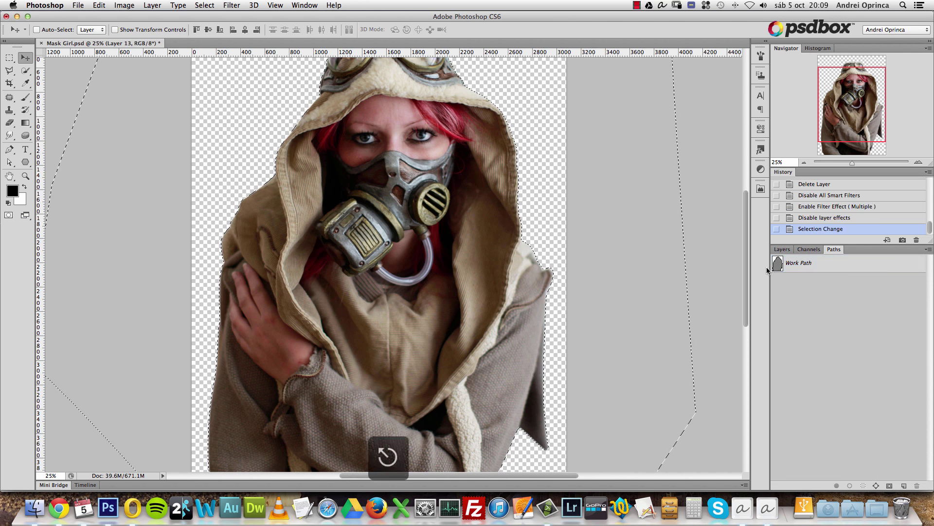
{"action": "left_click", "coordinate": [809, 249]}
{"action": "left_click", "coordinate": [782, 249]}
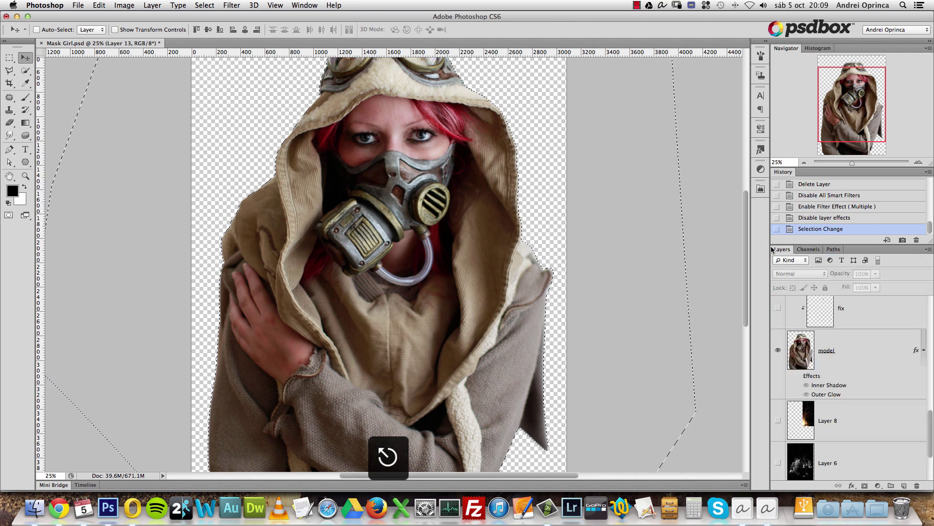
{"action": "key", "text": "super+d"}
{"action": "left_click", "coordinate": [455, 207], "text": "alt"}
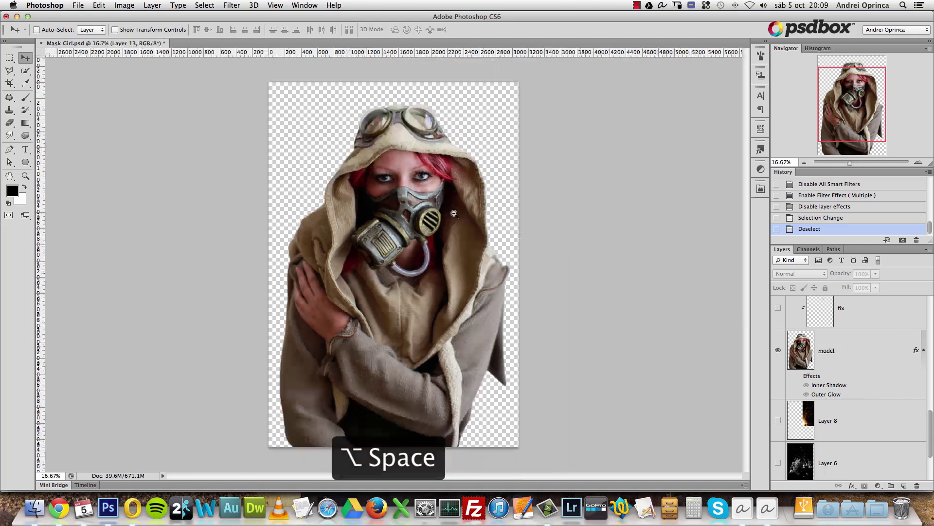
{"action": "left_click", "coordinate": [448, 204], "text": "super"}
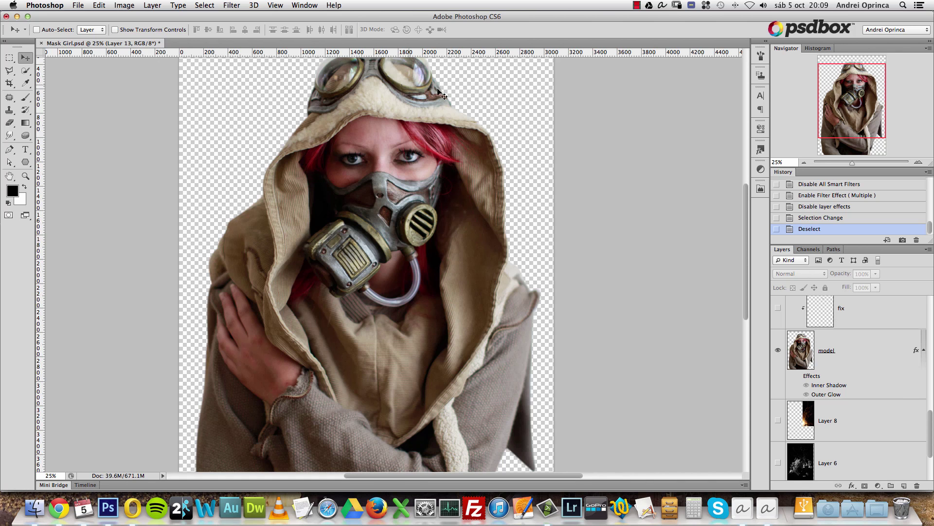
Step: Open the stock photo day_after_tomorrow_10_by_mizzd_stock-d69geb1.jpg from the Dramatic BW folder
{"action": "left_click", "coordinate": [79, 6]}
{"action": "key", "text": "super+o"}
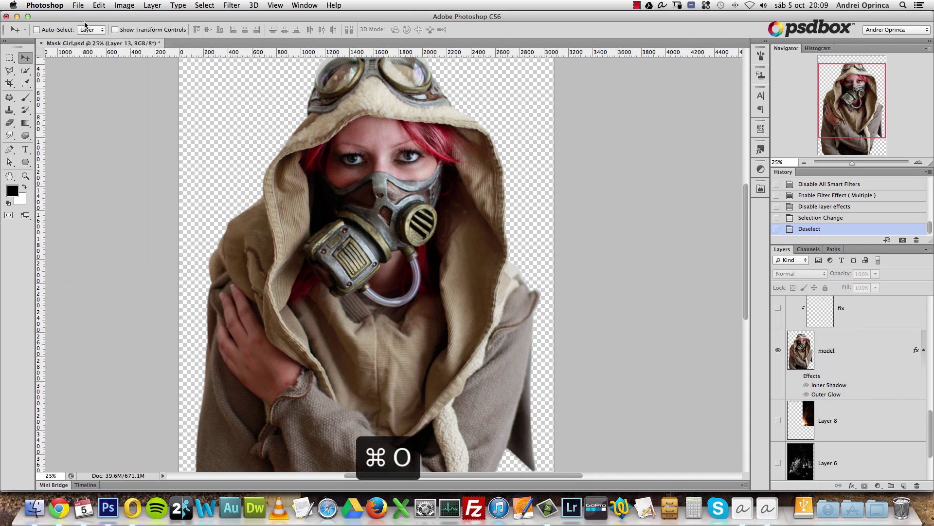
{"action": "left_click", "coordinate": [309, 83]}
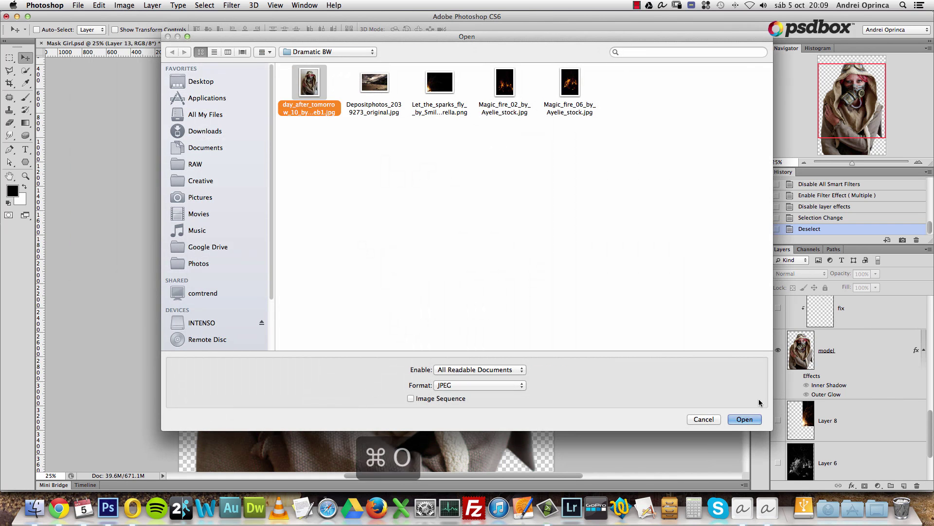
{"action": "left_click", "coordinate": [745, 419]}
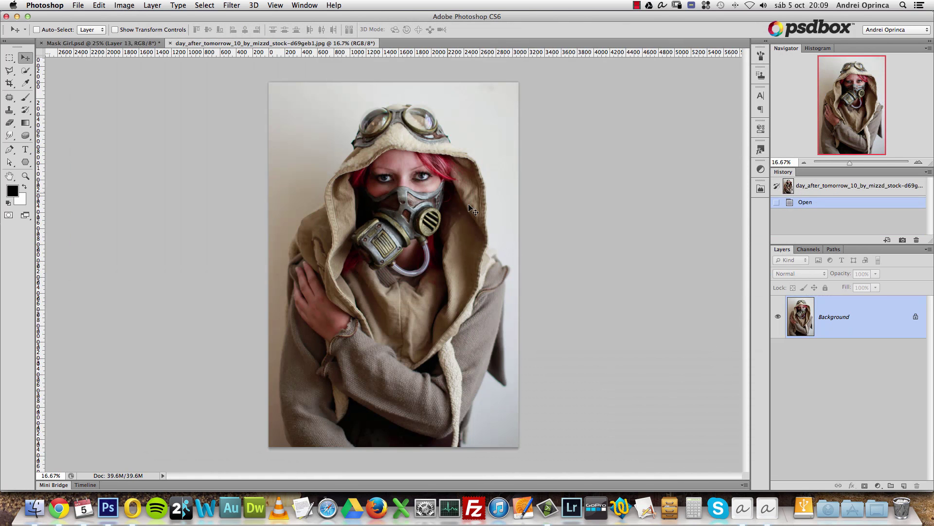
{"action": "key", "text": "super+space"}
{"action": "left_click", "coordinate": [403, 207]}
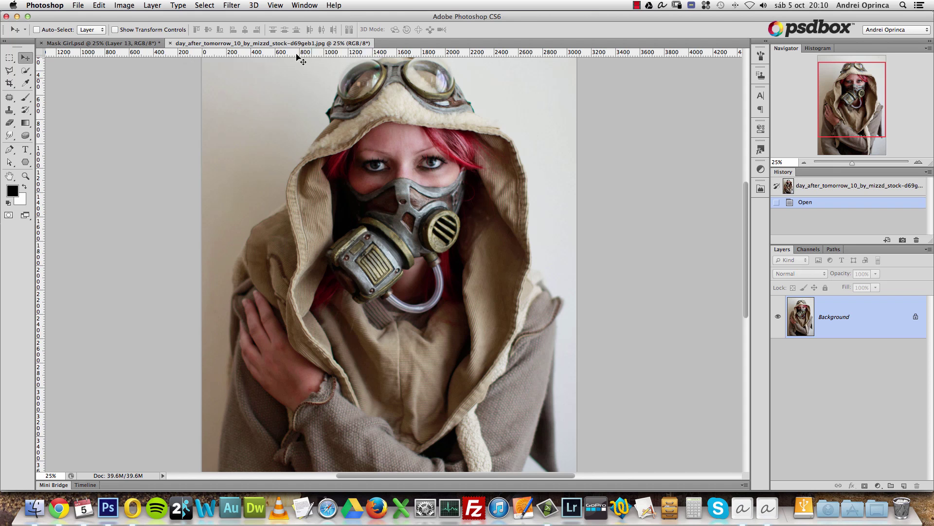
{"action": "left_click_drag", "start_coordinate": [420, 230], "coordinate": [408, 225]}
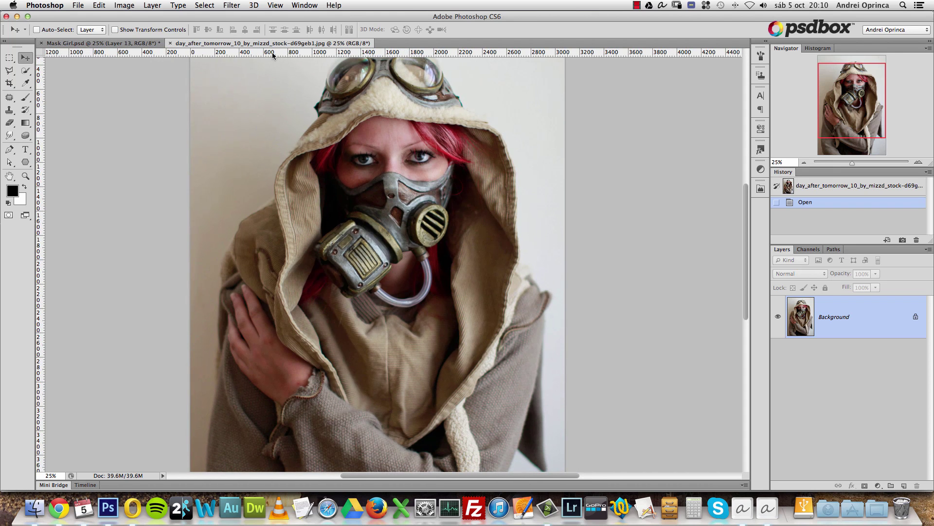
Step: Copy the entire Mask Girl.psd canvas merged and paste the cut-out model into the stock photo document
{"action": "left_click", "coordinate": [106, 42]}
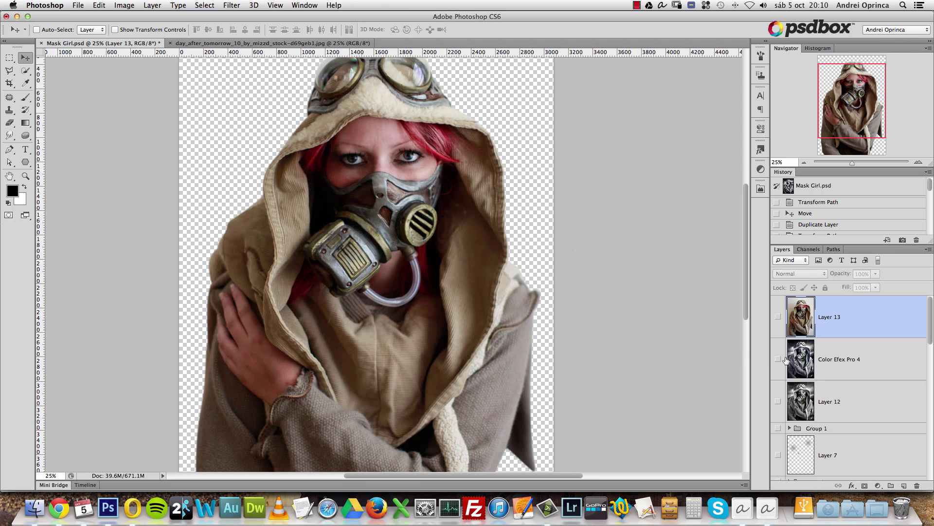
{"action": "key", "text": "super+a"}
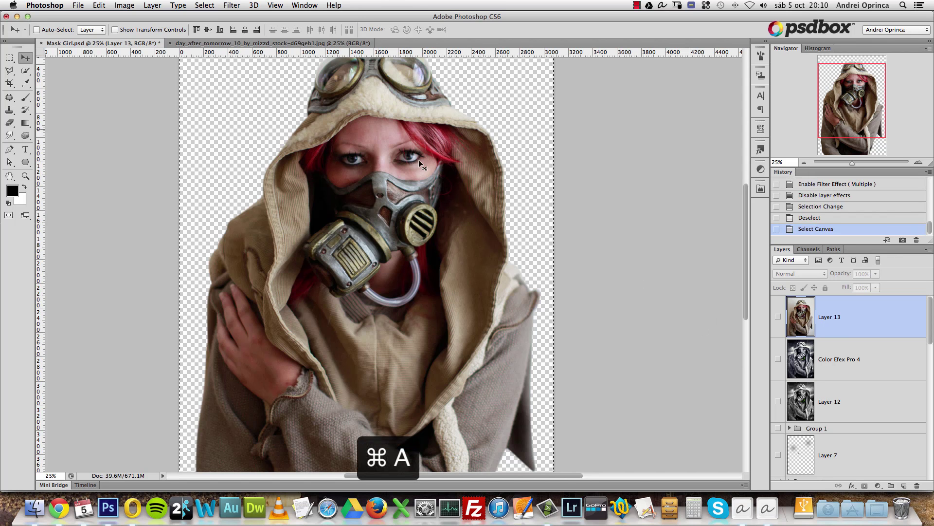
{"action": "left_click", "coordinate": [99, 5]}
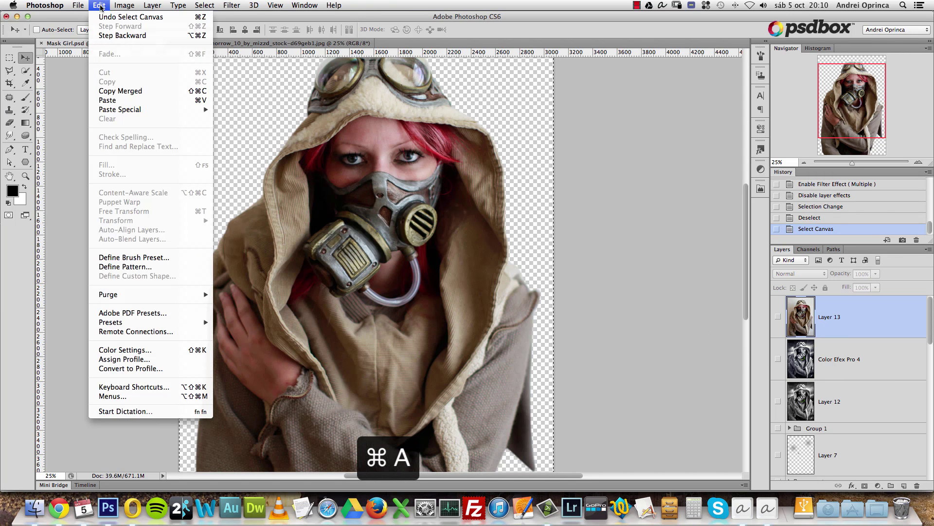
{"action": "left_click", "coordinate": [134, 91]}
{"action": "left_click", "coordinate": [269, 44]}
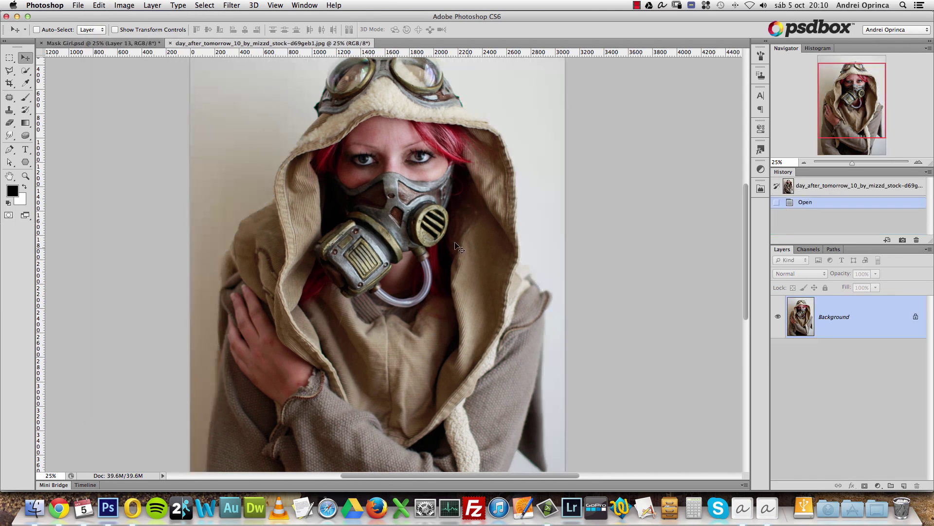
{"action": "key", "text": "super+v"}
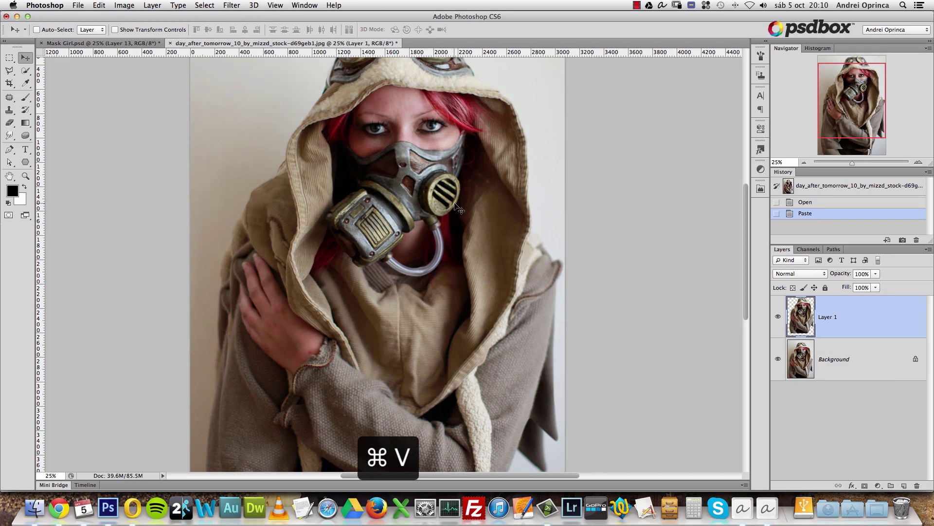
Step: Lower Layer 1's opacity to 61% and move the pasted cut-out into alignment with the model in the background photo
{"action": "left_click_drag", "start_coordinate": [416, 160], "coordinate": [409, 184]}
{"action": "left_click", "coordinate": [876, 274]}
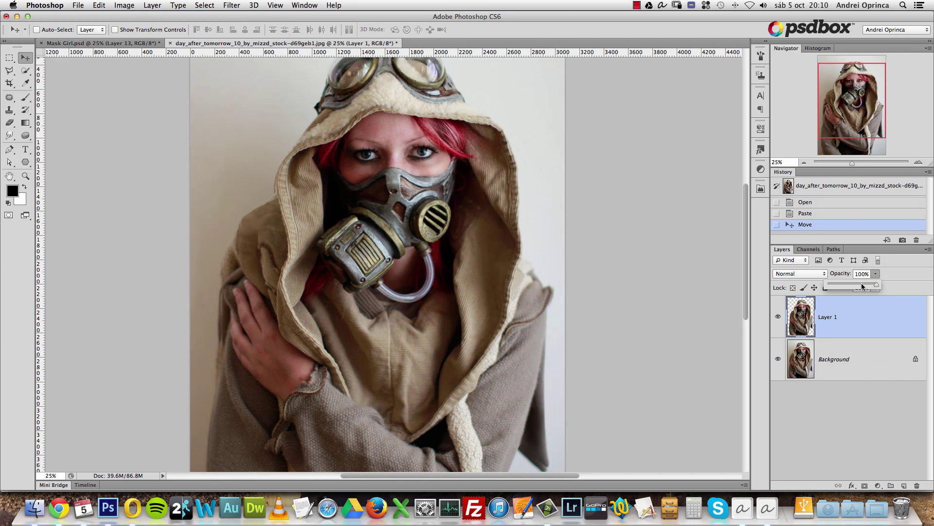
{"action": "left_click", "coordinate": [861, 285]}
{"action": "left_click_drag", "start_coordinate": [416, 152], "coordinate": [416, 168]}
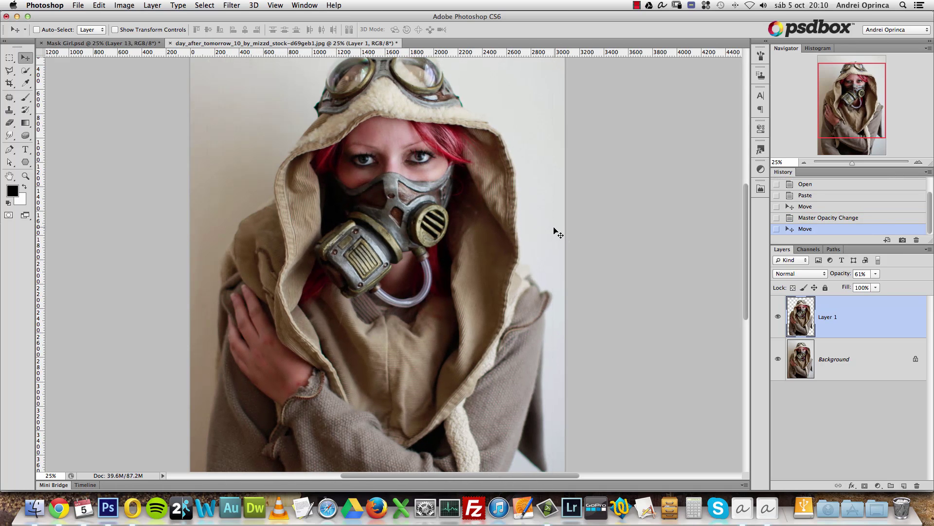
Step: Delete the Background layer and set Layer 1's opacity back to 100%
{"action": "left_click_drag", "start_coordinate": [883, 368], "coordinate": [916, 486]}
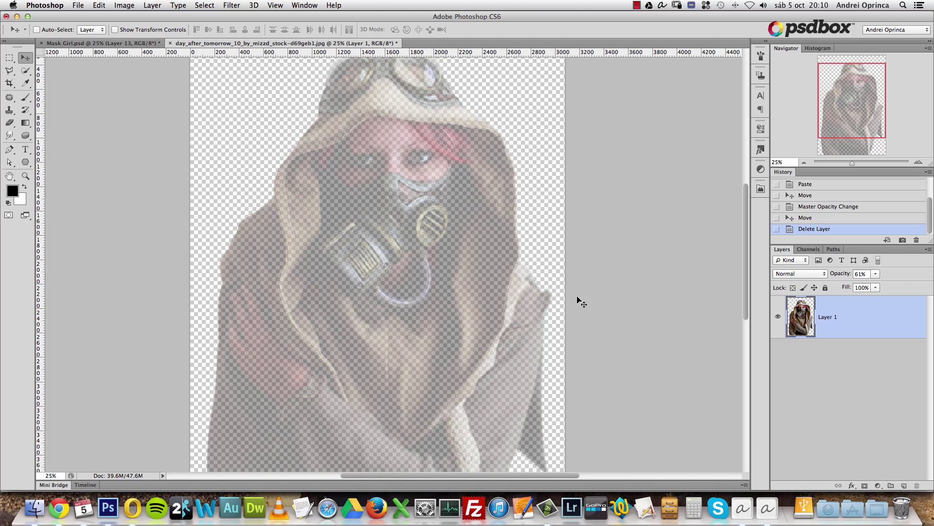
{"action": "left_click", "coordinate": [876, 274]}
{"action": "left_click_drag", "start_coordinate": [875, 285], "coordinate": [898, 299]}
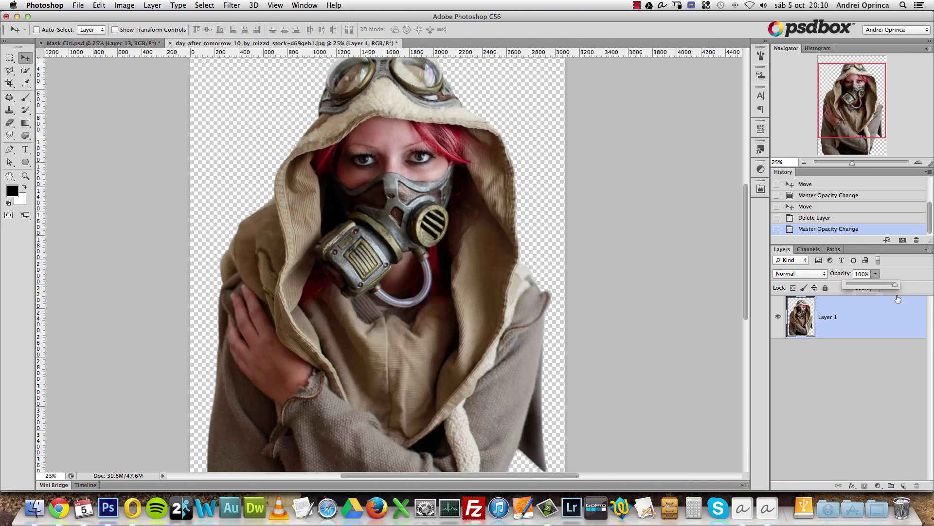
Step: Rename the cut-out layer Layer 1 as "model"
{"action": "left_click", "coordinate": [404, 238], "text": "alt"}
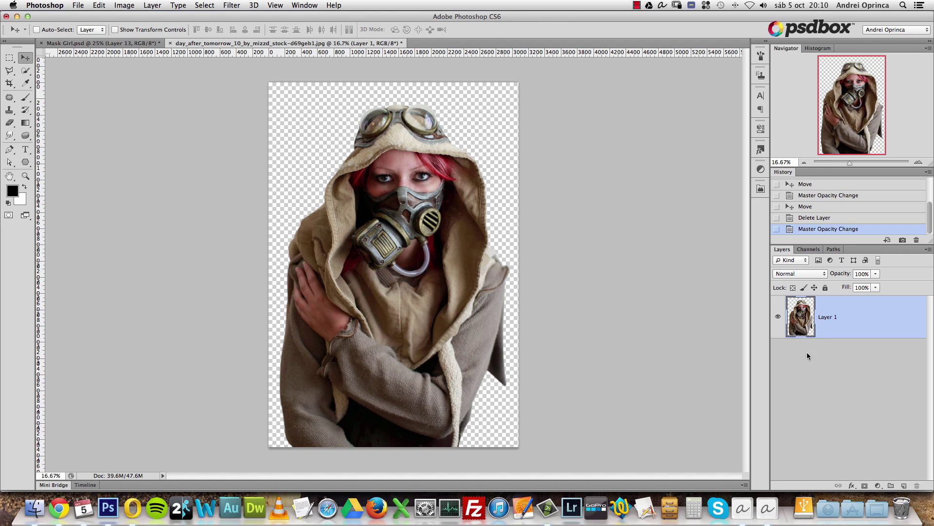
{"action": "double_click", "coordinate": [827, 317]}
{"action": "type", "text": "model"}
{"action": "key", "text": "Return"}
Step: Open Depositphotos_2039273_original.jpg, copy the whole image and close the file
{"action": "key", "text": "super+o"}
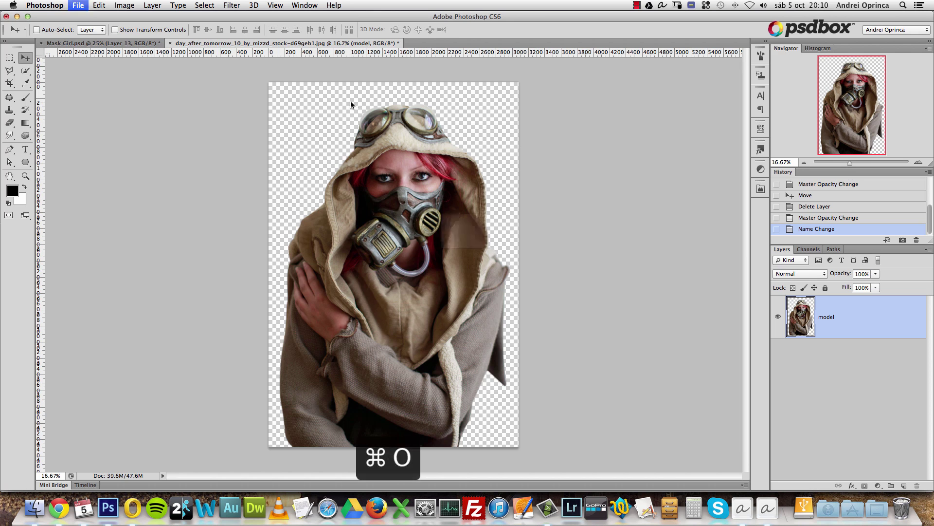
{"action": "left_click", "coordinate": [371, 81]}
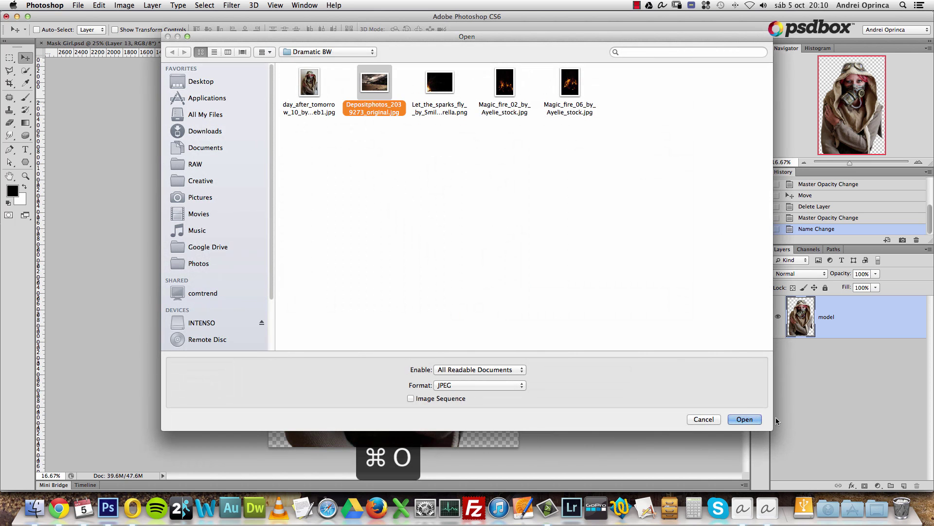
{"action": "left_click", "coordinate": [754, 424]}
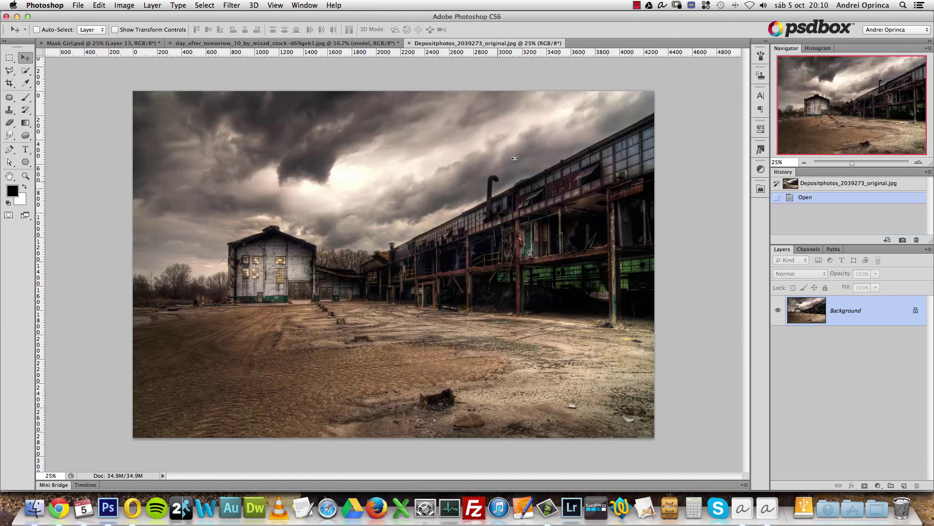
{"action": "key", "text": "super+a"}
{"action": "key", "text": "super+c"}
{"action": "key", "text": "super+w"}
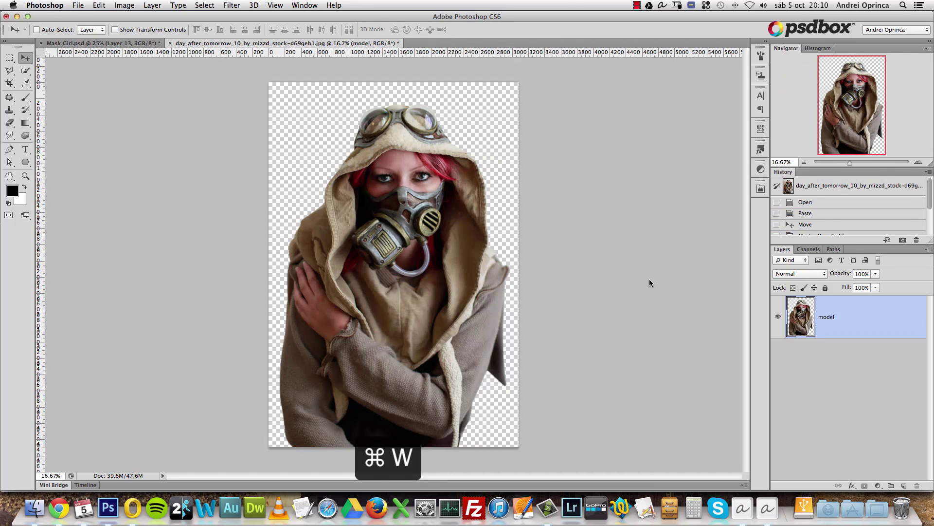
Step: Add three new empty layers beneath the model layer
{"action": "left_click", "coordinate": [904, 485], "text": "super"}
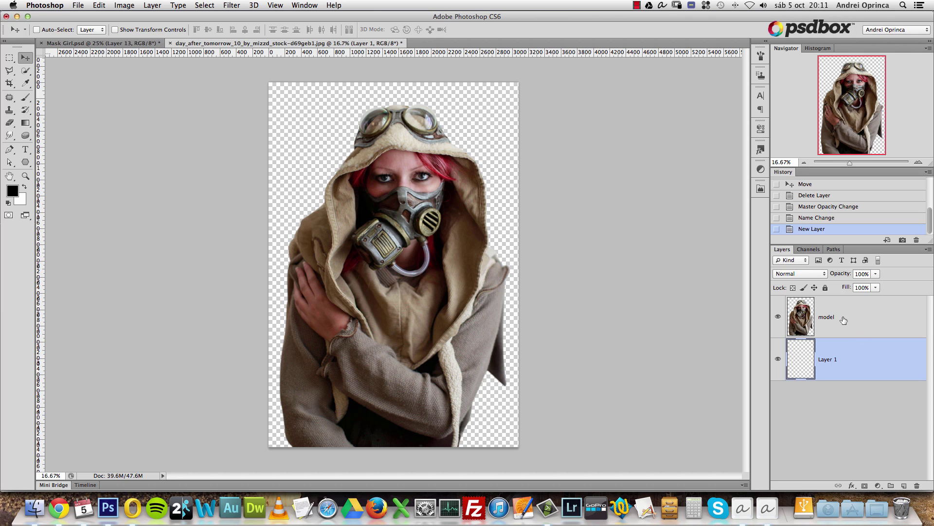
{"action": "left_click", "coordinate": [904, 486]}
{"action": "left_click", "coordinate": [904, 485]}
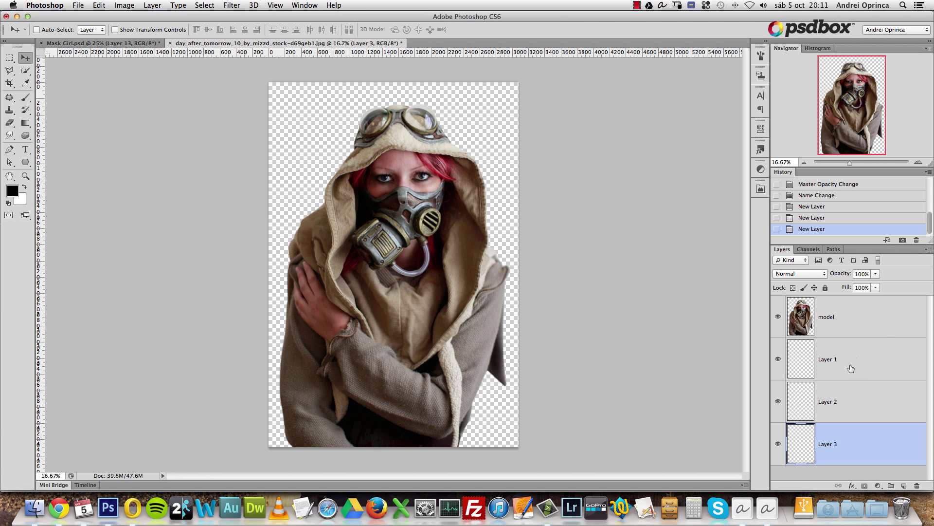
Step: Delete the empty layers Layer 1 and Layer 2, keeping only Layer 3 beneath the model layer
{"action": "left_click", "coordinate": [876, 363]}
{"action": "left_click", "coordinate": [899, 394], "text": "shift"}
{"action": "left_click_drag", "start_coordinate": [899, 395], "coordinate": [917, 486]}
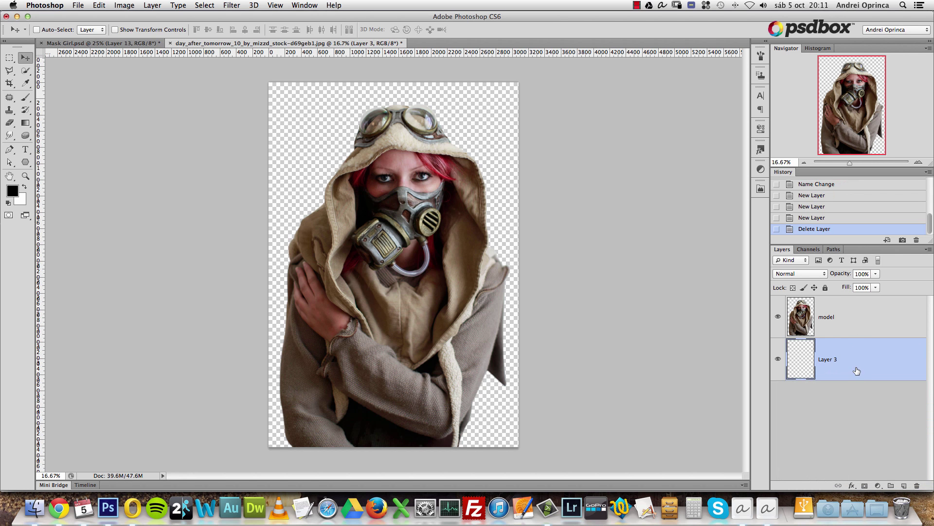
Step: Rename Layer 3 as "BG" and paste the copied industrial photo into it
{"action": "double_click", "coordinate": [826, 359]}
{"action": "type", "text": "BG"}
{"action": "key", "text": "Return"}
{"action": "key", "text": "super+v"}
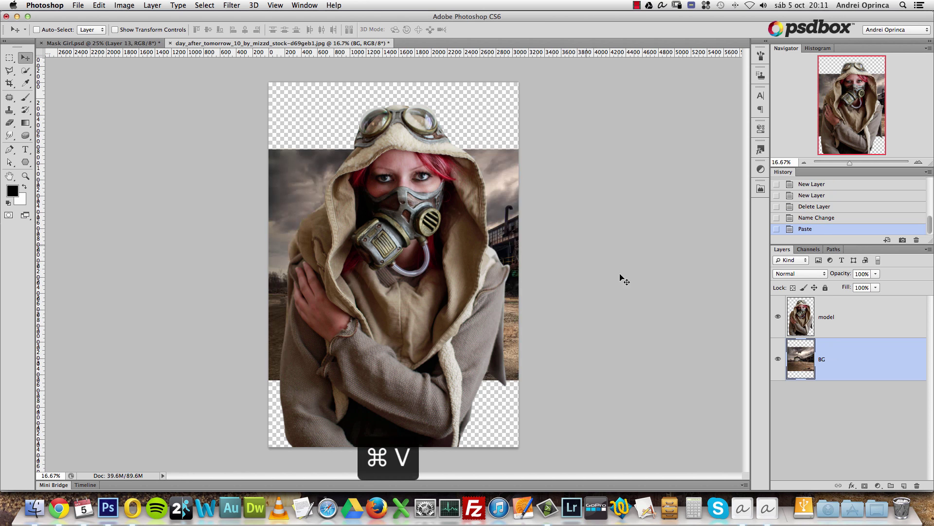
Step: Scale the BG photo to about 160% and position it so it fills the whole canvas behind the model
{"action": "key", "text": "super+t"}
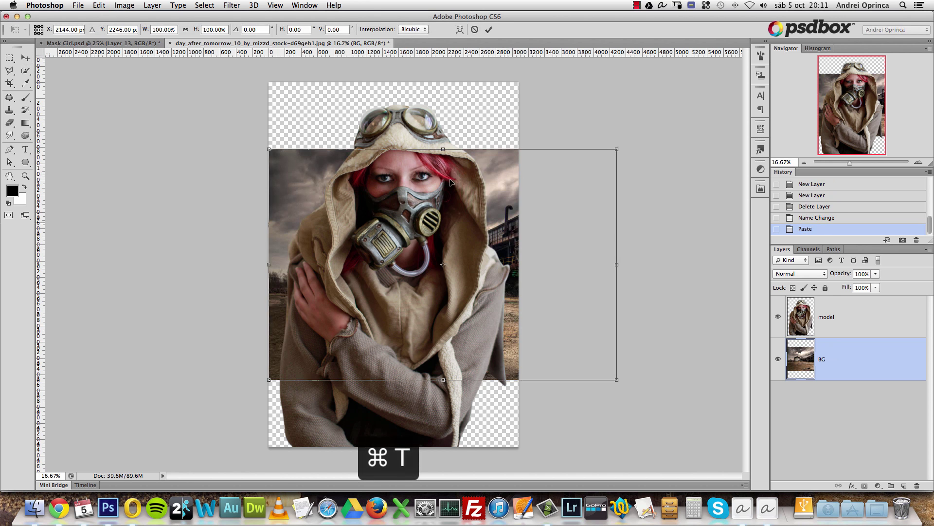
{"action": "left_click_drag", "start_coordinate": [617, 380], "coordinate": [770, 480]}
{"action": "left_click_drag", "start_coordinate": [588, 337], "coordinate": [462, 270]}
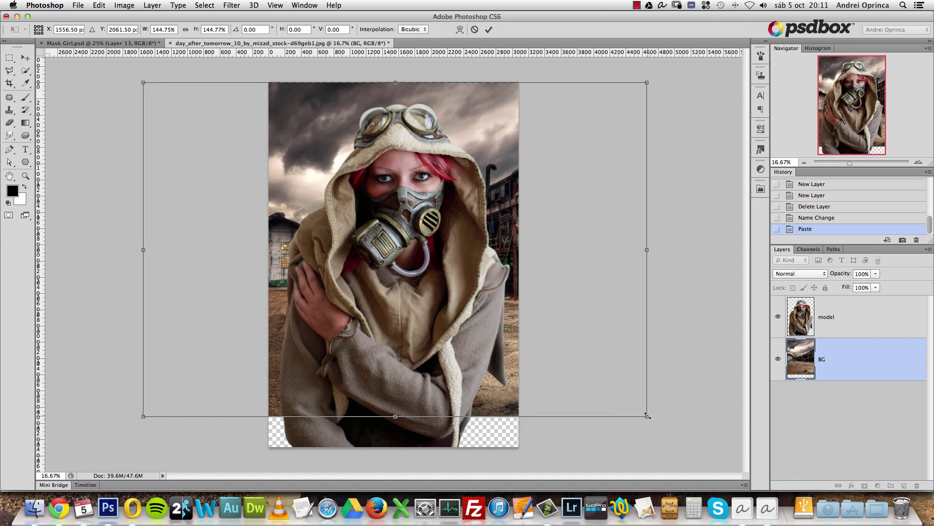
{"action": "left_click_drag", "start_coordinate": [647, 417], "coordinate": [671, 503]}
{"action": "left_click_drag", "start_coordinate": [391, 256], "coordinate": [438, 254]}
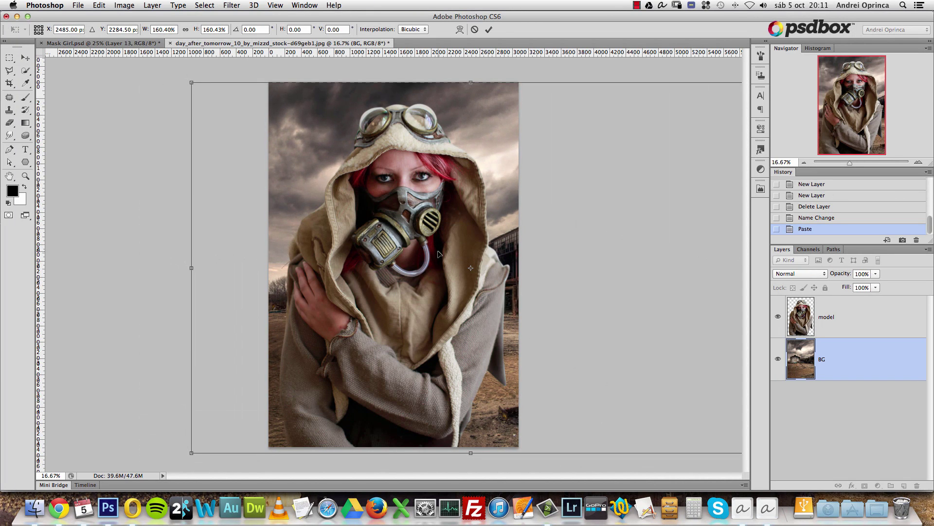
{"action": "key", "text": "Return"}
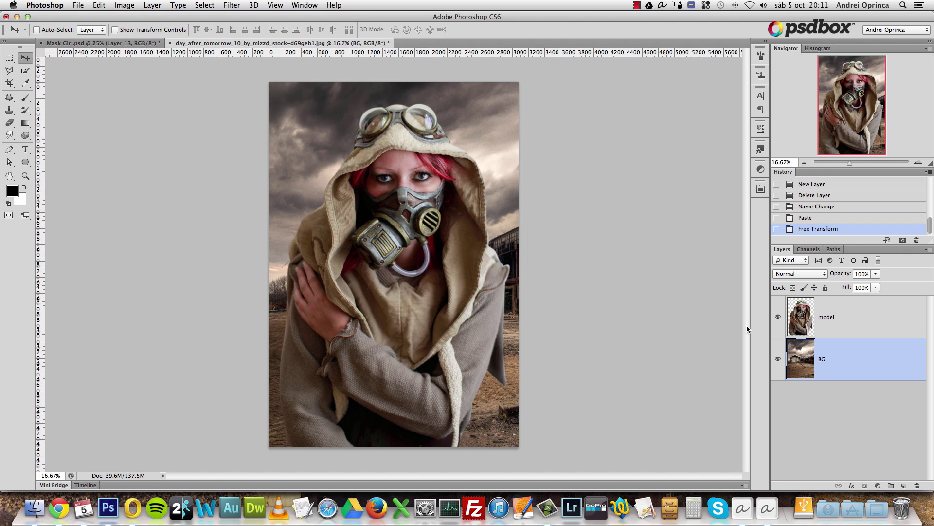
{"action": "left_click", "coordinate": [777, 317]}
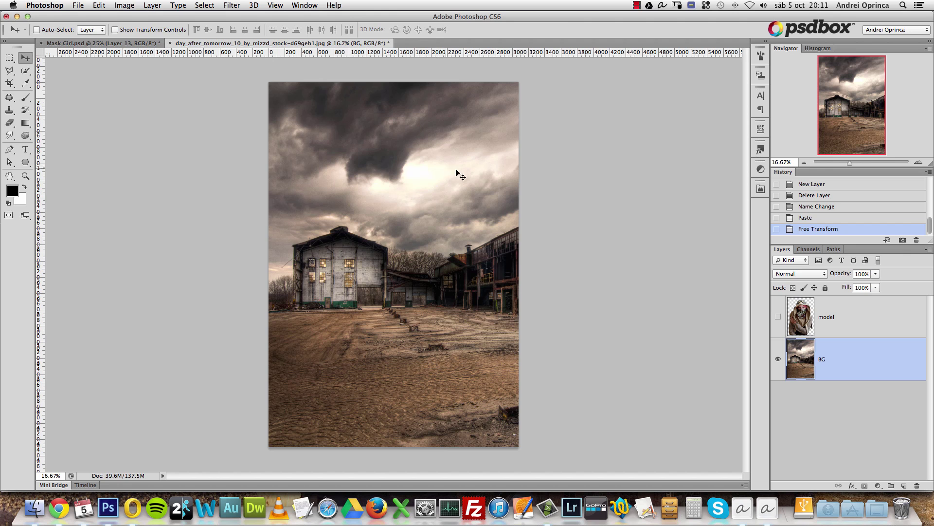
{"action": "left_click", "coordinate": [778, 317]}
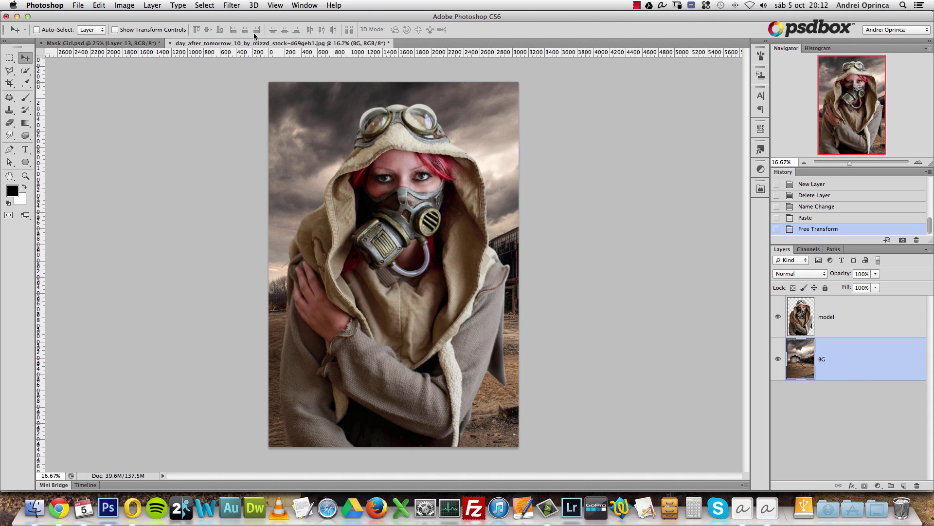
Step: Apply a Lens Blur to the BG layer with the radius raised to slightly above 80 and an increased blade curvature
{"action": "left_click", "coordinate": [232, 6]}
{"action": "mouse_move", "coordinate": [292, 118]}
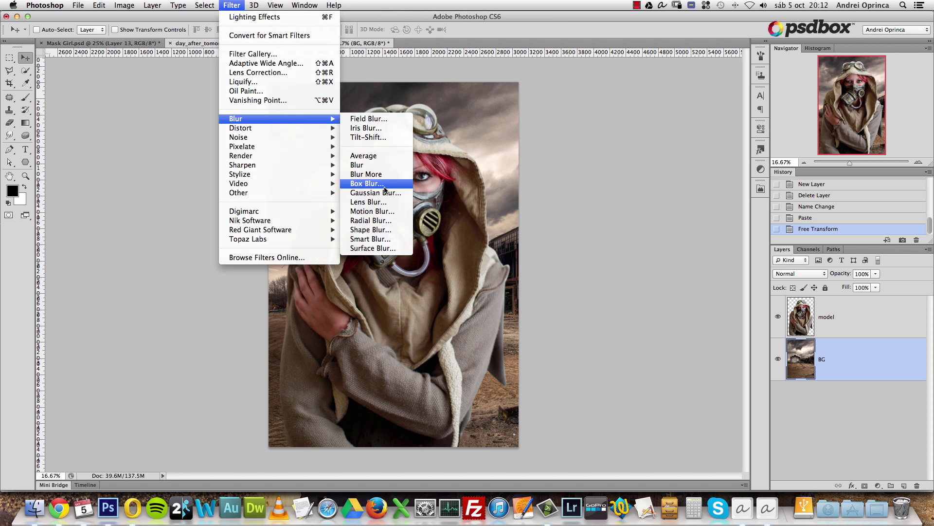
{"action": "left_click", "coordinate": [370, 201]}
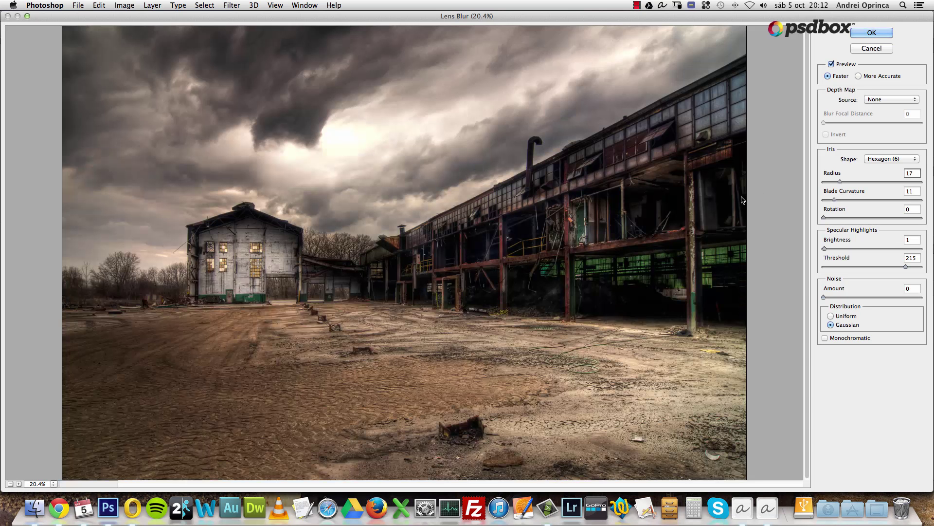
{"action": "double_click", "coordinate": [913, 173]}
{"action": "type", "text": "80"}
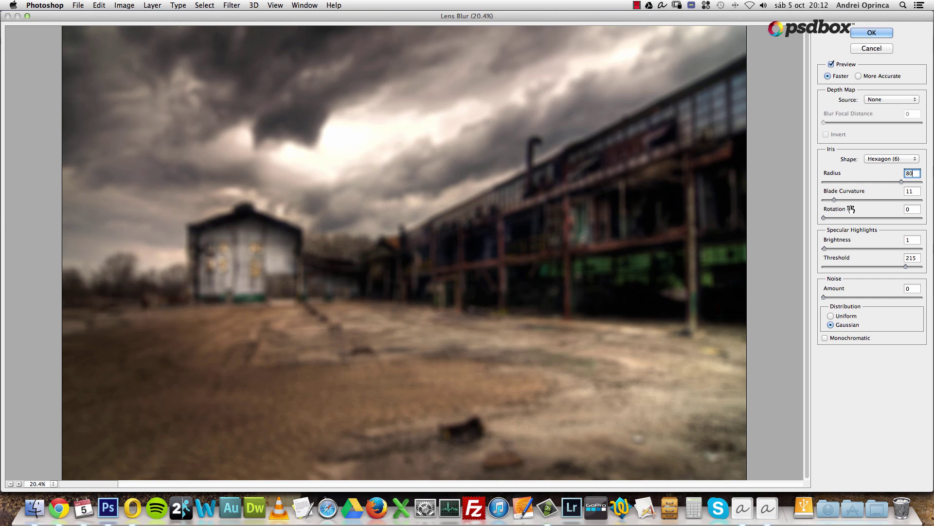
{"action": "left_click_drag", "start_coordinate": [901, 181], "coordinate": [906, 181]}
{"action": "left_click_drag", "start_coordinate": [842, 200], "coordinate": [865, 200]}
{"action": "left_click", "coordinate": [867, 39]}
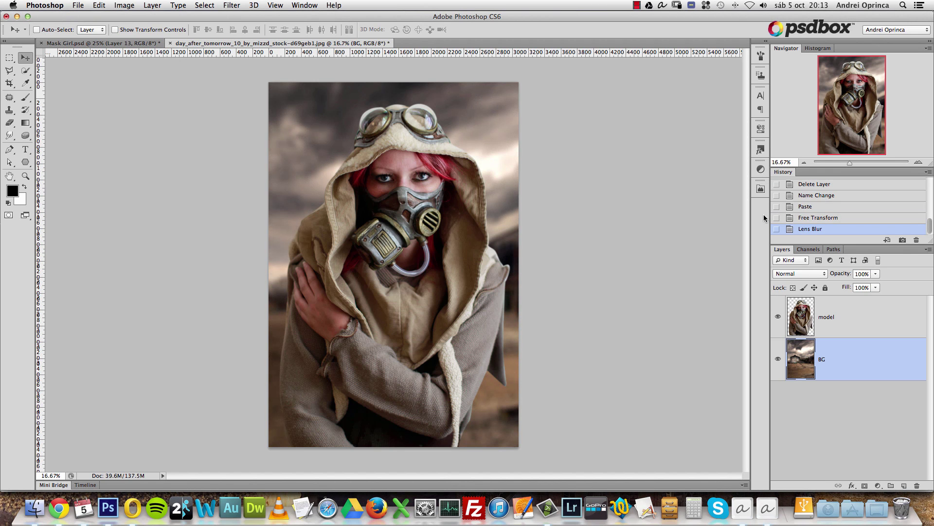
Step: Hide and show the model layer repeatedly to inspect the blurred background on its own and behind the model
{"action": "left_click", "coordinate": [778, 317]}
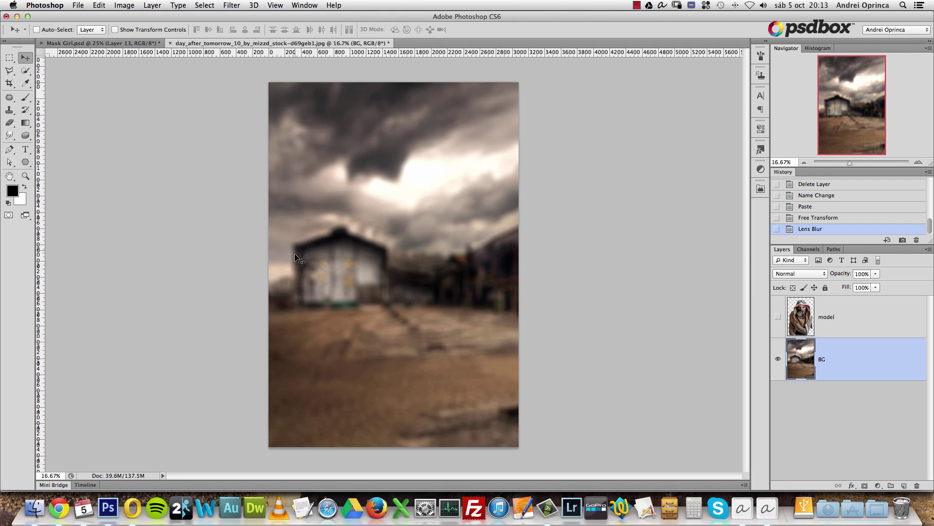
{"action": "left_click", "coordinate": [778, 317]}
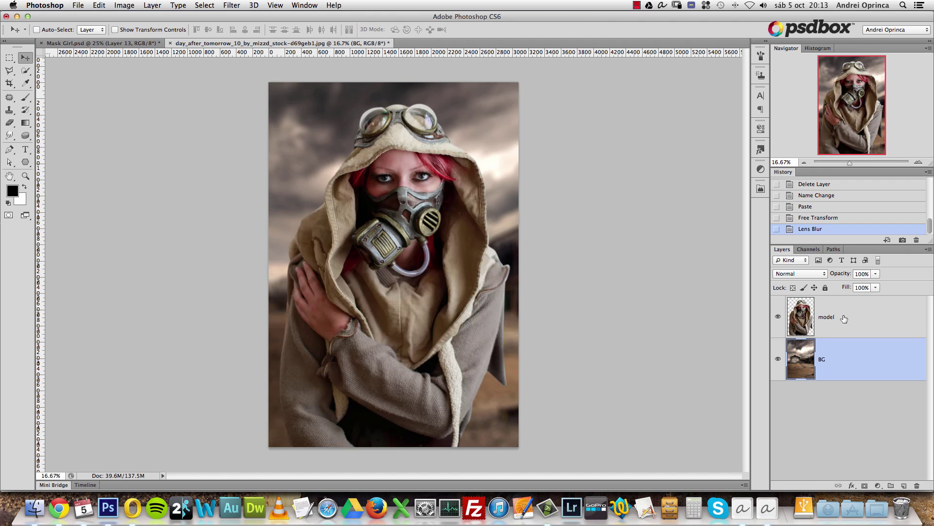
{"action": "left_click", "coordinate": [777, 318]}
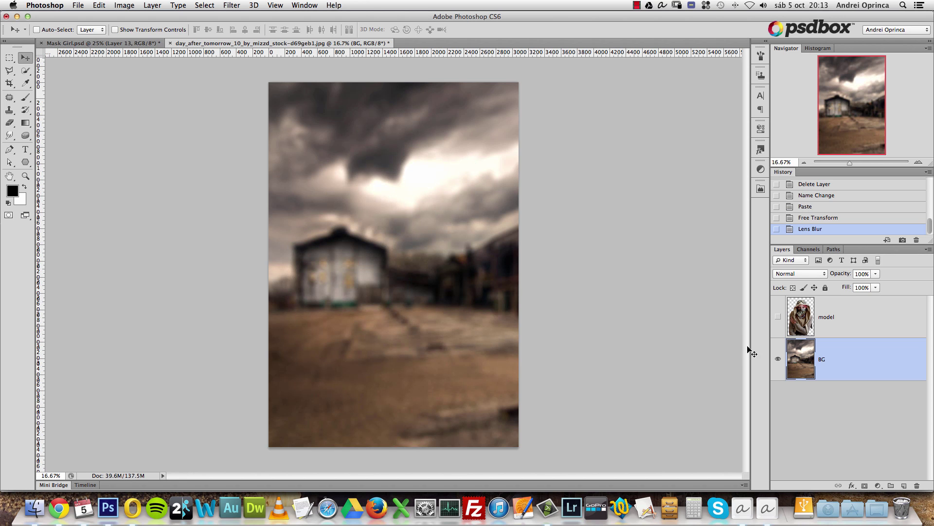
{"action": "left_click", "coordinate": [778, 318]}
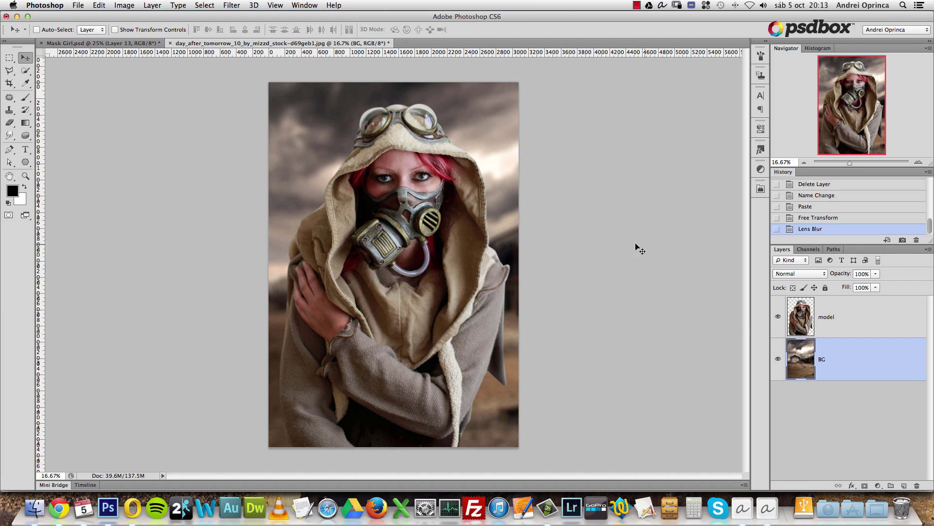
{"action": "left_click", "coordinate": [777, 317]}
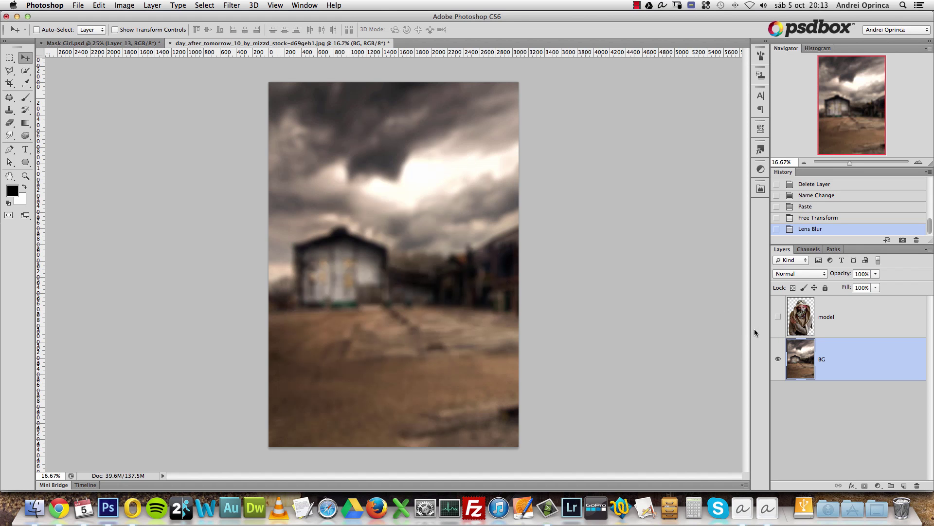
{"action": "left_click", "coordinate": [777, 317]}
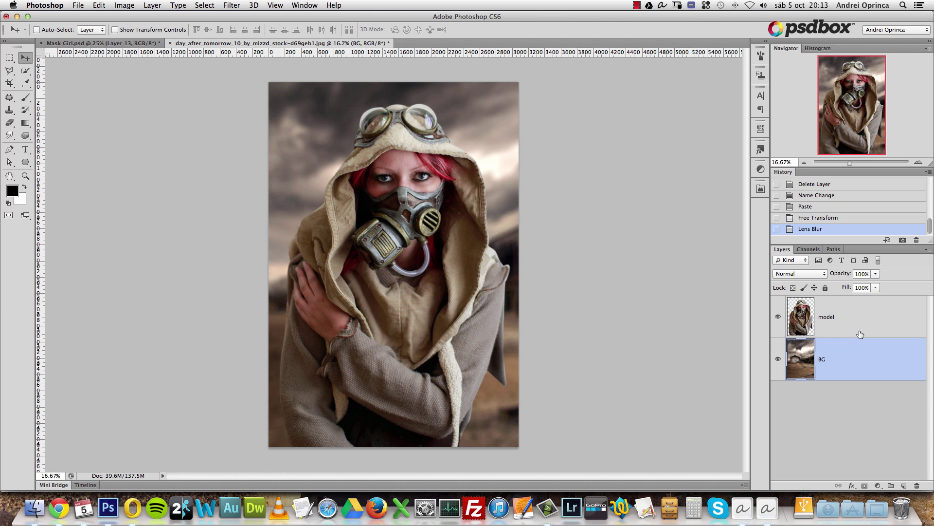
Step: Add a Black & White adjustment layer above the model layer with Reds 90, Yellows 153, Greens 8, Cyans 98, Blues -24 and Magentas 48
{"action": "left_click", "coordinate": [848, 316]}
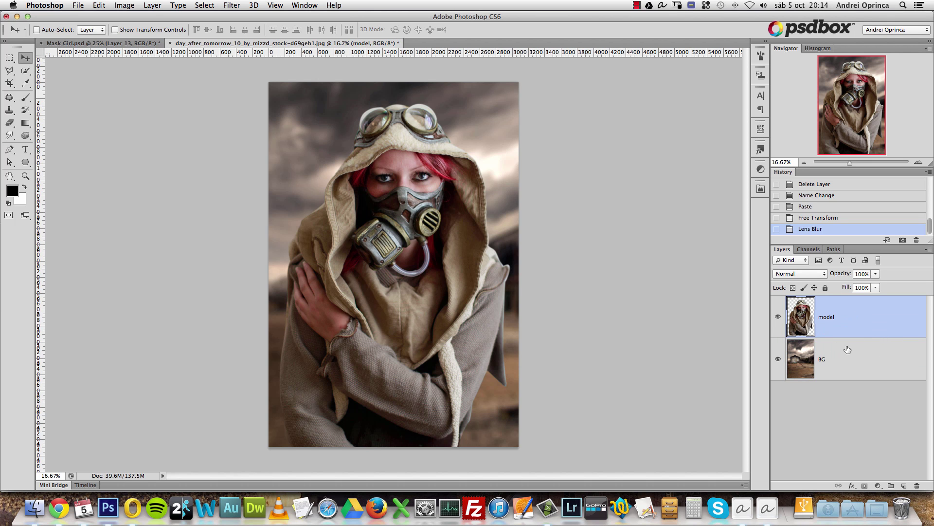
{"action": "left_click", "coordinate": [878, 485]}
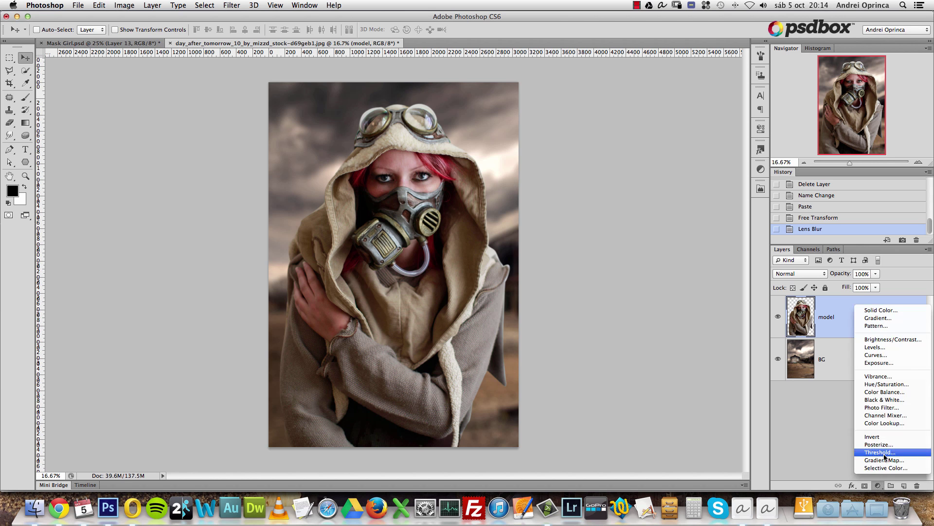
{"action": "left_click", "coordinate": [896, 405]}
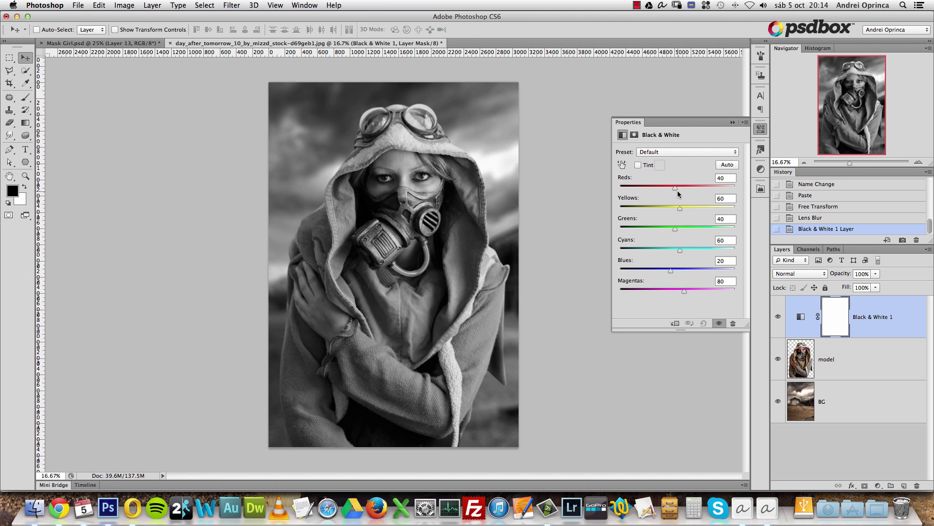
{"action": "mouse_move", "coordinate": [676, 189]}
{"action": "left_mouse_down"}
{"action": "mouse_move", "coordinate": [706, 189]}
{"action": "mouse_move", "coordinate": [671, 188]}
{"action": "mouse_move", "coordinate": [686, 194]}
{"action": "left_mouse_up"}
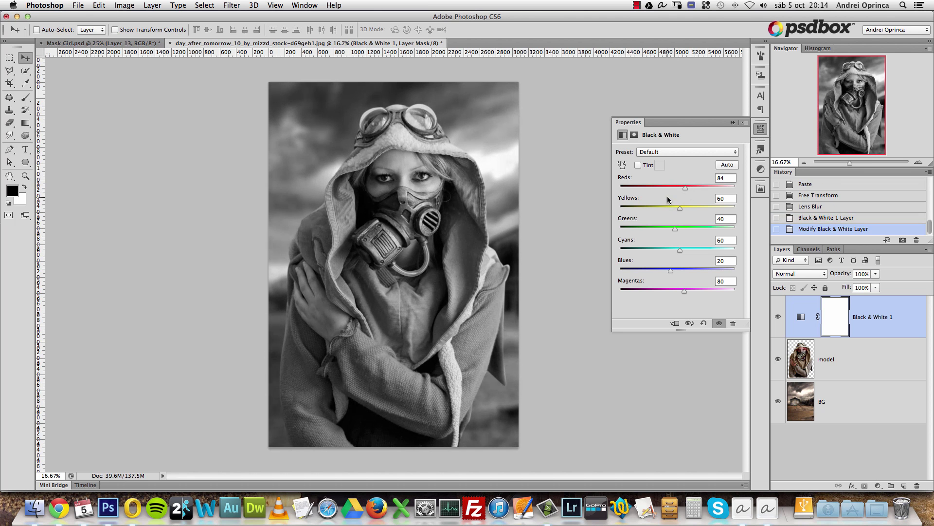
{"action": "mouse_move", "coordinate": [679, 193]}
{"action": "left_mouse_down"}
{"action": "mouse_move", "coordinate": [696, 209]}
{"action": "mouse_move", "coordinate": [667, 189]}
{"action": "mouse_move", "coordinate": [692, 193]}
{"action": "left_mouse_up"}
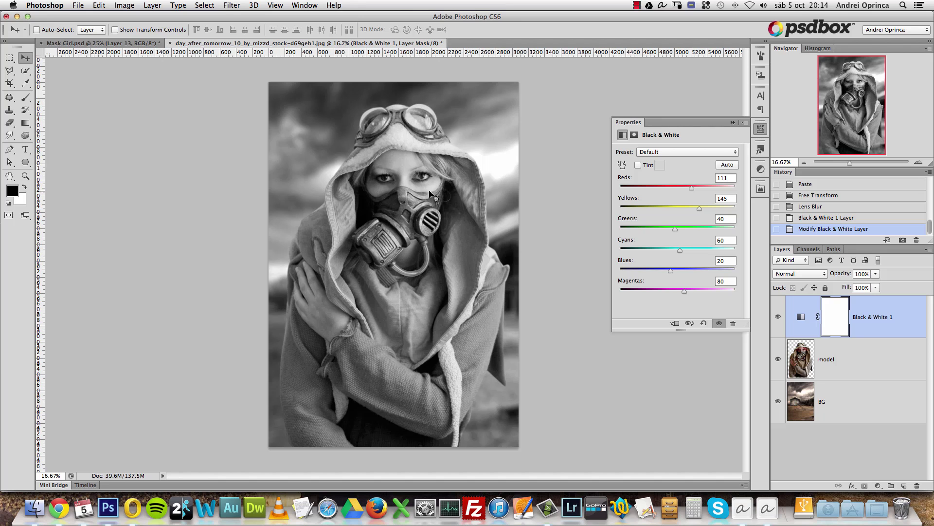
{"action": "left_click_drag", "start_coordinate": [675, 231], "coordinate": [657, 271]}
{"action": "left_click_drag", "start_coordinate": [700, 209], "coordinate": [686, 192]}
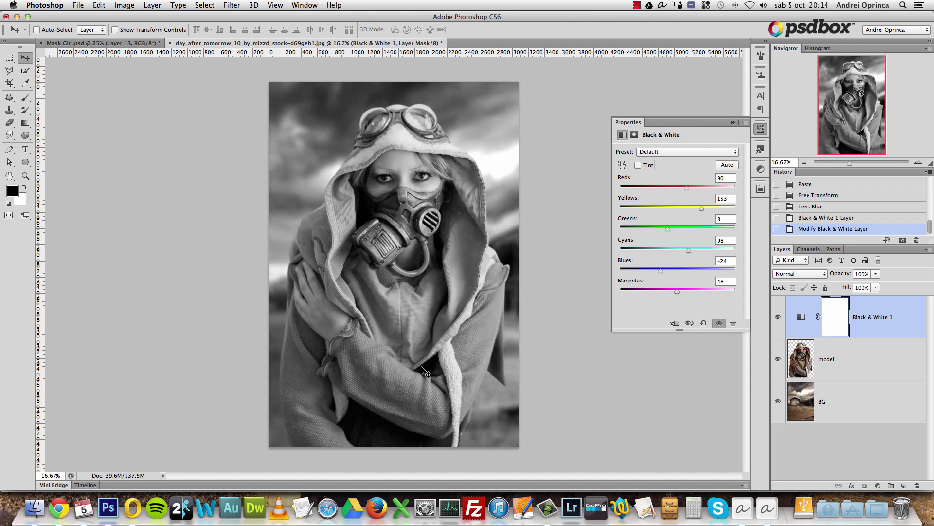
Step: Refine the Black & White adjustment to Reds 69, Yellows 119 and Blues 0
{"action": "left_click", "coordinate": [777, 317]}
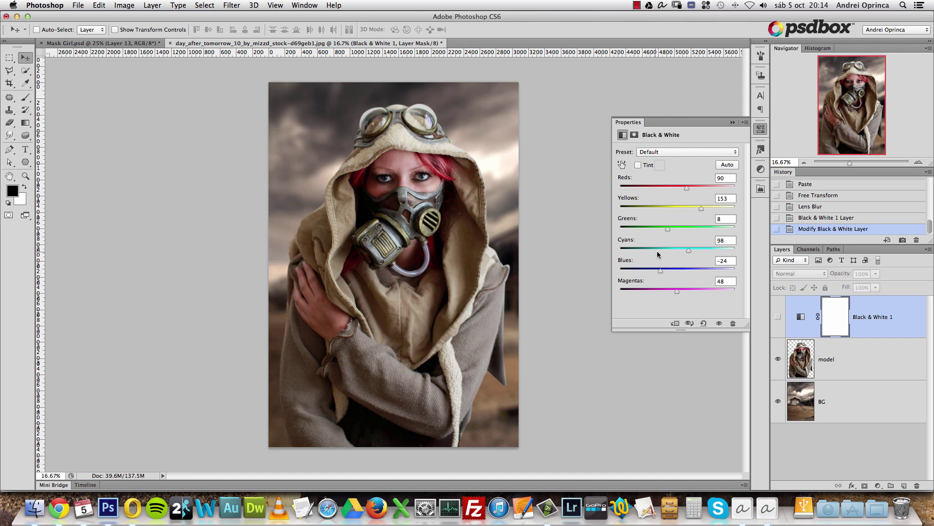
{"action": "left_click_drag", "start_coordinate": [660, 271], "coordinate": [666, 271]}
{"action": "left_click", "coordinate": [778, 316]}
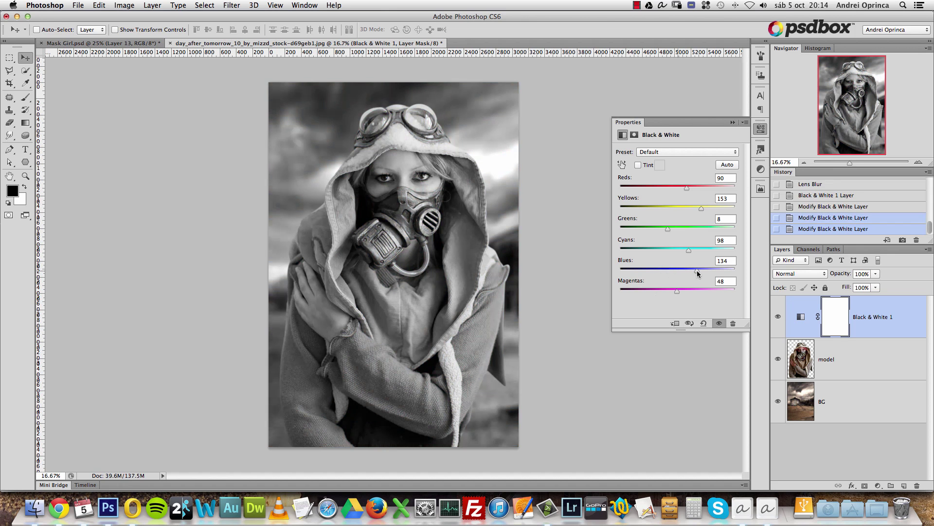
{"action": "left_click_drag", "start_coordinate": [702, 208], "coordinate": [681, 193]}
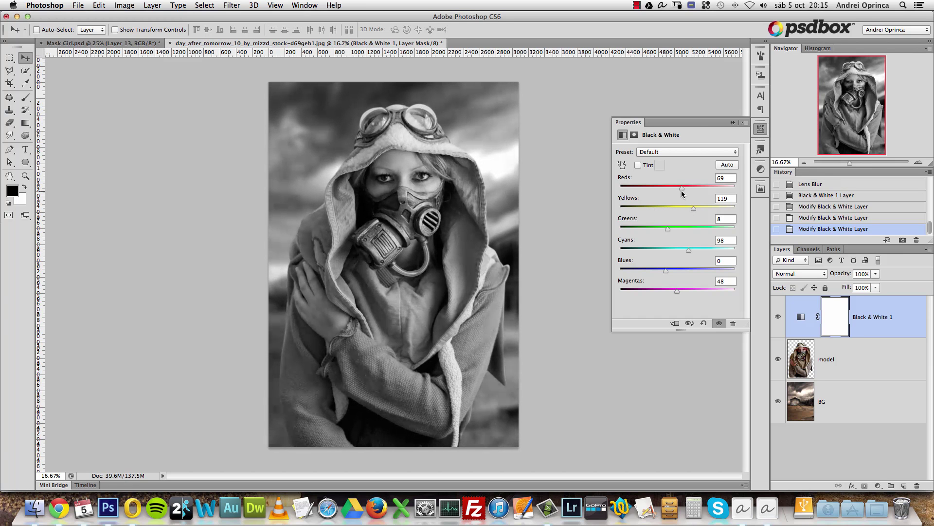
{"action": "left_click", "coordinate": [732, 123]}
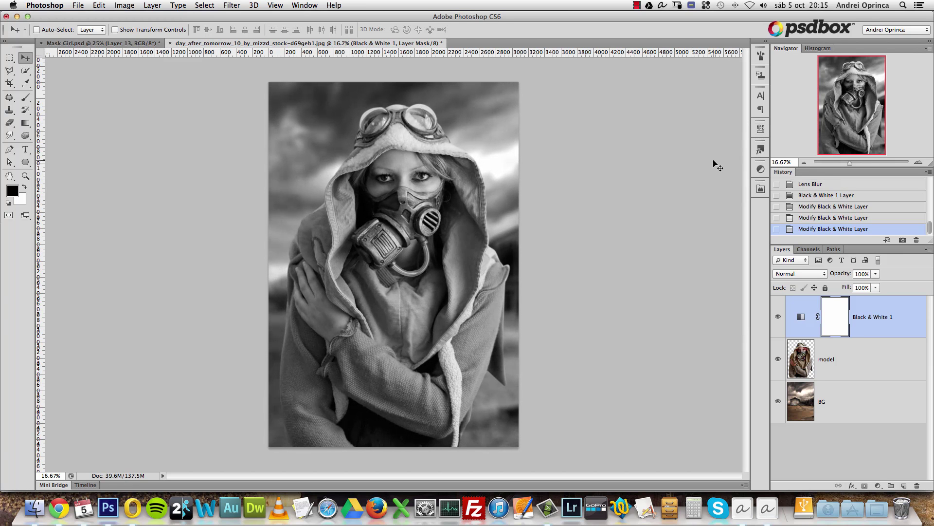
Step: Add an Inner Shadow style to the model layer with its blend mode set to Color Dodge
{"action": "left_click", "coordinate": [866, 359]}
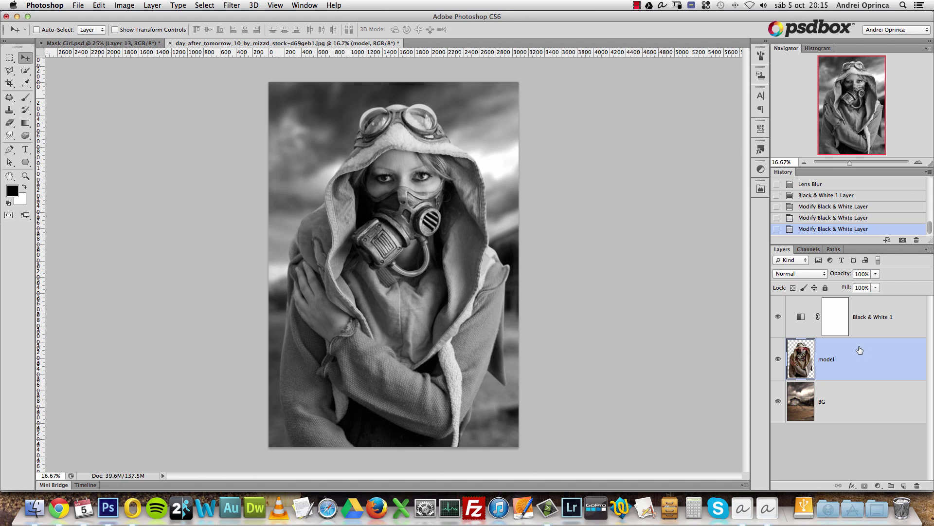
{"action": "double_click", "coordinate": [904, 359]}
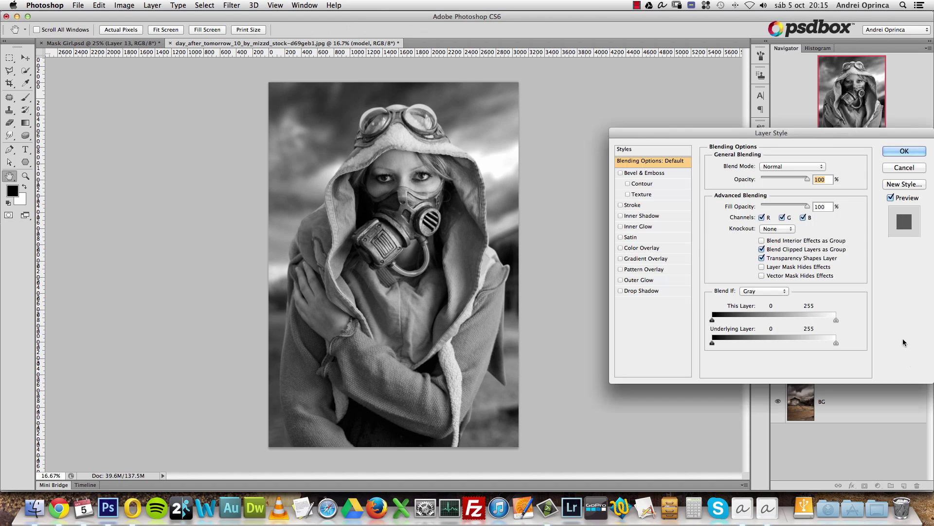
{"action": "left_click_drag", "start_coordinate": [826, 138], "coordinate": [694, 63]}
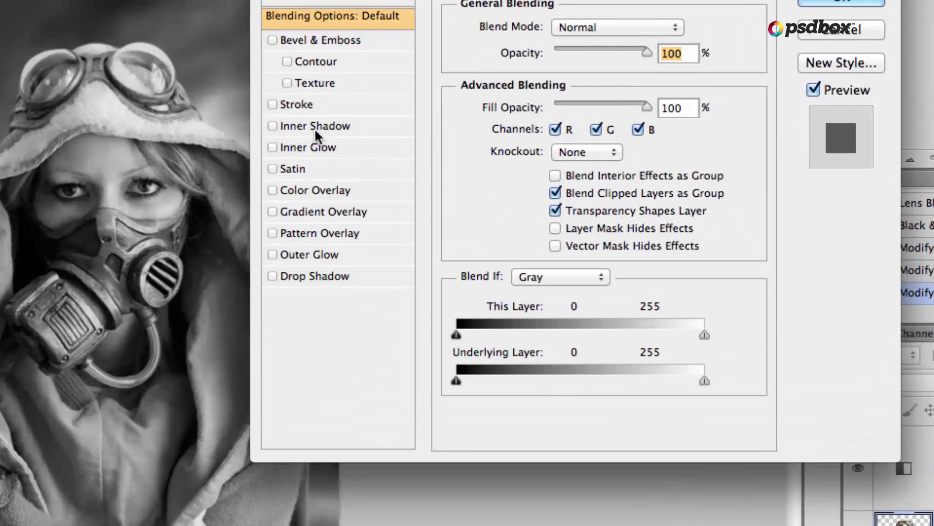
{"action": "left_click", "coordinate": [359, 128]}
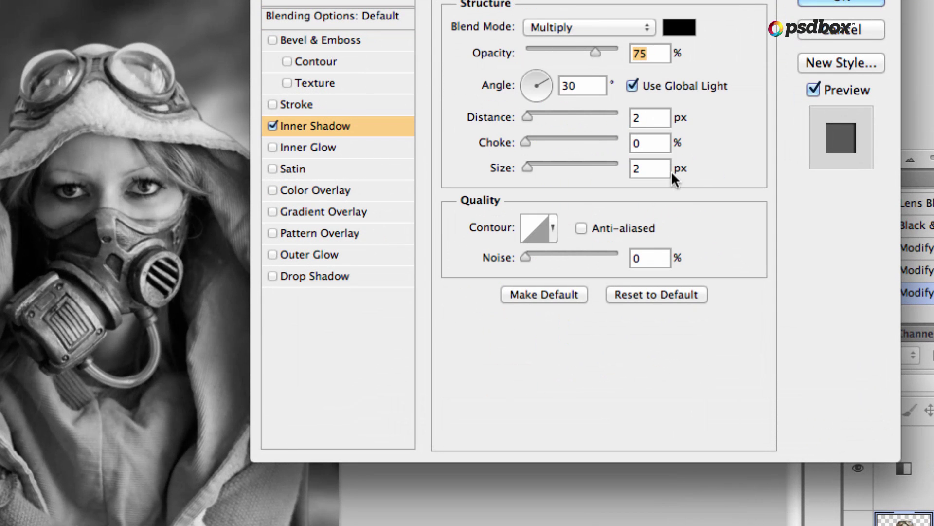
{"action": "left_click", "coordinate": [620, 27]}
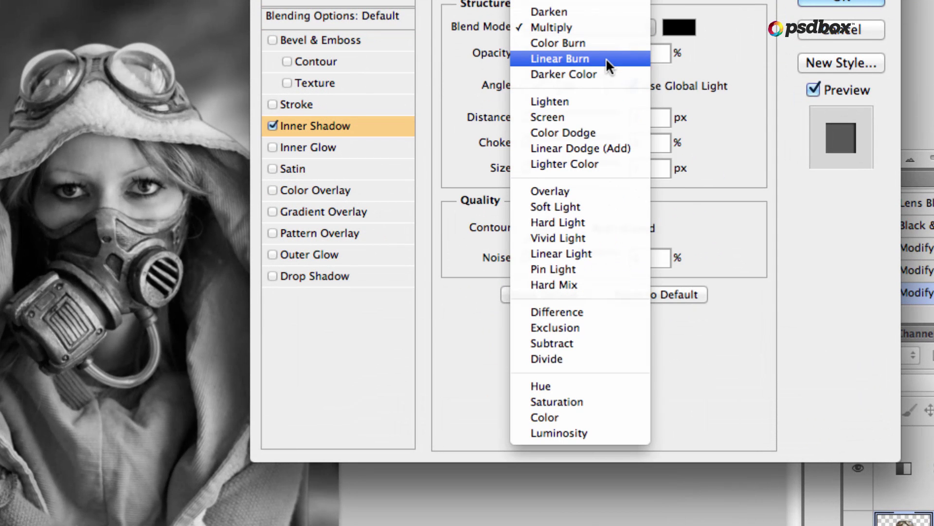
{"action": "left_click", "coordinate": [582, 131]}
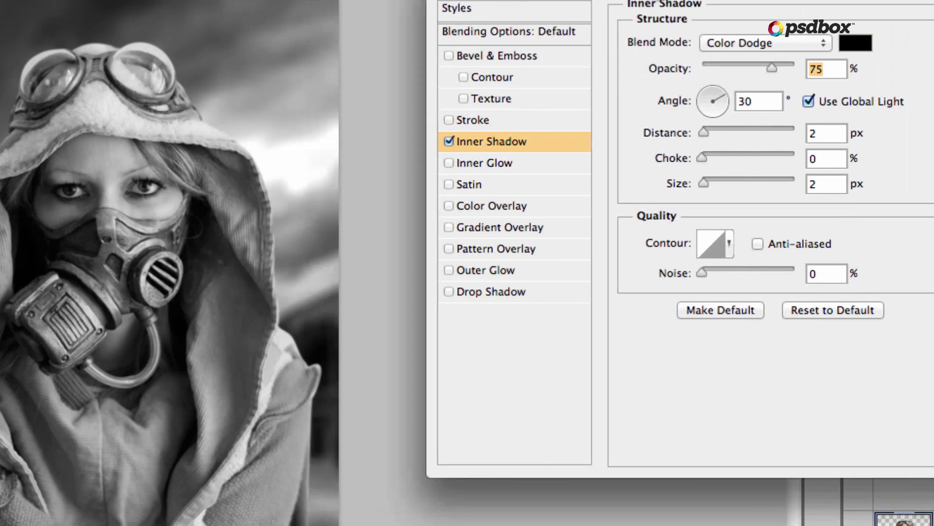
{"action": "left_click_drag", "start_coordinate": [632, 1], "coordinate": [648, 8]}
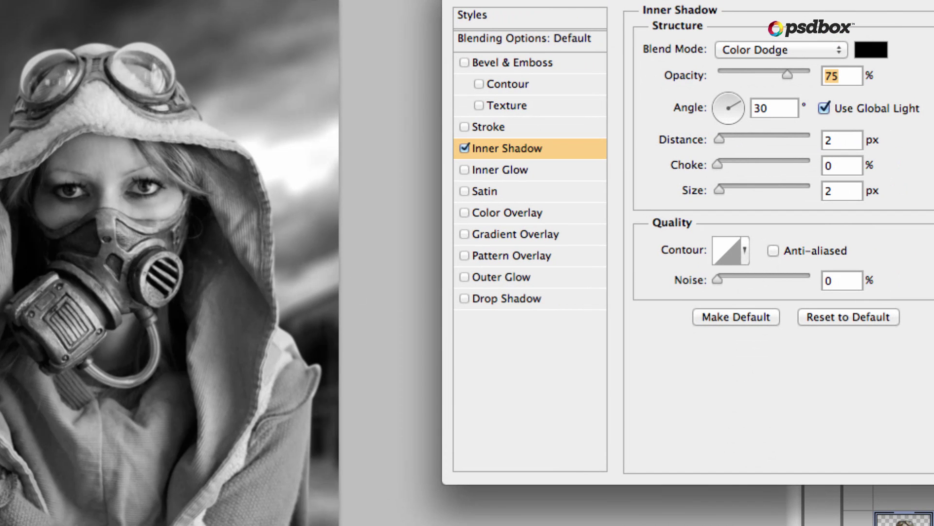
Step: Set the inner shadow's colour to brown 967432 and its opacity to 100%
{"action": "left_click", "coordinate": [871, 49]}
{"action": "left_click", "coordinate": [742, 410]}
{"action": "left_click_drag", "start_coordinate": [742, 409], "coordinate": [742, 408]}
{"action": "left_click_drag", "start_coordinate": [620, 234], "coordinate": [632, 288]}
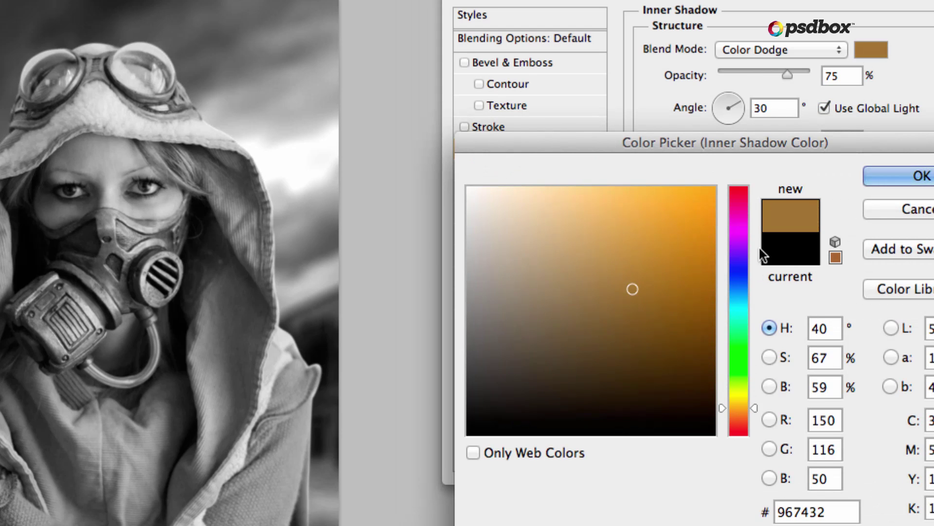
{"action": "left_click", "coordinate": [900, 179]}
{"action": "left_click_drag", "start_coordinate": [787, 74], "coordinate": [810, 74]}
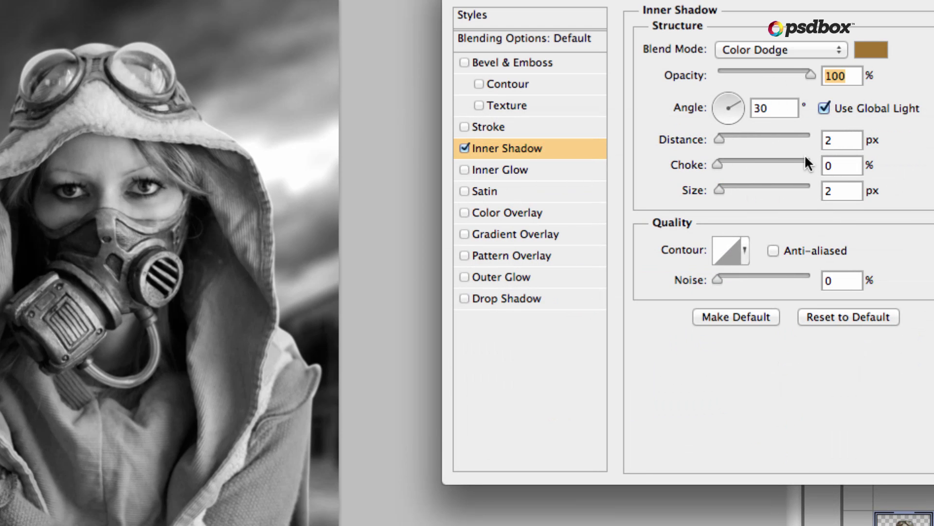
Step: Set the inner shadow's choke to 4% and its size to 38 px
{"action": "left_click", "coordinate": [833, 140]}
{"action": "key", "text": "Tab"}
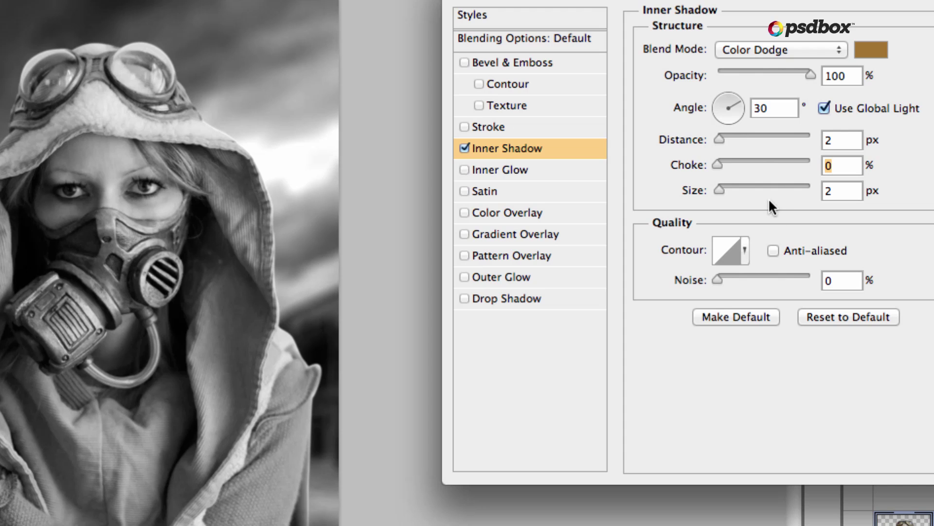
{"action": "type", "text": "4"}
{"action": "key", "text": "Tab"}
{"action": "type", "text": "38"}
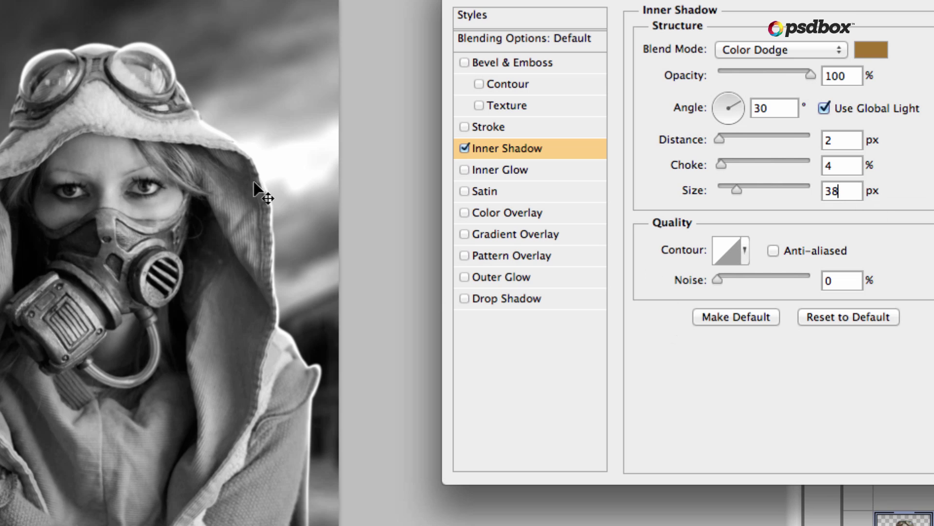
Step: Darken the inner shadow's colour to 856220 and apply the layer style to the model layer
{"action": "left_click", "coordinate": [871, 49]}
{"action": "left_click", "coordinate": [662, 325]}
{"action": "left_click", "coordinate": [681, 264]}
{"action": "left_click", "coordinate": [656, 305]}
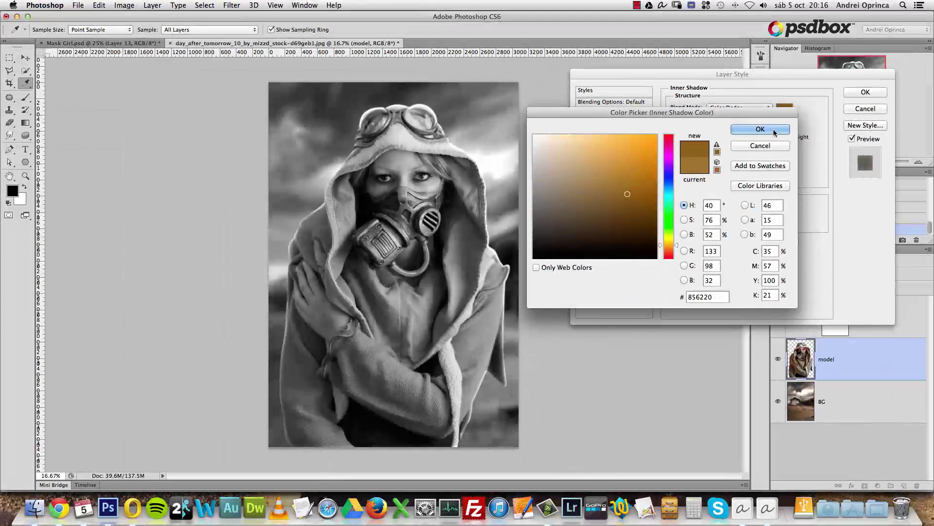
{"action": "left_click", "coordinate": [804, 114]}
{"action": "left_click_drag", "start_coordinate": [908, 37], "coordinate": [708, 23]}
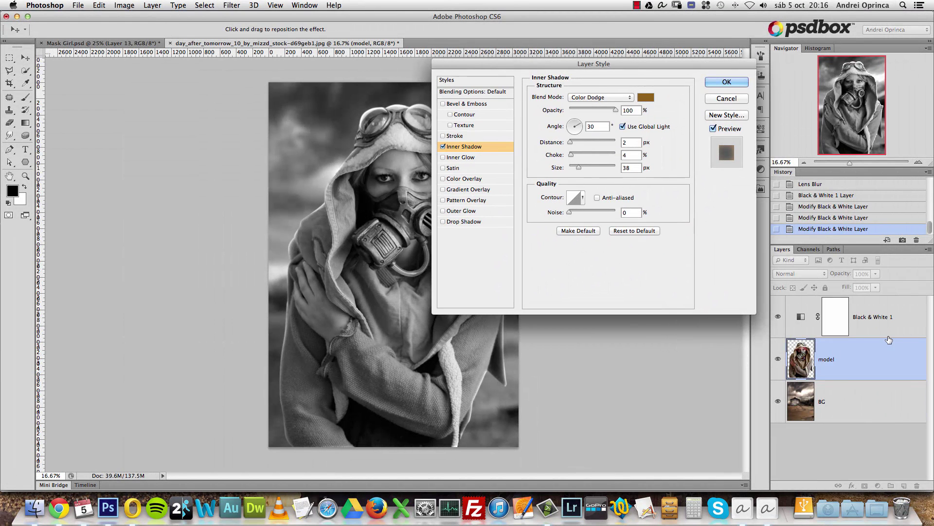
{"action": "left_click_drag", "start_coordinate": [660, 64], "coordinate": [706, 69]}
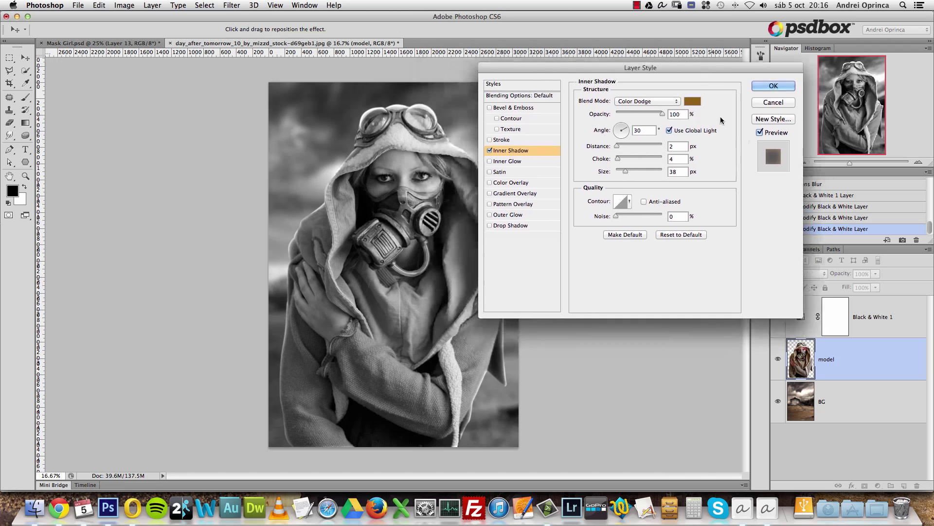
{"action": "left_click", "coordinate": [770, 86]}
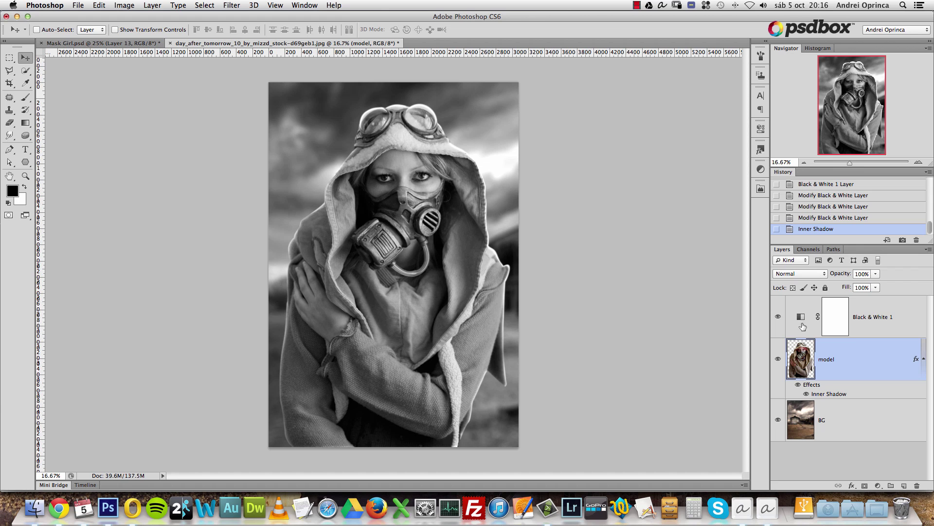
Step: Hide and show the Black & White adjustment layer to inspect the inner shadow in colour
{"action": "left_click", "coordinate": [880, 313]}
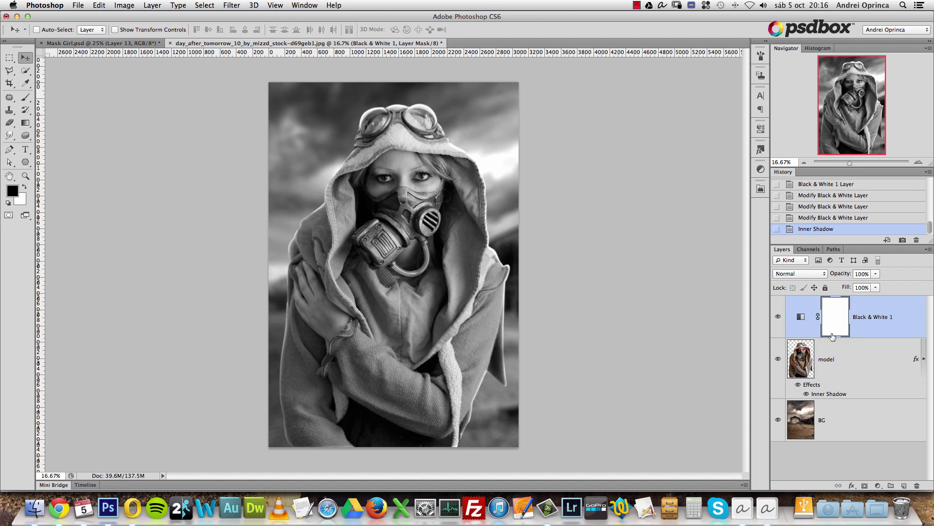
{"action": "left_click", "coordinate": [778, 316]}
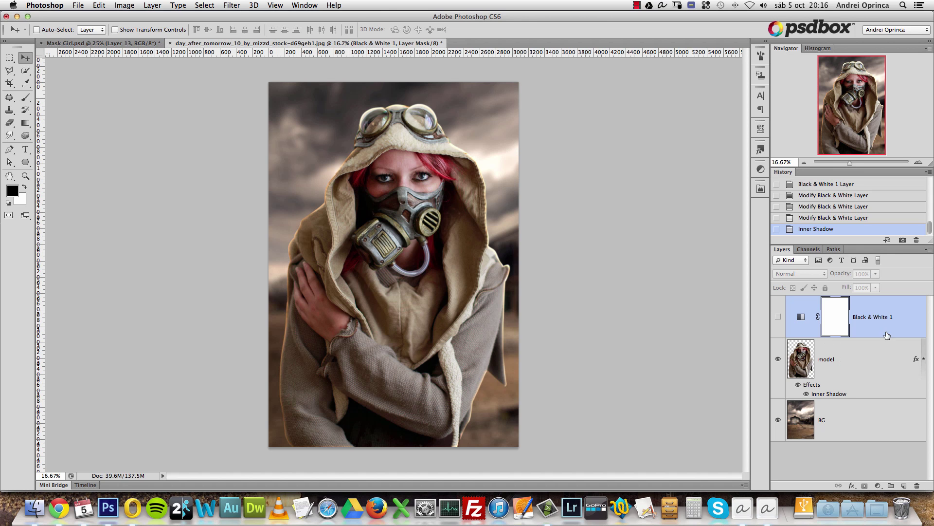
{"action": "left_click", "coordinate": [779, 317]}
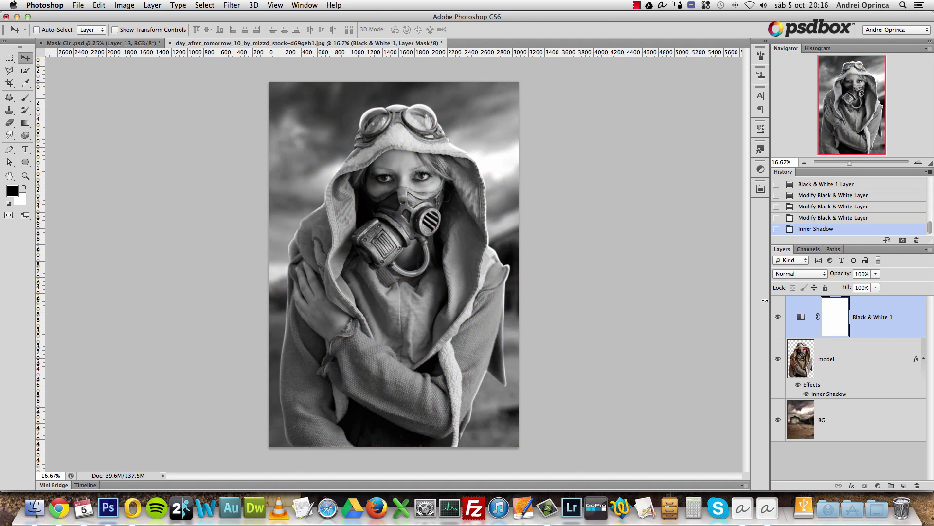
Step: Reopen the model layer's inner shadow, try brighter tones and change its colour to ad9566
{"action": "double_click", "coordinate": [829, 393]}
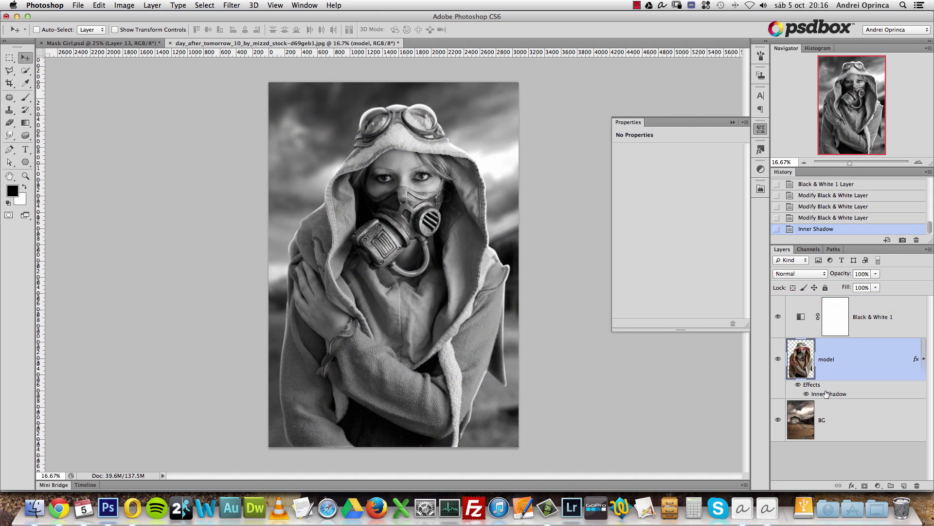
{"action": "left_click", "coordinate": [692, 102]}
{"action": "left_click", "coordinate": [534, 189]}
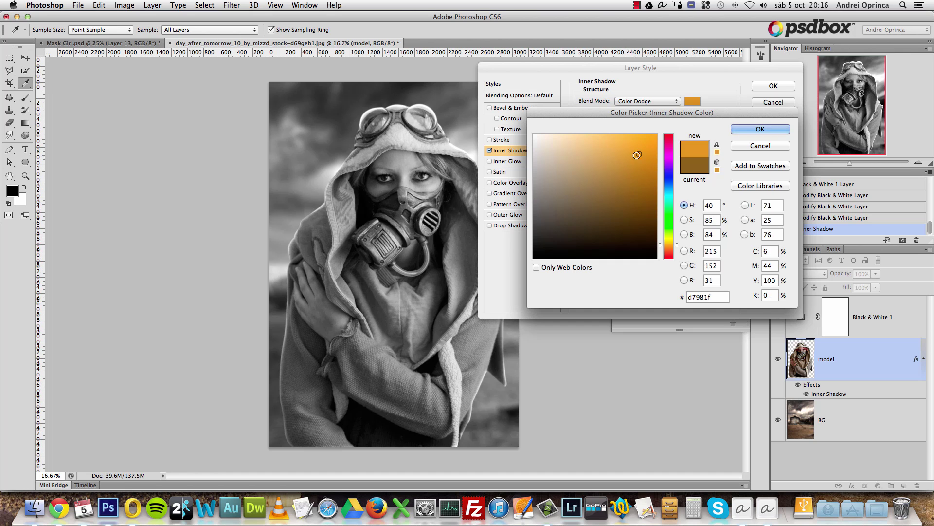
{"action": "mouse_move", "coordinate": [586, 180]}
{"action": "left_mouse_down"}
{"action": "mouse_move", "coordinate": [581, 154]}
{"action": "mouse_move", "coordinate": [586, 226]}
{"action": "mouse_move", "coordinate": [585, 135]}
{"action": "left_mouse_up"}
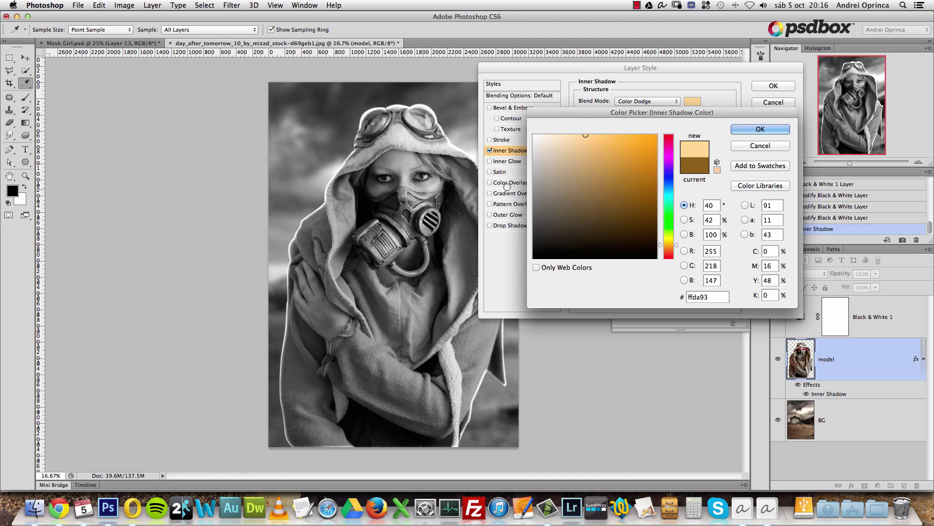
{"action": "left_click", "coordinate": [588, 135]}
{"action": "left_click", "coordinate": [583, 176]}
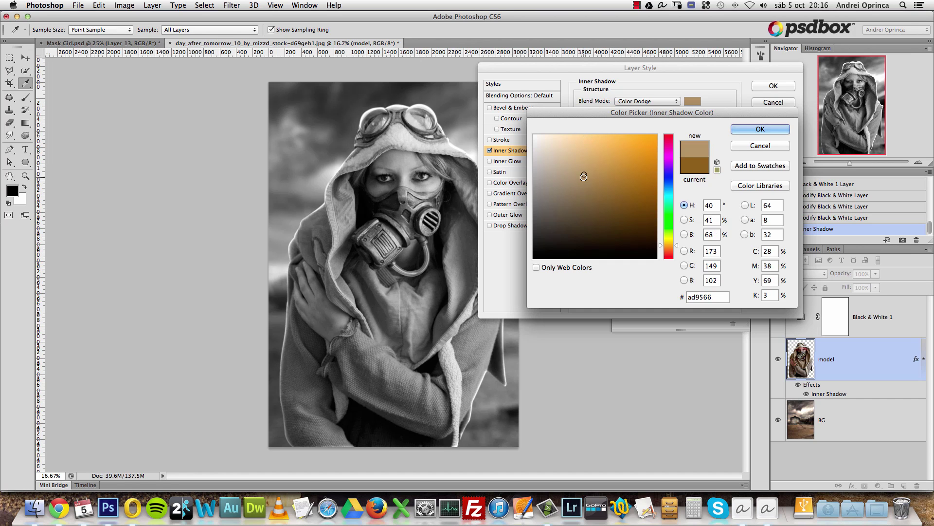
{"action": "left_click", "coordinate": [744, 129]}
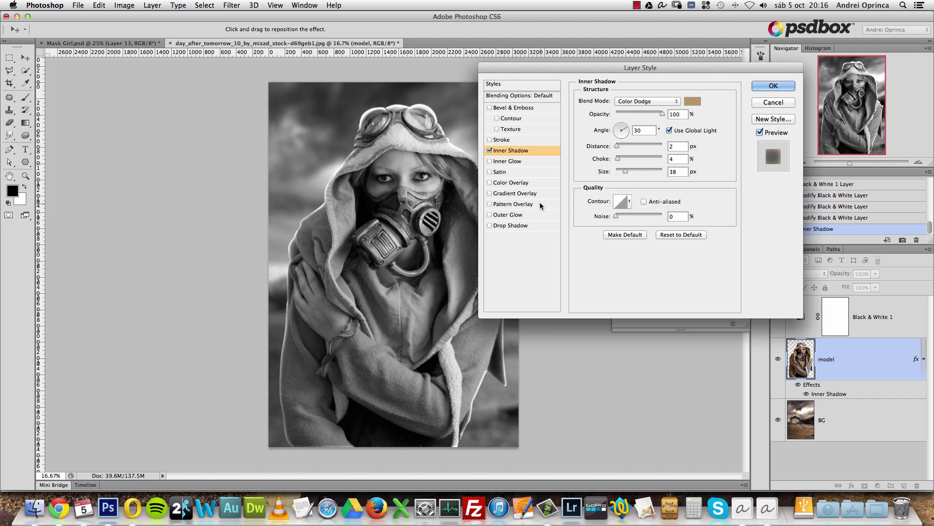
Step: Add an Outer Glow to the model layer in grey 9a9a9a with a size of 100 px
{"action": "left_click", "coordinate": [509, 215]}
{"action": "left_click_drag", "start_coordinate": [708, 63], "coordinate": [771, 86]}
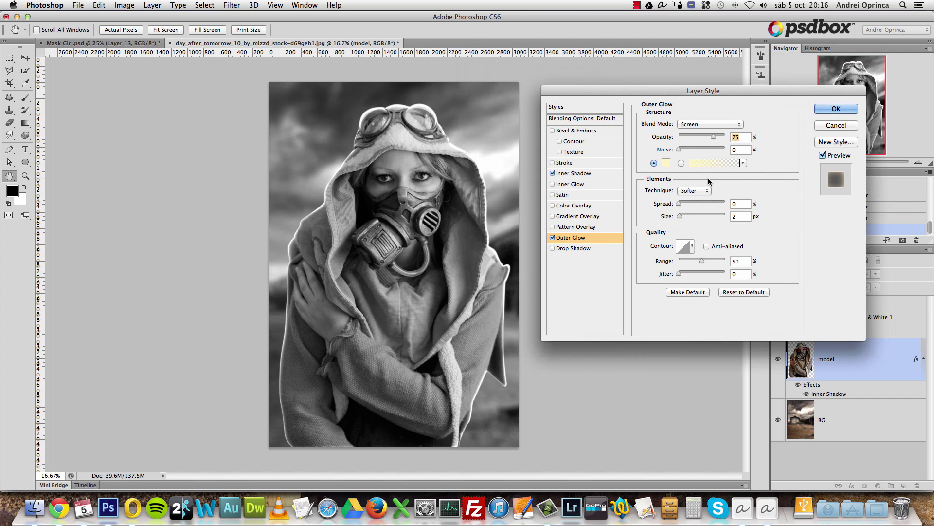
{"action": "left_click", "coordinate": [666, 164]}
{"action": "left_click", "coordinate": [534, 190]}
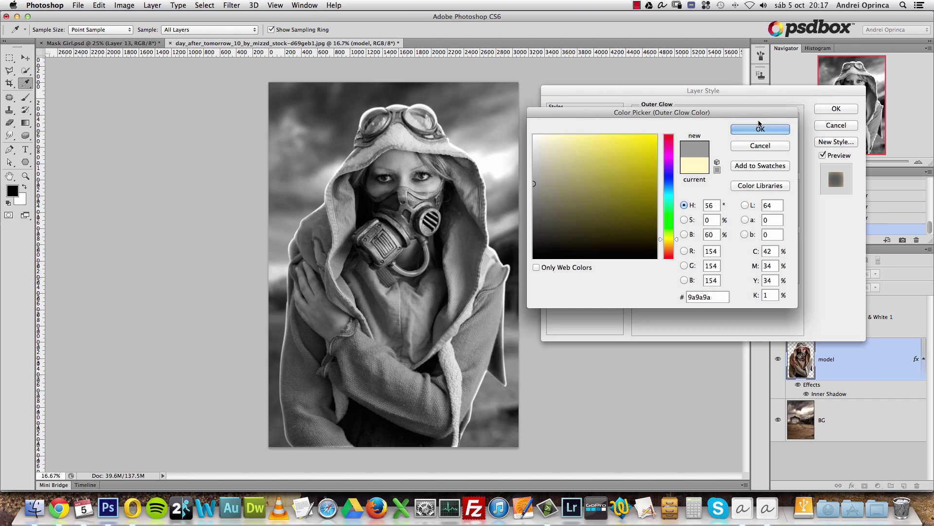
{"action": "left_click", "coordinate": [760, 129]}
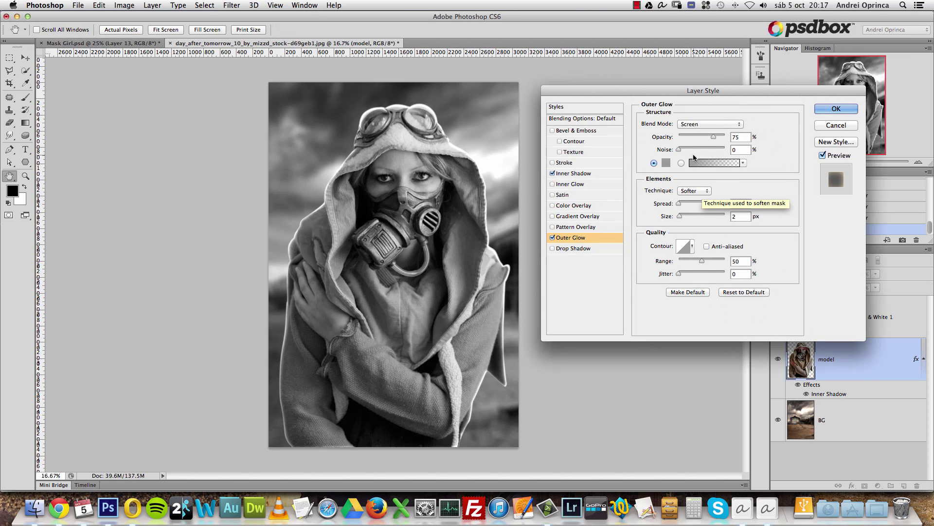
{"action": "left_click_drag", "start_coordinate": [680, 219], "coordinate": [699, 218]}
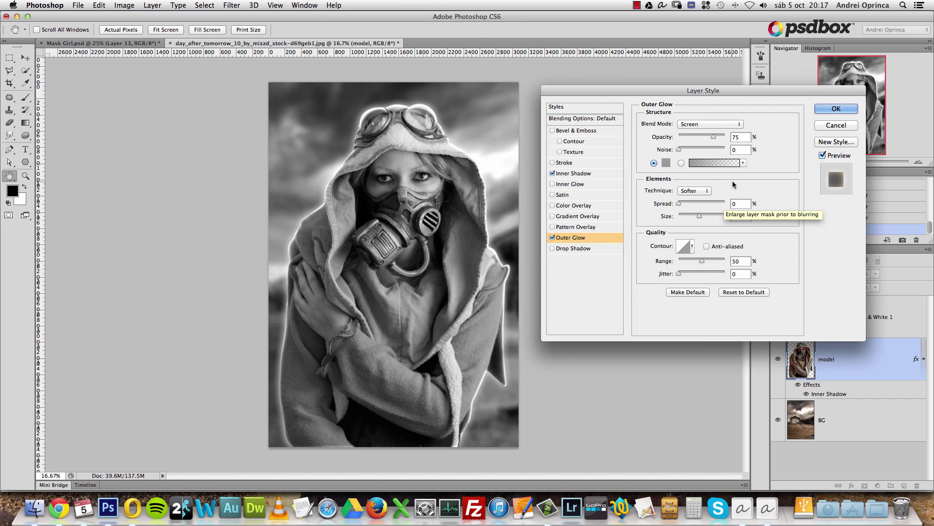
Step: Try the Soft Light blend mode for the outer glow with a size of 136 px, and restore Screen
{"action": "left_click", "coordinate": [715, 125]}
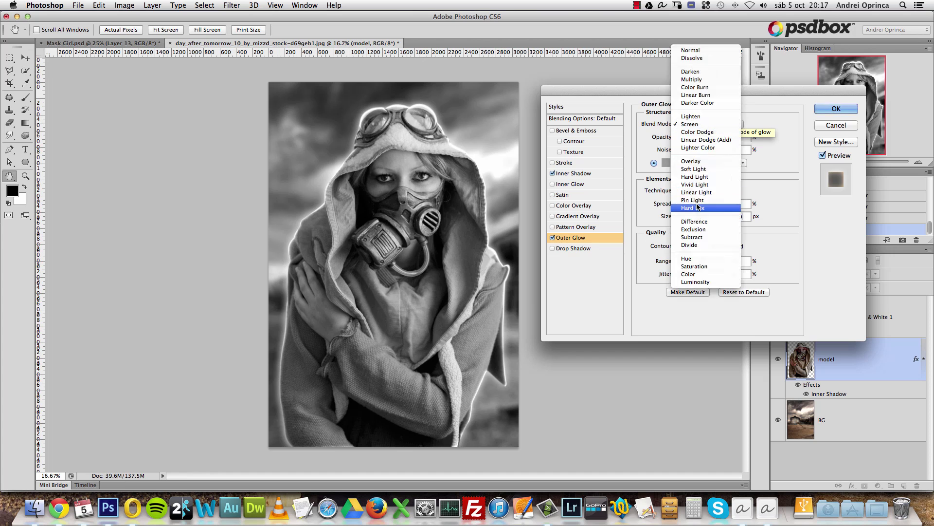
{"action": "left_click", "coordinate": [695, 170]}
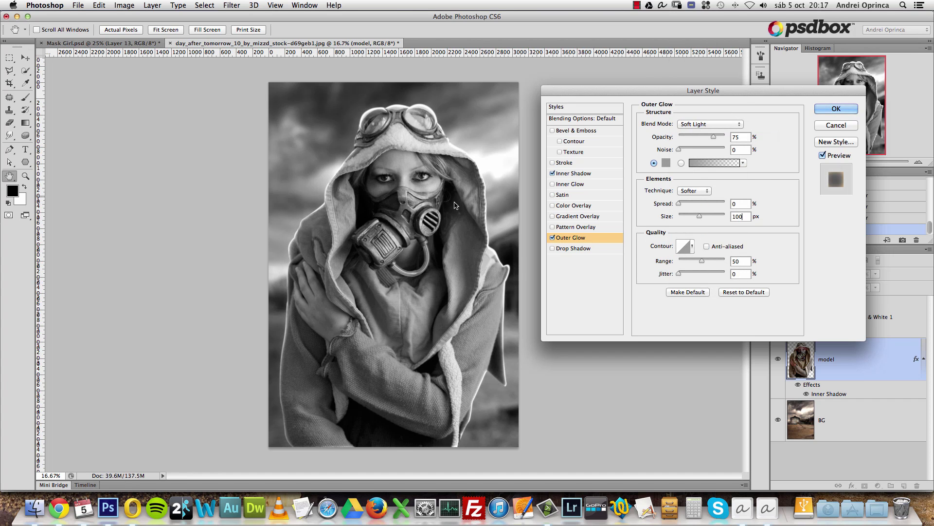
{"action": "left_click_drag", "start_coordinate": [699, 216], "coordinate": [711, 217]}
{"action": "left_click", "coordinate": [704, 124]}
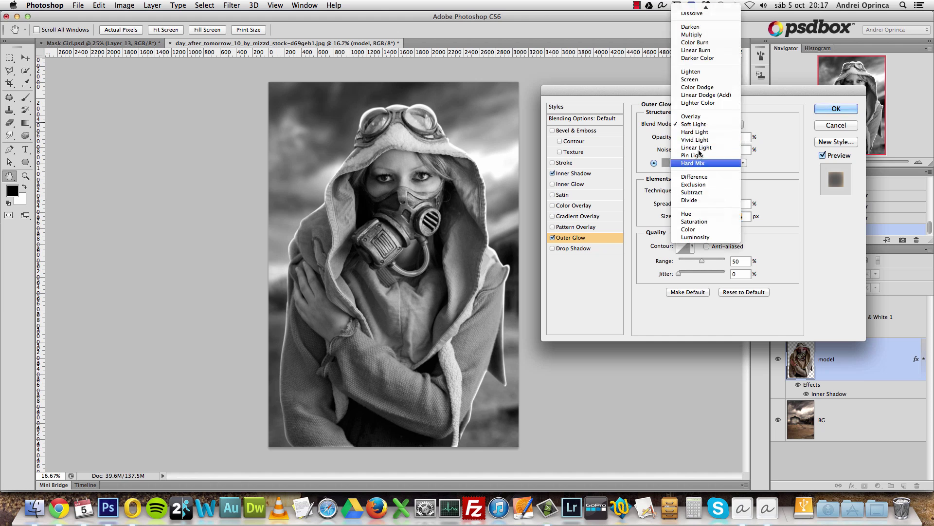
{"action": "left_click", "coordinate": [694, 79]}
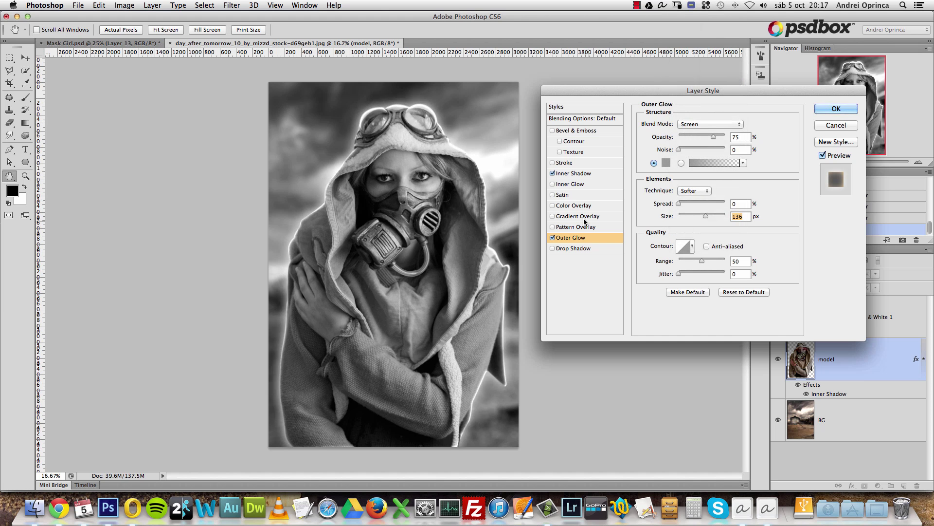
Step: Compare the model with and without the outer glow, set its size to 202 px and range to 77%, and apply the style
{"action": "left_click", "coordinate": [552, 238]}
{"action": "left_click", "coordinate": [553, 237]}
{"action": "left_click_drag", "start_coordinate": [710, 217], "coordinate": [715, 215]}
{"action": "mouse_move", "coordinate": [702, 262]}
{"action": "left_mouse_down"}
{"action": "mouse_move", "coordinate": [689, 263]}
{"action": "mouse_move", "coordinate": [713, 262]}
{"action": "left_mouse_up"}
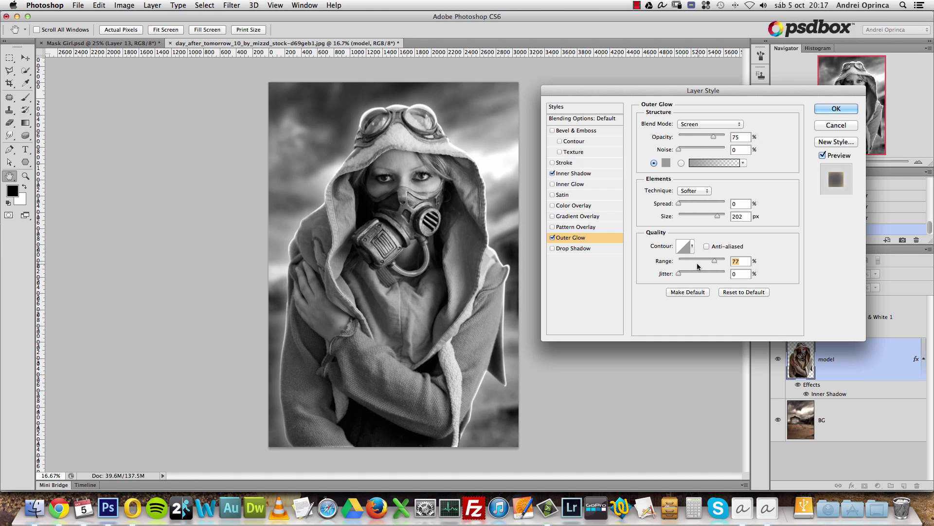
{"action": "left_click", "coordinate": [846, 108]}
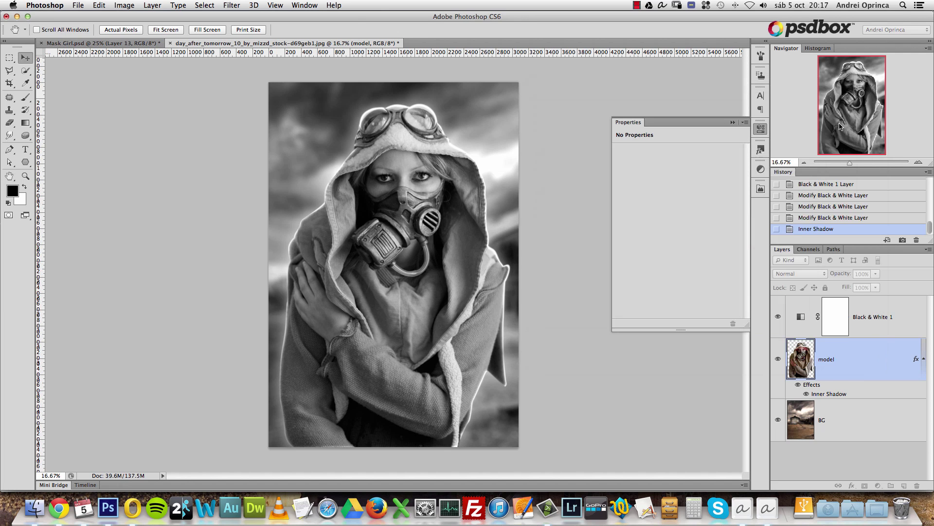
Step: Compare the model with and without its layer effects, and with the model layer hidden and shown
{"action": "left_click", "coordinate": [799, 385]}
{"action": "left_click", "coordinate": [799, 385]}
{"action": "left_click", "coordinate": [798, 385]}
{"action": "left_click", "coordinate": [799, 385]}
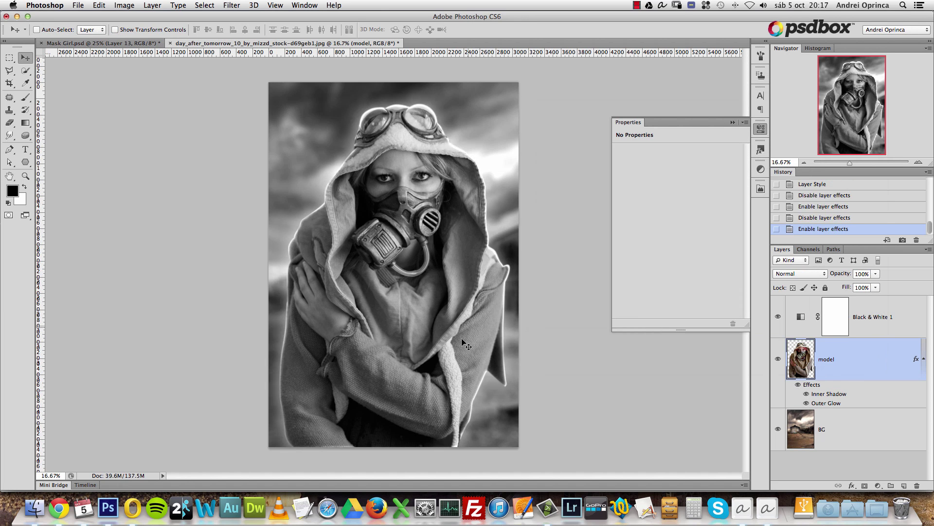
{"action": "left_click", "coordinate": [778, 359]}
{"action": "left_click", "coordinate": [778, 358]}
{"action": "left_click", "coordinate": [798, 385]}
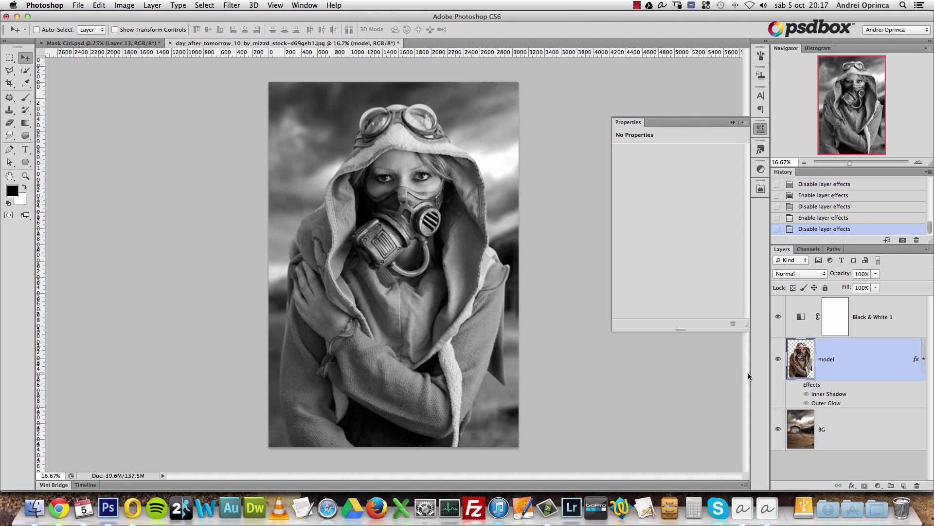
{"action": "left_click", "coordinate": [799, 385]}
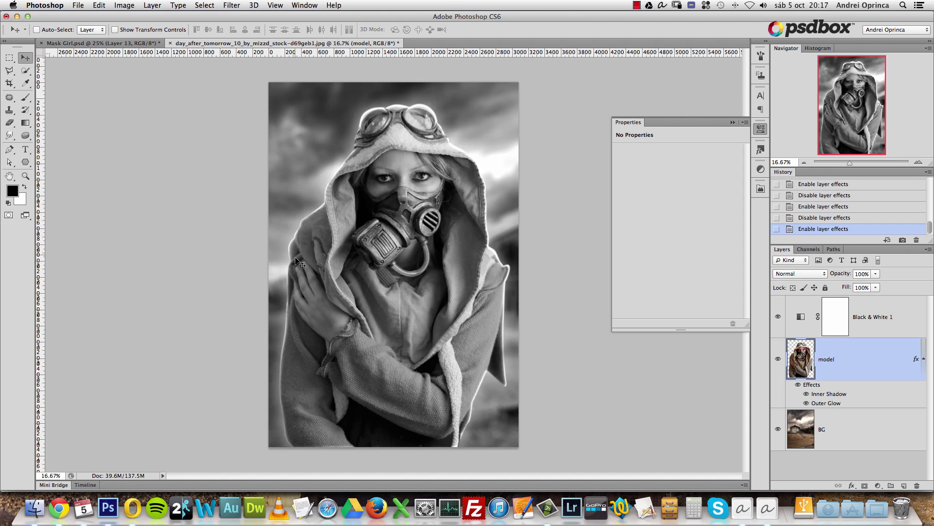
{"action": "left_click", "coordinate": [798, 384]}
{"action": "left_click", "coordinate": [798, 384]}
Step: Open the Let_the_sparks_fly PNG from the Dramatic BW folder as a separate document
{"action": "left_click", "coordinate": [733, 122]}
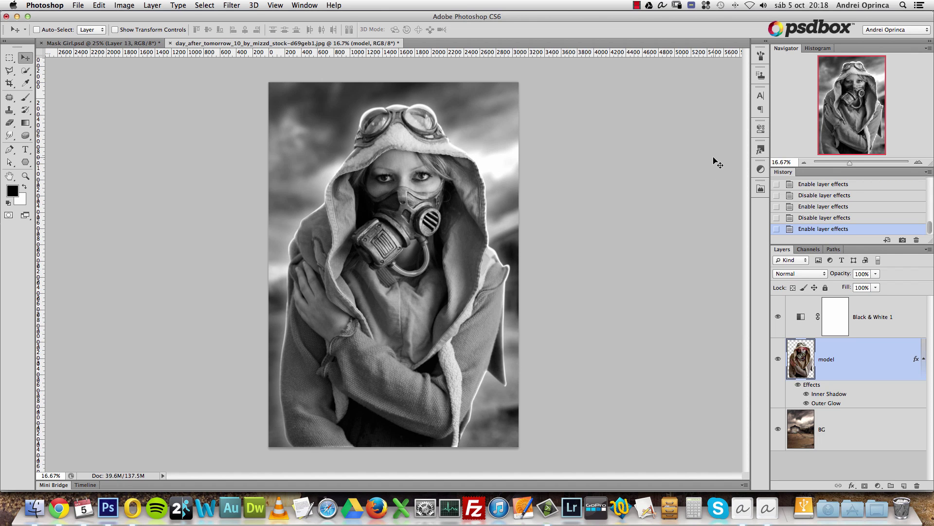
{"action": "left_click", "coordinate": [905, 315]}
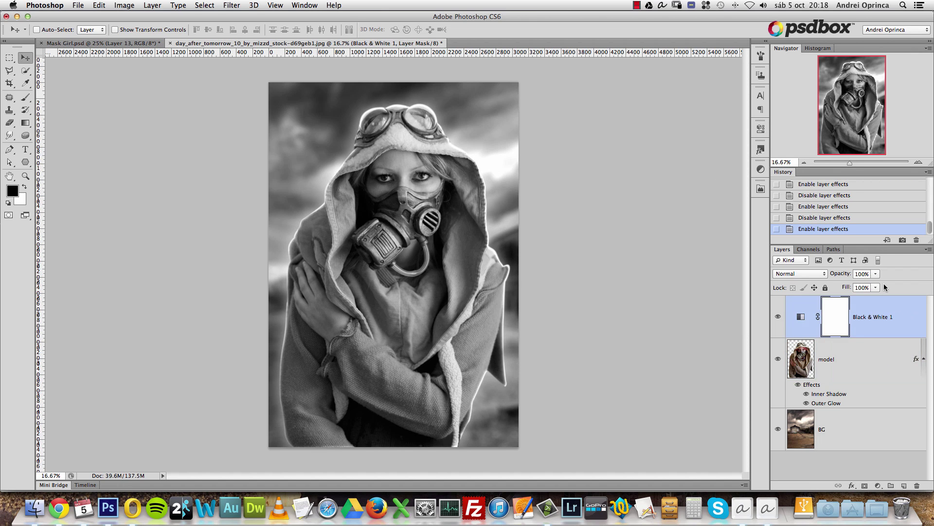
{"action": "key", "text": "super+o"}
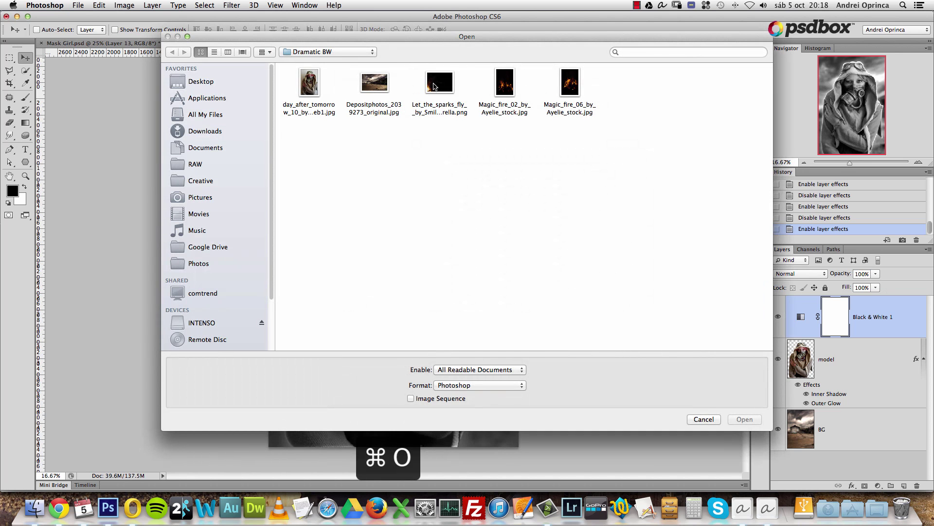
{"action": "left_click", "coordinate": [435, 87]}
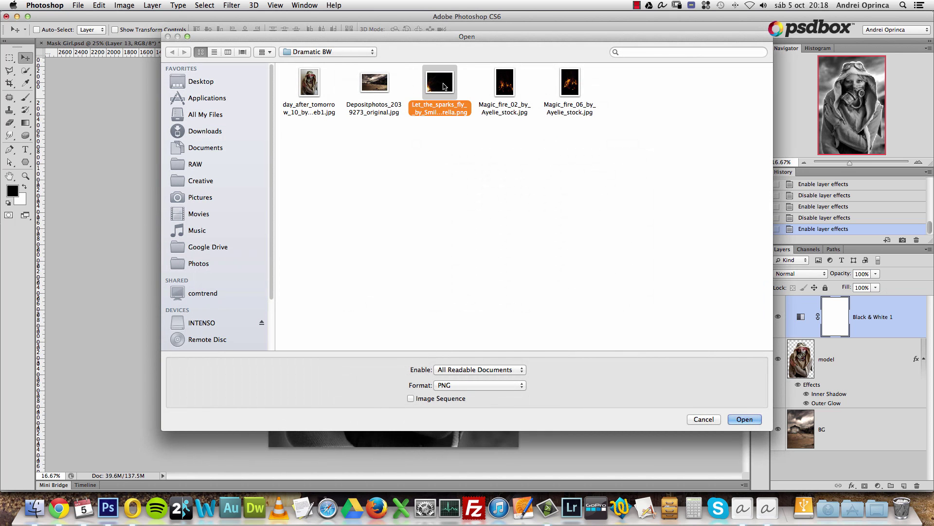
{"action": "left_click", "coordinate": [752, 419]}
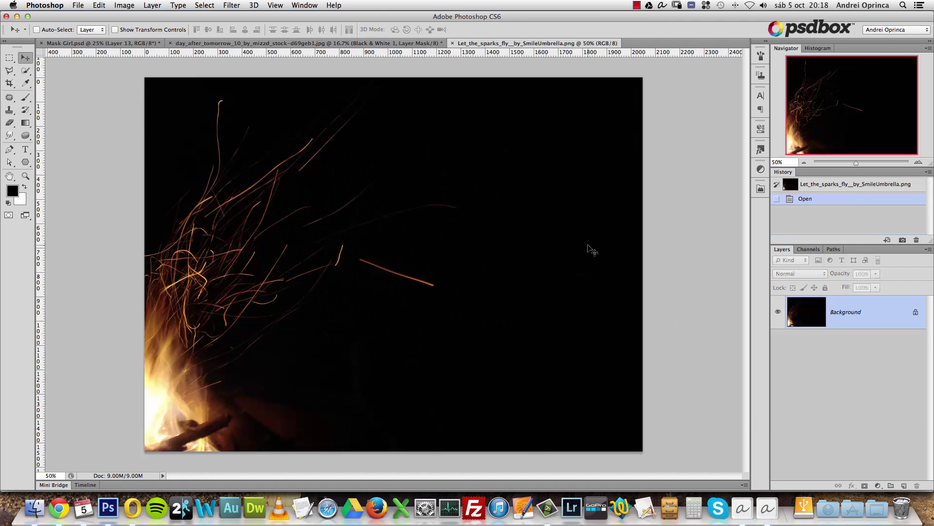
Step: Copy the full-height left two thirds of the sparks image containing the fire, and close that document
{"action": "left_click", "coordinate": [9, 57]}
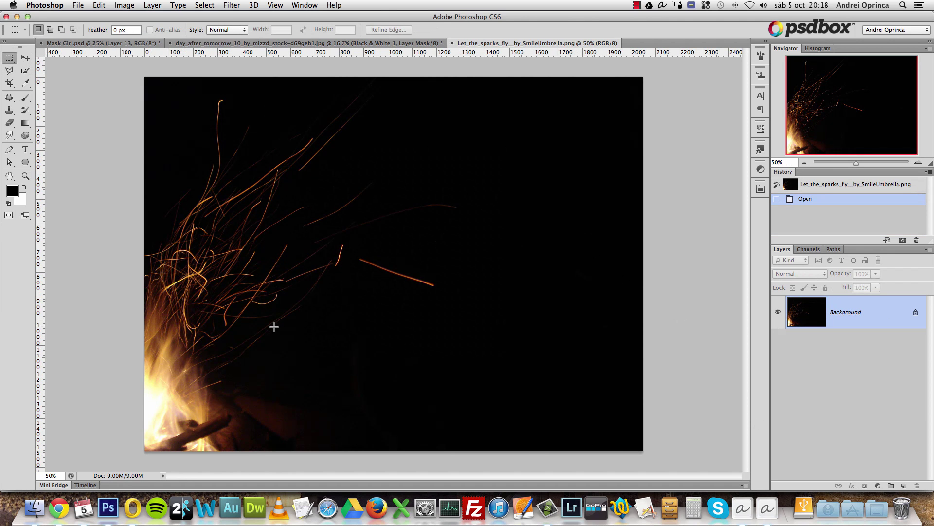
{"action": "left_click_drag", "start_coordinate": [107, 69], "coordinate": [475, 452]}
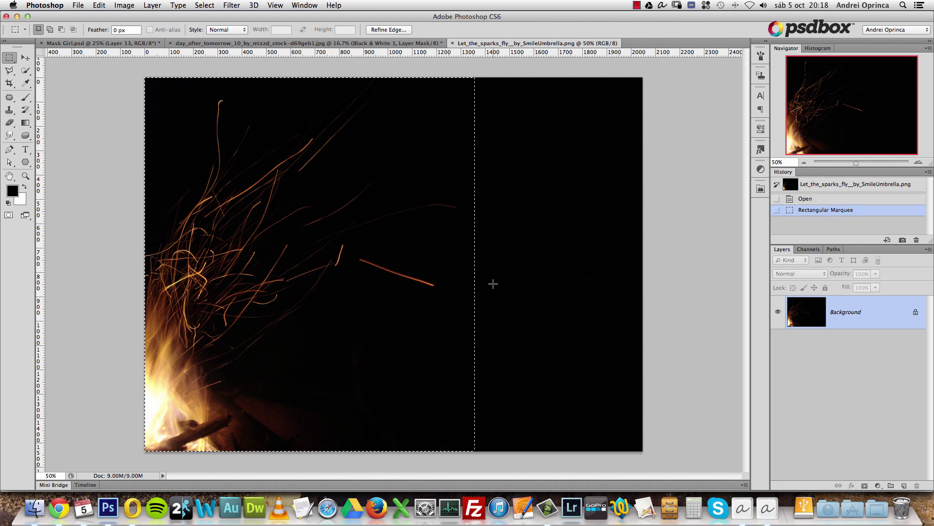
{"action": "key", "text": "super+c"}
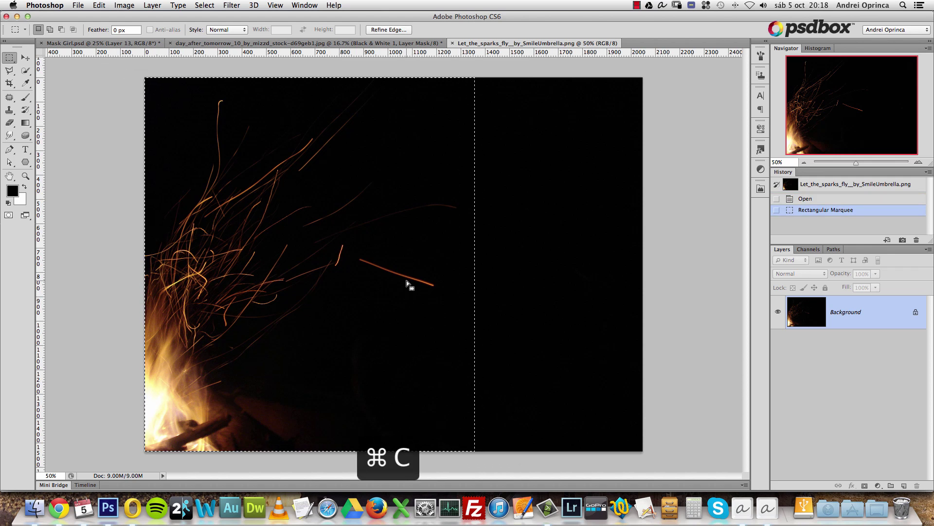
{"action": "key", "text": "super+w"}
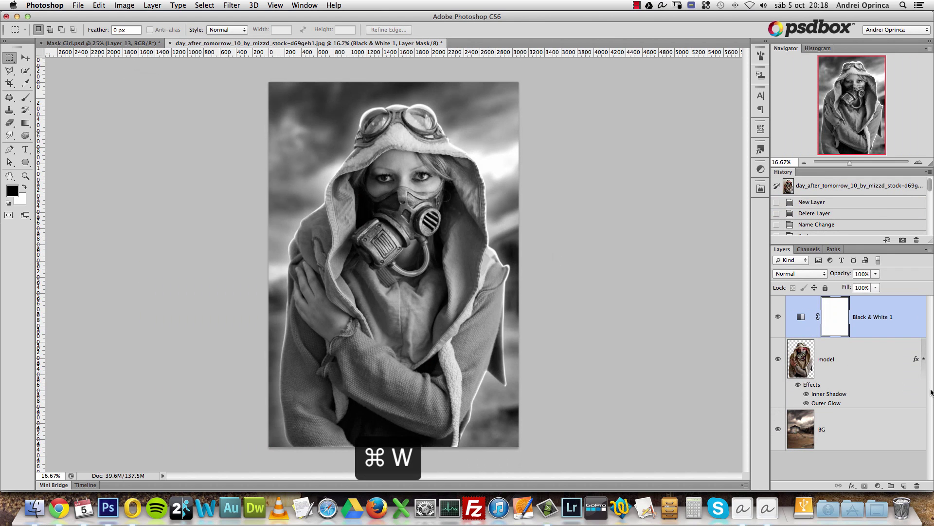
Step: Collapse the model layer's effects, try pasting the copied sparks directly above that layer, and undo the paste
{"action": "left_click", "coordinate": [924, 359]}
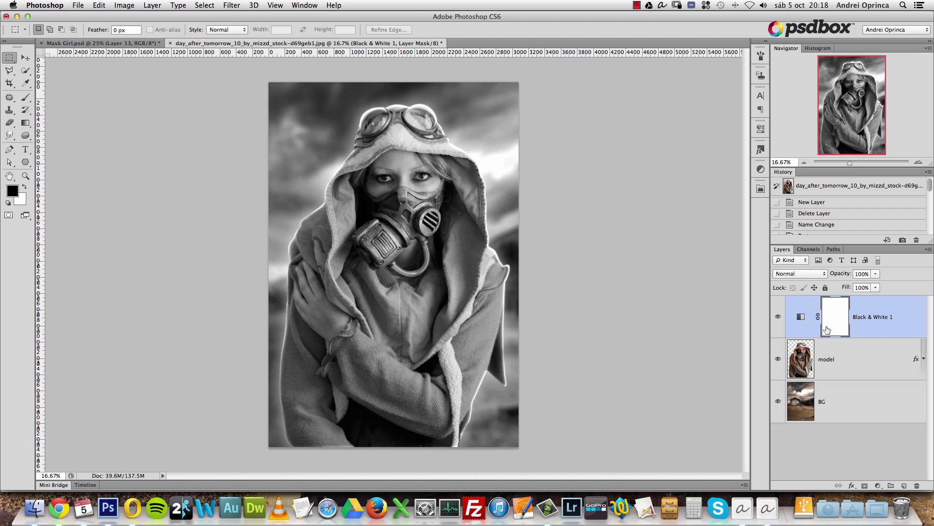
{"action": "left_click", "coordinate": [861, 354]}
{"action": "key", "text": "super+v"}
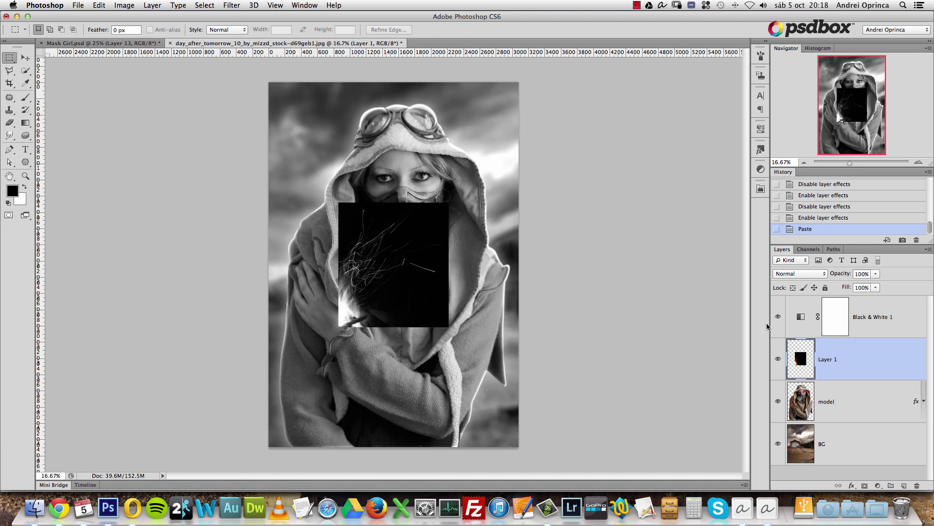
{"action": "key", "text": "alt+super+z"}
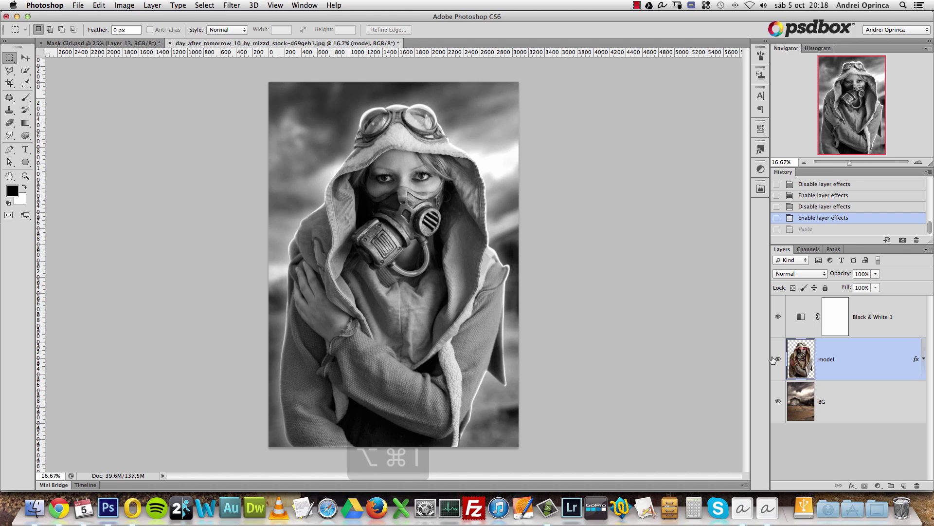
Step: Resize the composite image to 2000 px wide with constrained proportions and scaled styles
{"action": "key", "text": "alt+super+i"}
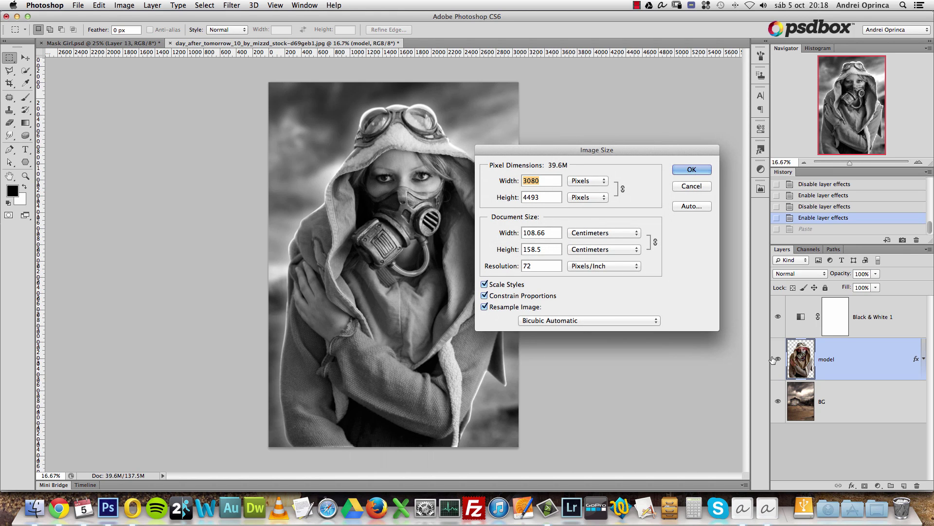
{"action": "type", "text": "2000"}
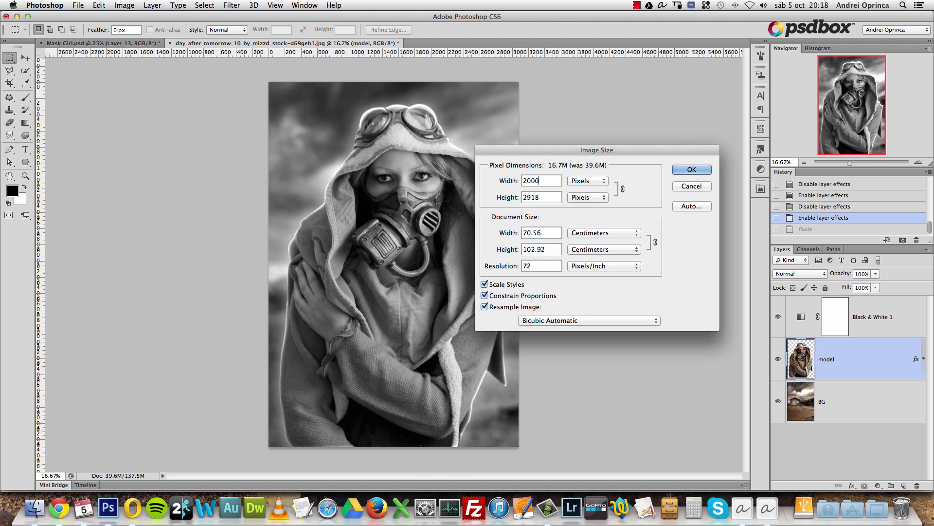
{"action": "key", "text": "Return"}
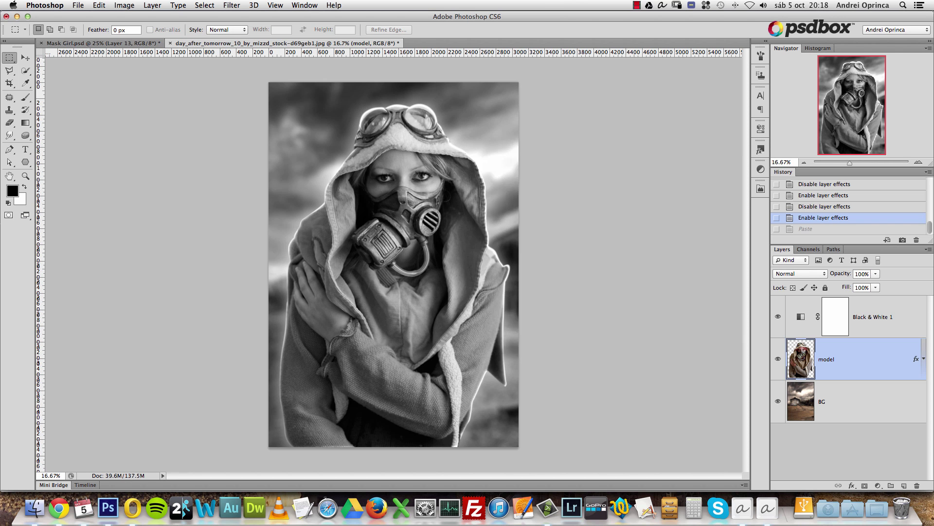
{"action": "left_click", "coordinate": [918, 163]}
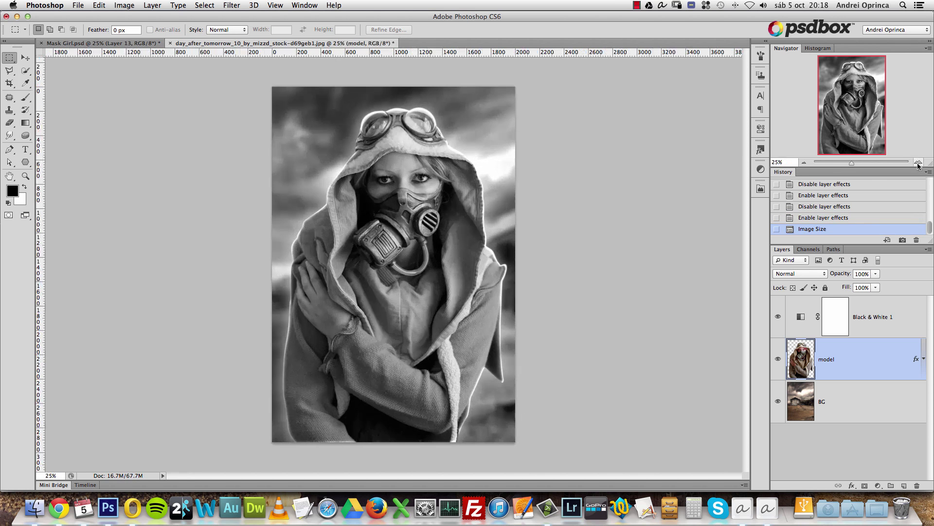
Step: Paste the sparks above the model layer, scale them to about 164%, and place them over the lower part of the image
{"action": "key", "text": "super+v"}
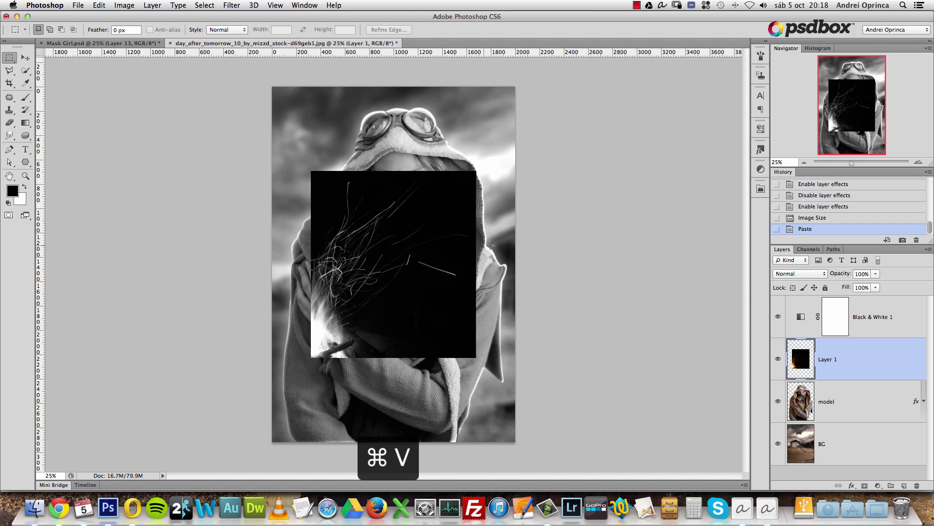
{"action": "key", "text": "super+t"}
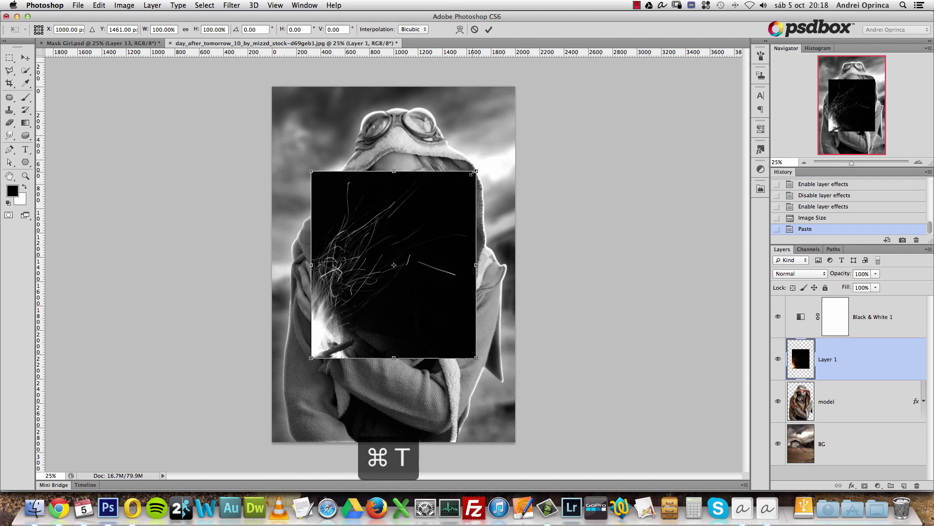
{"action": "mouse_move", "coordinate": [479, 171]}
{"action": "left_mouse_down"}
{"action": "mouse_move", "coordinate": [515, 130]}
{"action": "mouse_move", "coordinate": [483, 178]}
{"action": "left_mouse_up"}
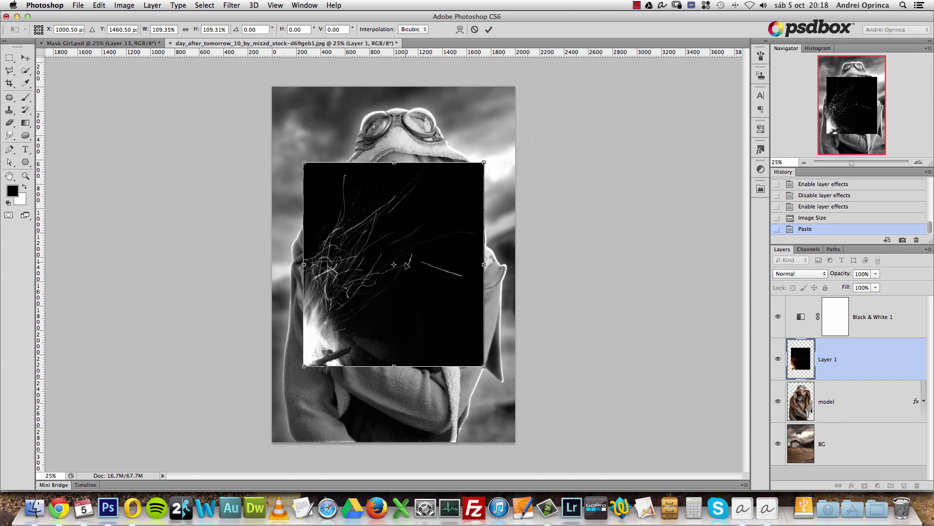
{"action": "left_click_drag", "start_coordinate": [394, 265], "coordinate": [398, 262]}
{"action": "mouse_move", "coordinate": [483, 163]}
{"action": "left_mouse_down"}
{"action": "mouse_move", "coordinate": [516, 123]}
{"action": "mouse_move", "coordinate": [452, 184]}
{"action": "mouse_move", "coordinate": [521, 130]}
{"action": "mouse_move", "coordinate": [481, 167]}
{"action": "mouse_move", "coordinate": [484, 151]}
{"action": "mouse_move", "coordinate": [480, 168]}
{"action": "left_mouse_up"}
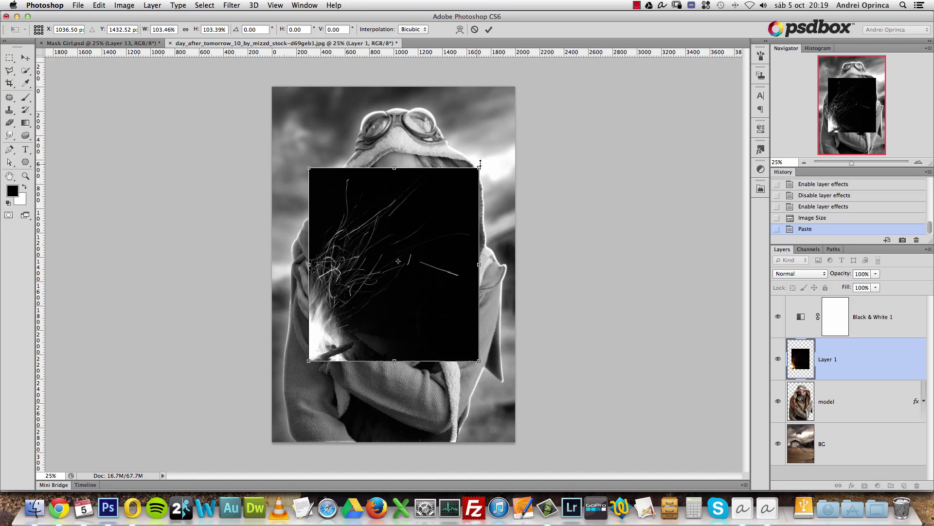
{"action": "left_click_drag", "start_coordinate": [480, 167], "coordinate": [499, 144]}
{"action": "left_click_drag", "start_coordinate": [399, 262], "coordinate": [350, 183]}
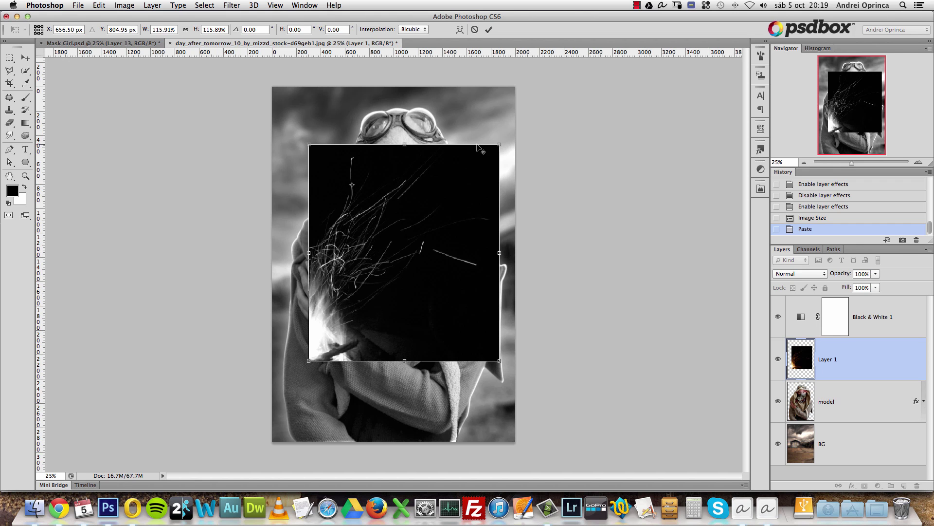
{"action": "left_click_drag", "start_coordinate": [505, 139], "coordinate": [560, 128]}
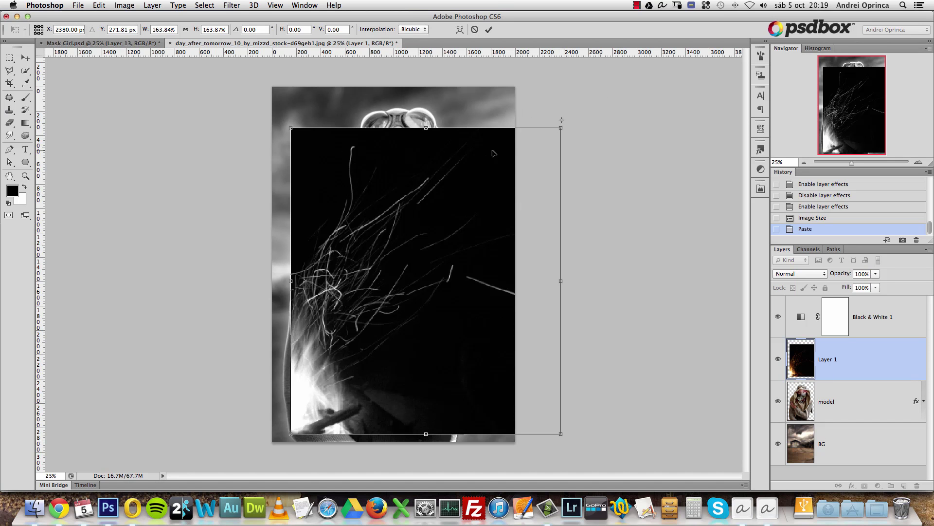
{"action": "left_click_drag", "start_coordinate": [373, 196], "coordinate": [369, 199]}
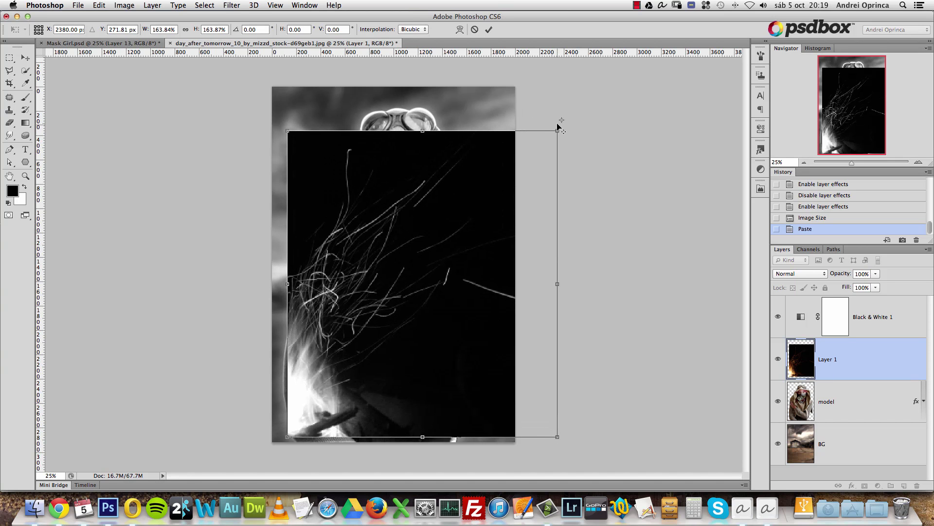
{"action": "left_click_drag", "start_coordinate": [472, 249], "coordinate": [456, 285]}
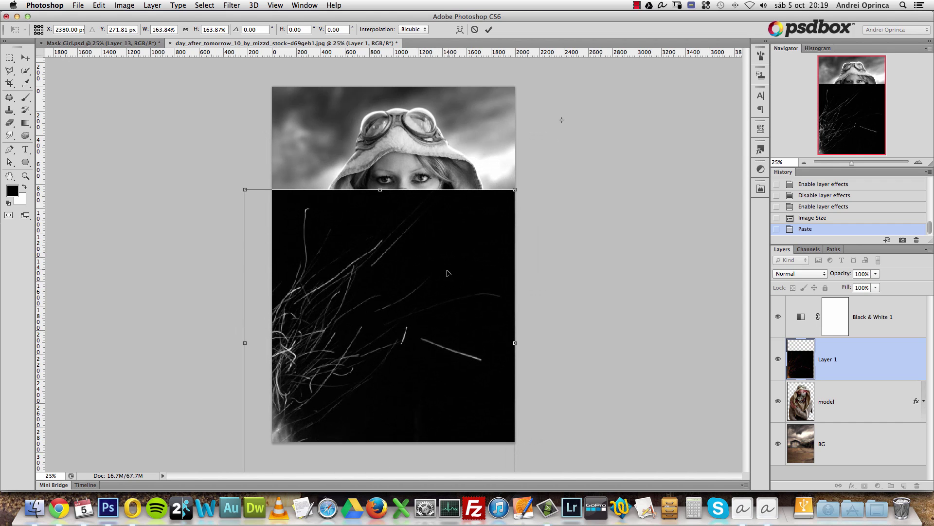
{"action": "key", "text": "Return"}
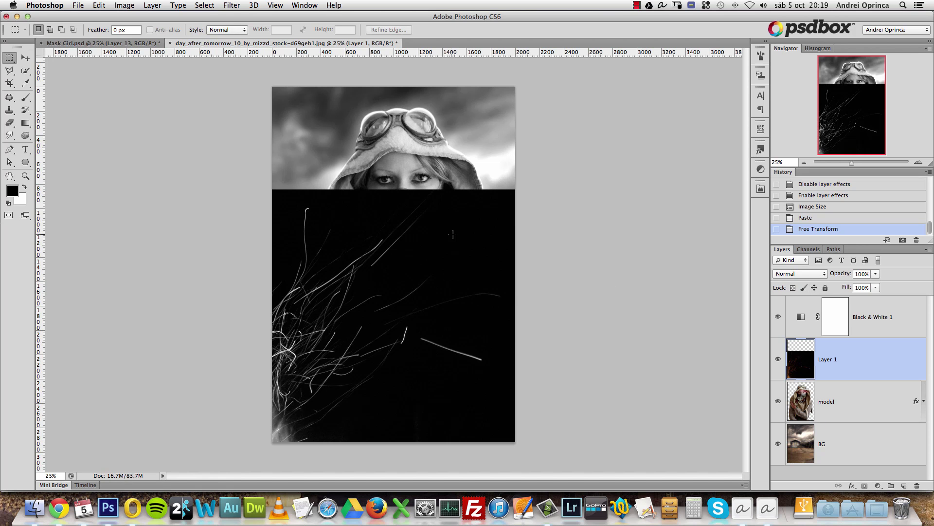
Step: Set the sparks layer's blend mode to Screen and move it down over the model's sleeve in the lower left
{"action": "left_click", "coordinate": [802, 274]}
{"action": "left_click", "coordinate": [799, 349]}
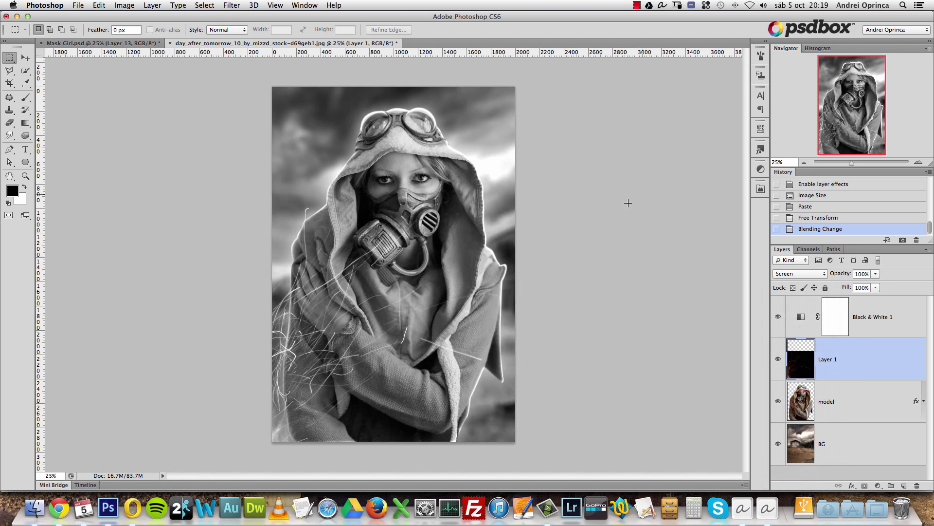
{"action": "key", "text": "v"}
{"action": "left_click_drag", "start_coordinate": [512, 219], "coordinate": [465, 306]}
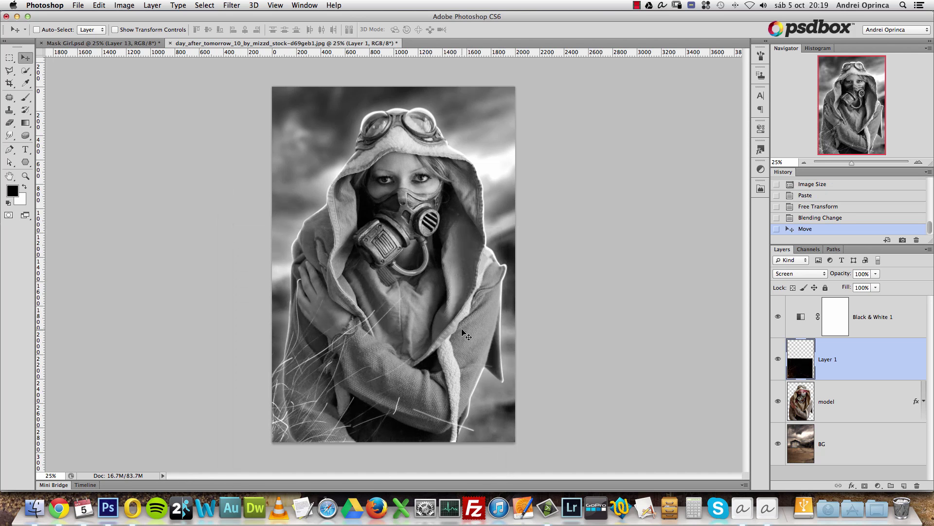
{"action": "left_click_drag", "start_coordinate": [401, 299], "coordinate": [393, 329]}
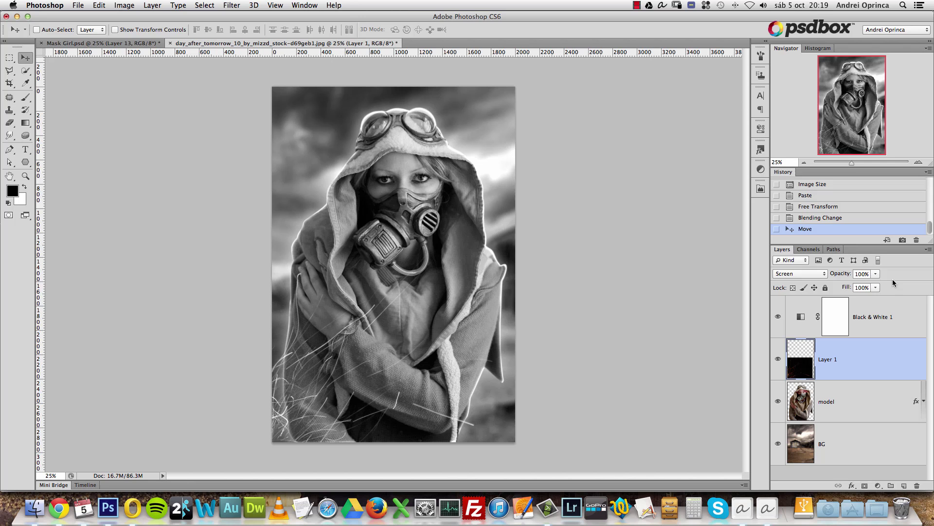
Step: Brighten the sparks on their layer with a Levels adjustment
{"action": "key", "text": "super+l"}
{"action": "left_click_drag", "start_coordinate": [774, 215], "coordinate": [708, 216]}
{"action": "left_click", "coordinate": [804, 123]}
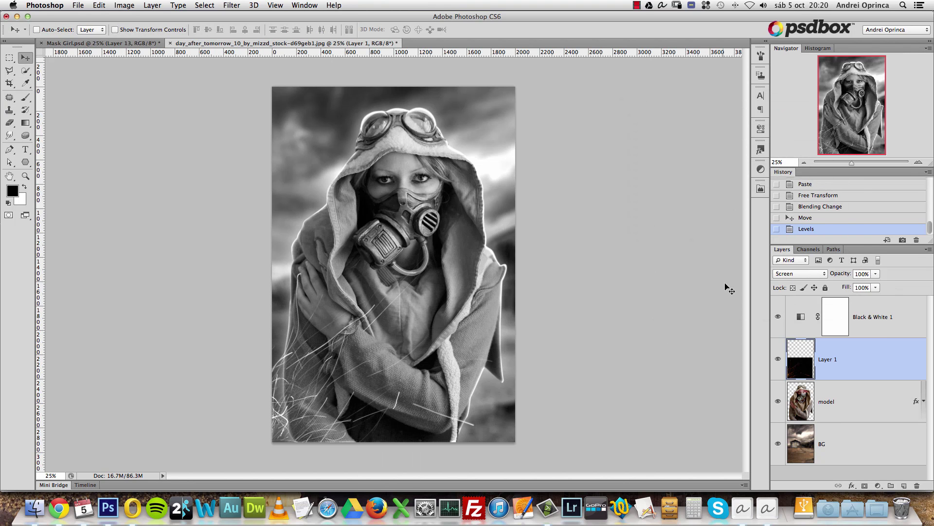
Step: Put the sparks layer beneath the model layer and move the sparks to the image's upper right, behind the hood
{"action": "left_click_drag", "start_coordinate": [430, 331], "coordinate": [408, 331]}
{"action": "left_click_drag", "start_coordinate": [431, 294], "coordinate": [467, 158]}
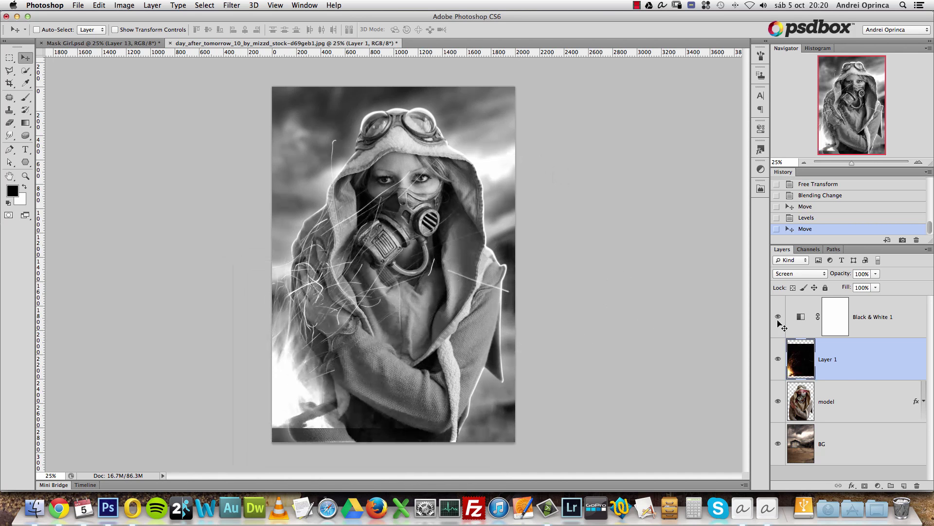
{"action": "left_click_drag", "start_coordinate": [860, 361], "coordinate": [803, 421]}
{"action": "left_click_drag", "start_coordinate": [429, 309], "coordinate": [518, 238]}
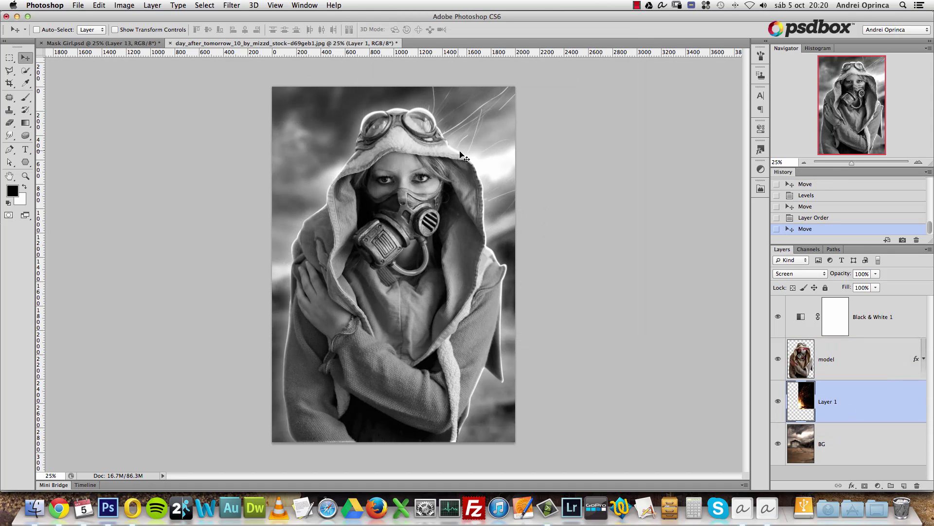
{"action": "left_click_drag", "start_coordinate": [465, 175], "coordinate": [487, 136]}
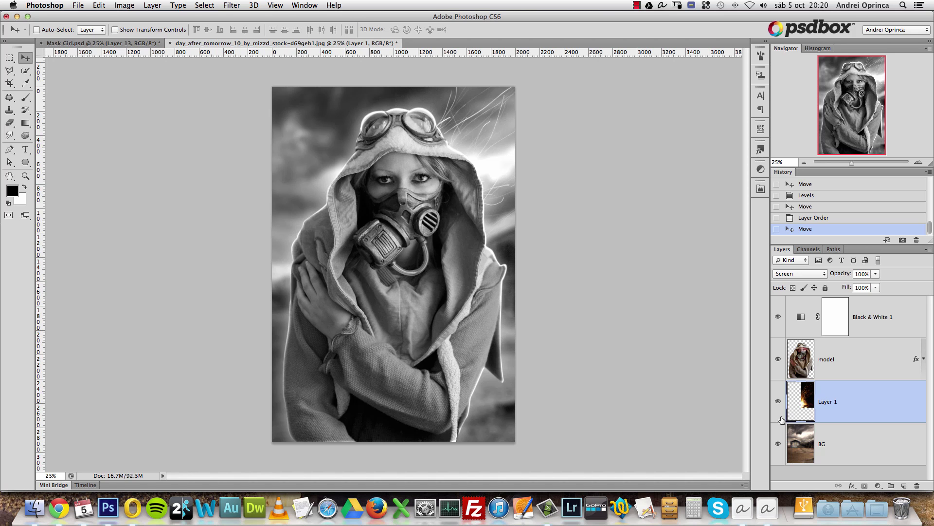
Step: Rename the sparks layer "fire 1"
{"action": "double_click", "coordinate": [830, 403]}
{"action": "type", "text": "fire 1"}
{"action": "key", "text": "Return"}
Step: Copy the whole Magic_fire_06_by_Ayelie_stock.jpg image, close that file, and paste it into the composite above the fire 1 layer
{"action": "key", "text": "super+o"}
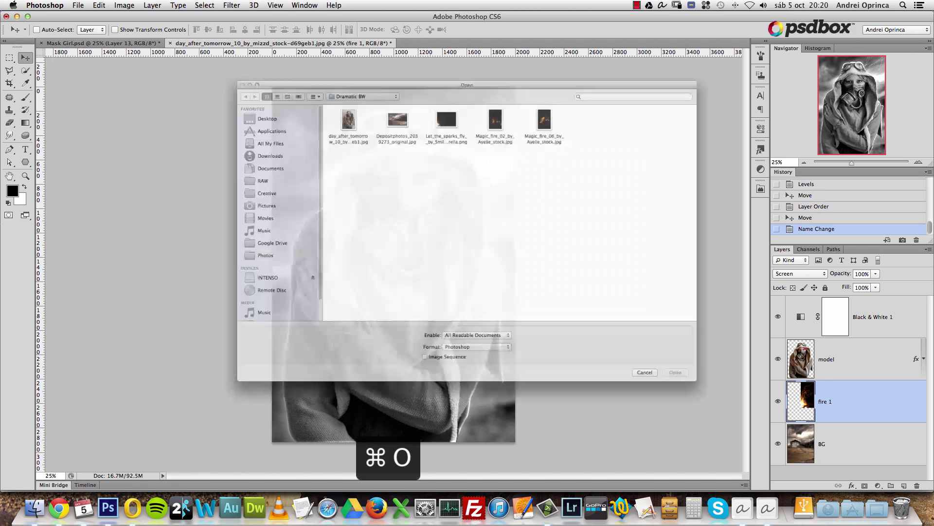
{"action": "left_click", "coordinate": [564, 80]}
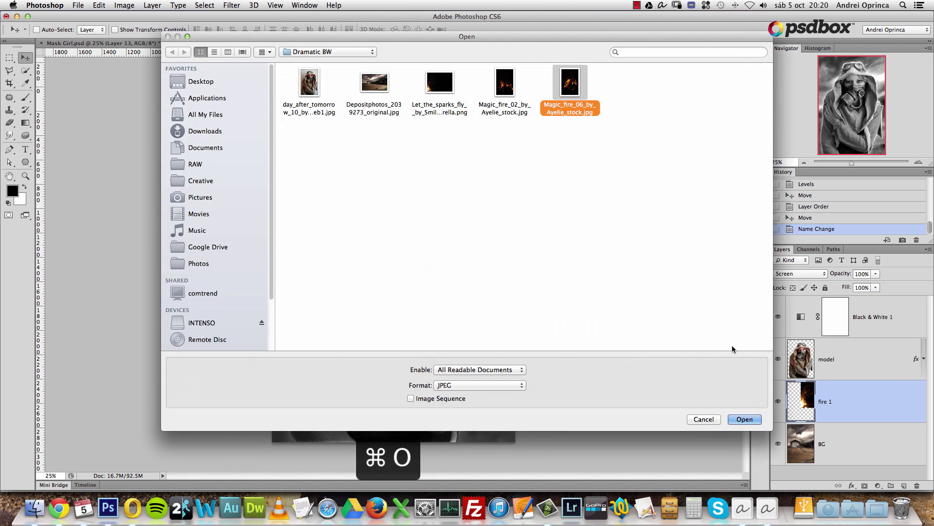
{"action": "left_click", "coordinate": [743, 419]}
{"action": "key", "text": "super+a"}
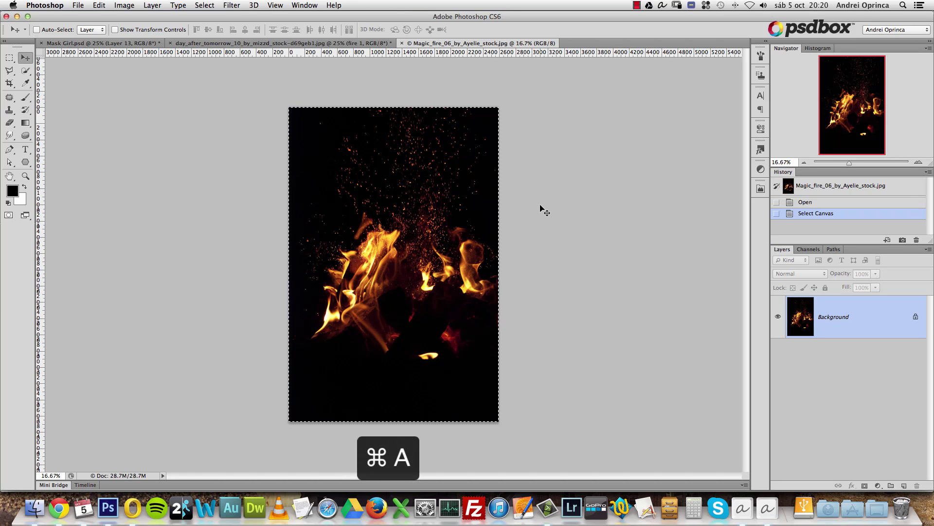
{"action": "key", "text": "super+c"}
{"action": "key", "text": "super+w"}
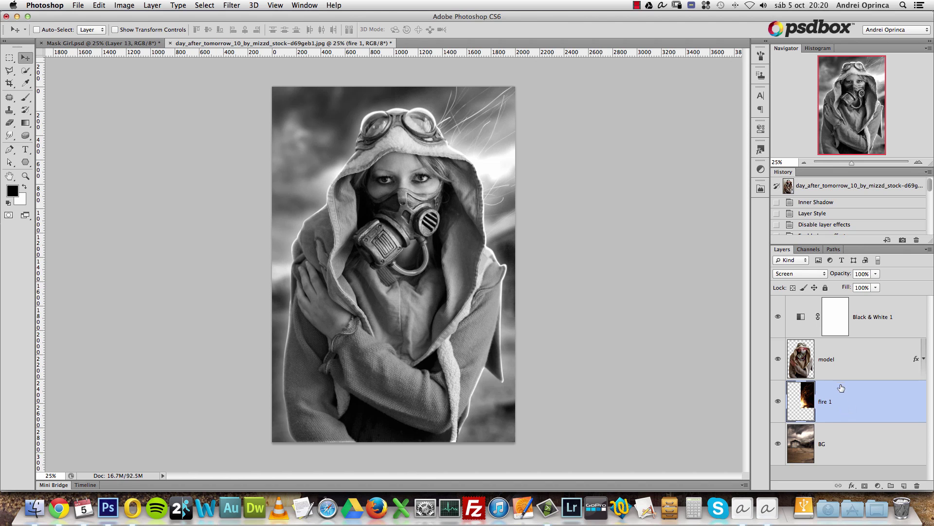
{"action": "key", "text": "super+v"}
Step: Position the pasted fire image behind the model and scale it down slightly, shifting it toward the image's left side
{"action": "left_click_drag", "start_coordinate": [569, 253], "coordinate": [518, 274]}
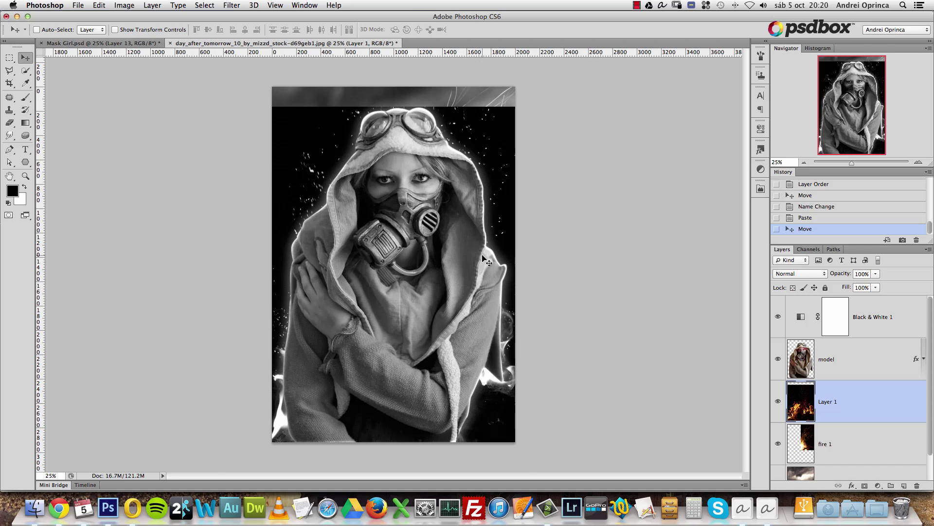
{"action": "key", "text": "super+t"}
{"action": "left_click_drag", "start_coordinate": [536, 107], "coordinate": [511, 143]}
{"action": "left_click_drag", "start_coordinate": [428, 265], "coordinate": [398, 267]}
{"action": "key", "text": "Return"}
Step: Set the new fire layer's blend mode to Screen and reposition it behind the model
{"action": "left_click", "coordinate": [801, 274]}
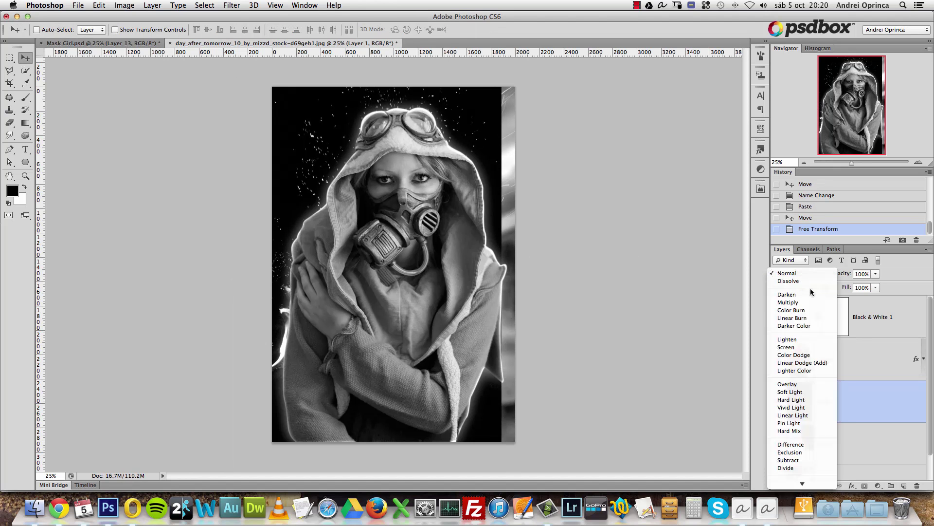
{"action": "left_click", "coordinate": [805, 348]}
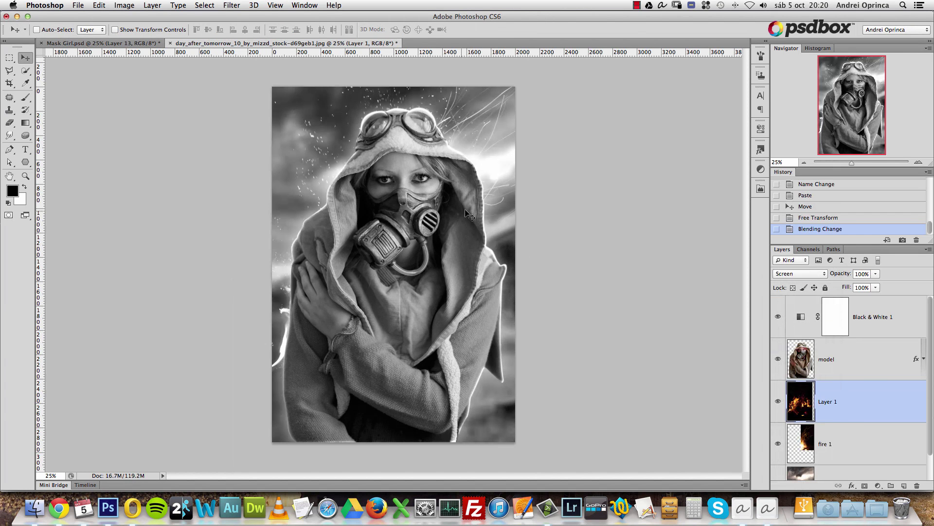
{"action": "left_click_drag", "start_coordinate": [439, 218], "coordinate": [439, 218]}
Step: Rotate the new fire layer about -10°, scale it to about 95%, and place its sparks left of the model's hood
{"action": "key", "text": "super+t"}
{"action": "left_click_drag", "start_coordinate": [549, 111], "coordinate": [525, 97]}
{"action": "left_click_drag", "start_coordinate": [436, 290], "coordinate": [417, 296]}
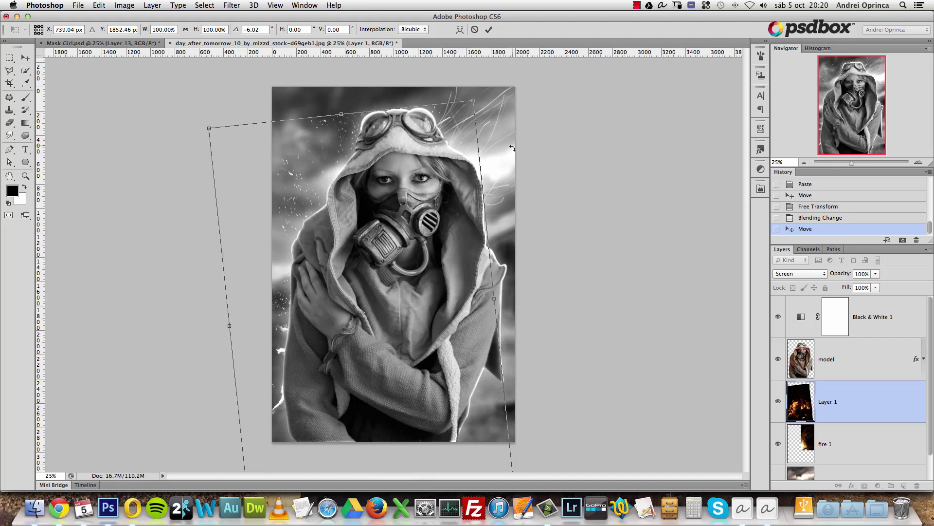
{"action": "left_click_drag", "start_coordinate": [479, 106], "coordinate": [447, 112]}
{"action": "left_click_drag", "start_coordinate": [404, 256], "coordinate": [410, 229]}
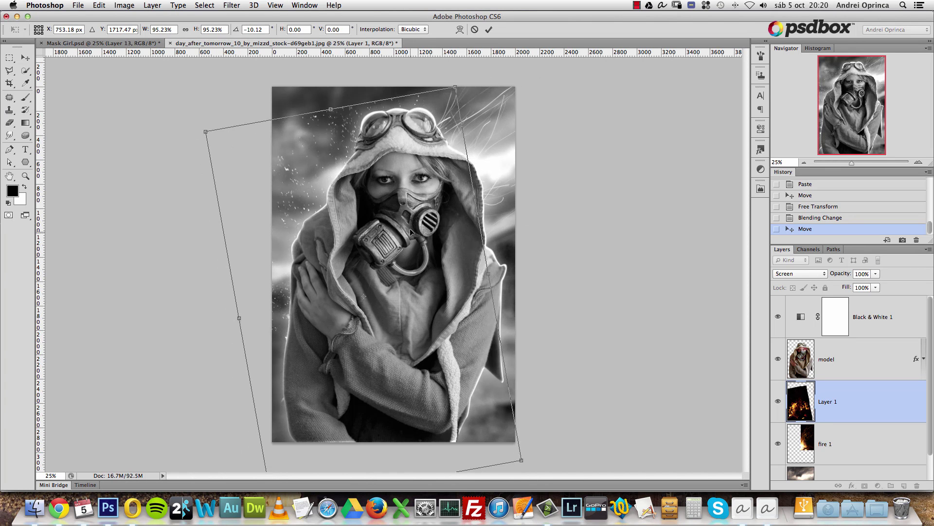
{"action": "key", "text": "Return"}
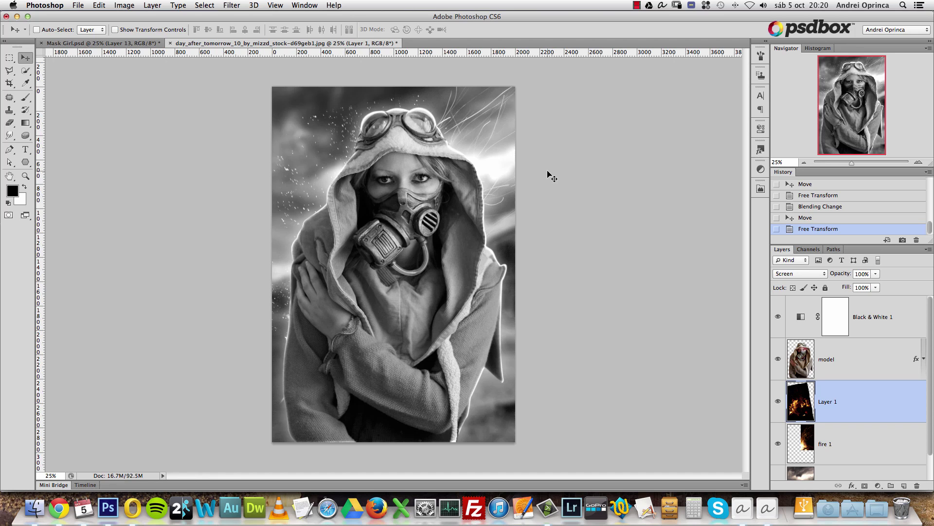
{"action": "key", "text": "super+t"}
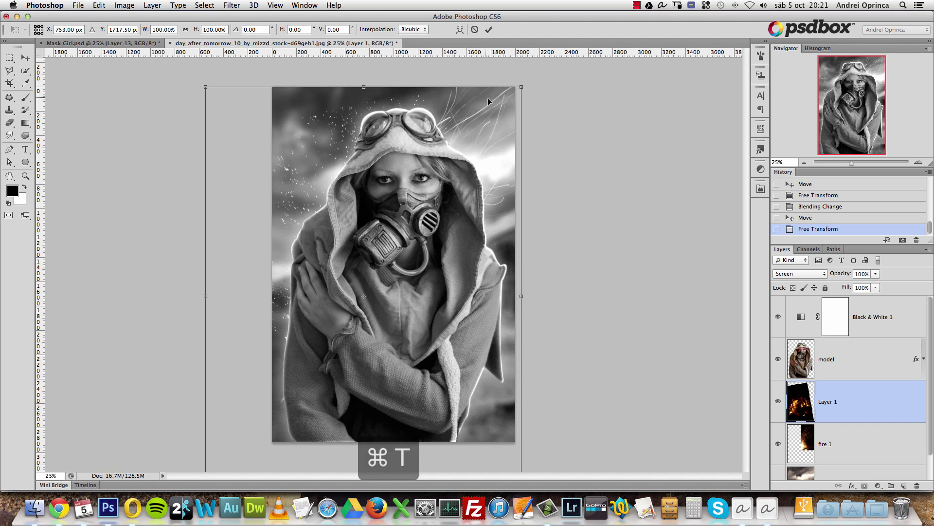
{"action": "key", "text": "Escape"}
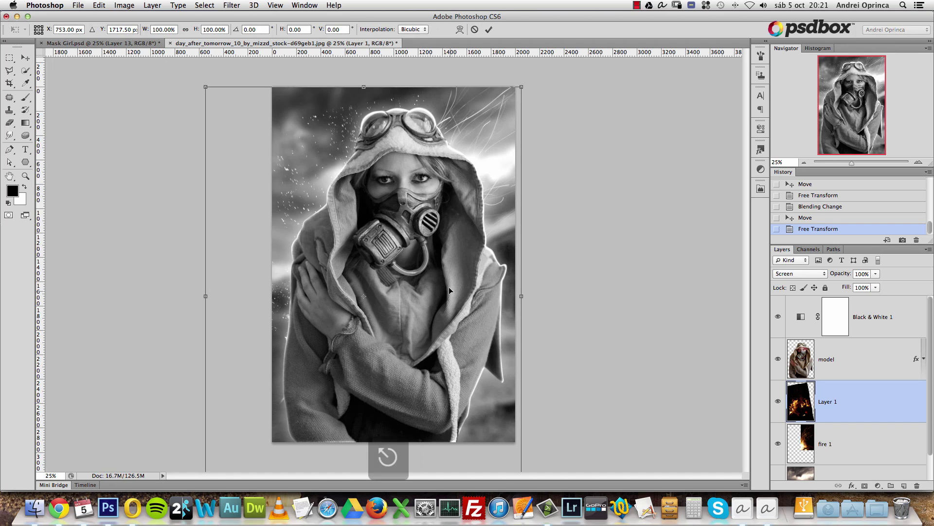
{"action": "left_click_drag", "start_coordinate": [457, 280], "coordinate": [489, 192]}
{"action": "key", "text": "super+t"}
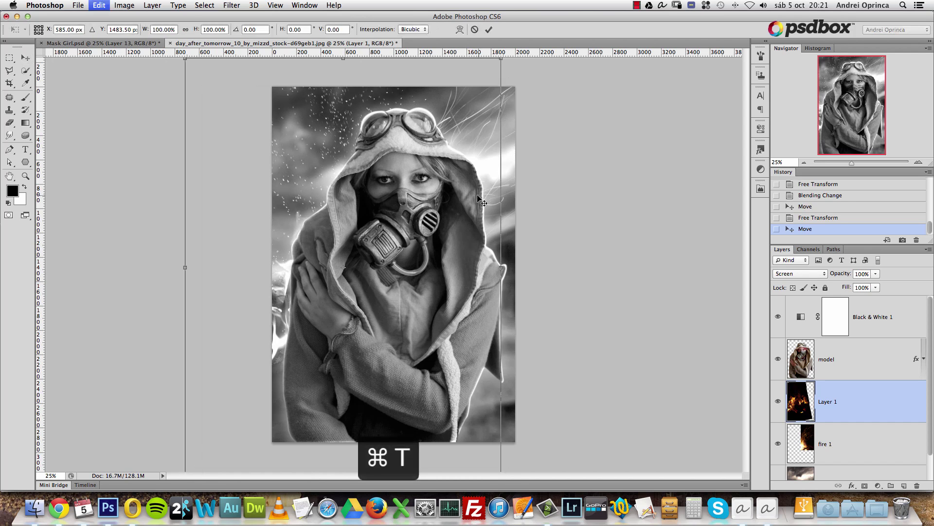
{"action": "right_click", "coordinate": [361, 194]}
{"action": "left_click", "coordinate": [399, 222]}
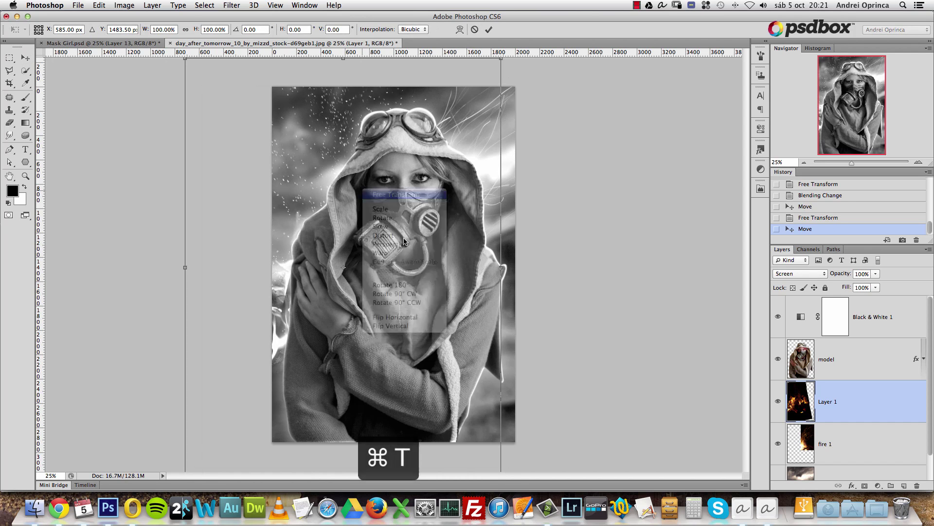
{"action": "right_click", "coordinate": [390, 218]}
{"action": "key", "text": "Escape"}
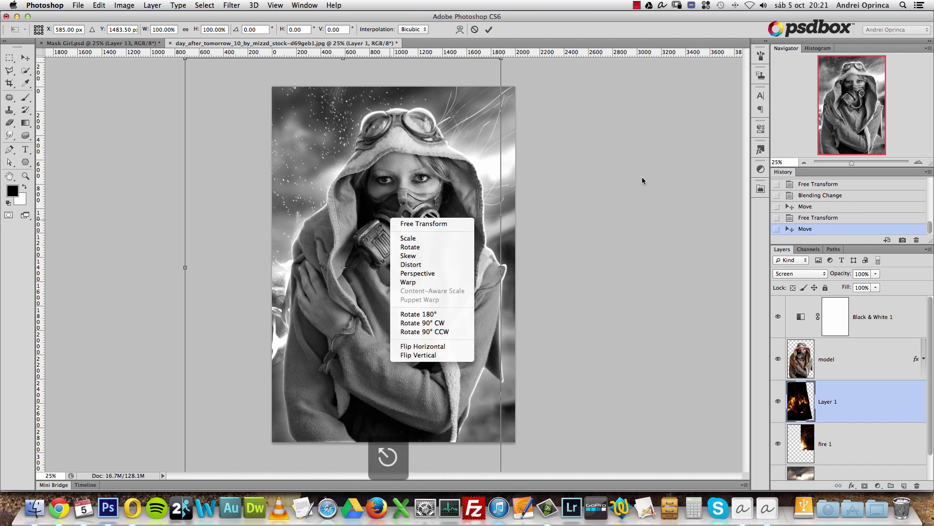
Step: Rotate the new fire layer further counterclockwise and reposition its sparks beside the goggles and the hood's left edge
{"action": "left_click_drag", "start_coordinate": [378, 260], "coordinate": [413, 263]}
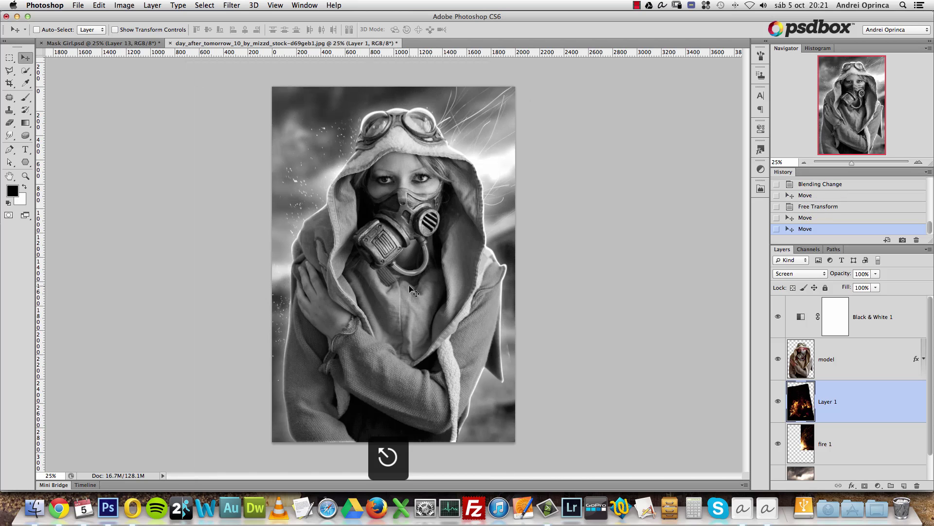
{"action": "key", "text": "super+t"}
{"action": "left_click_drag", "start_coordinate": [533, 96], "coordinate": [497, 104]}
{"action": "left_click_drag", "start_coordinate": [410, 263], "coordinate": [418, 230]}
{"action": "key", "text": "Return"}
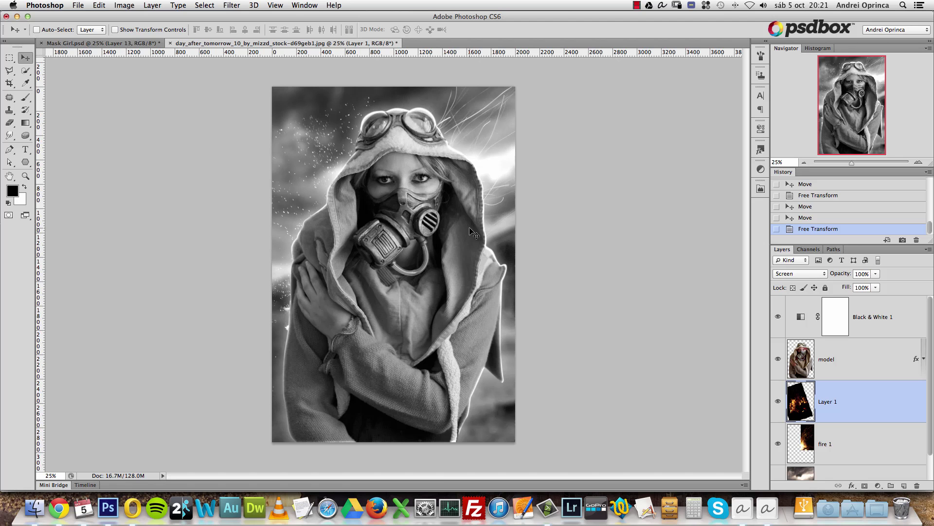
Step: Darken the new fire layer's background with a Levels adjustment, raising the black input level to 22
{"action": "left_click", "coordinate": [327, 112], "text": "super"}
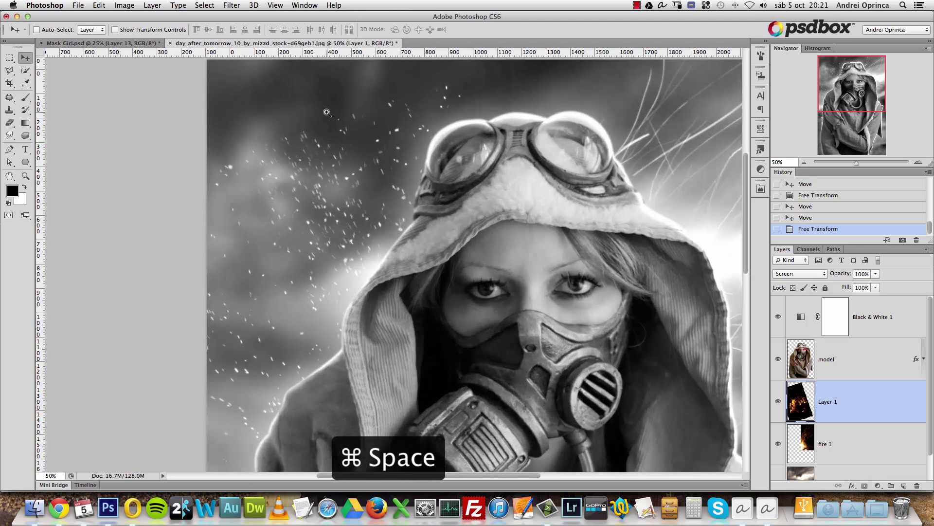
{"action": "left_click", "coordinate": [327, 112], "text": "super"}
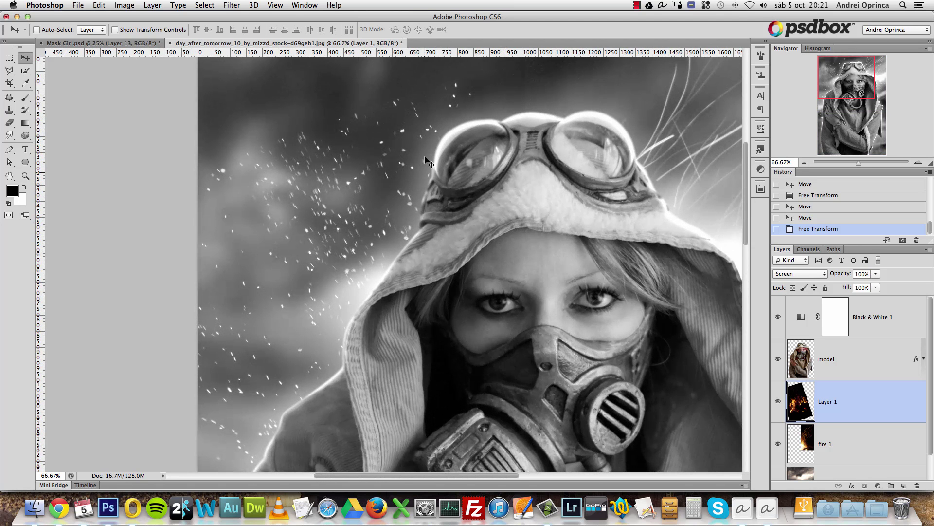
{"action": "scroll", "coordinate": [447, 206], "scroll_direction": "up", "scroll_amount": 2}
{"action": "scroll", "coordinate": [447, 206], "scroll_direction": "left", "scroll_amount": 2}
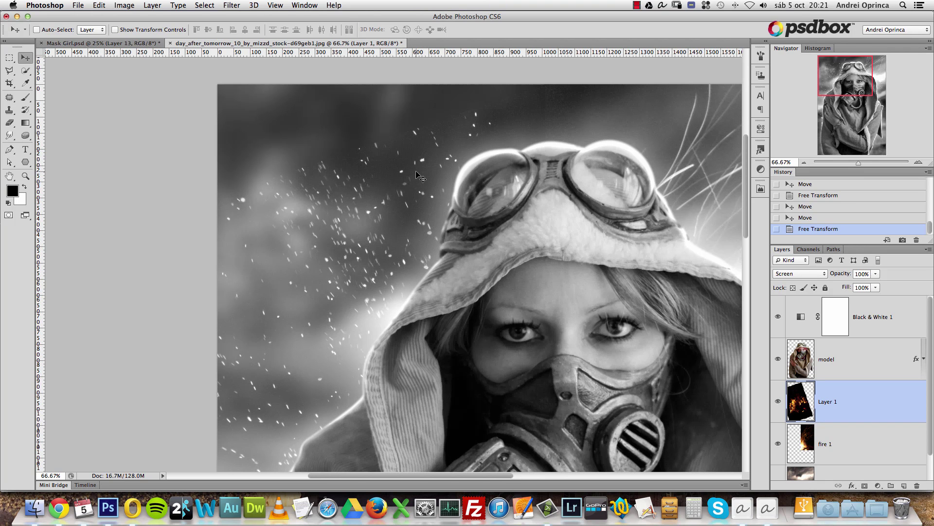
{"action": "key", "text": "super+l"}
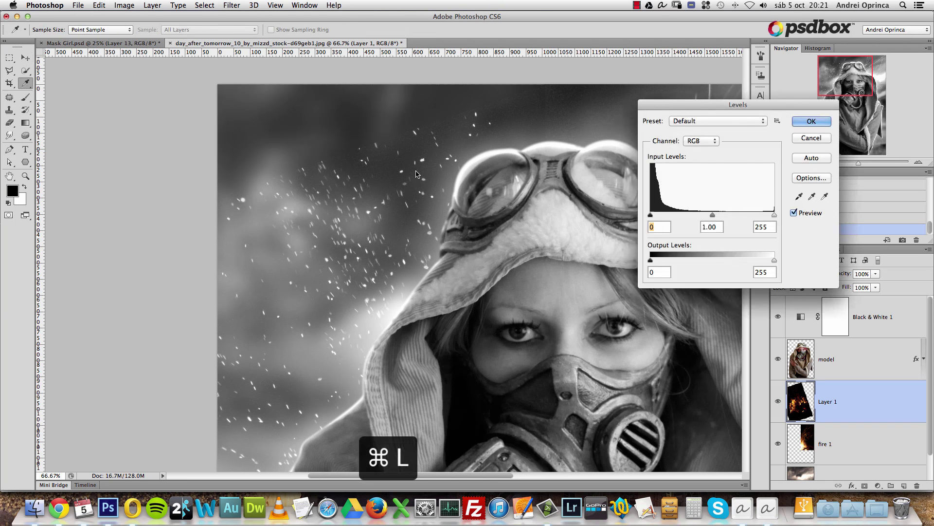
{"action": "left_click_drag", "start_coordinate": [714, 106], "coordinate": [610, 110]}
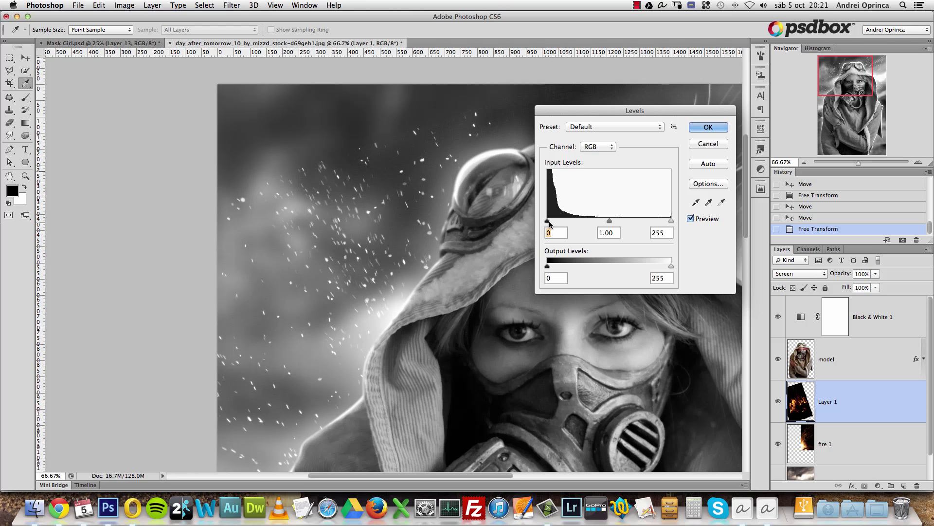
{"action": "left_click_drag", "start_coordinate": [549, 223], "coordinate": [558, 222]}
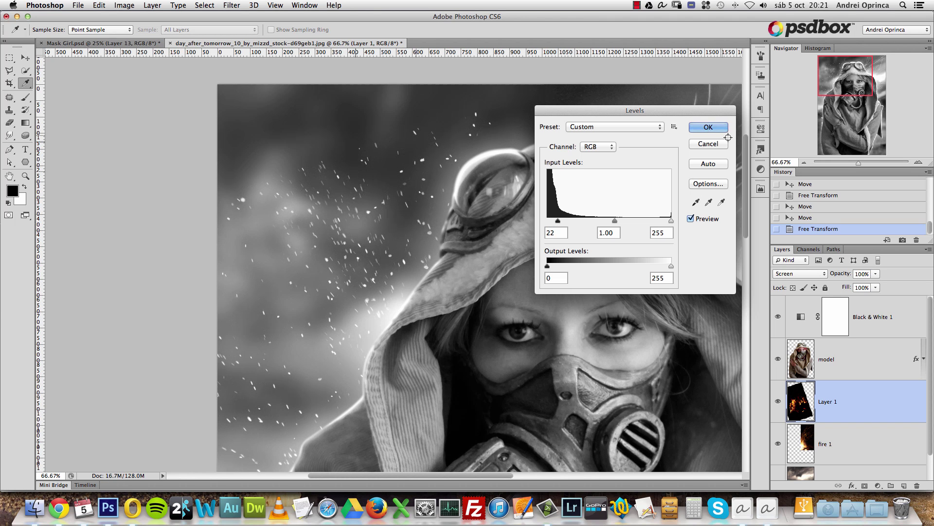
{"action": "left_click", "coordinate": [706, 128]}
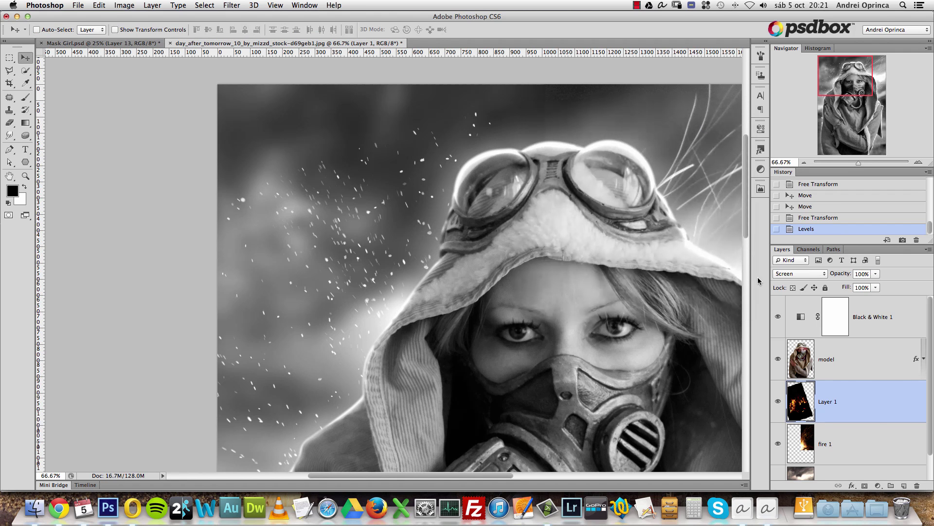
Step: Set up a soft 144 px brush at 100% opacity and flow, and add a layer mask to the new fire layer
{"action": "key", "text": "super+space"}
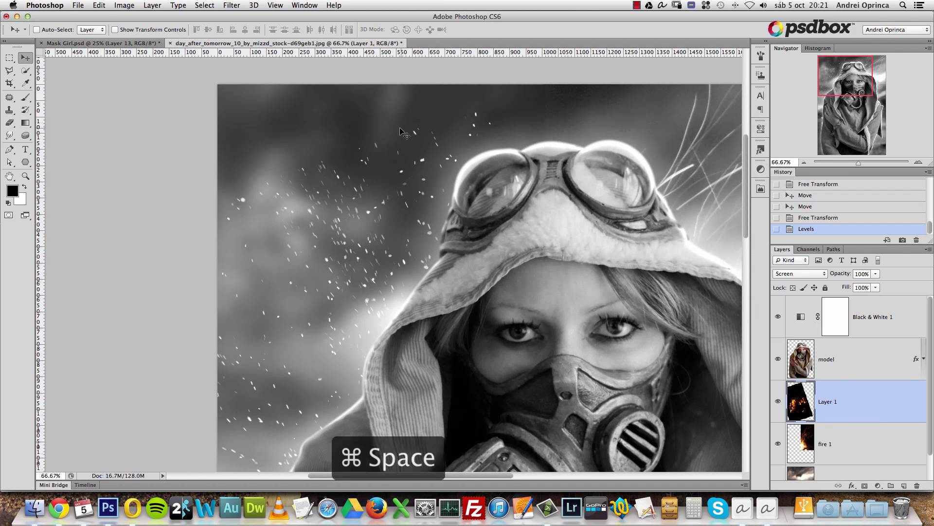
{"action": "left_click", "coordinate": [413, 126]}
{"action": "key", "text": "super+space"}
{"action": "left_click", "coordinate": [244, 193]}
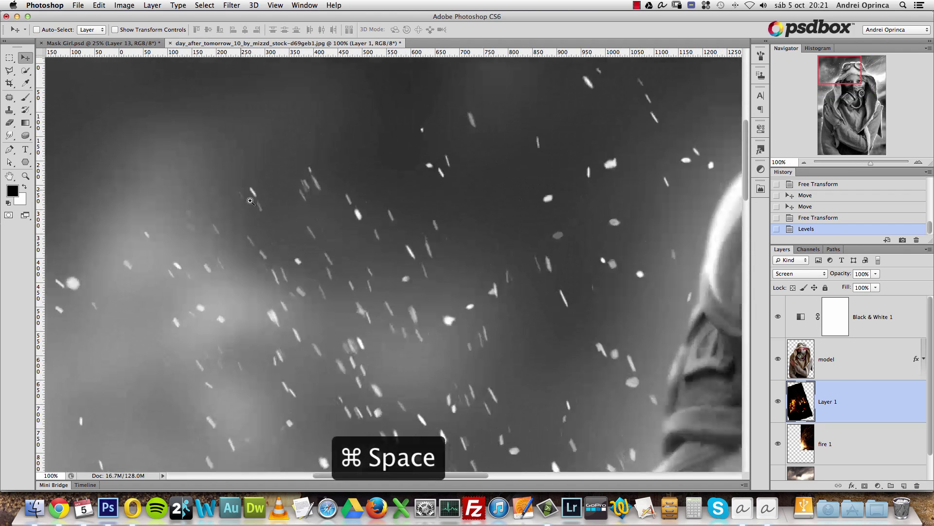
{"action": "left_click_drag", "start_coordinate": [276, 178], "coordinate": [373, 227]}
{"action": "key", "text": "alt+space"}
{"action": "left_click", "coordinate": [376, 228]}
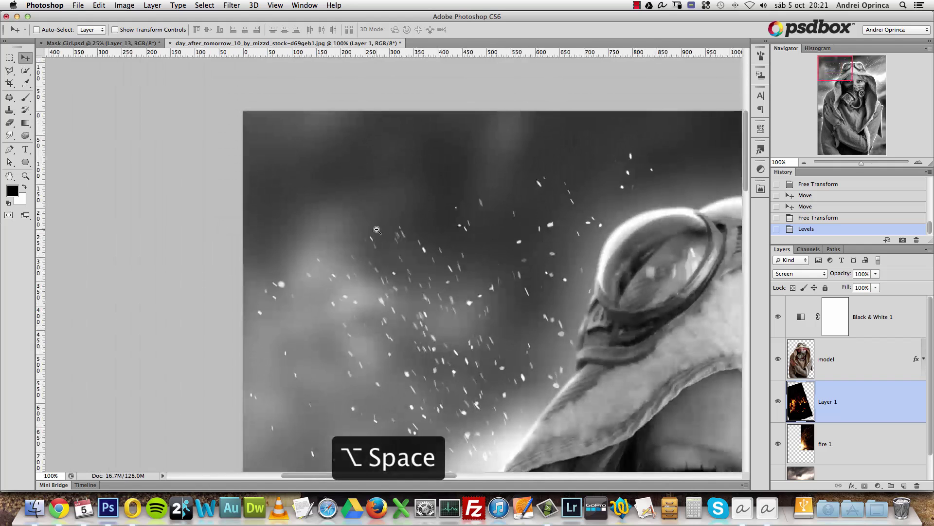
{"action": "key", "text": "b"}
{"action": "scroll", "coordinate": [447, 232], "scroll_direction": "right", "scroll_amount": 5}
{"action": "scroll", "coordinate": [446, 233], "scroll_direction": "down", "scroll_amount": 3}
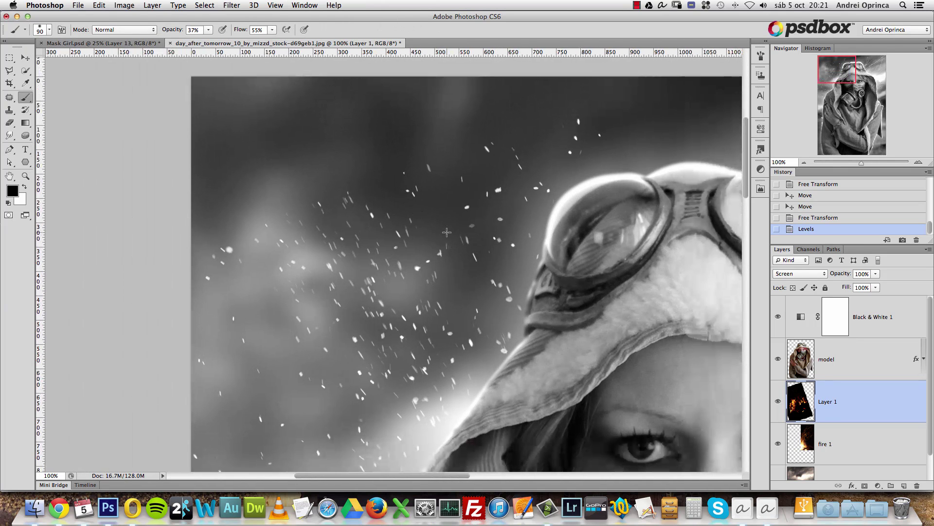
{"action": "right_click", "coordinate": [449, 229]}
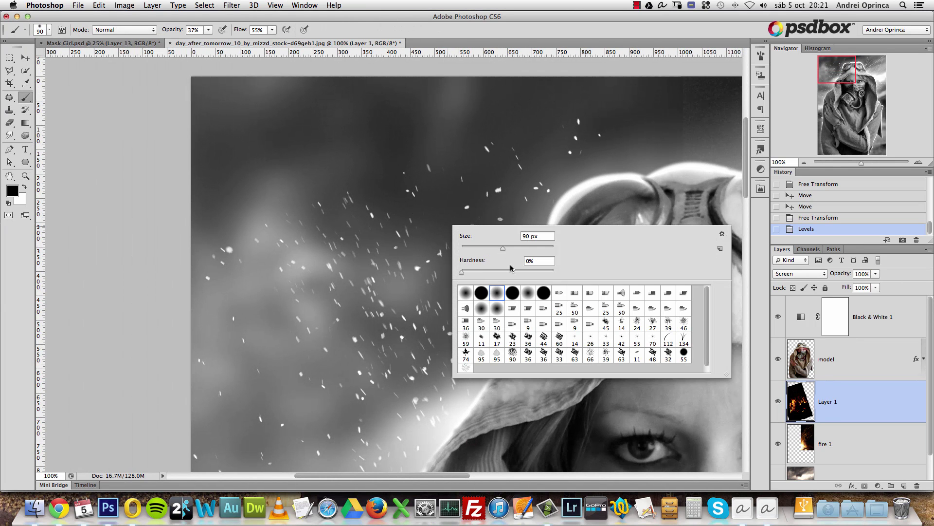
{"action": "left_click", "coordinate": [518, 249]}
{"action": "left_click", "coordinate": [208, 30]}
{"action": "left_click_drag", "start_coordinate": [272, 30], "coordinate": [306, 41]}
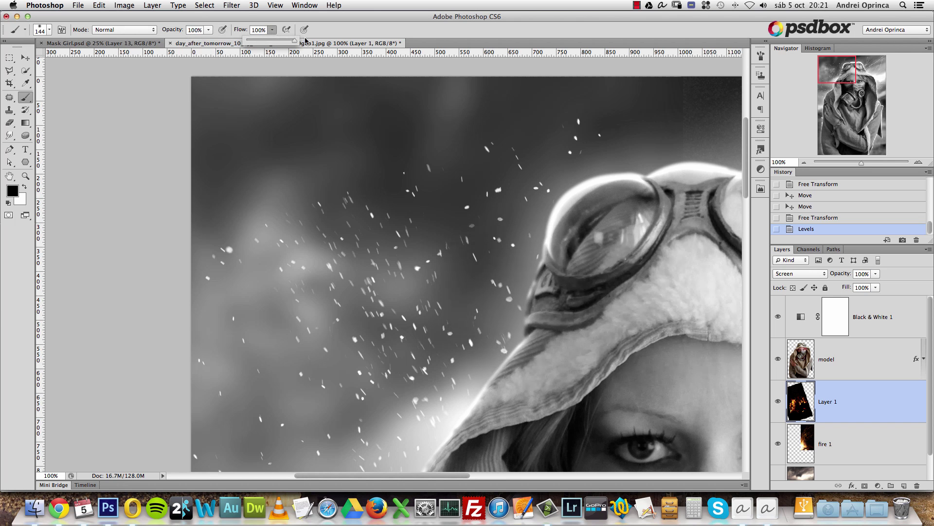
{"action": "left_click", "coordinate": [865, 485]}
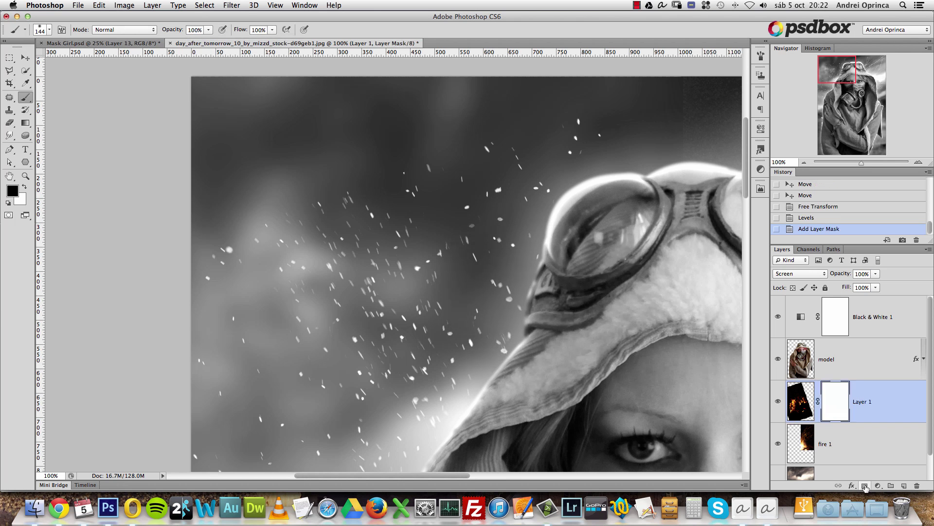
Step: Try hiding sparks in the upper left on the layer mask with an enlarged soft black brush, and revert the strokes
{"action": "right_click", "coordinate": [404, 175]}
{"action": "left_click", "coordinate": [833, 403]}
{"action": "key", "text": "bracketright"}
{"action": "key", "text": "bracketright"}
{"action": "key", "text": "bracketright"}
{"action": "key", "text": "bracketright"}
{"action": "key", "text": "bracketright"}
{"action": "key", "text": "bracketright"}
{"action": "left_click_drag", "start_coordinate": [384, 188], "coordinate": [419, 189]}
{"action": "key", "text": "bracketright"}
{"action": "key", "text": "bracketright"}
{"action": "key", "text": "bracketright"}
{"action": "key", "text": "bracketright"}
{"action": "key", "text": "bracketright"}
{"action": "key", "text": "bracketright"}
{"action": "key", "text": "bracketright"}
{"action": "left_click", "coordinate": [245, 218]}
{"action": "key", "text": "bracketleft"}
{"action": "key", "text": "bracketleft"}
{"action": "key", "text": "bracketleft"}
{"action": "key", "text": "bracketleft"}
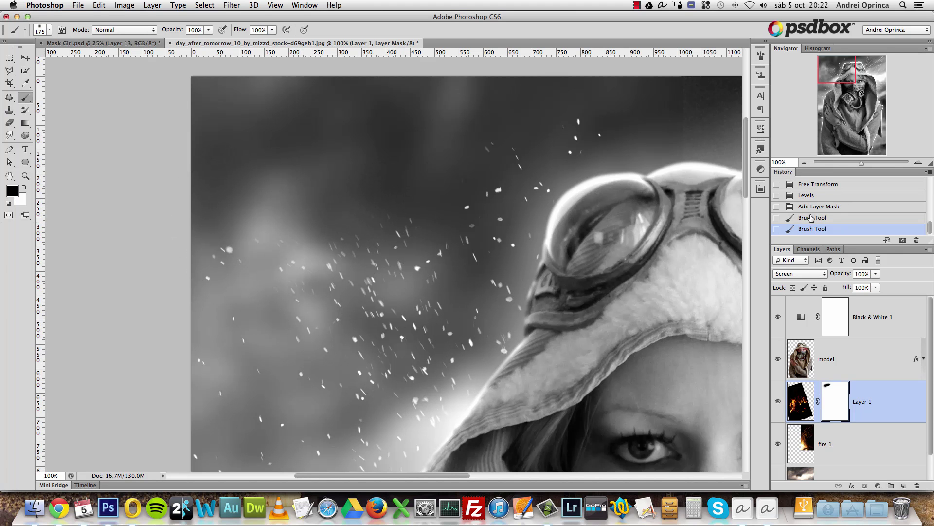
{"action": "left_click", "coordinate": [809, 207]}
Step: Hide stray sparks in the upper left on the new fire layer's mask with the 27 px spatter brush enlarged to 136 px
{"action": "right_click", "coordinate": [423, 178]}
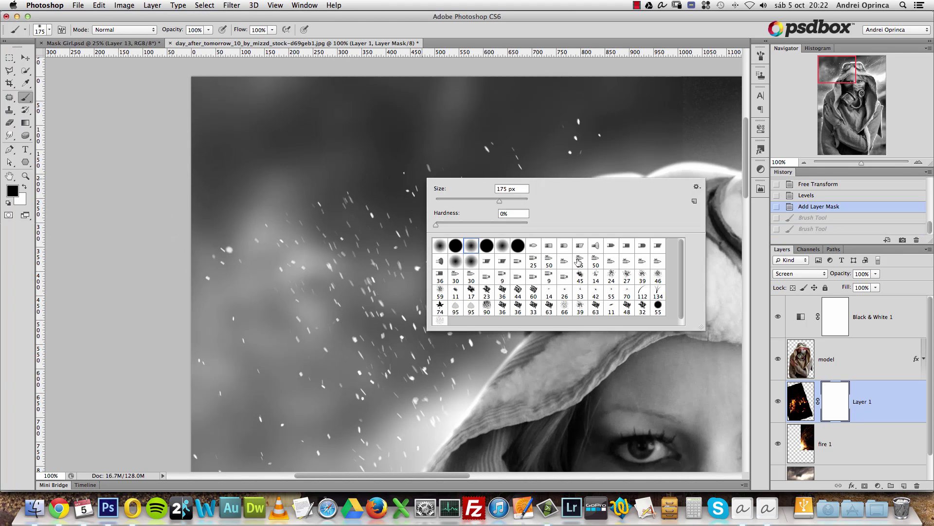
{"action": "left_click", "coordinate": [627, 275]}
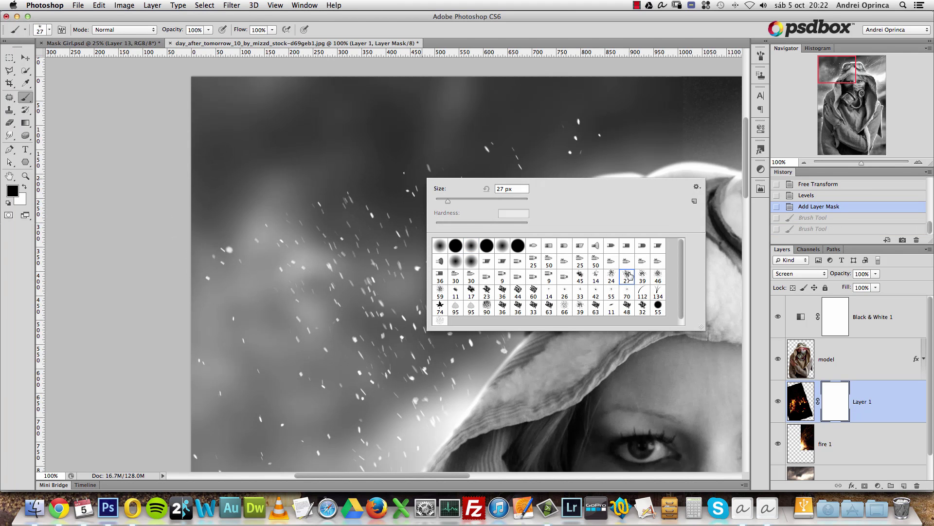
{"action": "left_click", "coordinate": [490, 199]}
{"action": "left_click", "coordinate": [338, 197]}
{"action": "left_click", "coordinate": [336, 177]}
{"action": "left_click", "coordinate": [332, 184]}
{"action": "left_click", "coordinate": [325, 94]}
{"action": "left_click", "coordinate": [415, 165]}
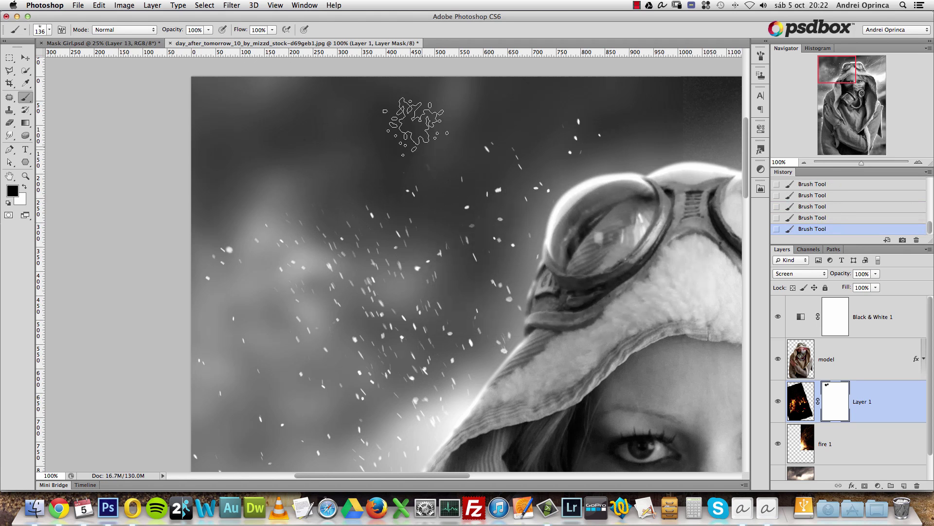
Step: Mask out individual sparks above and left of the goggles with the 24 px spatter brush
{"action": "right_click", "coordinate": [508, 221]}
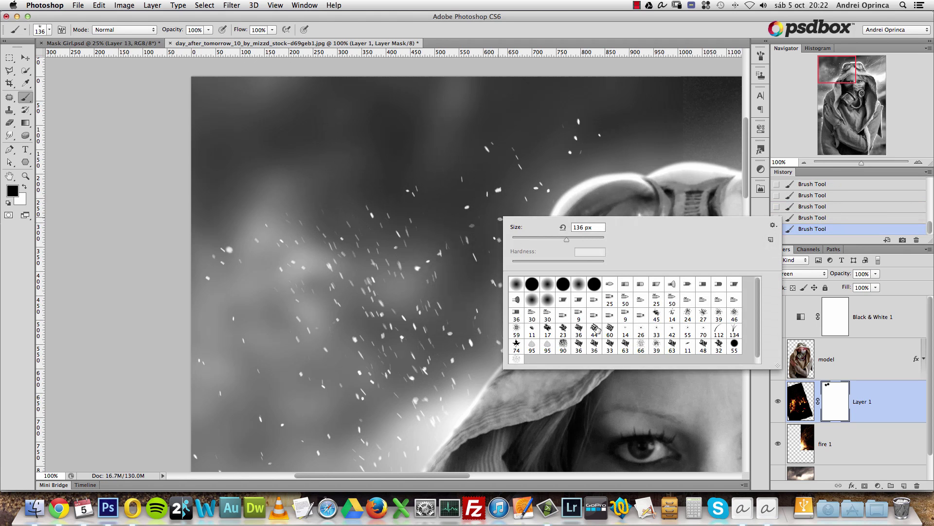
{"action": "left_click", "coordinate": [673, 315]}
{"action": "left_click", "coordinate": [490, 151]}
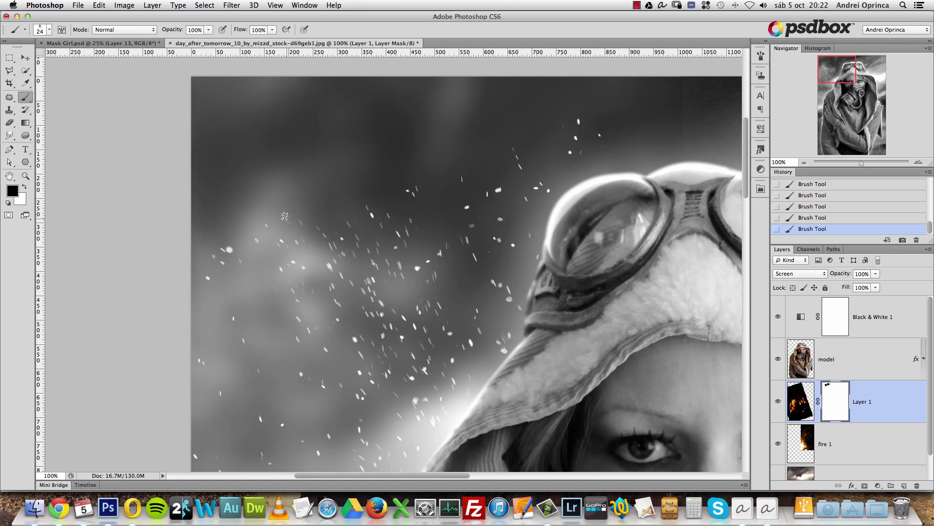
{"action": "left_click", "coordinate": [576, 121]}
{"action": "left_click_drag", "start_coordinate": [571, 155], "coordinate": [422, 221]}
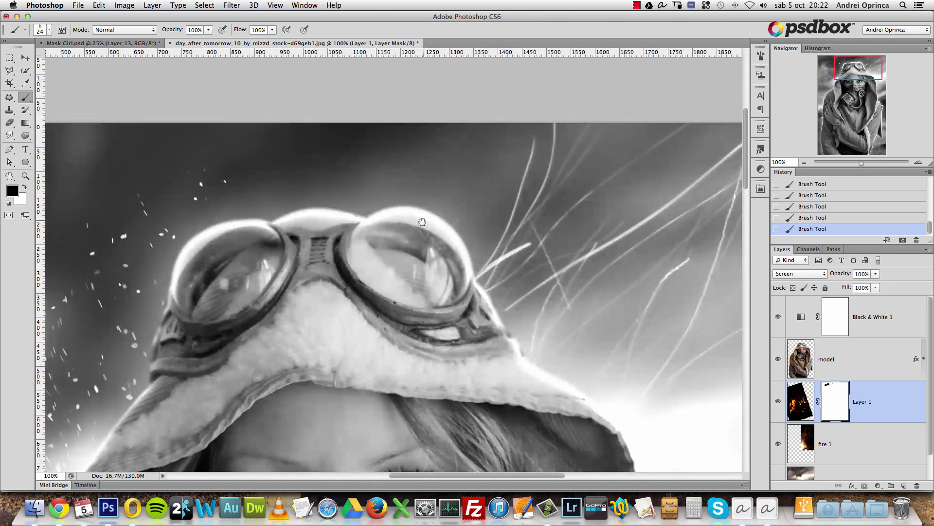
Step: Darken the fire 1 layer with a Levels adjustment, setting the black input level to 20 and comparing before and after
{"action": "left_click", "coordinate": [30, 60]}
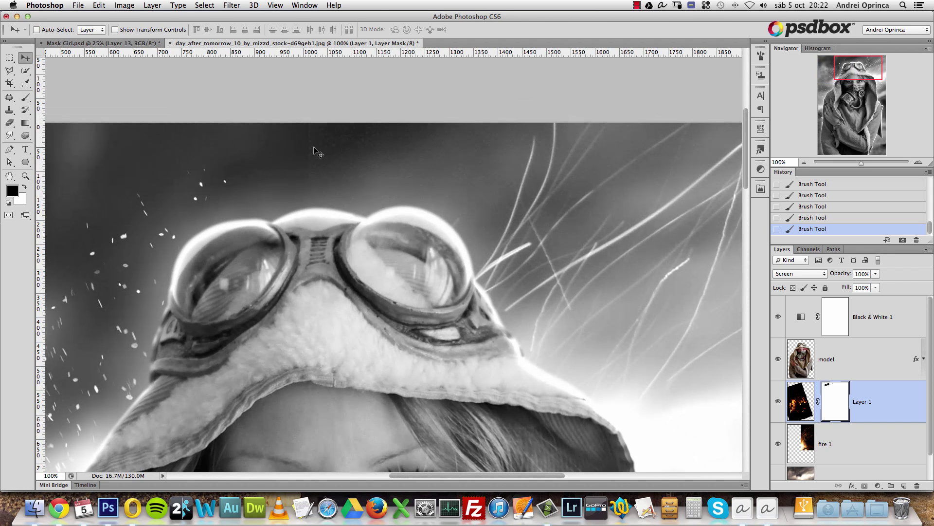
{"action": "left_click", "coordinate": [846, 444]}
{"action": "key", "text": "super+l"}
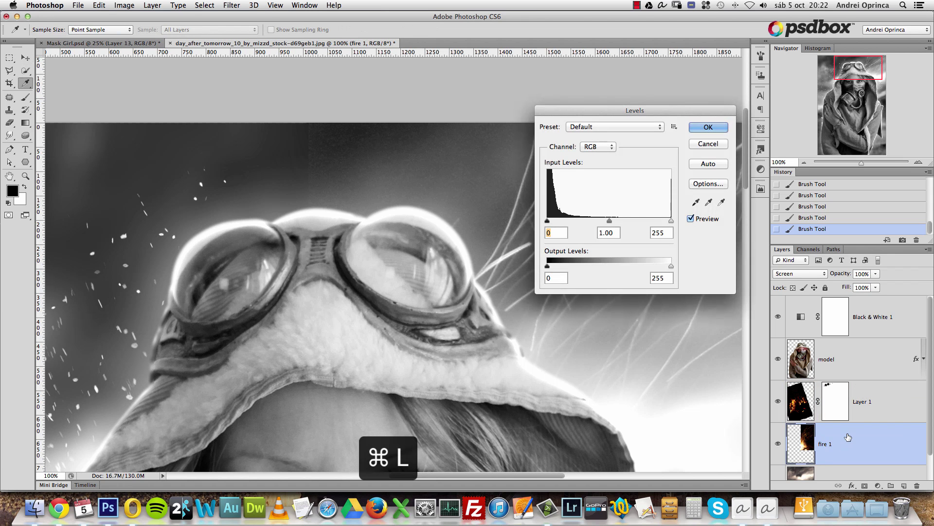
{"action": "left_click_drag", "start_coordinate": [547, 219], "coordinate": [557, 220]}
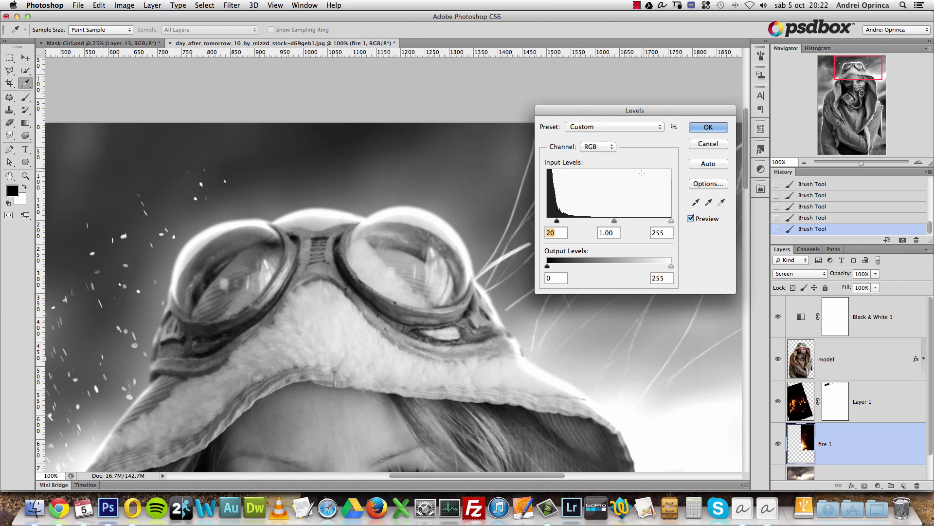
{"action": "scroll", "coordinate": [389, 168], "scroll_direction": "right", "scroll_amount": 10}
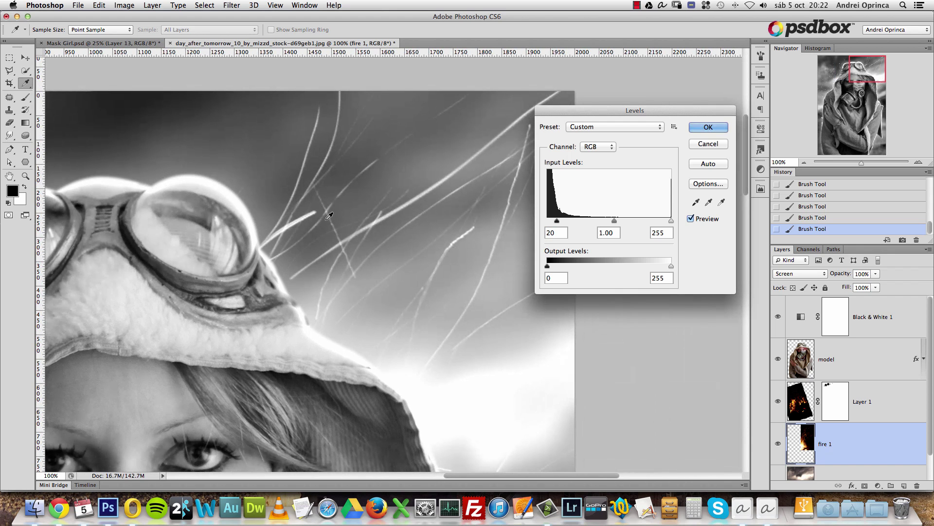
{"action": "left_click", "coordinate": [691, 219]}
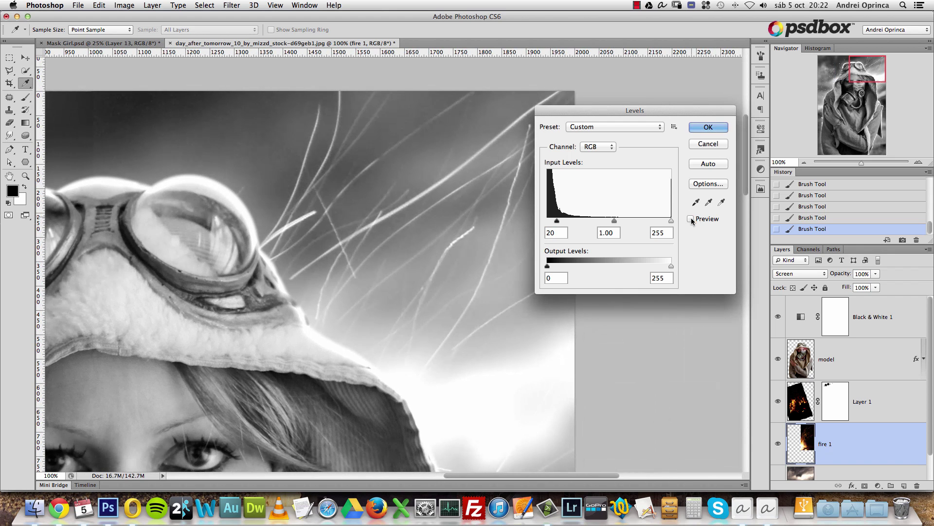
{"action": "left_click", "coordinate": [691, 219]}
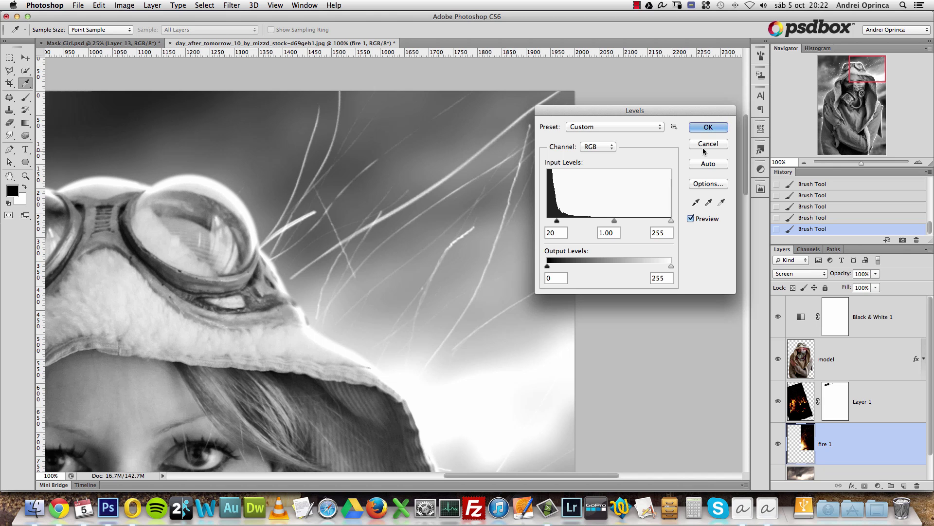
{"action": "left_click", "coordinate": [708, 128]}
{"action": "key", "text": "v"}
Step: Check the whole composite and open the stock image Magic_fire_02_by_Ayelie_stock.jpg
{"action": "left_click", "coordinate": [292, 251], "text": "alt"}
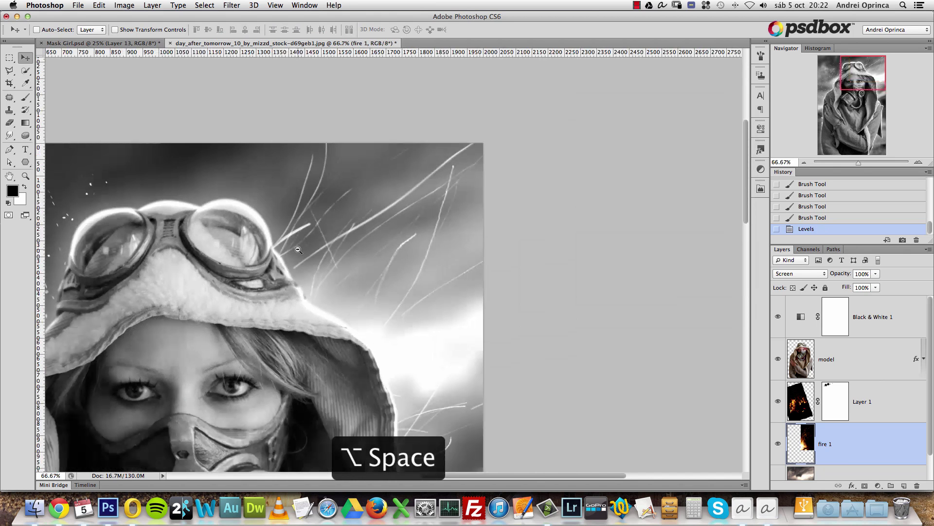
{"action": "left_click", "coordinate": [287, 251], "text": "alt"}
{"action": "left_click", "coordinate": [287, 250], "text": "alt"}
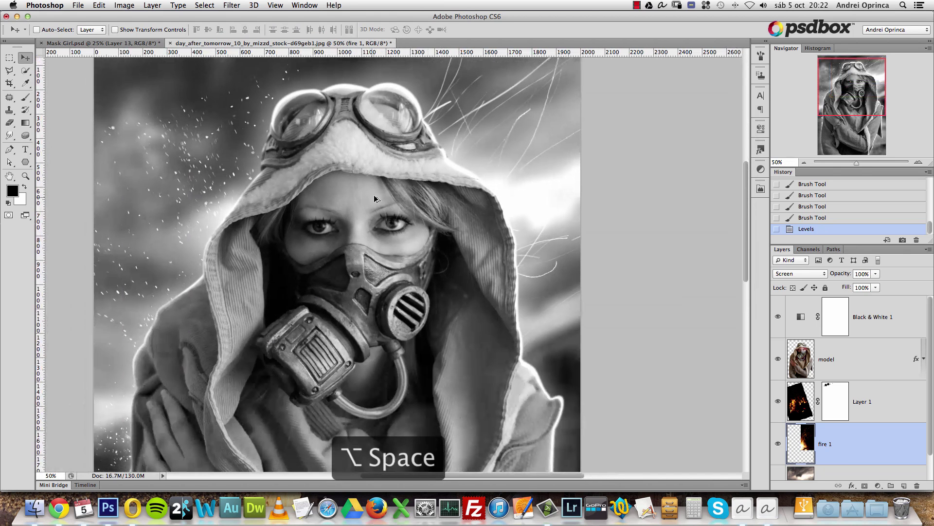
{"action": "left_click", "coordinate": [370, 199], "text": "alt"}
{"action": "left_click", "coordinate": [370, 198], "text": "alt"}
{"action": "key", "text": "super+o"}
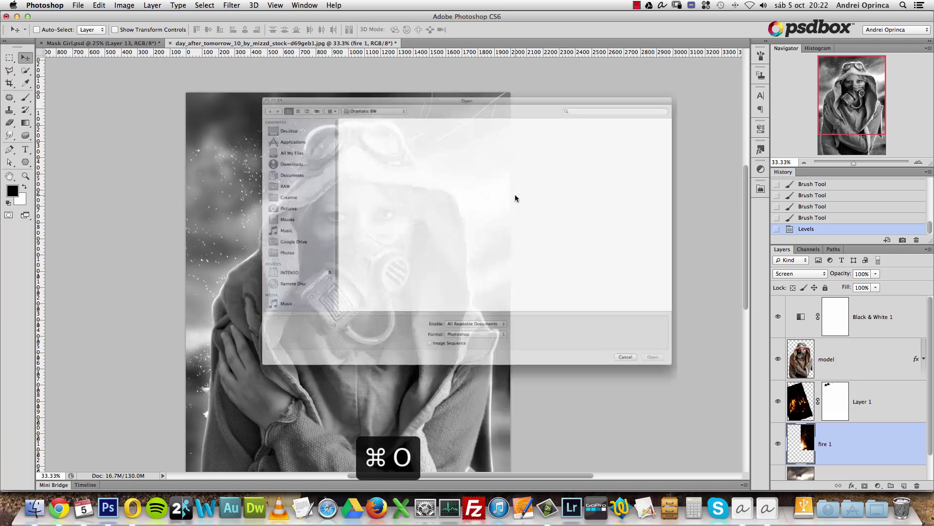
{"action": "left_click", "coordinate": [499, 87]}
{"action": "left_click", "coordinate": [743, 420]}
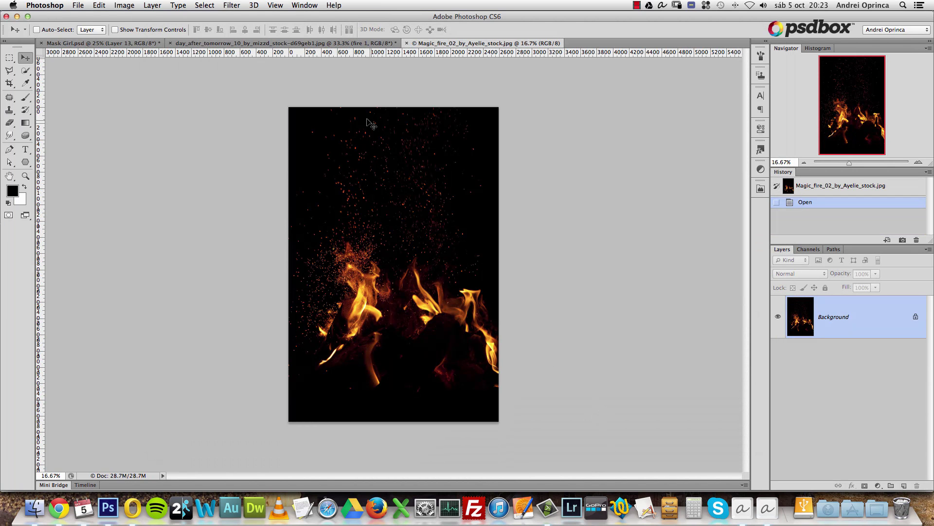
Step: Copy a full-width rectangular selection of the sparks above the flames and close the stock image
{"action": "left_click", "coordinate": [9, 60]}
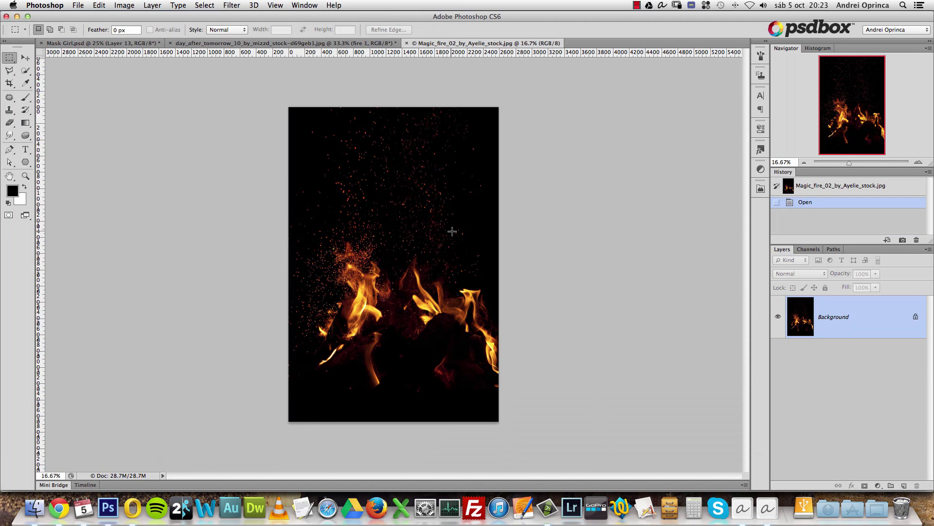
{"action": "left_click_drag", "start_coordinate": [271, 126], "coordinate": [540, 276]}
{"action": "left_click", "coordinate": [319, 150]}
{"action": "left_click_drag", "start_coordinate": [258, 85], "coordinate": [527, 250]}
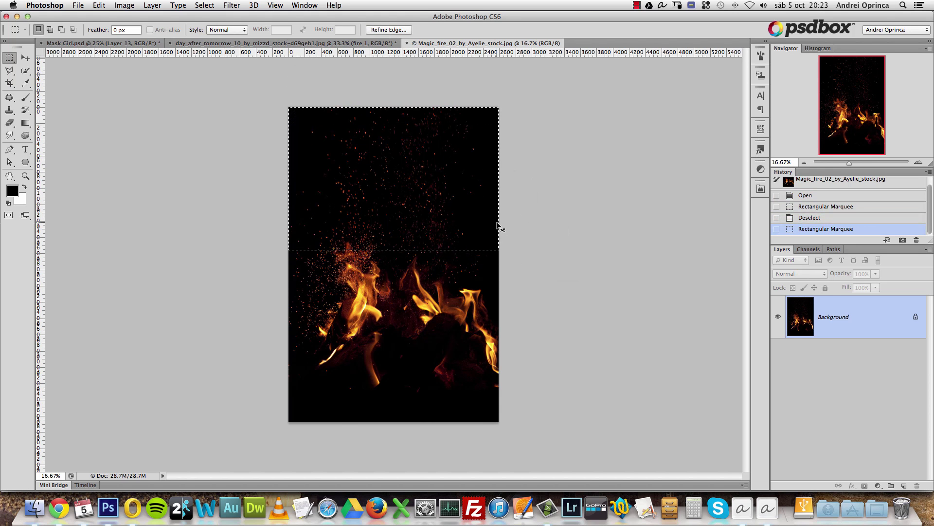
{"action": "key", "text": "super+c"}
{"action": "key", "text": "super+w"}
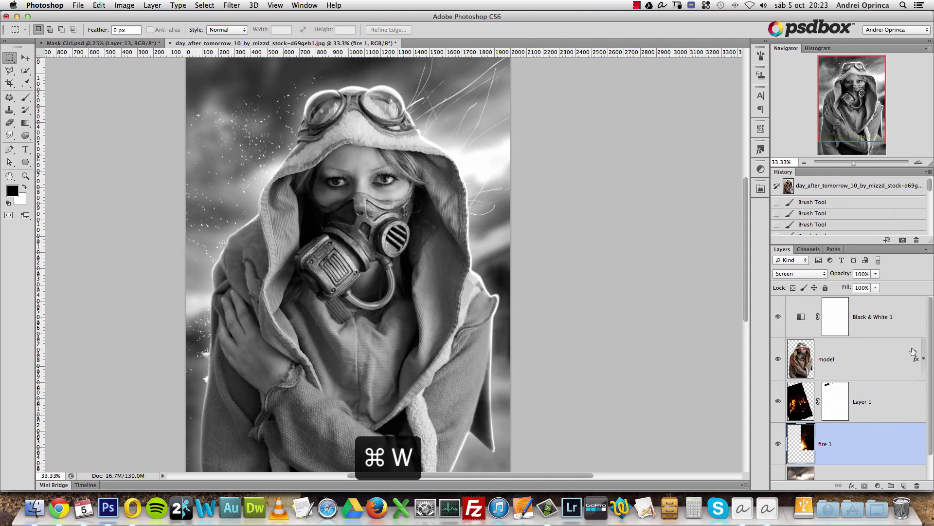
Step: Paste the copied sparks above the model layer, positioned over the lower half of the image, in Screen blend mode
{"action": "left_click", "coordinate": [890, 360]}
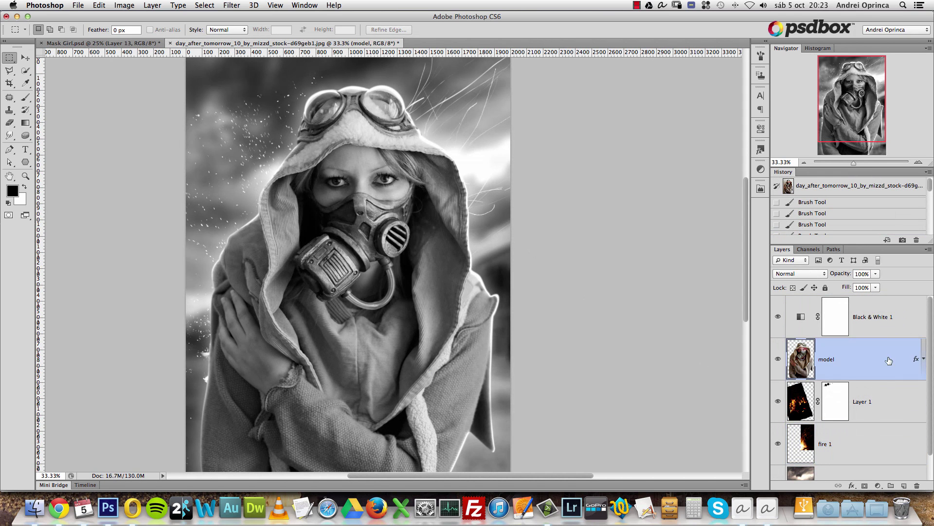
{"action": "key", "text": "super+v"}
{"action": "scroll", "coordinate": [486, 217], "scroll_direction": "down", "scroll_amount": 5}
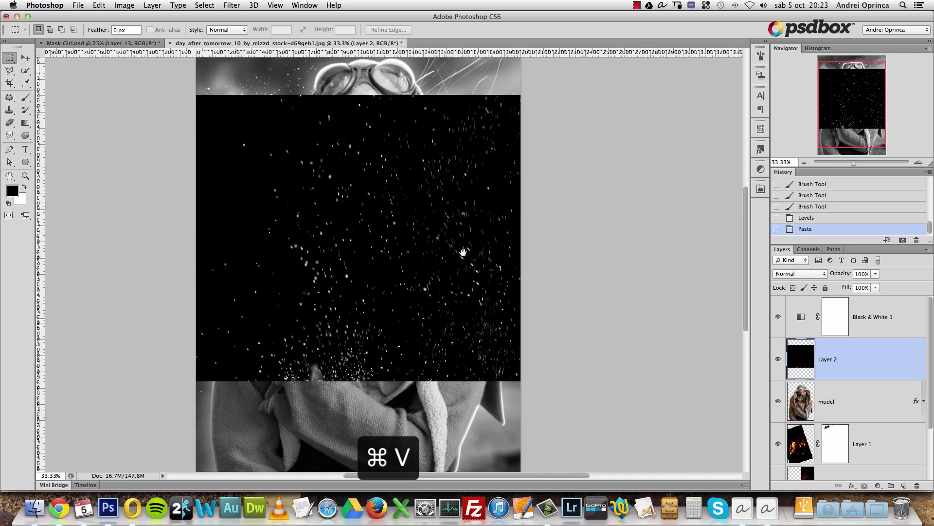
{"action": "key", "text": "v"}
{"action": "left_click_drag", "start_coordinate": [431, 196], "coordinate": [430, 382]}
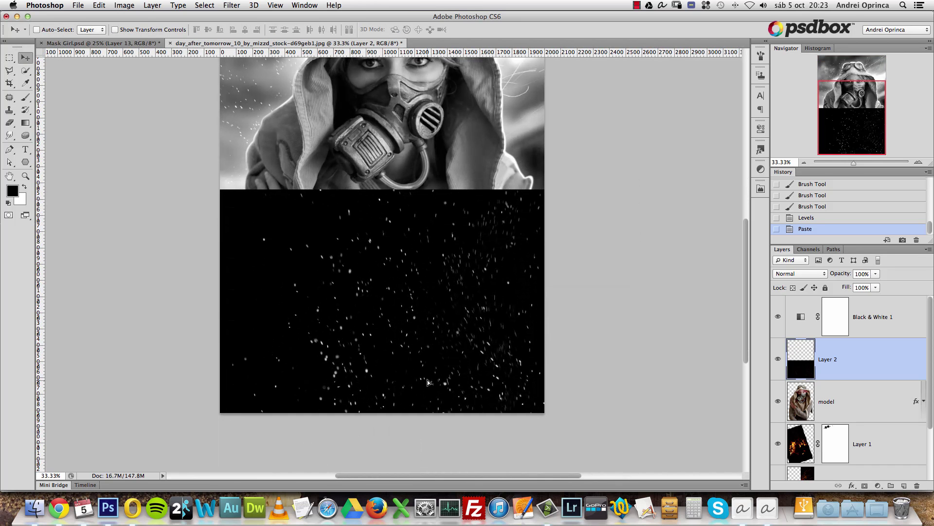
{"action": "left_click", "coordinate": [783, 273]}
{"action": "left_click", "coordinate": [793, 347]}
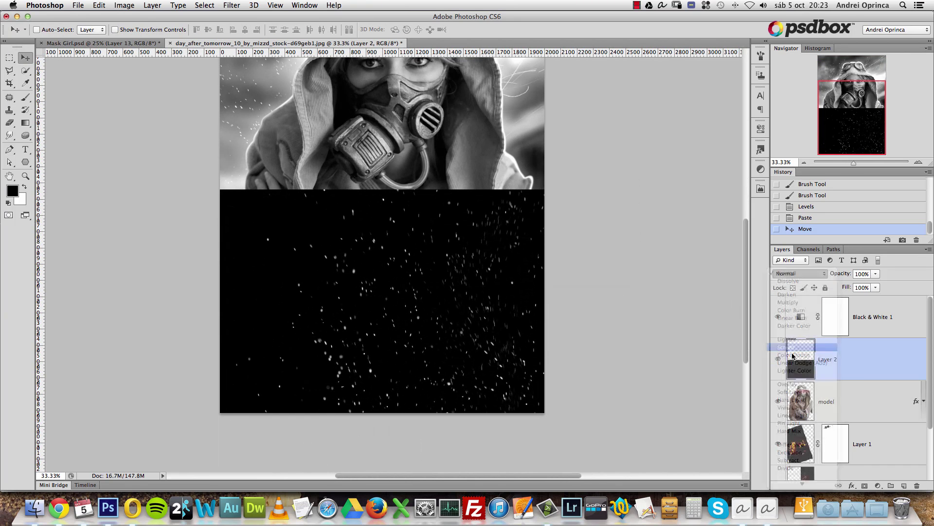
Step: Erase the cut-off sparks along the pasted layer's straight upper edge beneath the mask's hose with a 50 px eraser
{"action": "key", "text": "super+1"}
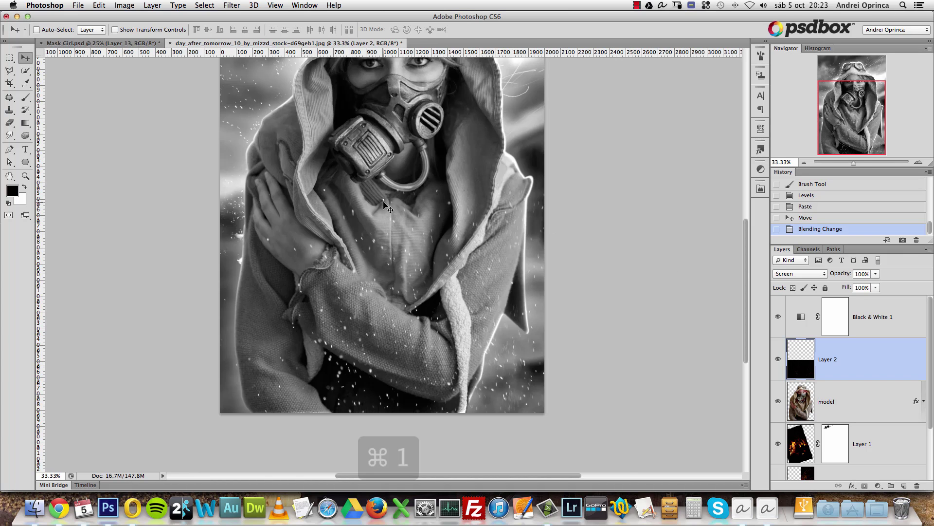
{"action": "key", "text": "alt+space"}
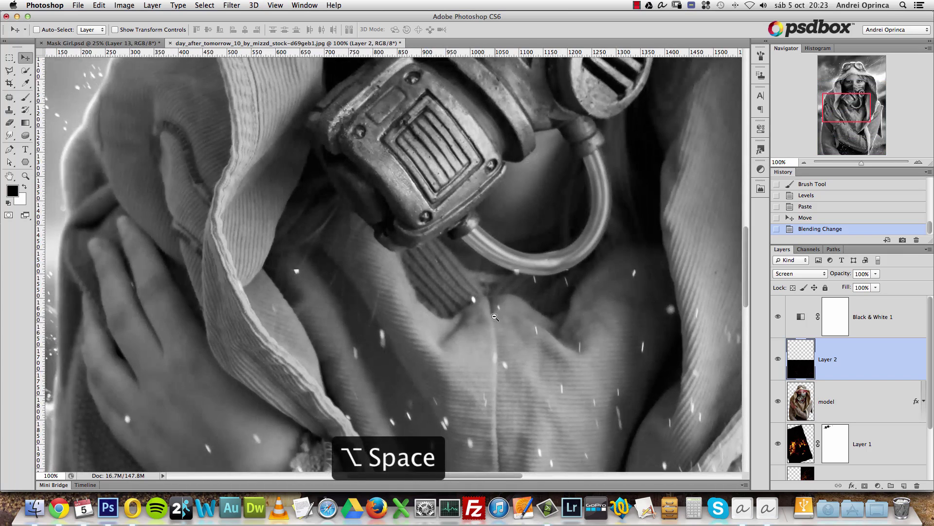
{"action": "left_click", "coordinate": [497, 321], "text": "alt"}
{"action": "left_click_drag", "start_coordinate": [504, 311], "coordinate": [375, 283]}
{"action": "left_click", "coordinate": [375, 266], "text": "alt"}
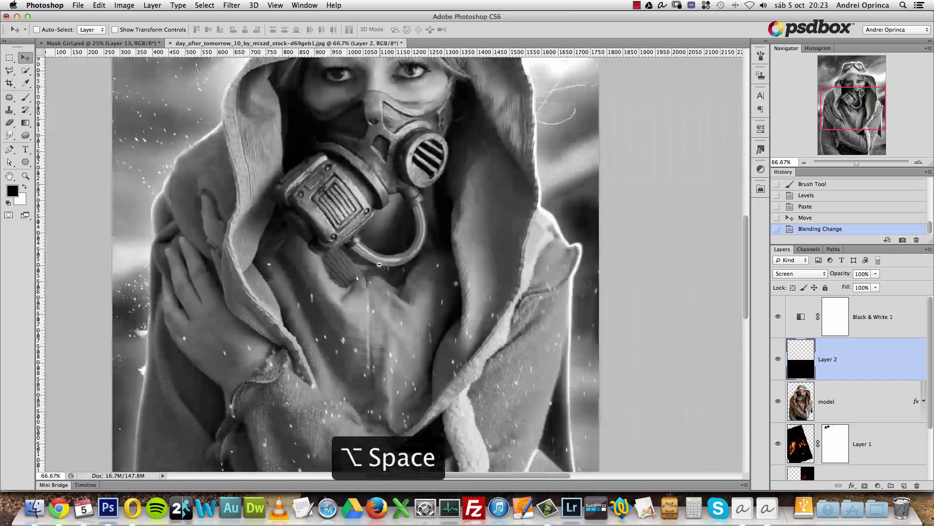
{"action": "left_click", "coordinate": [376, 266], "text": "super"}
{"action": "left_click", "coordinate": [378, 263], "text": "super"}
{"action": "left_click", "coordinate": [379, 264], "text": "super"}
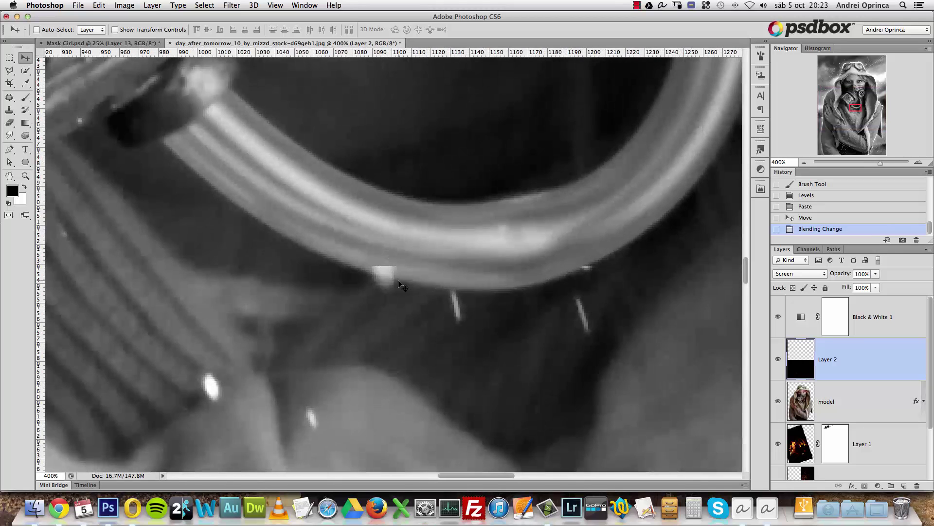
{"action": "key", "text": "e"}
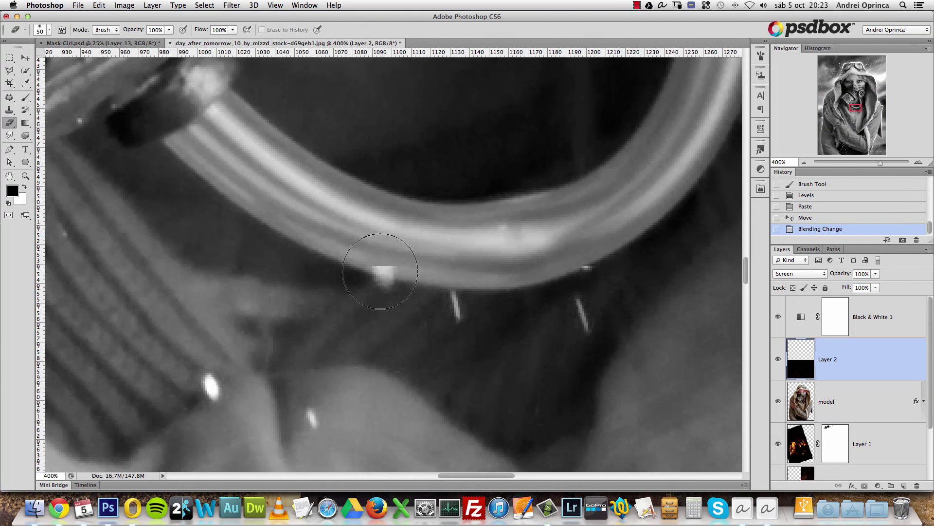
{"action": "left_click_drag", "start_coordinate": [382, 272], "coordinate": [366, 268]}
{"action": "left_click", "coordinate": [420, 276], "text": "alt"}
{"action": "left_click_drag", "start_coordinate": [536, 258], "coordinate": [543, 249]}
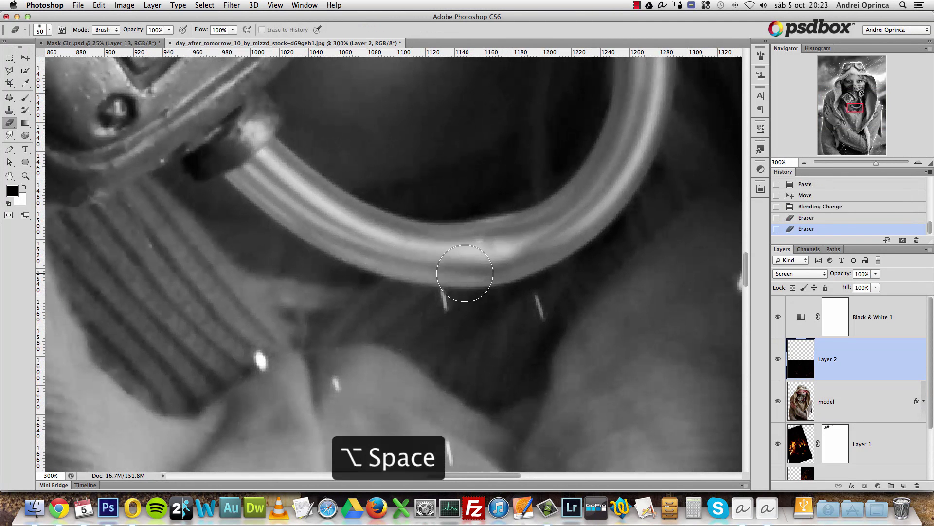
Step: Erase the remaining cut-off sparks along the pasted layer's upper edge across the coat and check the whole image
{"action": "left_click", "coordinate": [445, 282], "text": "alt"}
{"action": "left_click", "coordinate": [445, 282], "text": "alt"}
{"action": "mouse_move", "coordinate": [207, 283]}
{"action": "left_mouse_down"}
{"action": "mouse_move", "coordinate": [207, 199]}
{"action": "mouse_move", "coordinate": [197, 211]}
{"action": "left_mouse_up"}
{"action": "left_click", "coordinate": [379, 261], "text": "alt"}
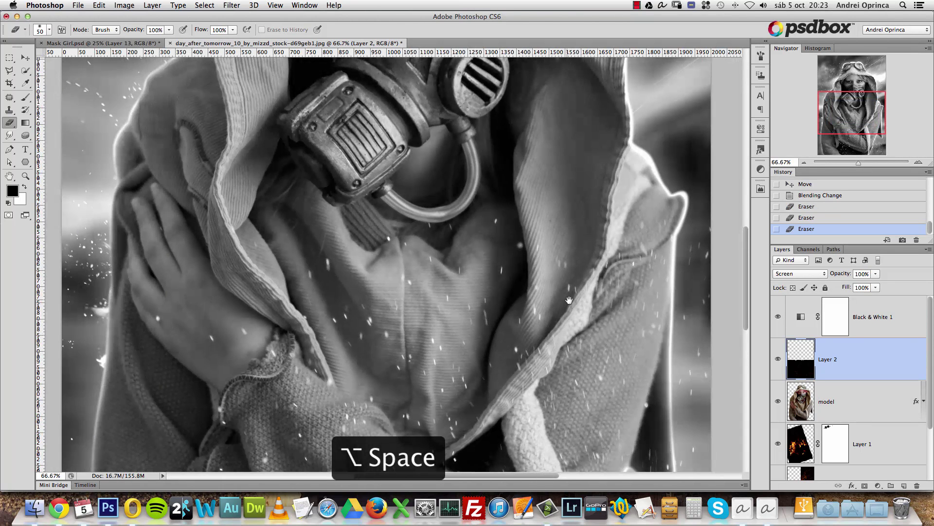
{"action": "left_click_drag", "start_coordinate": [569, 300], "coordinate": [459, 291]}
{"action": "left_click", "coordinate": [558, 218]}
{"action": "left_click_drag", "start_coordinate": [188, 266], "coordinate": [442, 268]}
{"action": "left_click", "coordinate": [441, 268]}
{"action": "left_click", "coordinate": [373, 314], "text": "alt"}
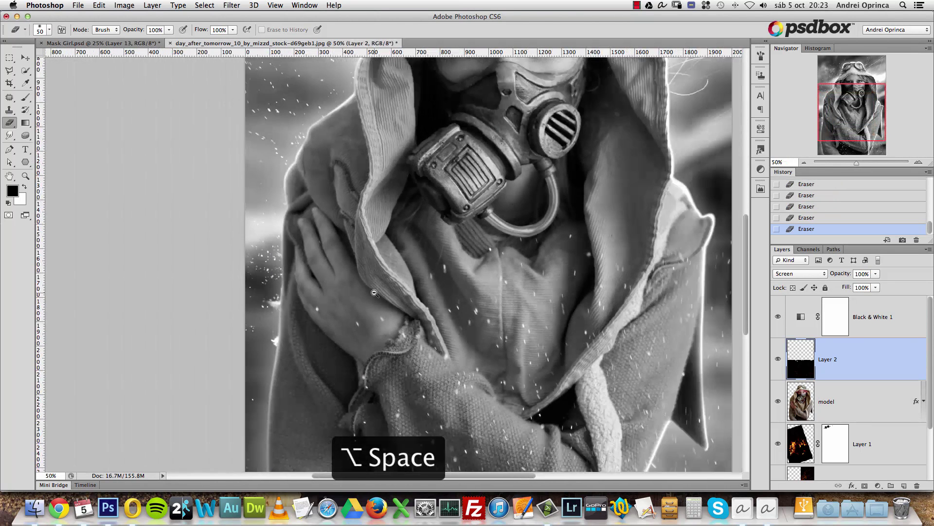
{"action": "left_click", "coordinate": [373, 314], "text": "alt"}
{"action": "left_click", "coordinate": [374, 314], "text": "alt"}
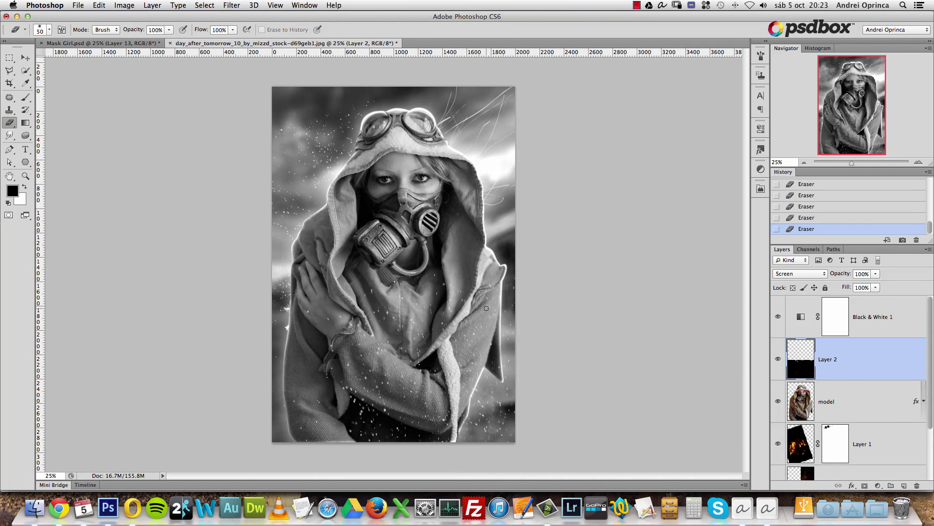
Step: Shift the pasted spark layer toward the image's lower right and place a duplicate of it beneath the model layer
{"action": "key", "text": "v"}
{"action": "left_click_drag", "start_coordinate": [498, 296], "coordinate": [535, 448]}
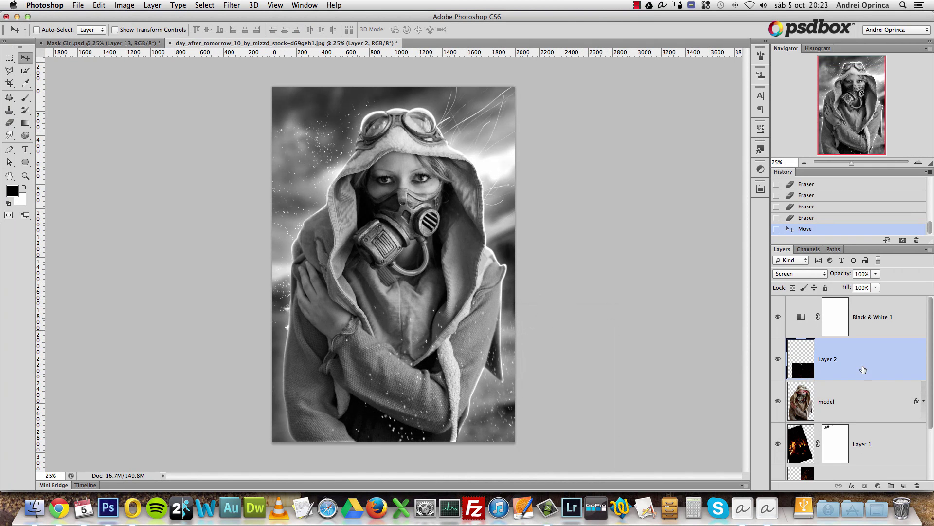
{"action": "key", "text": "super+j"}
{"action": "left_click_drag", "start_coordinate": [858, 359], "coordinate": [842, 431]}
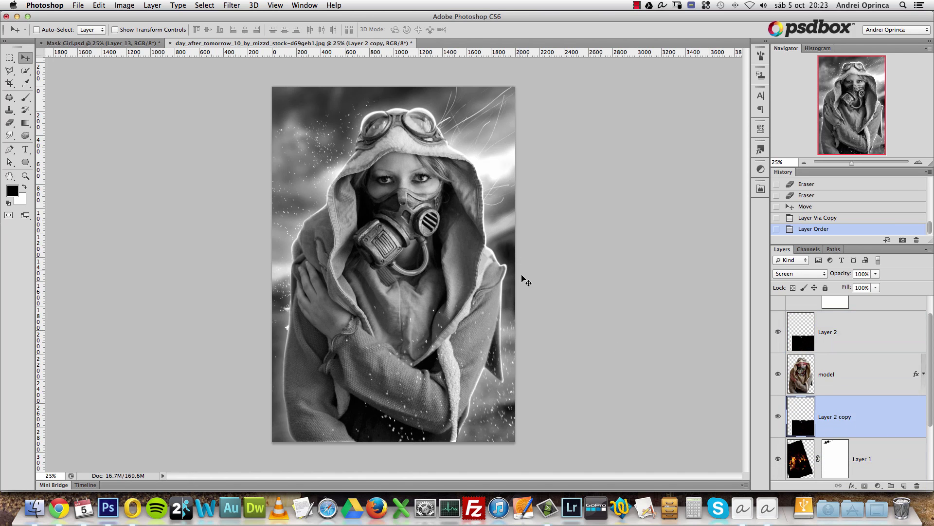
Step: Move the spark layer beneath the model up so its sparks fall behind the upper and middle body
{"action": "key", "text": "super+t"}
{"action": "left_click_drag", "start_coordinate": [508, 360], "coordinate": [465, 196]}
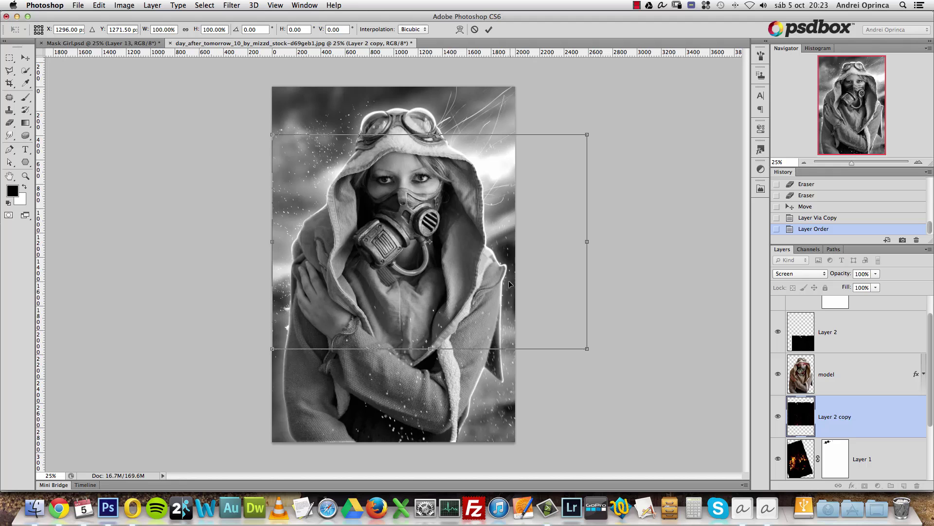
{"action": "key", "text": "Return"}
Step: Duplicate the spark layer beneath the model and scale the copy down into the image's lower-left area
{"action": "key", "text": "super+j"}
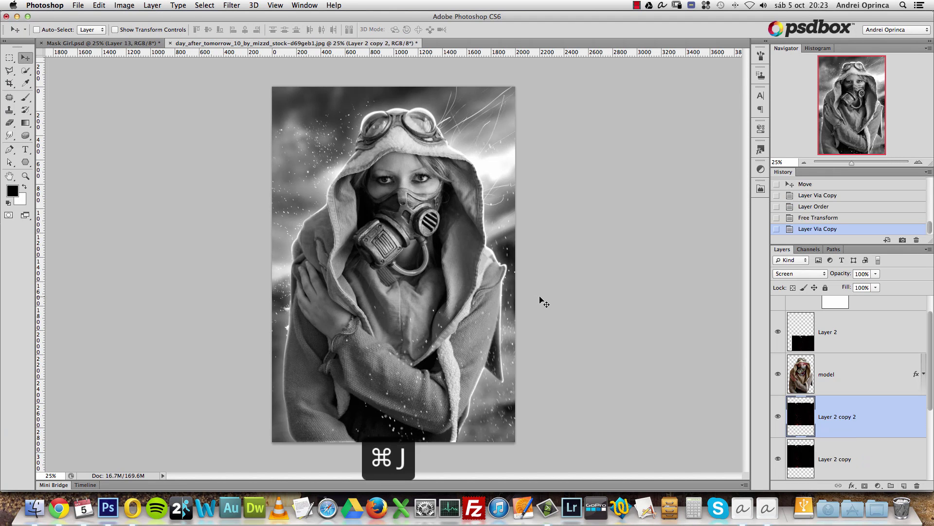
{"action": "left_click_drag", "start_coordinate": [467, 255], "coordinate": [424, 341]}
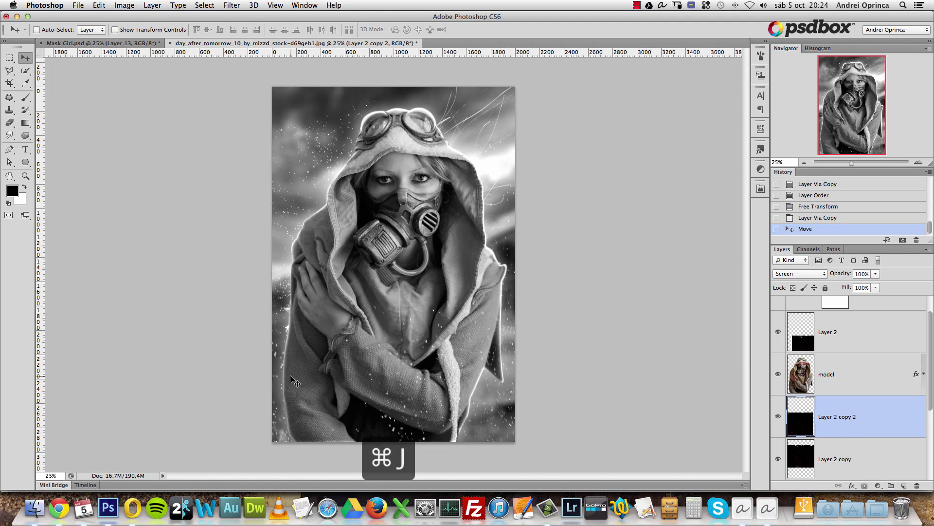
{"action": "key", "text": "super+t"}
{"action": "left_click_drag", "start_coordinate": [531, 258], "coordinate": [404, 343]}
{"action": "left_click_drag", "start_coordinate": [340, 416], "coordinate": [352, 385]}
{"action": "key", "text": "Return"}
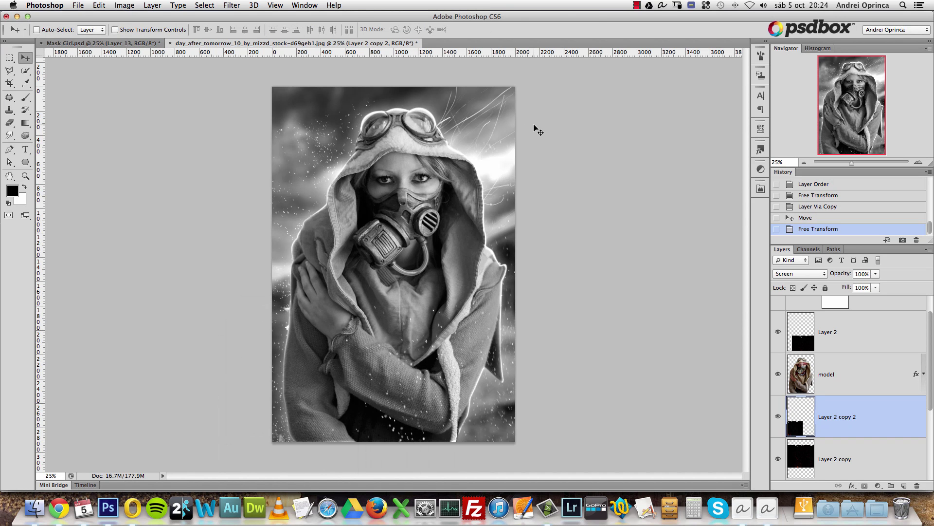
{"action": "left_click", "coordinate": [397, 214], "text": "super"}
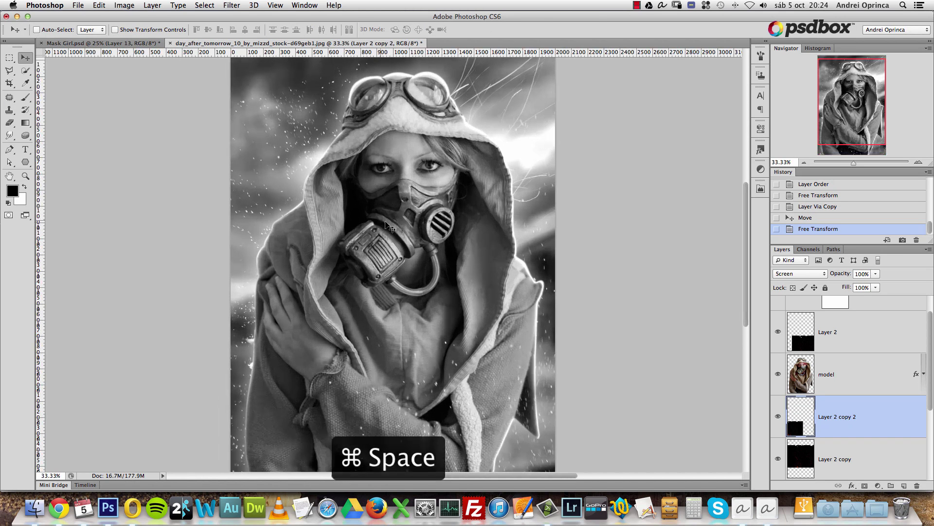
{"action": "left_click", "coordinate": [324, 205], "text": "alt"}
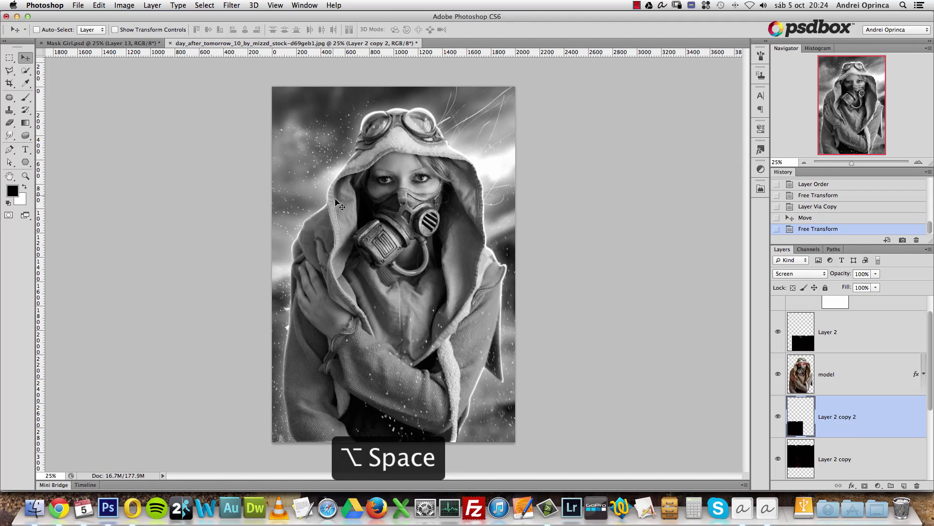
{"action": "left_click", "coordinate": [328, 160], "text": "super"}
{"action": "left_click_drag", "start_coordinate": [328, 160], "coordinate": [340, 118]}
{"action": "key", "text": "super+z"}
{"action": "key", "text": "super+x"}
Step: Shift the Layer 2 sparks in front of the model slightly upward over the coat
{"action": "left_click", "coordinate": [819, 328]}
{"action": "left_click_drag", "start_coordinate": [400, 182], "coordinate": [396, 124]}
{"action": "left_click", "coordinate": [827, 450]}
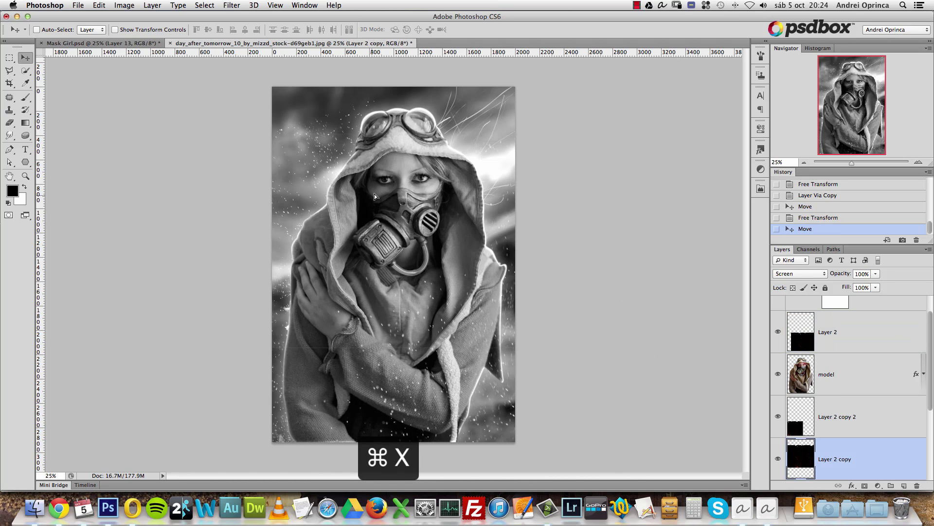
{"action": "left_click_drag", "start_coordinate": [392, 169], "coordinate": [378, 153]}
{"action": "key", "text": "super+z"}
Step: Reposition the Layer 1 sparks in the background beside the model's hood
{"action": "left_click", "coordinate": [304, 131], "text": "super"}
{"action": "left_click_drag", "start_coordinate": [374, 233], "coordinate": [385, 232]}
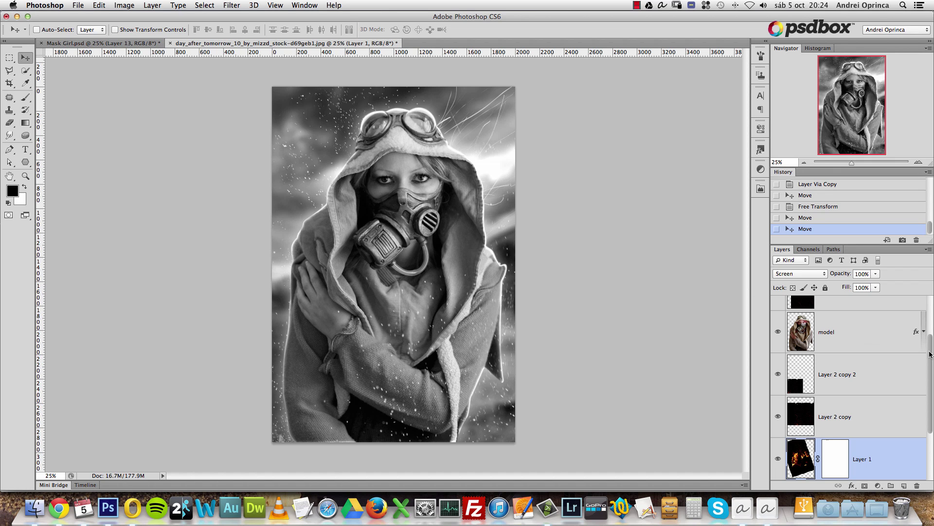
Step: Try the Layer 2 sparks above the Black & White 1 adjustment layer and undo the reordering
{"action": "left_click_drag", "start_coordinate": [932, 356], "coordinate": [925, 324]}
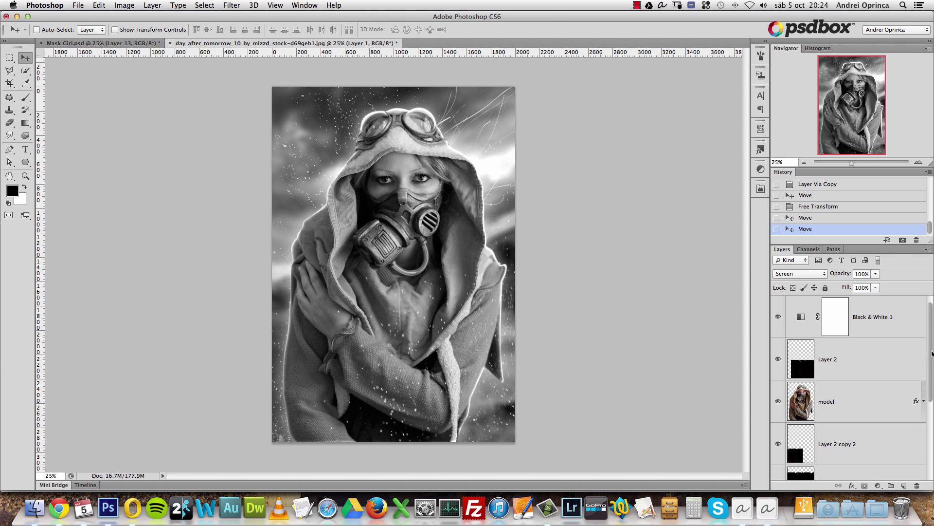
{"action": "left_click", "coordinate": [898, 323]}
{"action": "left_click", "coordinate": [873, 354]}
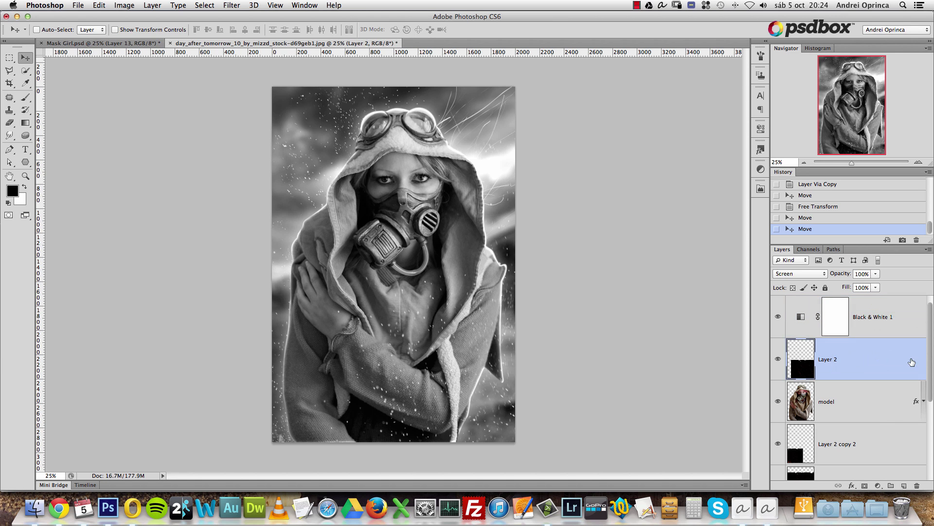
{"action": "left_click_drag", "start_coordinate": [892, 357], "coordinate": [880, 311]}
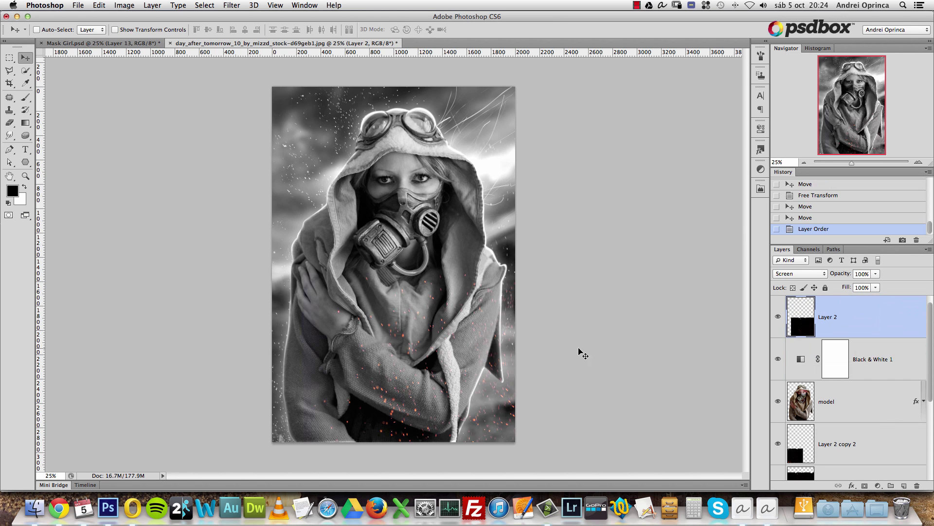
{"action": "key", "text": "super+z"}
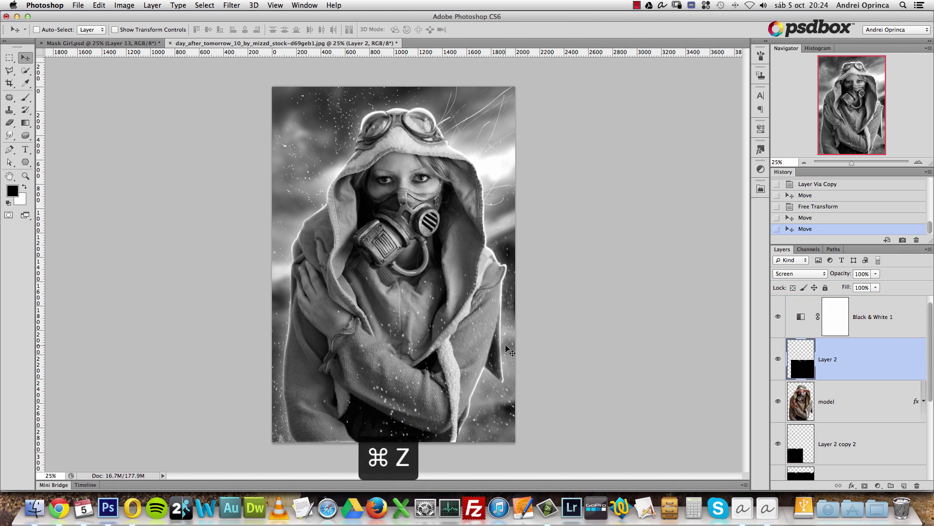
Step: Examine the model's eyes, hair and gas mask up close at 200% for stray strands
{"action": "left_click", "coordinate": [893, 311]}
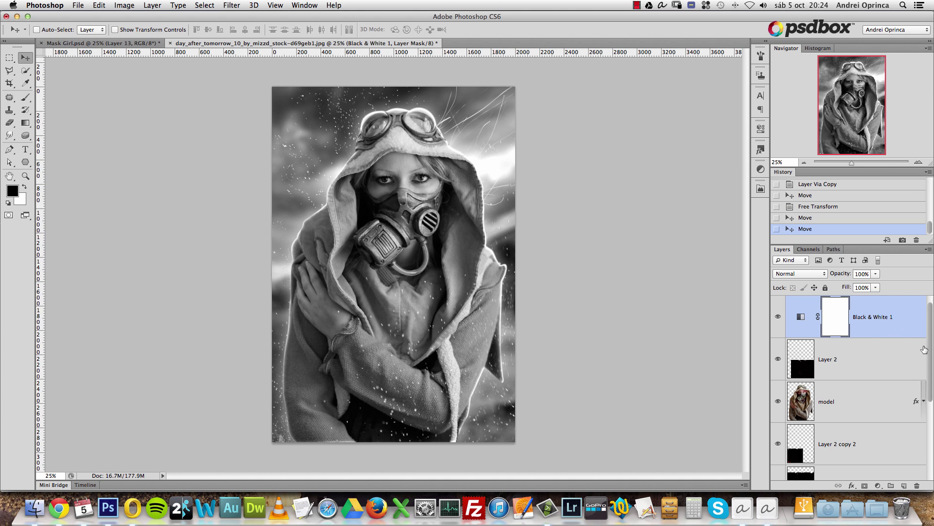
{"action": "left_click", "coordinate": [917, 320]}
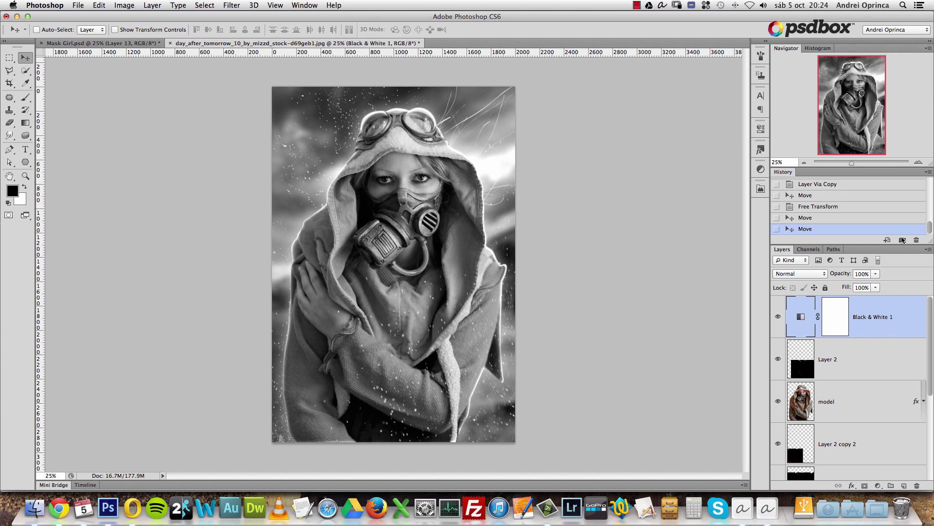
{"action": "left_click", "coordinate": [919, 163]}
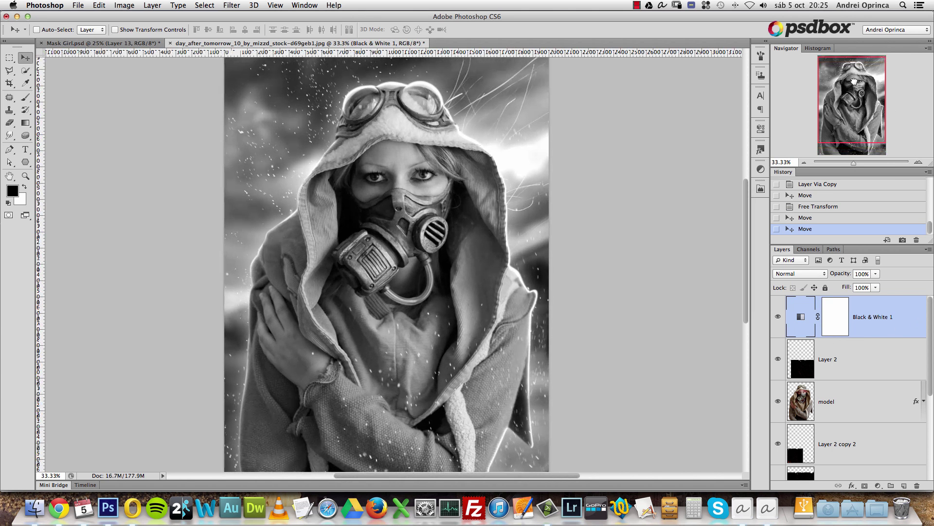
{"action": "left_click", "coordinate": [919, 164]}
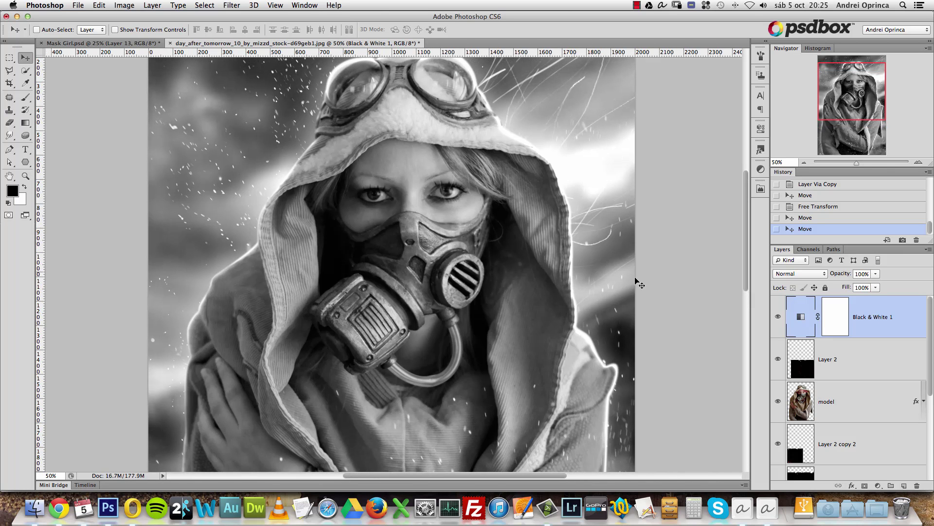
{"action": "left_click", "coordinate": [919, 163]}
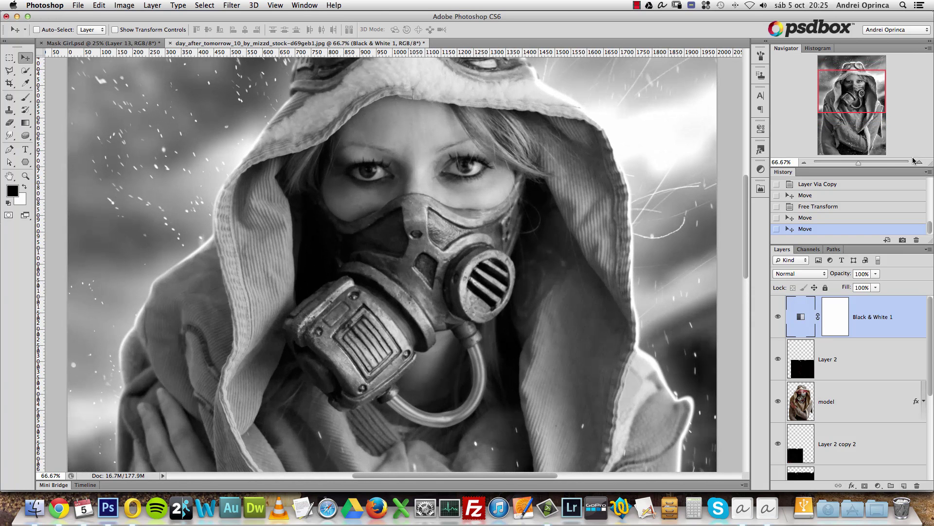
{"action": "left_click", "coordinate": [919, 163]}
{"action": "key", "text": "super+space"}
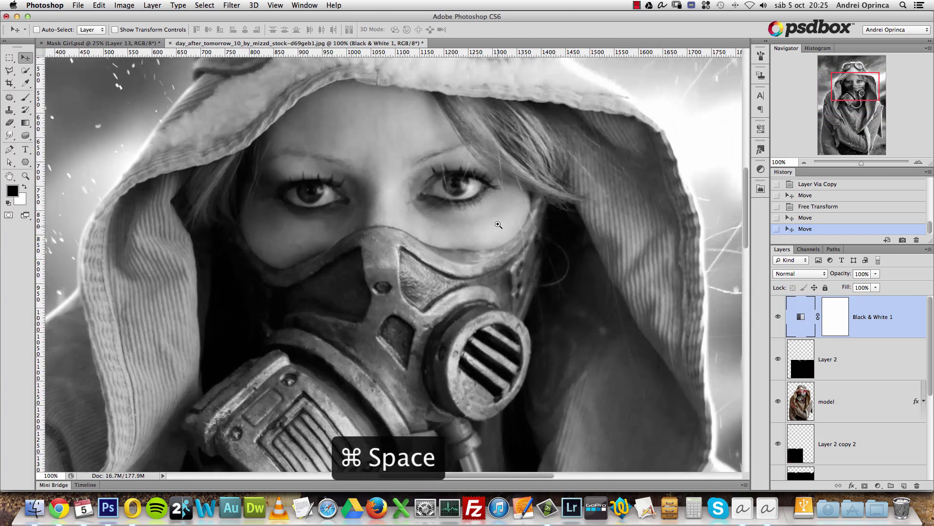
{"action": "left_click", "coordinate": [463, 140]}
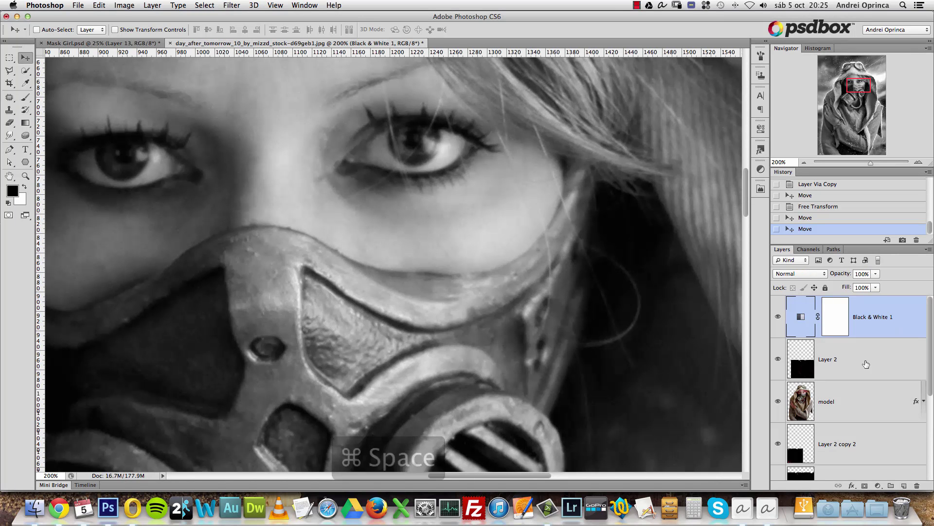
Step: Hide Black & White 1 and Layer 2, and add a new layer named "clone" clipped to the model layer
{"action": "left_click", "coordinate": [870, 400]}
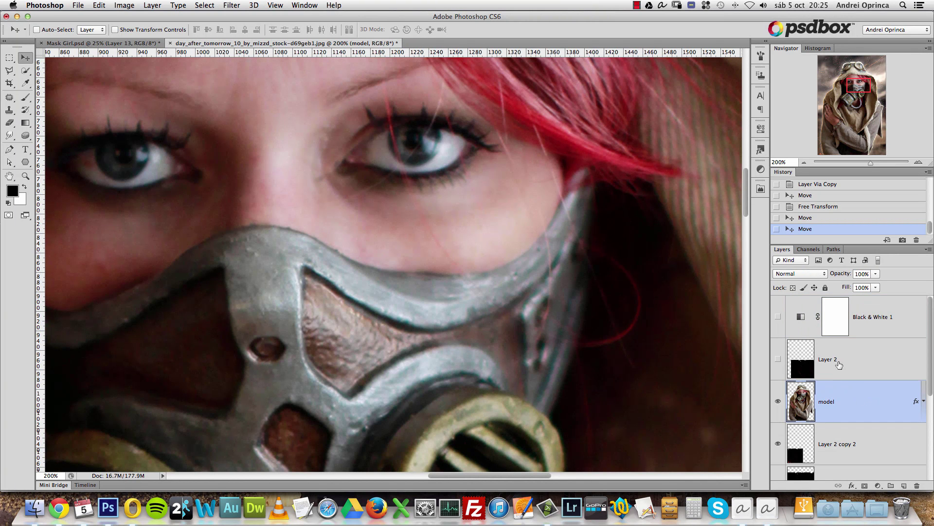
{"action": "left_click", "coordinate": [904, 485]}
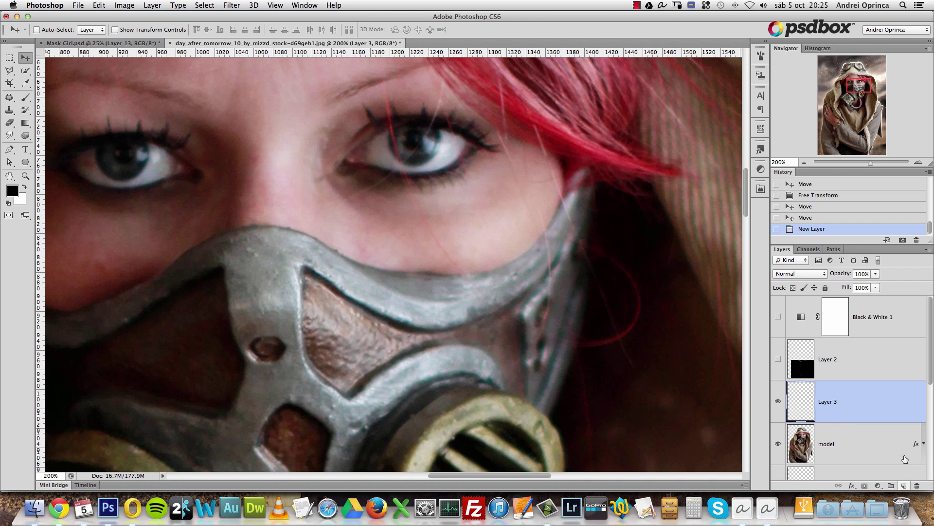
{"action": "left_click", "coordinate": [853, 423], "text": "alt"}
{"action": "double_click", "coordinate": [849, 404]}
{"action": "type", "text": "clone"}
{"action": "key", "text": "Return"}
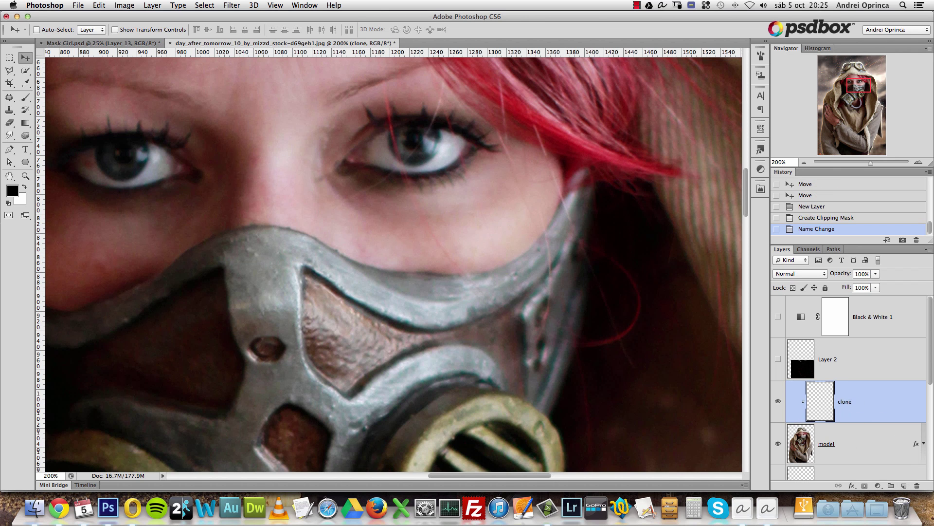
Step: Clone over part of the curled red hair strand beside the mask with a 10 px Clone Stamp at 60% opacity
{"action": "left_click", "coordinate": [10, 110]}
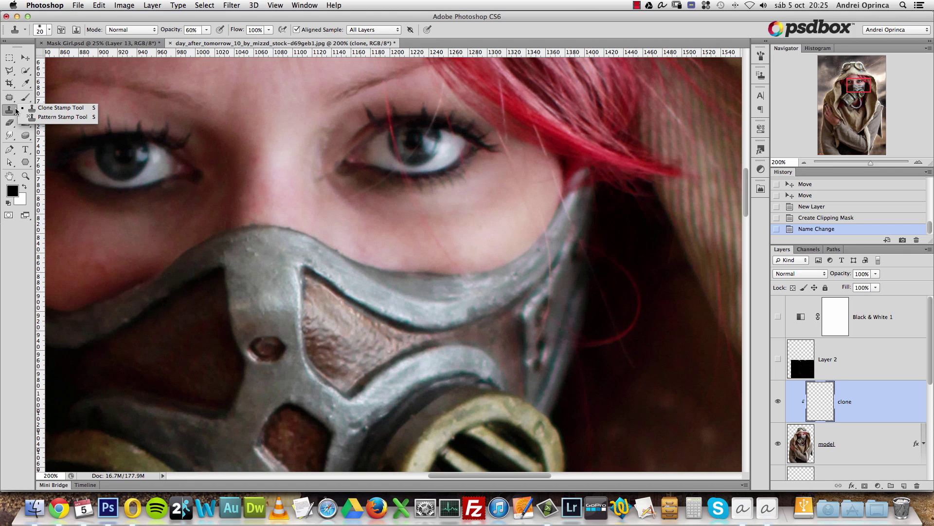
{"action": "left_click", "coordinate": [49, 108]}
{"action": "scroll", "coordinate": [326, 69], "scroll_direction": "right", "scroll_amount": 3}
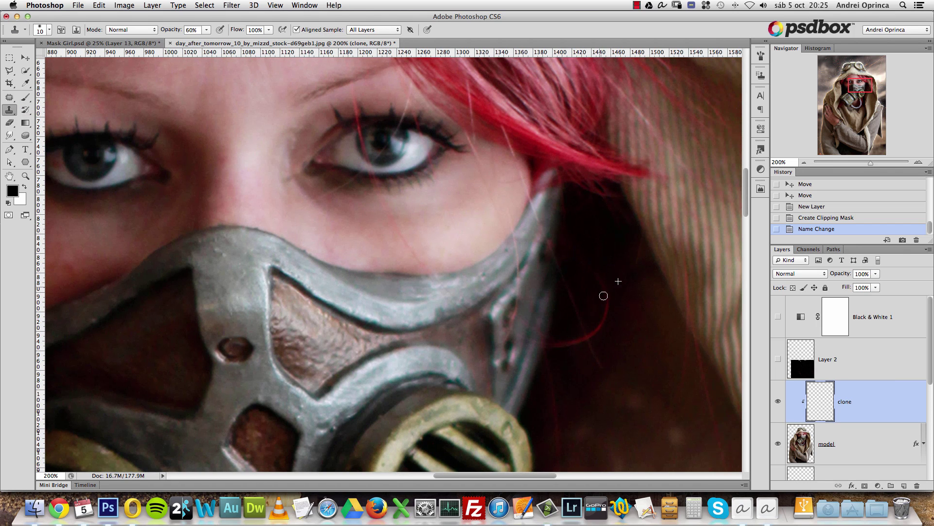
{"action": "left_click_drag", "start_coordinate": [600, 320], "coordinate": [608, 312]}
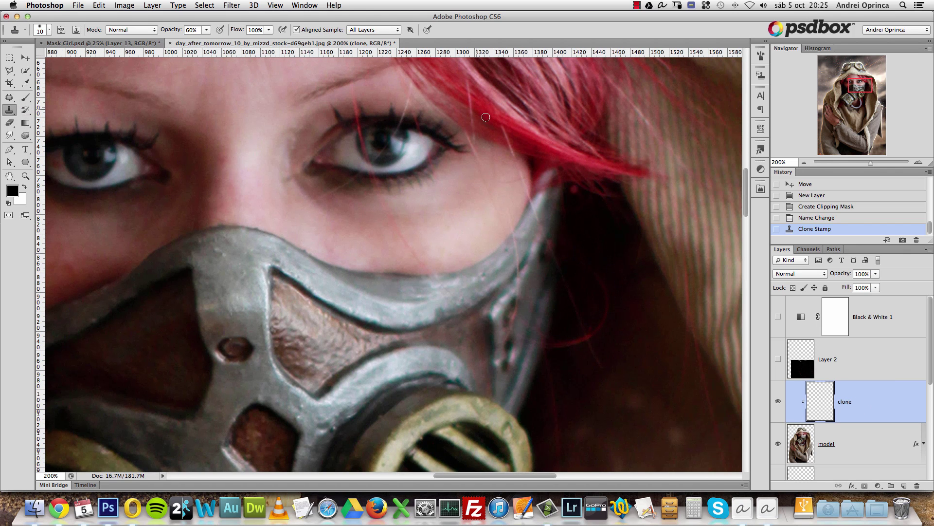
Step: Remove the curled red strand and nearby stray hairs beside the mask with a 25 px Clone Stamp at 100% opacity, sampling all layers
{"action": "left_click", "coordinate": [388, 35]}
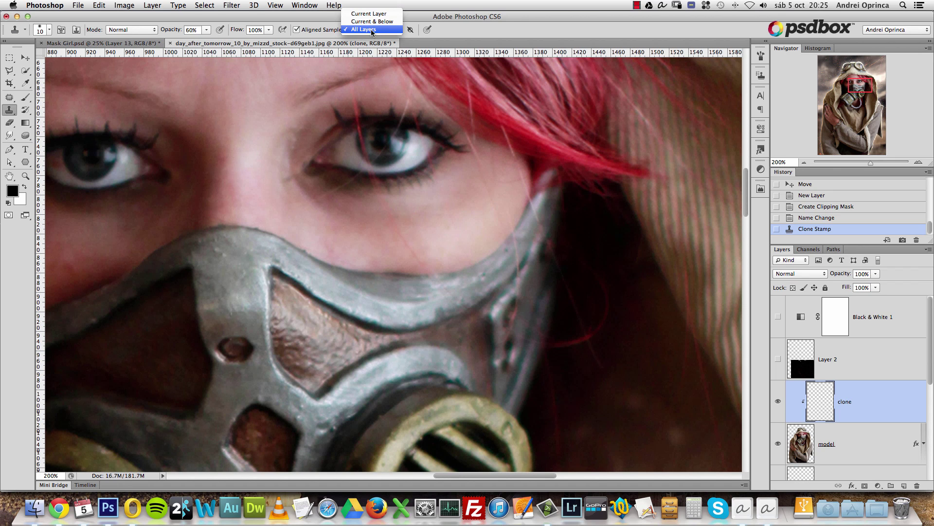
{"action": "left_click", "coordinate": [364, 30]}
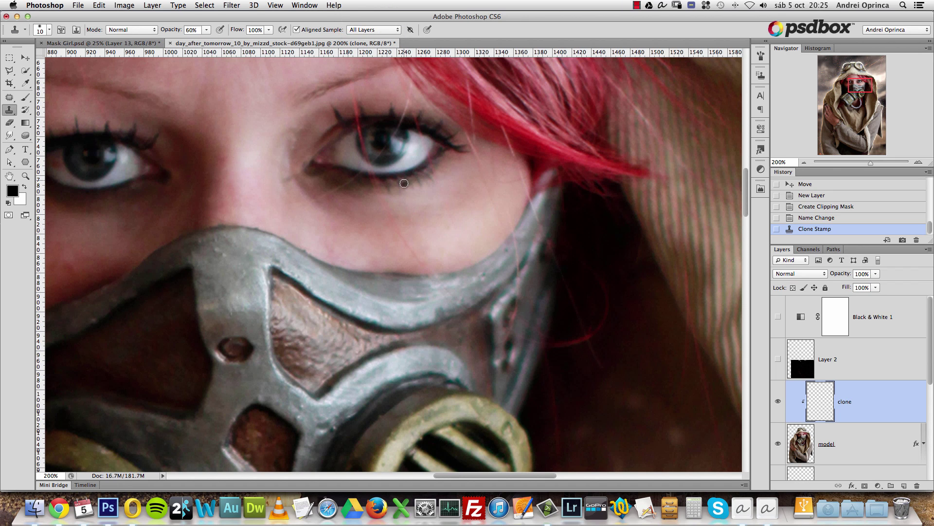
{"action": "left_click_drag", "start_coordinate": [206, 30], "coordinate": [241, 50]}
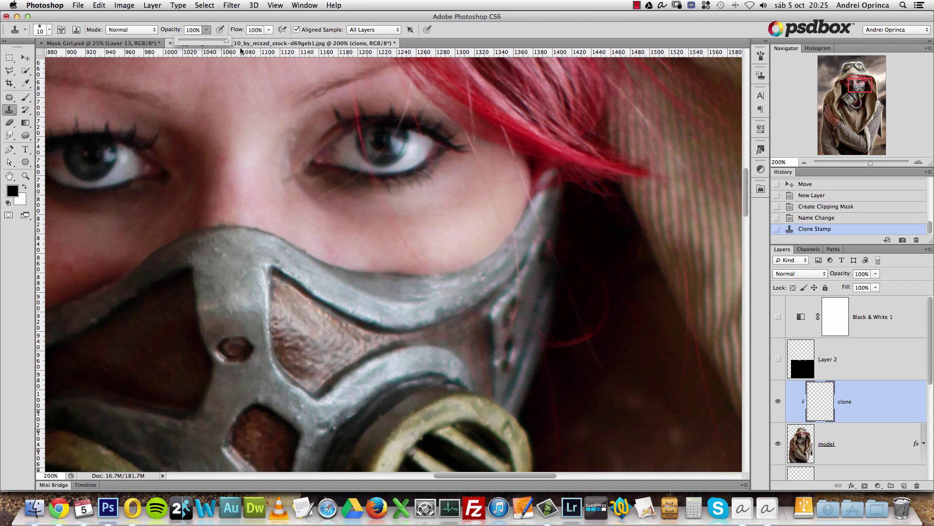
{"action": "key", "text": "bracketright"}
{"action": "key", "text": "bracketright"}
{"action": "key", "text": "bracketright"}
{"action": "left_click", "coordinate": [599, 232], "text": "alt"}
{"action": "mouse_move", "coordinate": [584, 264]}
{"action": "left_mouse_down"}
{"action": "mouse_move", "coordinate": [599, 313]}
{"action": "mouse_move", "coordinate": [583, 336]}
{"action": "mouse_move", "coordinate": [591, 337]}
{"action": "mouse_move", "coordinate": [548, 355]}
{"action": "left_mouse_up"}
{"action": "left_click", "coordinate": [607, 302], "text": "alt"}
{"action": "left_click", "coordinate": [619, 346], "text": "alt"}
{"action": "left_click", "coordinate": [596, 359]}
{"action": "left_click", "coordinate": [604, 294], "text": "alt"}
{"action": "left_click_drag", "start_coordinate": [569, 271], "coordinate": [593, 336]}
{"action": "key", "text": "super+z"}
{"action": "mouse_move", "coordinate": [590, 273]}
{"action": "left_mouse_down"}
{"action": "mouse_move", "coordinate": [584, 321]}
{"action": "mouse_move", "coordinate": [574, 253]}
{"action": "left_mouse_up"}
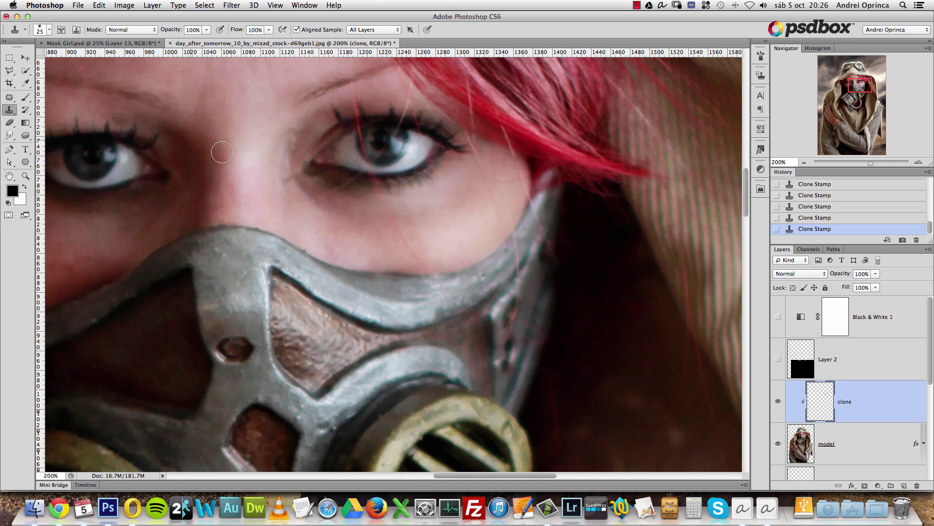
Step: Heal the stray hairs on the cheek between the unobstructed lower eyelid and the mask with a 9 px Spot Healing Brush, sampling all layers
{"action": "left_click", "coordinate": [13, 114]}
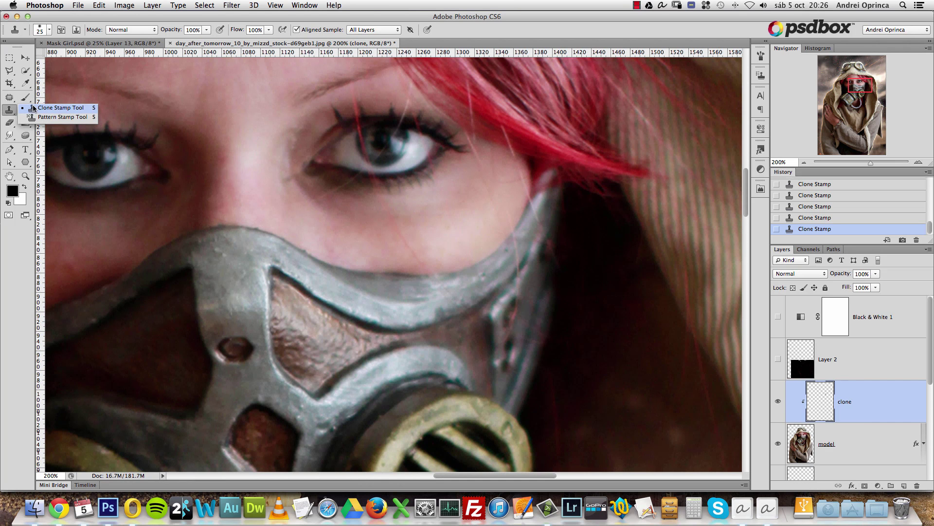
{"action": "left_click", "coordinate": [9, 98]}
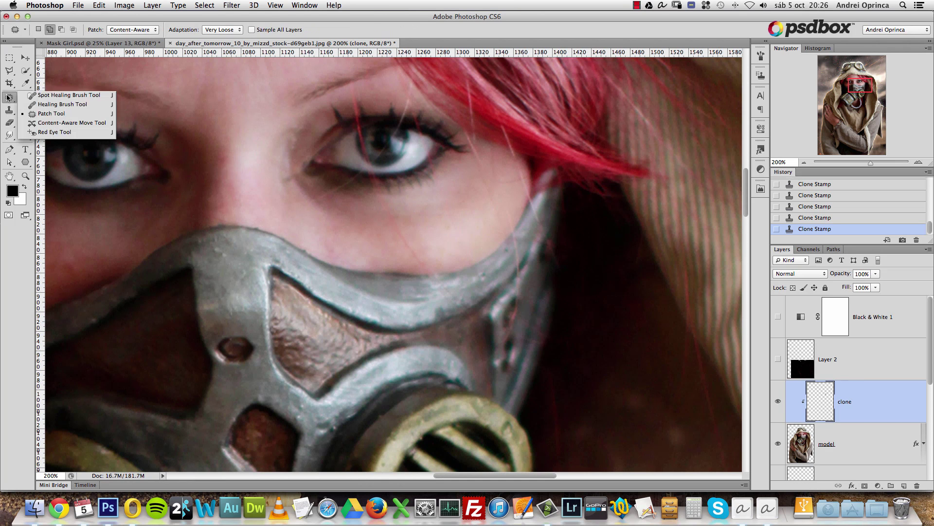
{"action": "left_click", "coordinate": [44, 95]}
{"action": "key", "text": "bracketleft"}
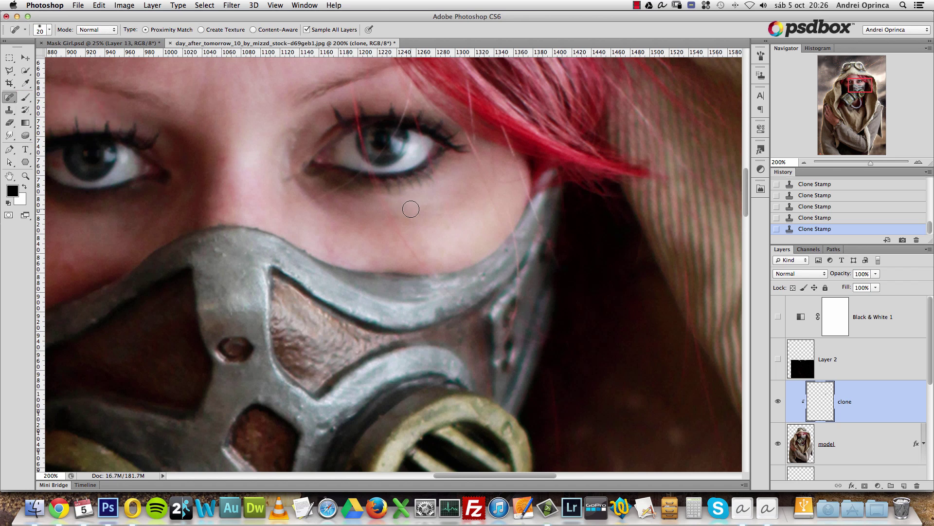
{"action": "left_click", "coordinate": [405, 207], "text": "alt"}
{"action": "key", "text": "Return"}
{"action": "left_click_drag", "start_coordinate": [379, 200], "coordinate": [407, 244]}
{"action": "key", "text": "alt+super+z"}
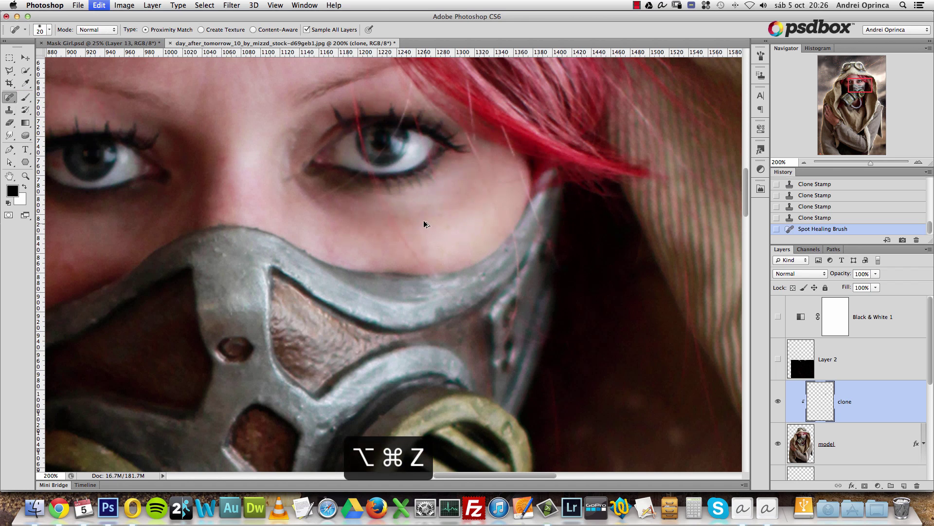
{"action": "left_click_drag", "start_coordinate": [380, 200], "coordinate": [424, 268]}
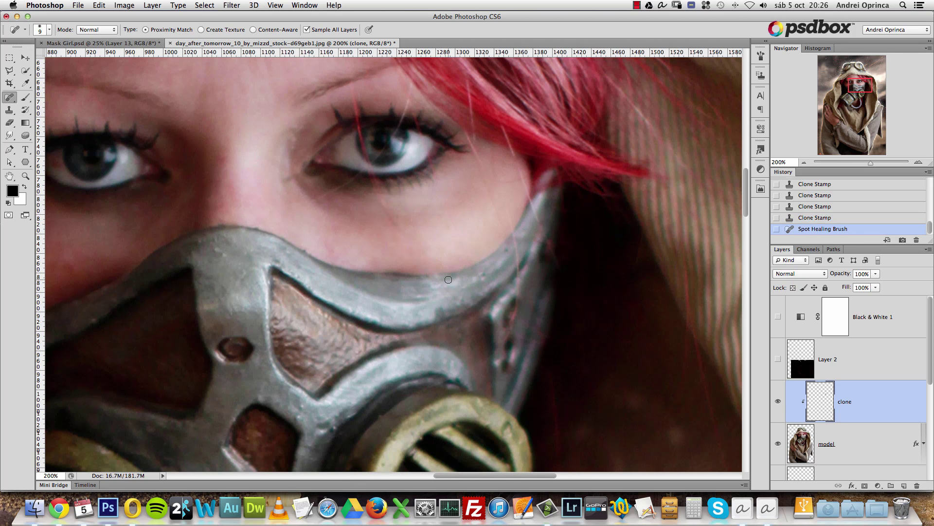
{"action": "left_click_drag", "start_coordinate": [404, 229], "coordinate": [387, 217]}
{"action": "left_click", "coordinate": [387, 217]}
{"action": "left_click", "coordinate": [393, 229]}
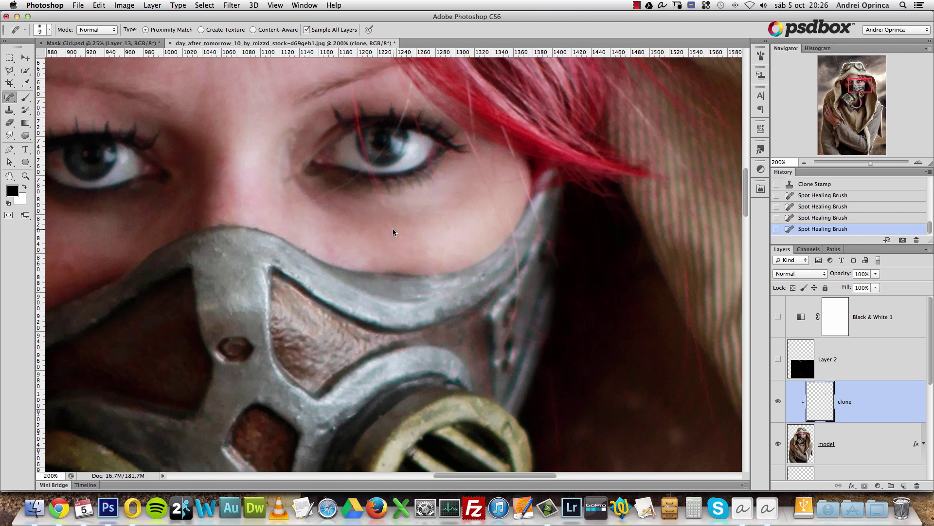
{"action": "left_click", "coordinate": [400, 137], "text": "super+space"}
{"action": "left_click", "coordinate": [453, 140], "text": "alt"}
{"action": "key", "text": "Return"}
{"action": "left_click_drag", "start_coordinate": [447, 132], "coordinate": [463, 168]}
{"action": "key", "text": "super+z"}
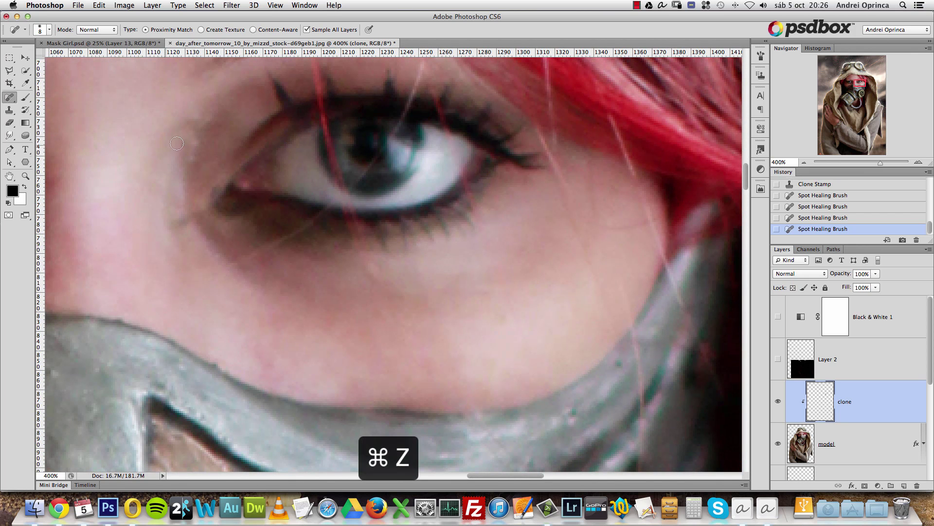
Step: Heal the red hair crossing the outer white of the eye and upper lashes with an 8–9 px Healing Brush, sampling Current & Below
{"action": "left_click", "coordinate": [10, 98]}
{"action": "left_click", "coordinate": [36, 104]}
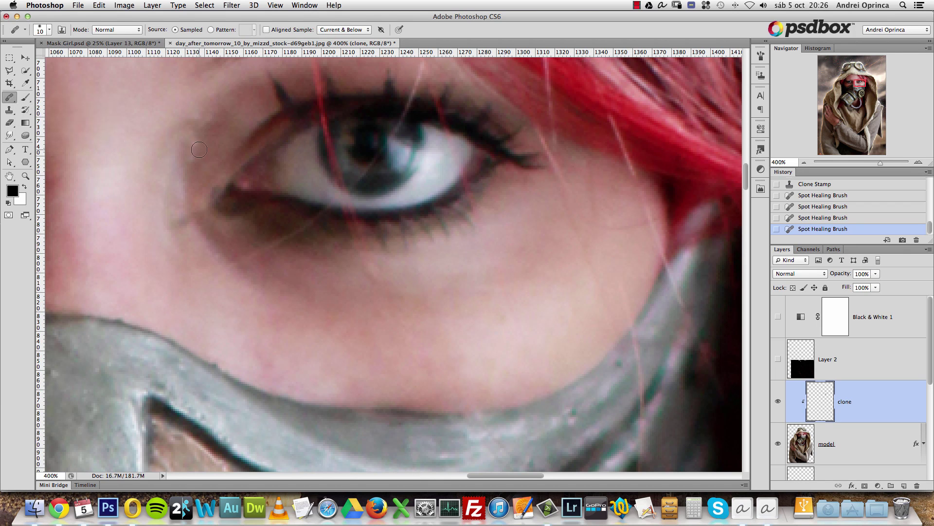
{"action": "left_click", "coordinate": [7, 112]}
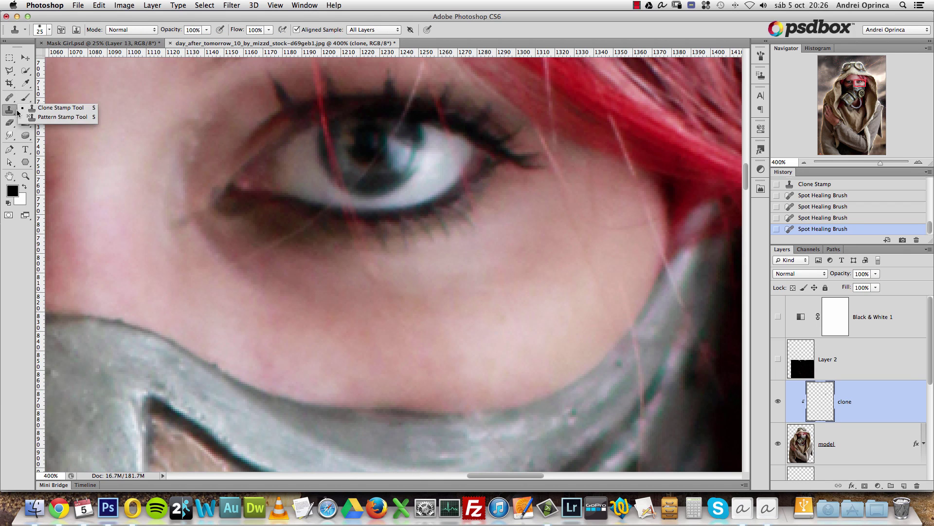
{"action": "left_click", "coordinate": [36, 108]}
{"action": "key", "text": "bracketleft"}
{"action": "key", "text": "bracketleft"}
{"action": "key", "text": "bracketleft"}
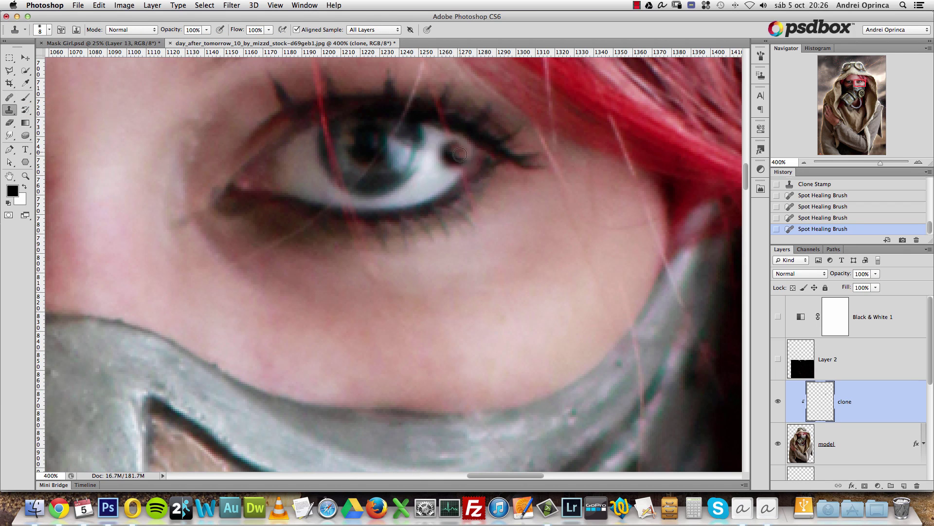
{"action": "left_click", "coordinate": [9, 98]}
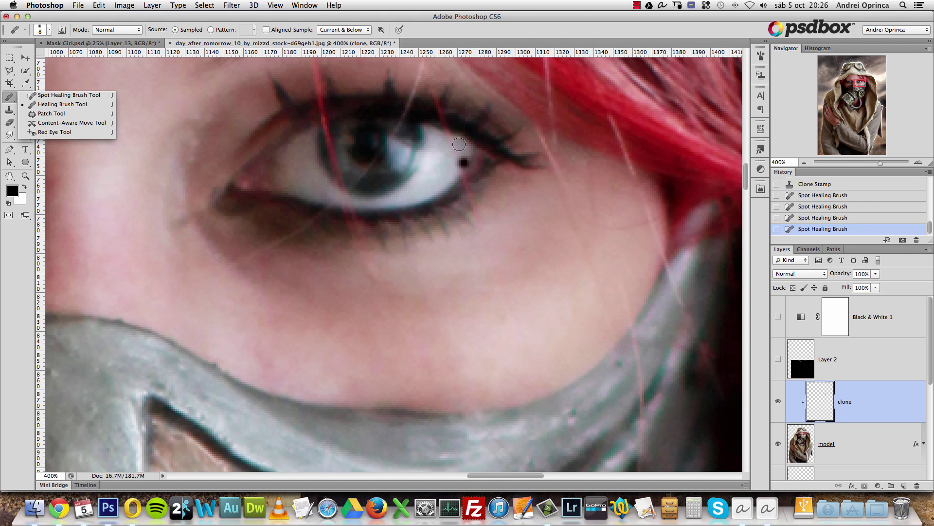
{"action": "left_click", "coordinate": [849, 402]}
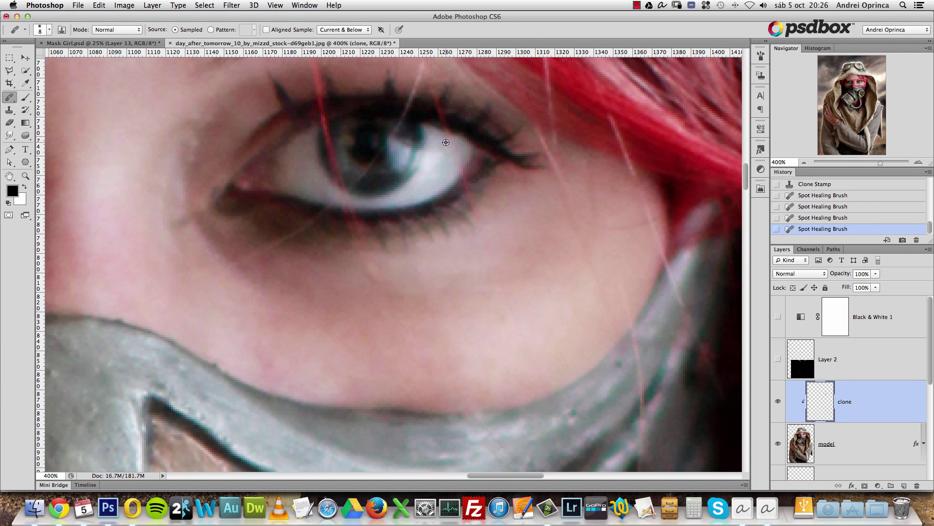
{"action": "left_click_drag", "start_coordinate": [448, 140], "coordinate": [455, 170]}
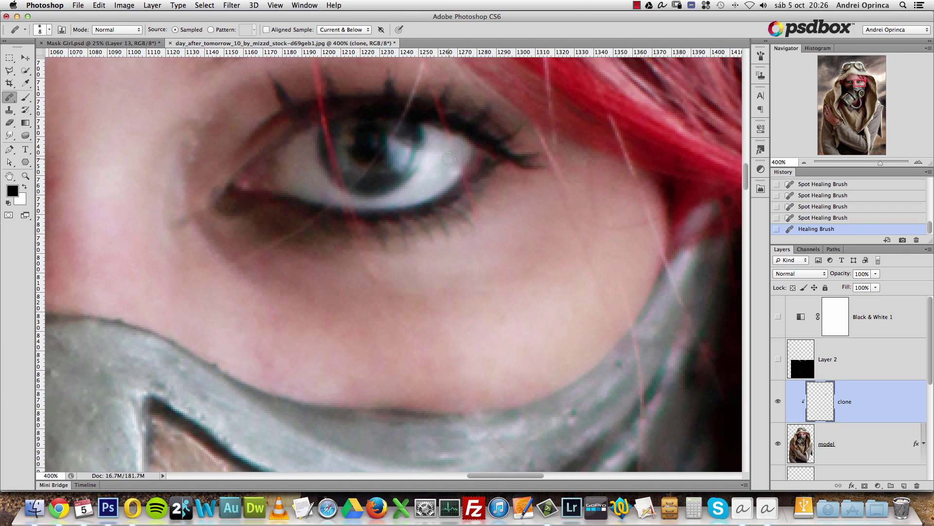
{"action": "left_click_drag", "start_coordinate": [450, 129], "coordinate": [473, 157]}
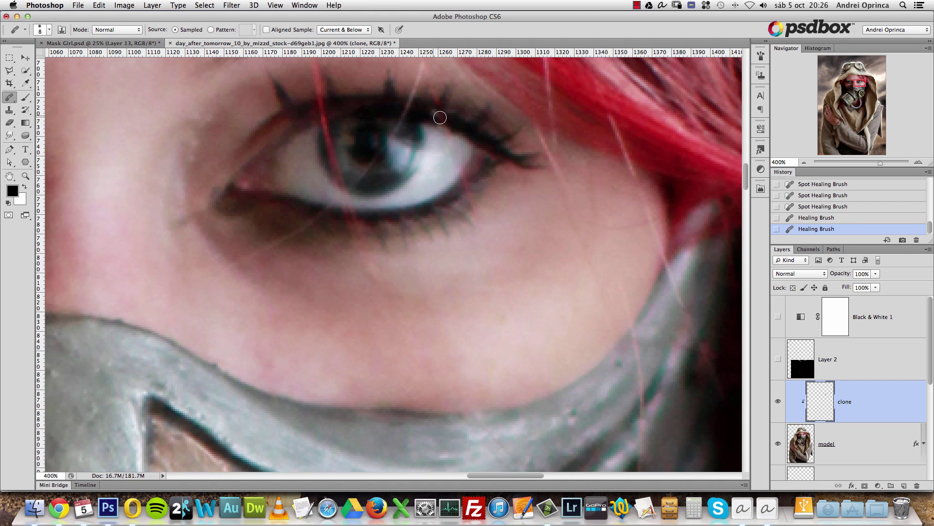
{"action": "mouse_move", "coordinate": [446, 128]}
{"action": "left_mouse_down"}
{"action": "mouse_move", "coordinate": [458, 142]}
{"action": "mouse_move", "coordinate": [445, 134]}
{"action": "left_mouse_up"}
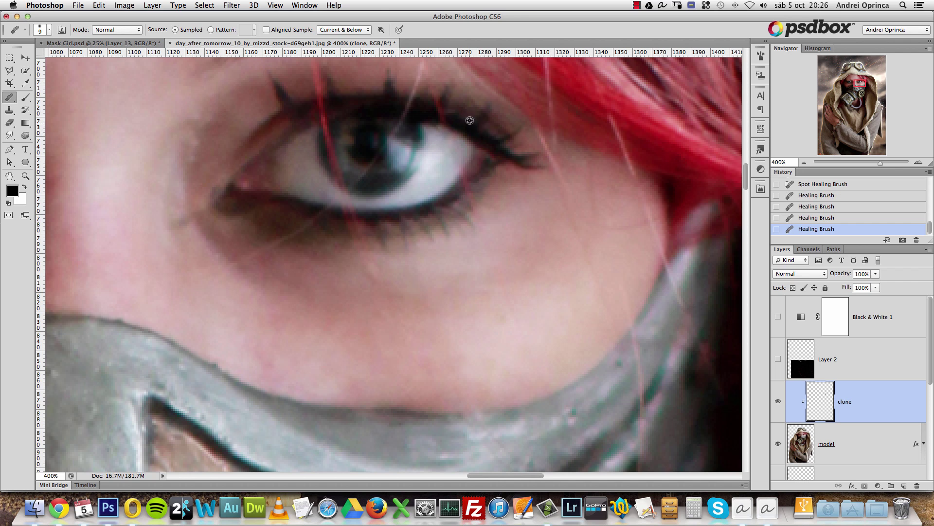
{"action": "left_click", "coordinate": [449, 117]}
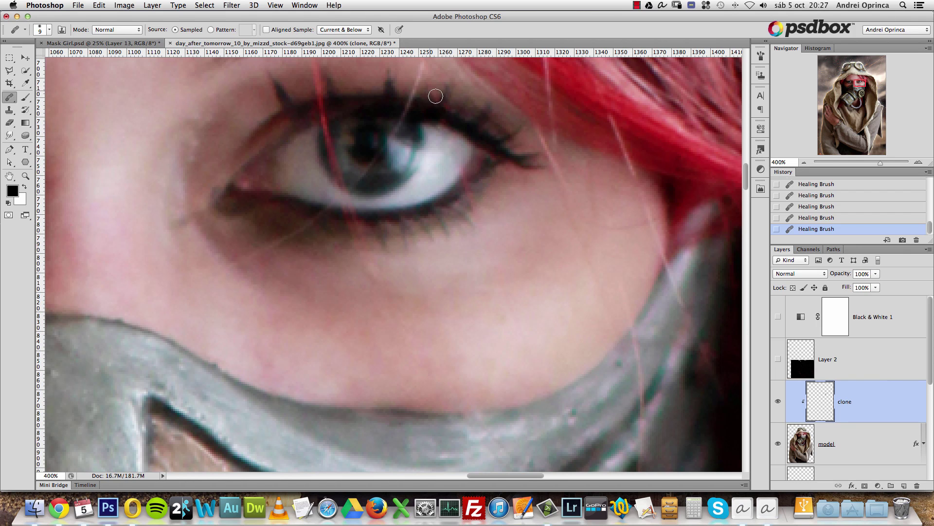
{"action": "key", "text": "alt+super+z"}
{"action": "key", "text": "bracketright"}
{"action": "left_click", "coordinate": [464, 180]}
{"action": "left_click", "coordinate": [505, 205]}
{"action": "key", "text": "super+z"}
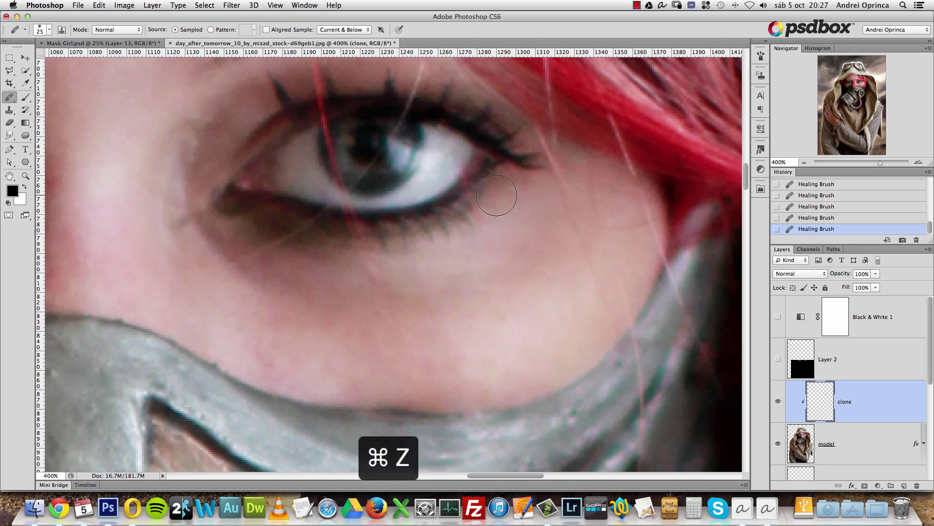
{"action": "key", "text": "alt+super+z"}
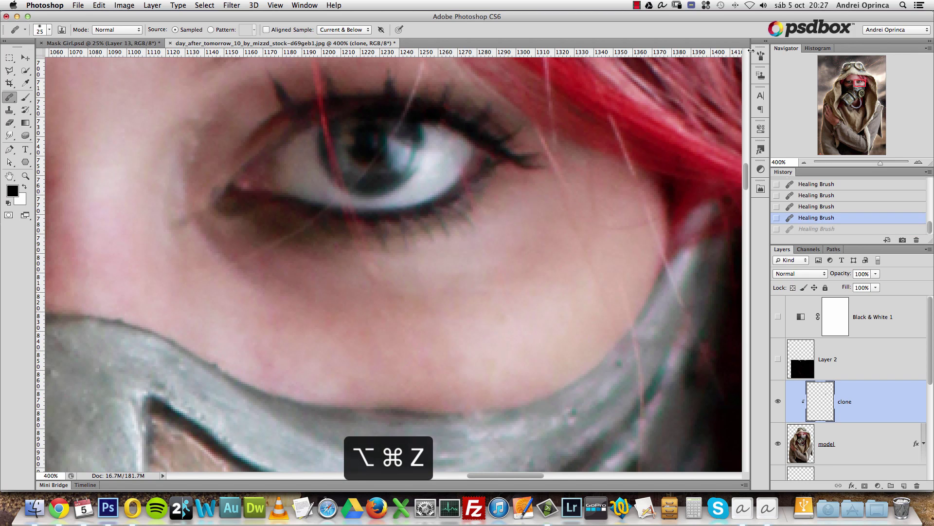
{"action": "left_click", "coordinate": [761, 56]}
{"action": "left_click", "coordinate": [733, 49]}
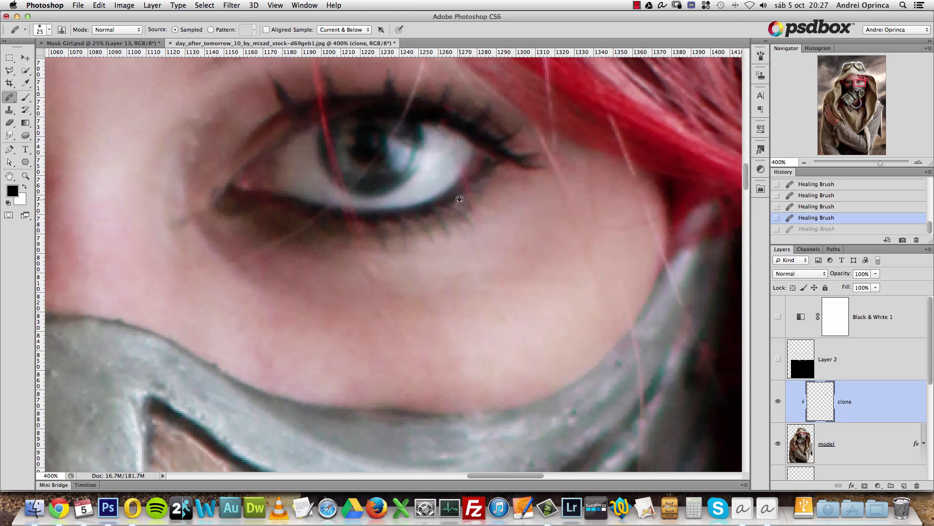
Step: Heal the red hair over the outer lower lashes and adjoining eye white with the Healing Brush at 25 px and 15 px
{"action": "left_click", "coordinate": [449, 199], "text": "alt"}
{"action": "left_click_drag", "start_coordinate": [470, 181], "coordinate": [470, 191]}
{"action": "left_click_drag", "start_coordinate": [578, 268], "coordinate": [567, 264]}
{"action": "key", "text": "bracketleft"}
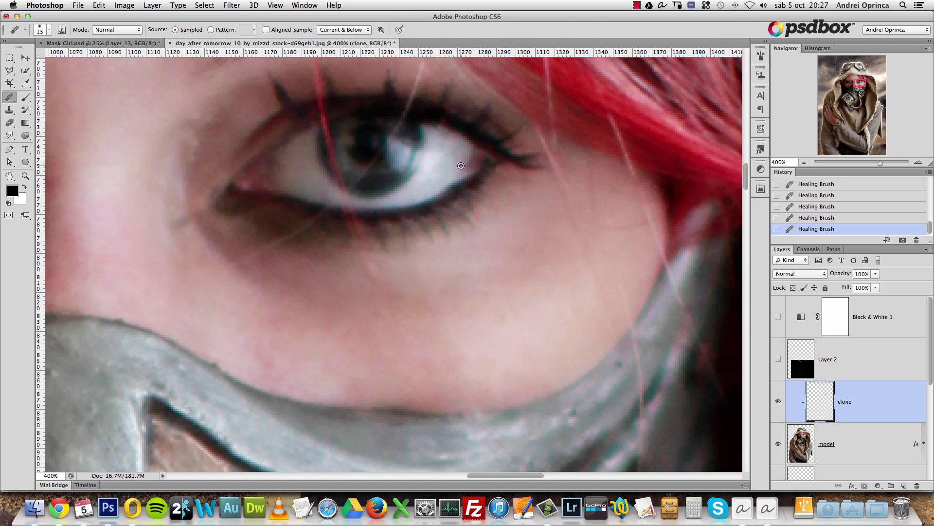
{"action": "left_click", "coordinate": [464, 166]}
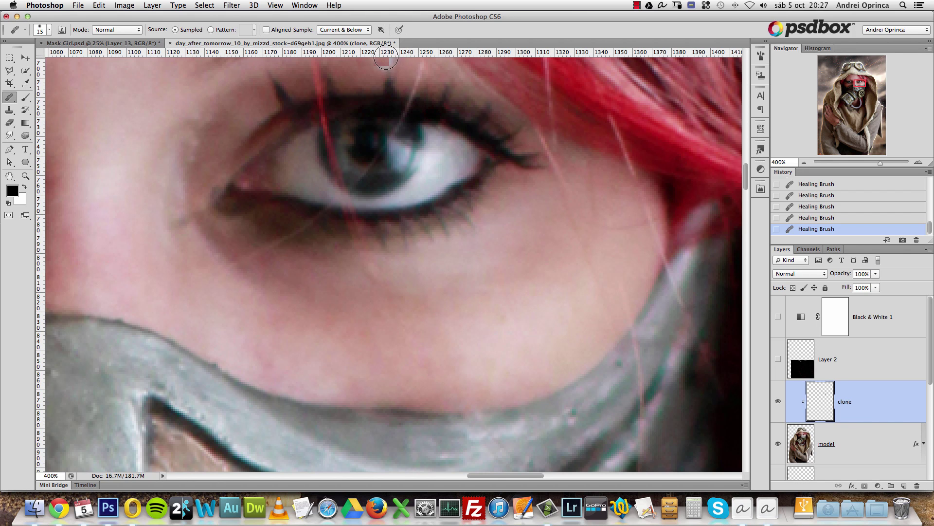
Step: Heal the pale hair crossing the upper eyelid and iris with a 9 px Healing Brush
{"action": "mouse_move", "coordinate": [478, 154]}
{"action": "left_mouse_down"}
{"action": "mouse_move", "coordinate": [471, 164]}
{"action": "mouse_move", "coordinate": [527, 226]}
{"action": "left_mouse_up"}
{"action": "left_click_drag", "start_coordinate": [403, 180], "coordinate": [416, 224]}
{"action": "key", "text": "alt+super+z"}
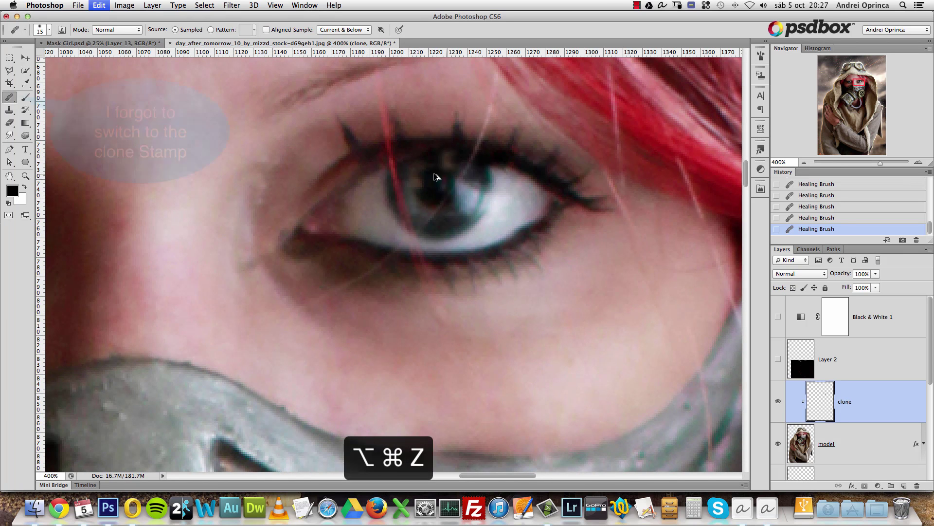
{"action": "key", "text": "["}
{"action": "key", "text": "["}
{"action": "mouse_move", "coordinate": [392, 175]}
{"action": "left_mouse_down"}
{"action": "mouse_move", "coordinate": [406, 207]}
{"action": "mouse_move", "coordinate": [420, 201]}
{"action": "mouse_move", "coordinate": [414, 191]}
{"action": "mouse_move", "coordinate": [441, 208]}
{"action": "left_mouse_up"}
{"action": "key", "text": "super+z"}
{"action": "left_click", "coordinate": [447, 229], "text": "alt"}
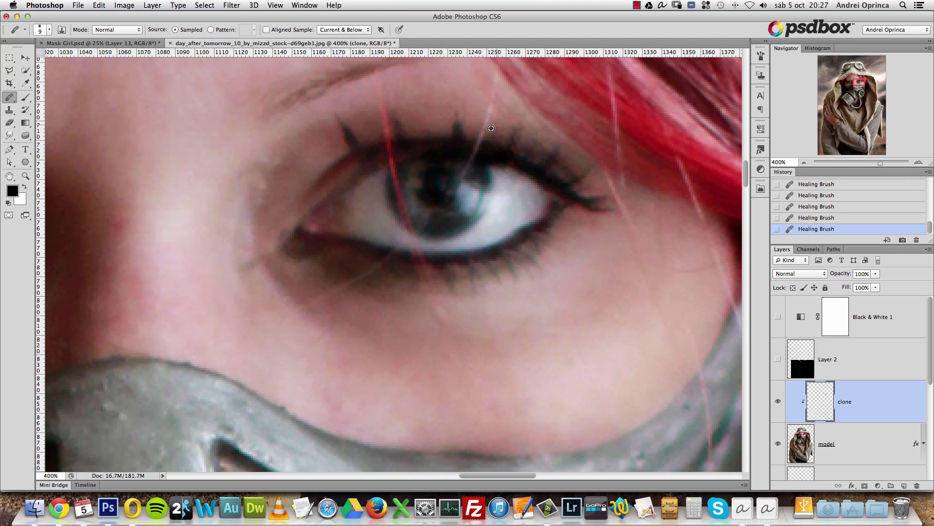
{"action": "left_click_drag", "start_coordinate": [495, 105], "coordinate": [468, 168]}
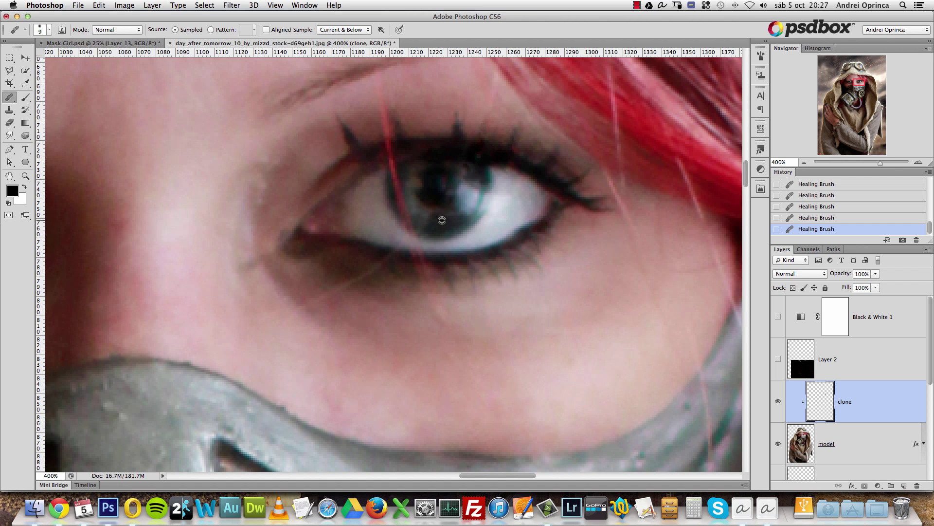
{"action": "key", "text": "alt+super+z"}
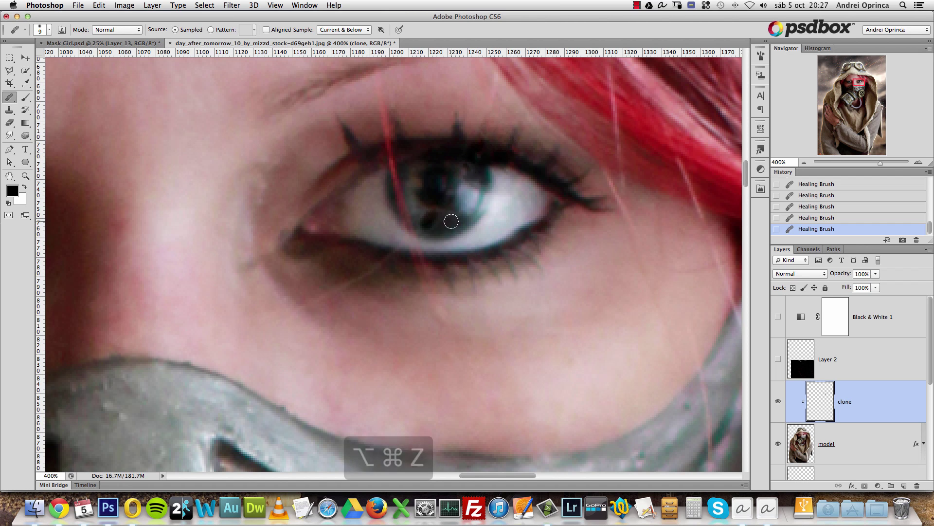
{"action": "left_click", "coordinate": [423, 224]}
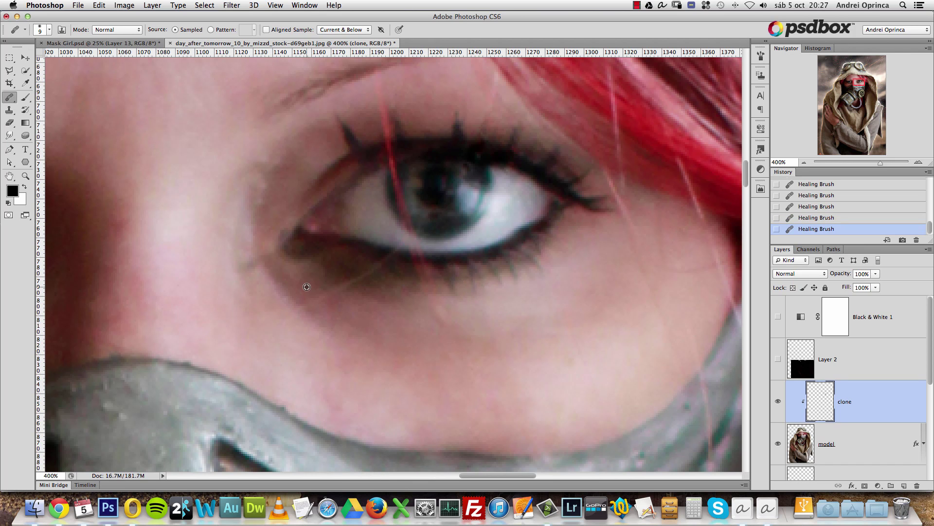
Step: Heal the pale hair below the inner lower lid and the red hair across the lower lashes with the 9 px Healing Brush
{"action": "left_click_drag", "start_coordinate": [312, 300], "coordinate": [355, 275]}
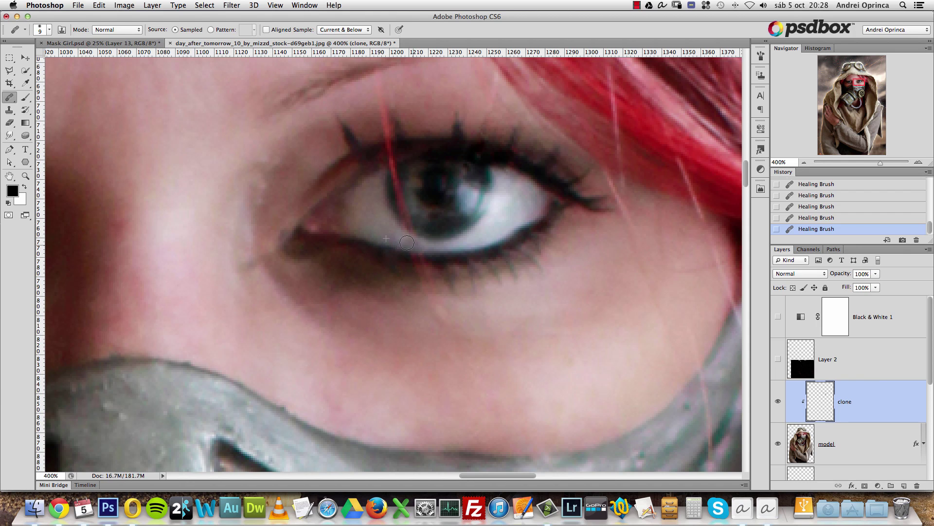
{"action": "key", "text": "super+z"}
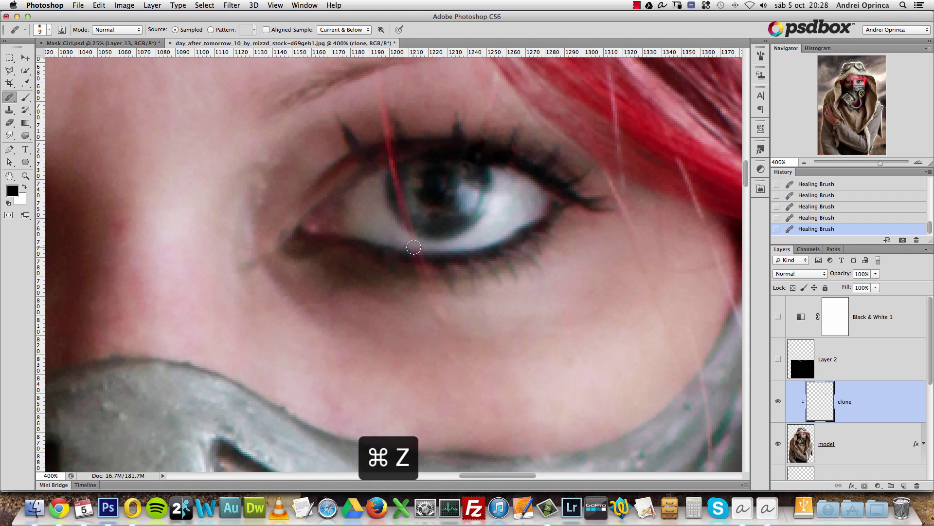
{"action": "left_click_drag", "start_coordinate": [425, 260], "coordinate": [407, 253]}
Step: Heal the red hair running over the inner edge of the iris with a 10 px Healing Brush
{"action": "key", "text": "bracketright"}
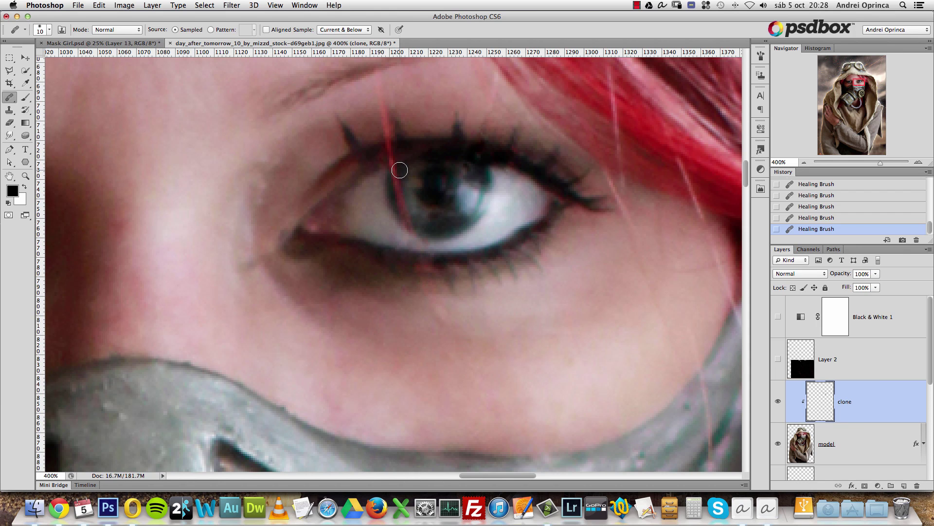
{"action": "mouse_move", "coordinate": [403, 202]}
{"action": "left_mouse_down"}
{"action": "mouse_move", "coordinate": [414, 224]}
{"action": "mouse_move", "coordinate": [402, 205]}
{"action": "left_mouse_up"}
{"action": "left_click", "coordinate": [428, 230], "text": "alt"}
{"action": "key", "text": "super+z"}
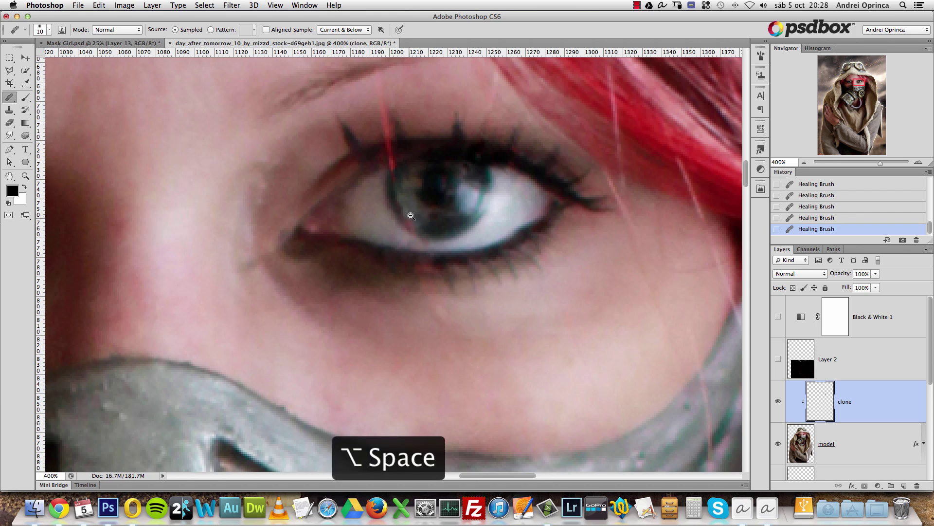
Step: Clean the red hair remnants along the lower iris edge and eye white with an 8 px Healing Brush
{"action": "left_click", "coordinate": [418, 210], "text": "alt"}
{"action": "left_click", "coordinate": [428, 217], "text": "super"}
{"action": "left_click", "coordinate": [428, 217], "text": "super"}
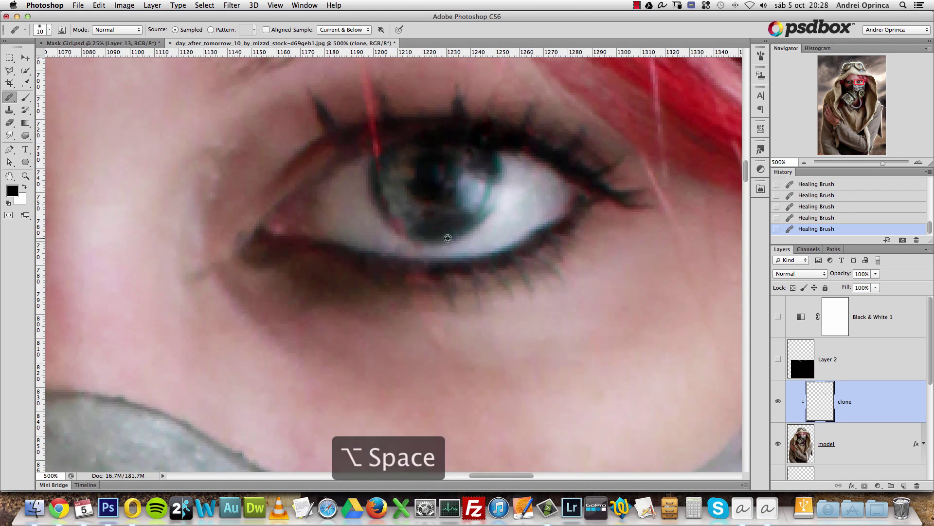
{"action": "key", "text": "alt+super+z"}
{"action": "key", "text": "bracketleft"}
{"action": "key", "text": "bracketleft"}
{"action": "left_click", "coordinate": [424, 250]}
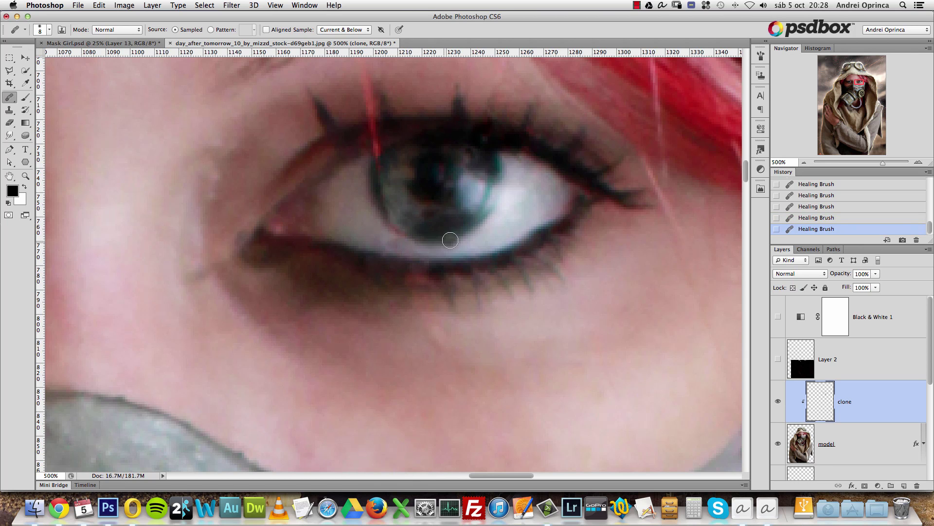
Step: Heal the rest of the red hair across the upper lashes and upper eyelid with a 10 px Healing Brush
{"action": "left_click_drag", "start_coordinate": [411, 175], "coordinate": [429, 214]}
{"action": "left_click_drag", "start_coordinate": [394, 187], "coordinate": [393, 200]}
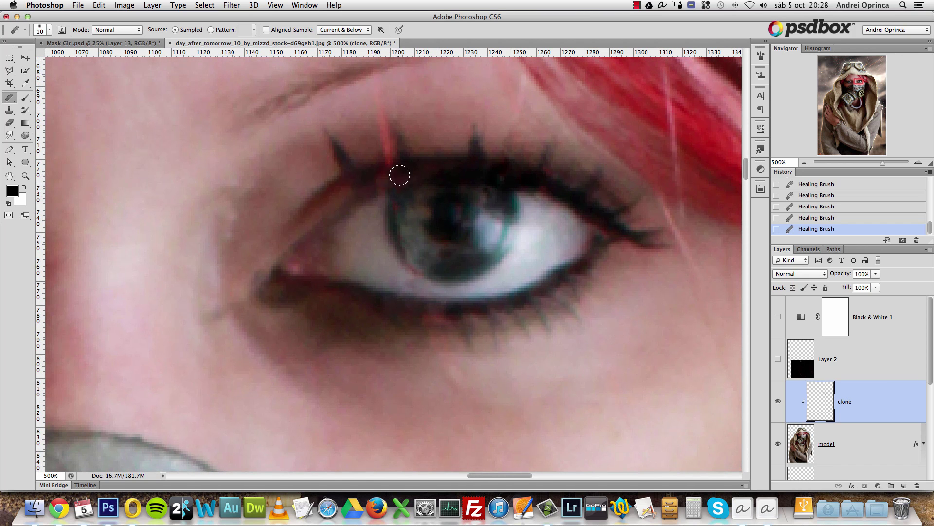
{"action": "key", "text": "bracketright"}
{"action": "left_click_drag", "start_coordinate": [386, 125], "coordinate": [388, 156]}
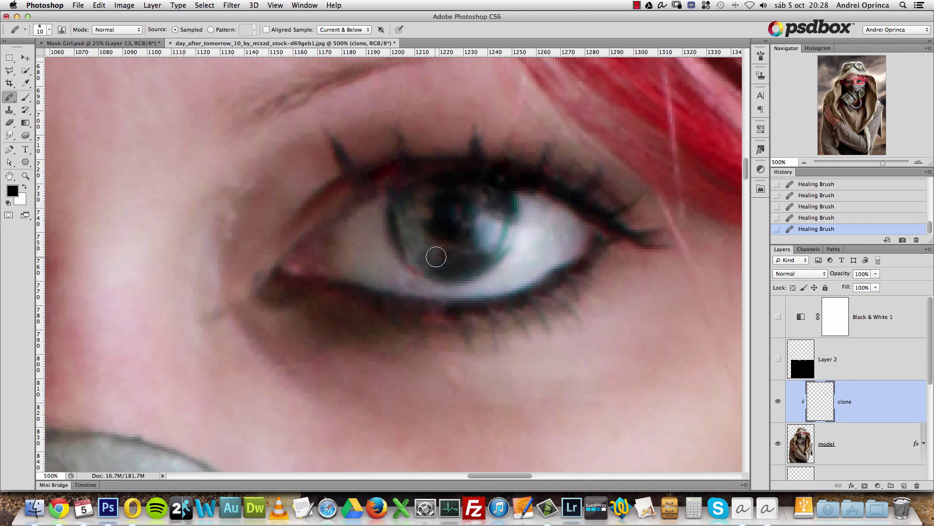
Step: Compare the retouched eye with the original by hiding and showing the clone layer
{"action": "key", "text": "super+1"}
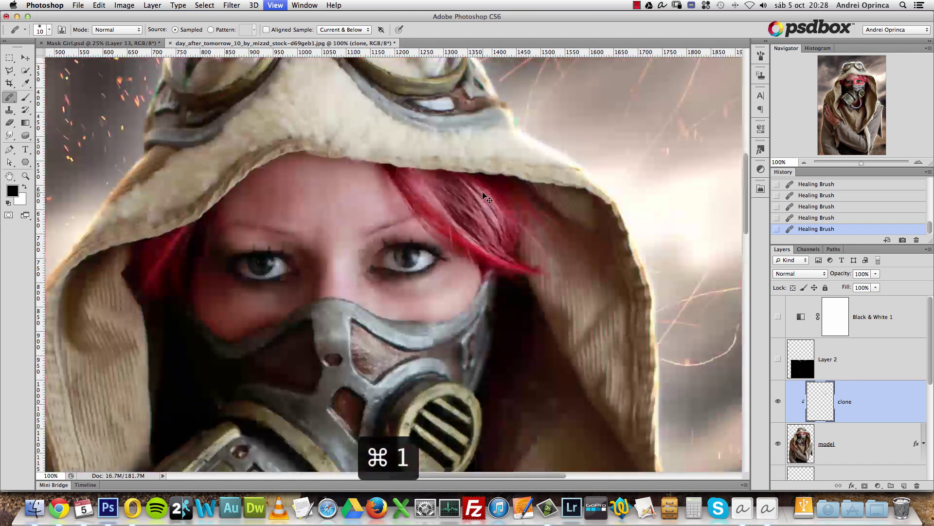
{"action": "left_click", "coordinate": [776, 400]}
{"action": "left_click", "coordinate": [774, 402]}
Step: Heal the leftover marks on the skin below the lower lashes with a 20 px Healing Brush
{"action": "left_click", "coordinate": [383, 279], "text": "super"}
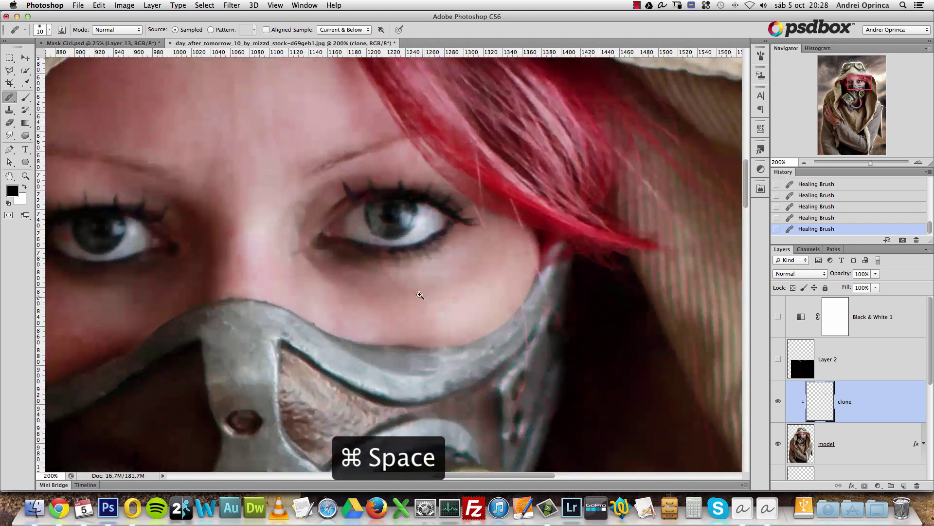
{"action": "left_click", "coordinate": [383, 279], "text": "super"}
{"action": "key", "text": "bracketright"}
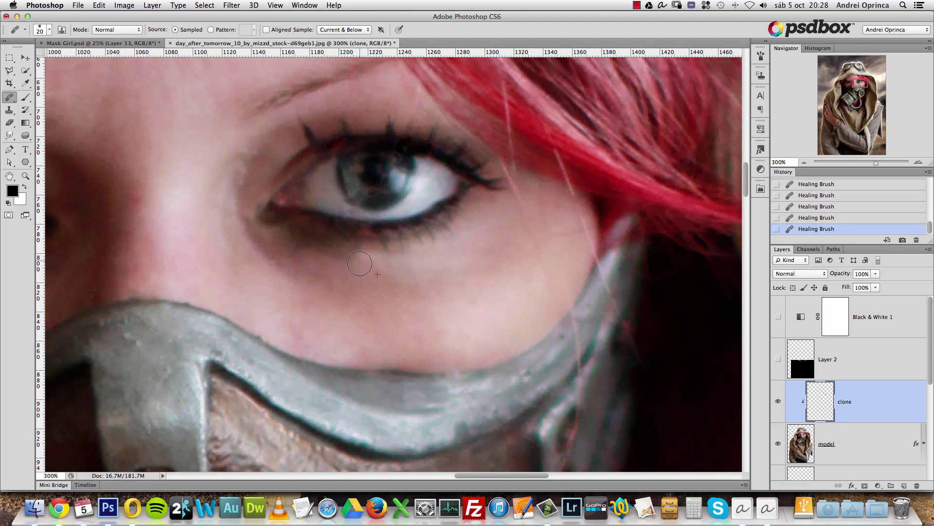
{"action": "key", "text": "alt+space"}
{"action": "left_click", "coordinate": [450, 281], "text": "alt"}
{"action": "left_click", "coordinate": [451, 281], "text": "alt"}
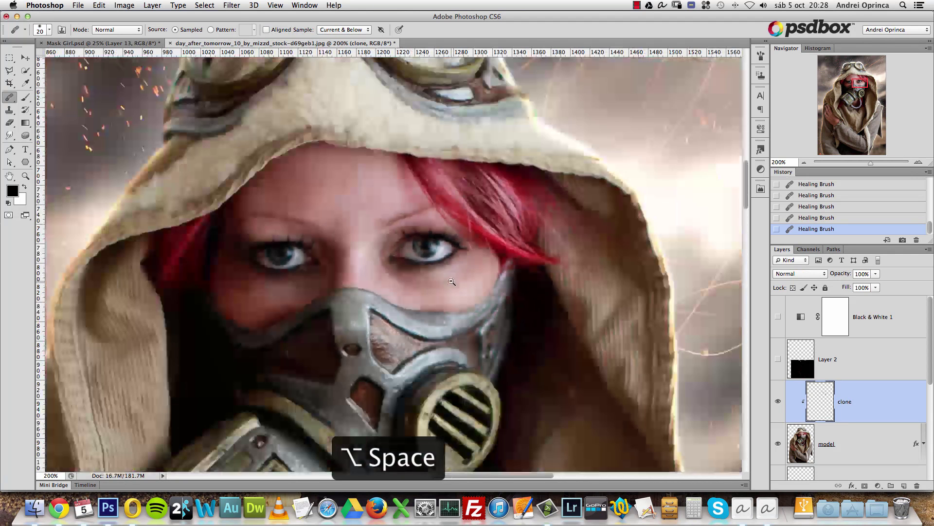
{"action": "left_click_drag", "start_coordinate": [469, 345], "coordinate": [504, 298]}
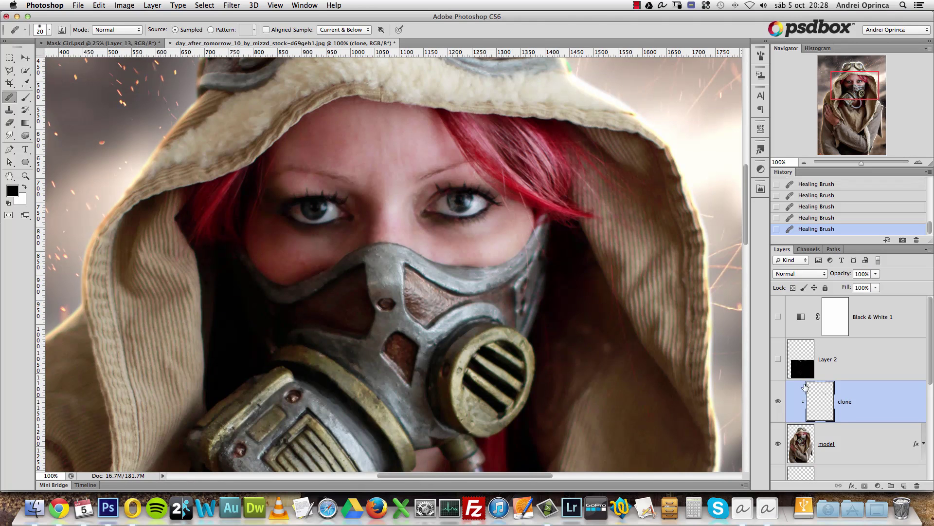
Step: Show the Black & White 1 and Layer 2 layers again and select Black & White 1
{"action": "left_click", "coordinate": [779, 316]}
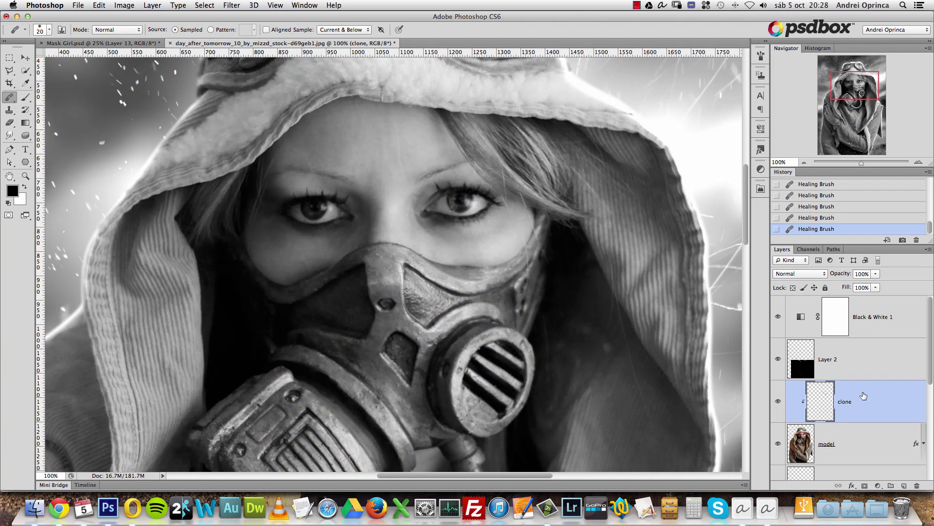
{"action": "left_click", "coordinate": [916, 335]}
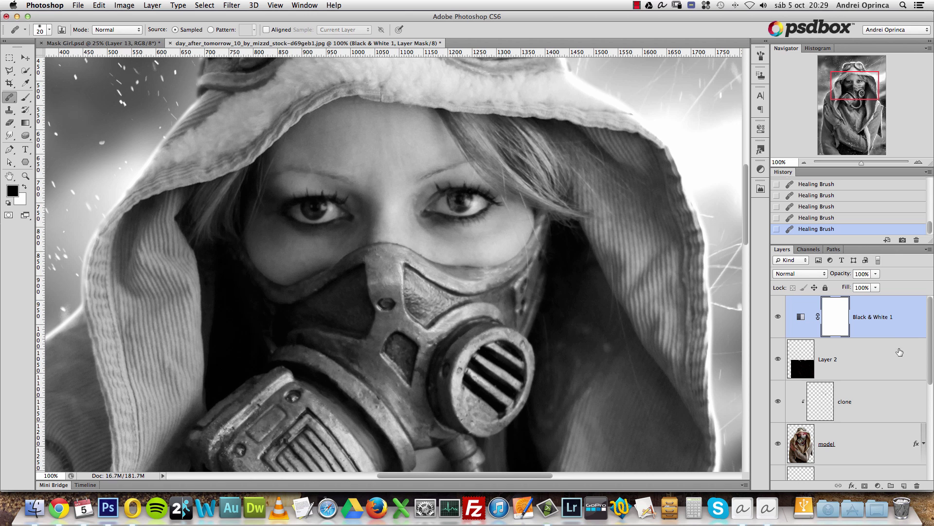
Step: Create a new layer above Black & White 1 and name it "MIxed skin"
{"action": "left_click", "coordinate": [904, 486]}
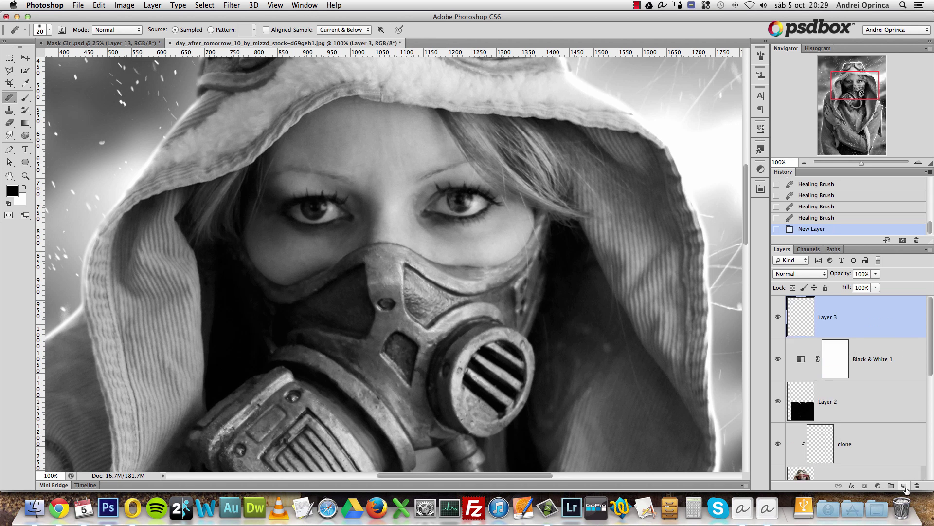
{"action": "double_click", "coordinate": [826, 318]}
{"action": "type", "text": "MIxed skin"}
{"action": "key", "text": "Return"}
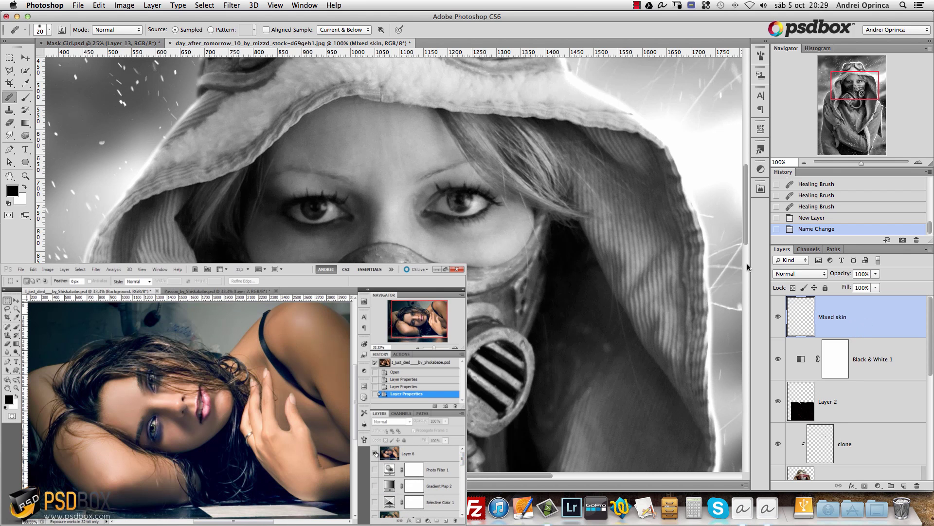
Step: Switch to the Mixer Brush tool and set its size to 43 px
{"action": "left_click_drag", "start_coordinate": [505, 278], "coordinate": [546, 244]}
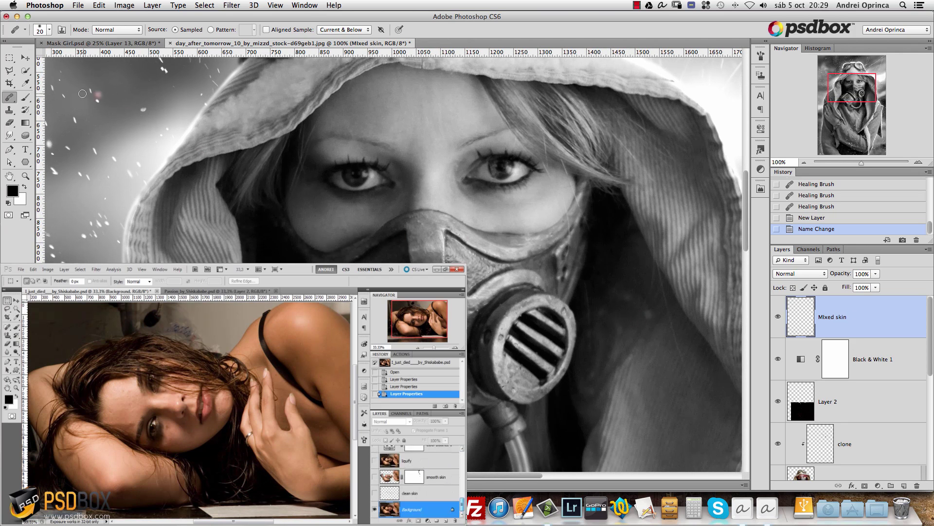
{"action": "mouse_move", "coordinate": [25, 98]}
{"action": "left_mouse_down"}
{"action": "mouse_move", "coordinate": [68, 99]}
{"action": "mouse_move", "coordinate": [82, 123]}
{"action": "left_mouse_up"}
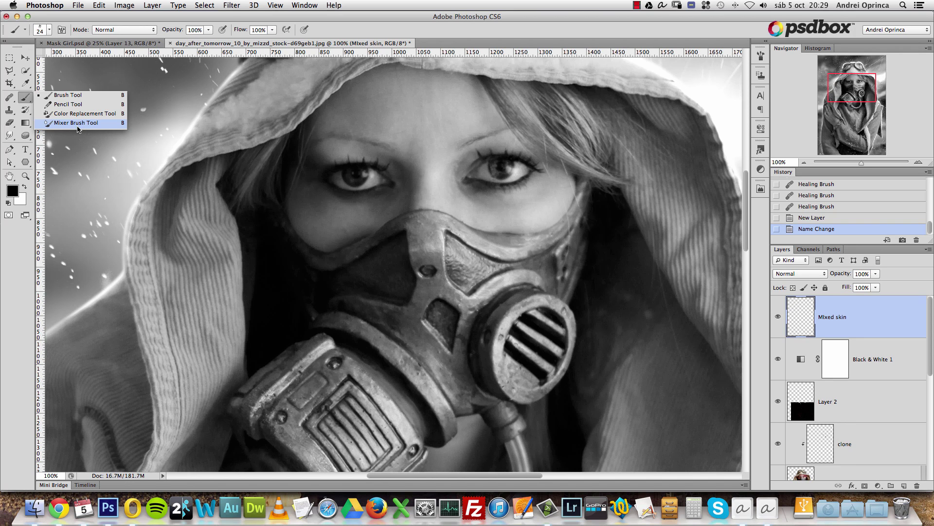
{"action": "left_click", "coordinate": [77, 123]}
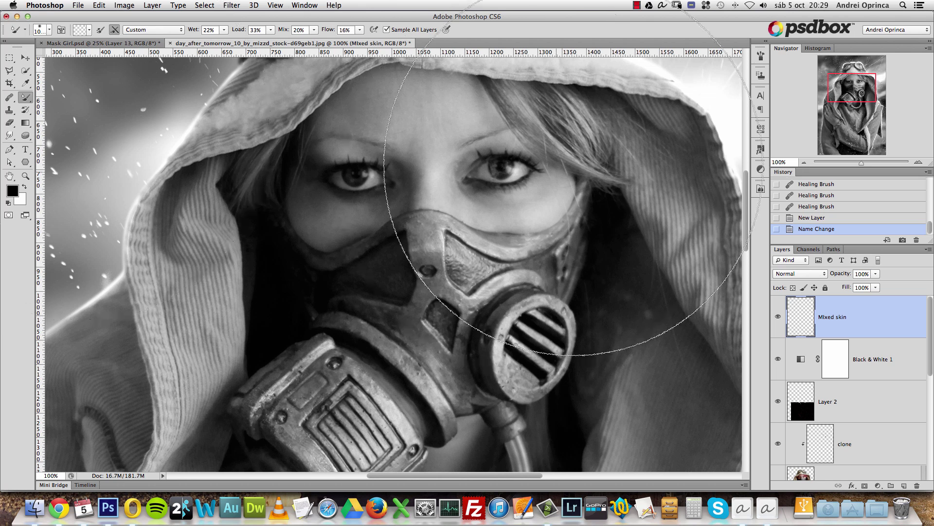
{"action": "right_click", "coordinate": [576, 179]}
{"action": "left_click_drag", "start_coordinate": [577, 203], "coordinate": [561, 203]}
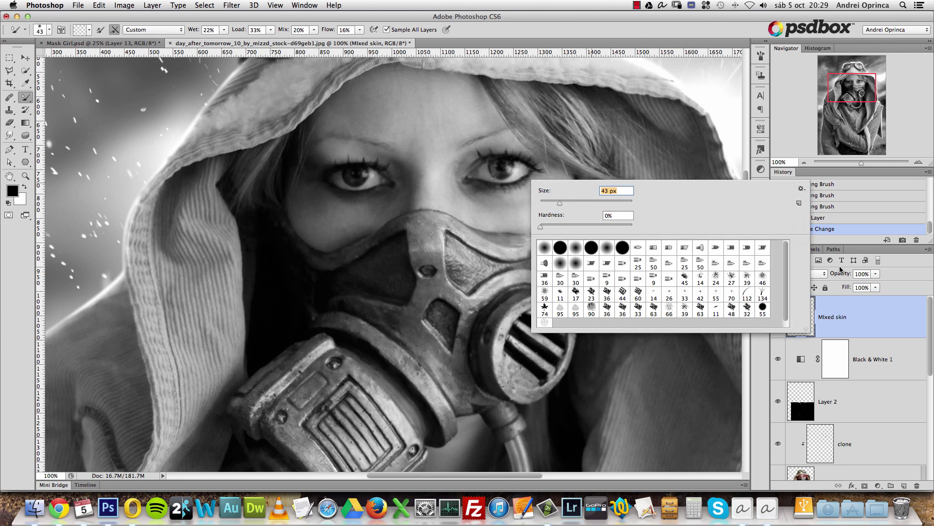
{"action": "left_click", "coordinate": [896, 317]}
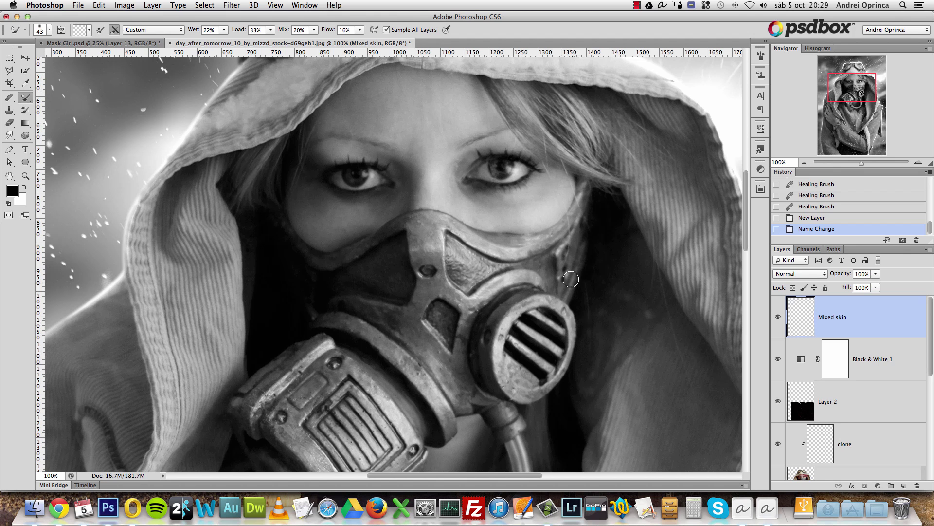
{"action": "key", "text": "super+space"}
{"action": "left_click", "coordinate": [384, 168]}
{"action": "left_click_drag", "start_coordinate": [472, 172], "coordinate": [521, 268]}
{"action": "key", "text": "alt+space"}
{"action": "left_click", "coordinate": [463, 212], "text": "alt"}
{"action": "left_click", "coordinate": [463, 212], "text": "alt"}
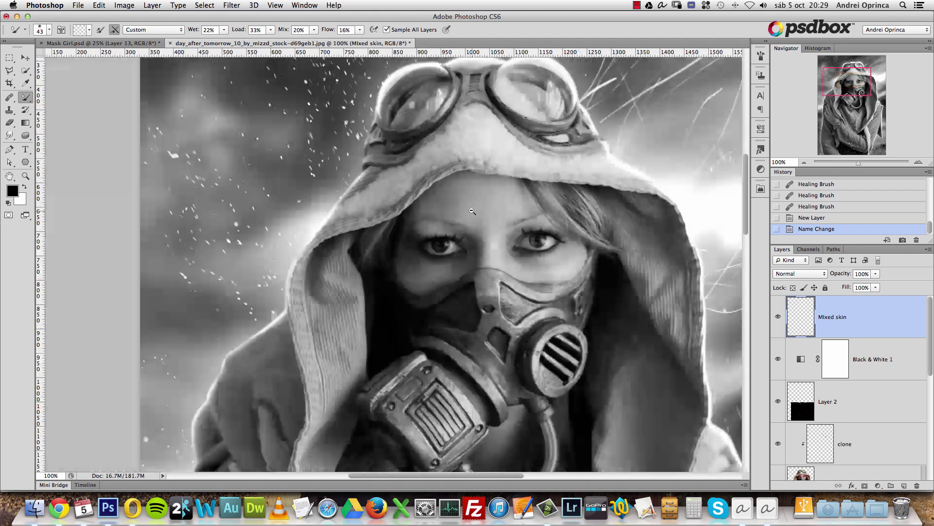
{"action": "left_click", "coordinate": [482, 196]}
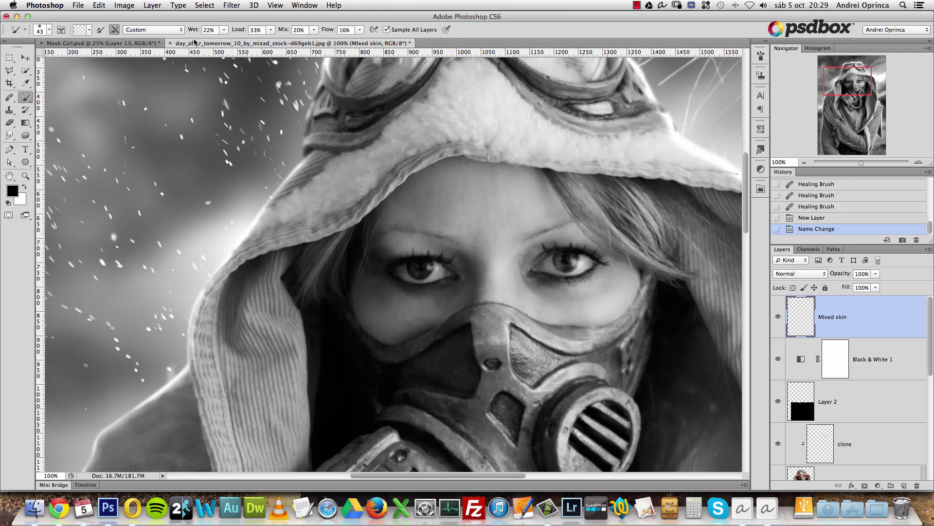
{"action": "key", "text": "super+space"}
{"action": "left_click", "coordinate": [476, 215]}
{"action": "left_click", "coordinate": [475, 210]}
{"action": "key", "text": "alt+space"}
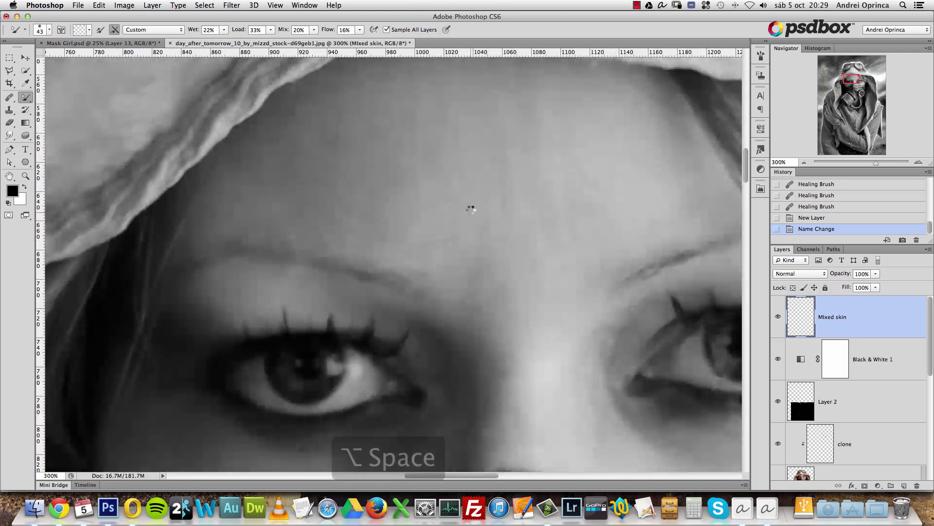
{"action": "left_click", "coordinate": [481, 214], "text": "alt"}
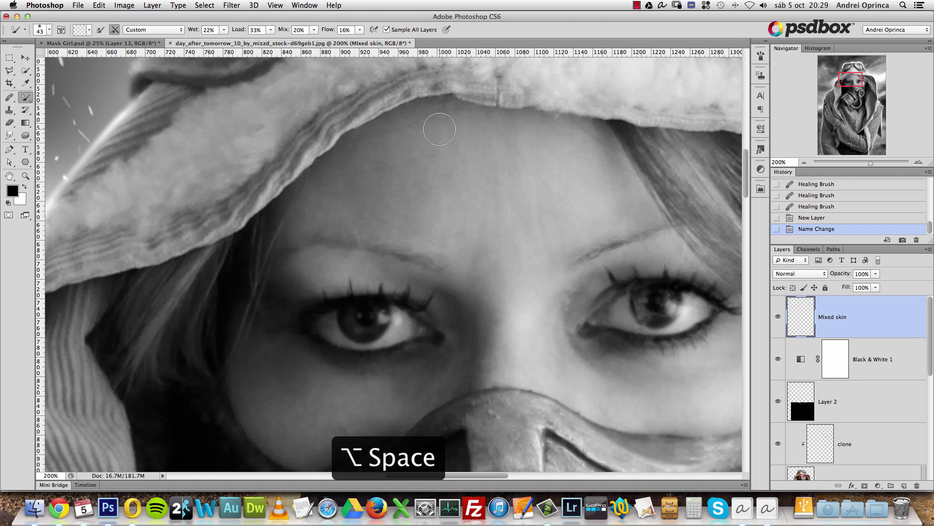
{"action": "scroll", "coordinate": [440, 130], "scroll_direction": "left", "scroll_amount": 5}
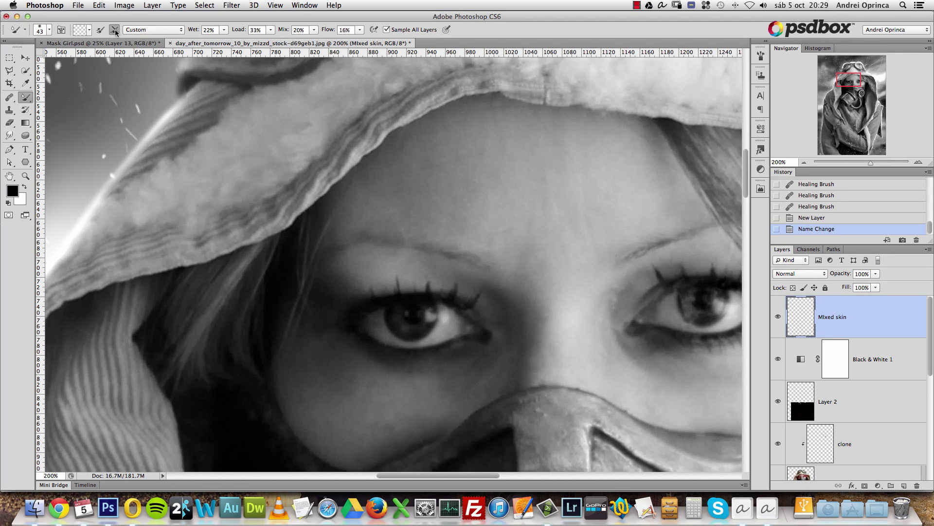
Step: Blend the skin from the nose bridge up across the forehead to the hood edge with a 50 px Mixer Brush that is cleaned after each stroke
{"action": "left_click", "coordinate": [115, 30]}
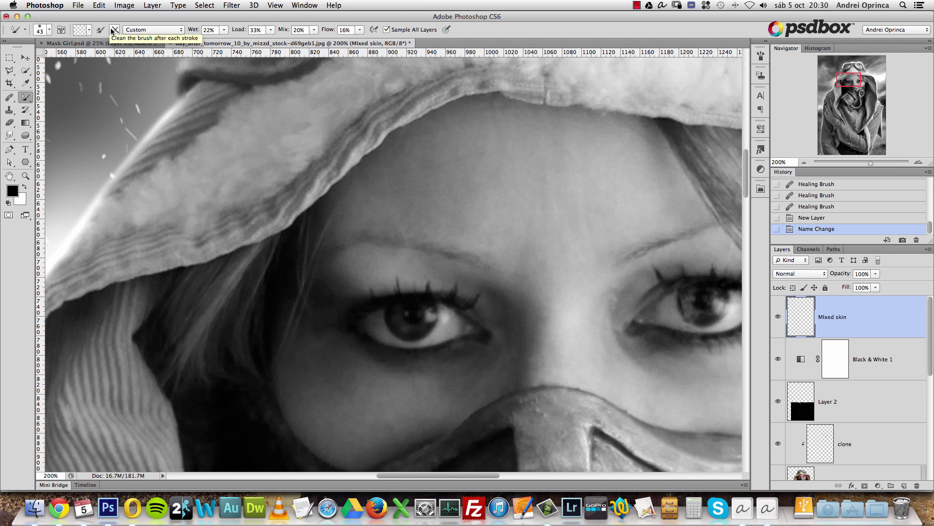
{"action": "left_click", "coordinate": [115, 30]}
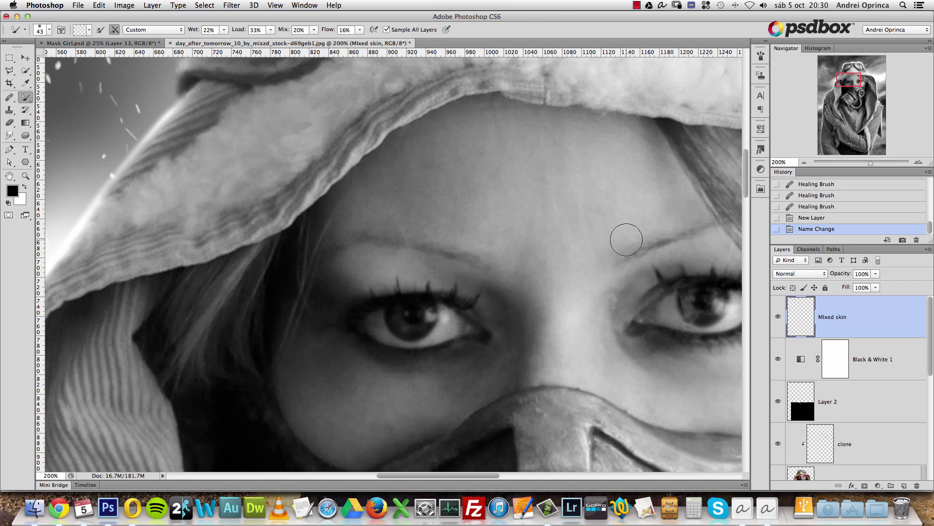
{"action": "scroll", "coordinate": [536, 252], "scroll_direction": "right", "scroll_amount": 2}
{"action": "scroll", "coordinate": [535, 252], "scroll_direction": "up", "scroll_amount": 1}
{"action": "key", "text": "alt+space"}
{"action": "left_click", "coordinate": [515, 244], "text": "alt"}
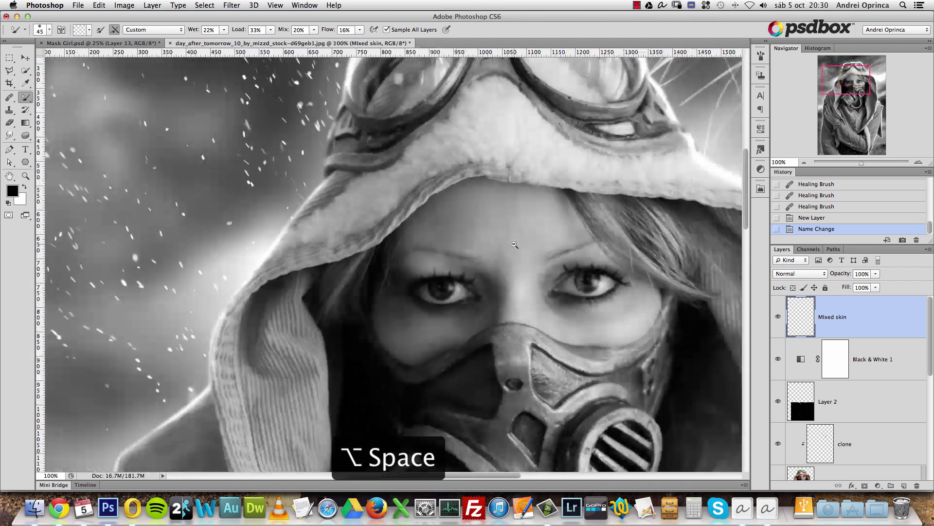
{"action": "left_click_drag", "start_coordinate": [511, 243], "coordinate": [492, 206]}
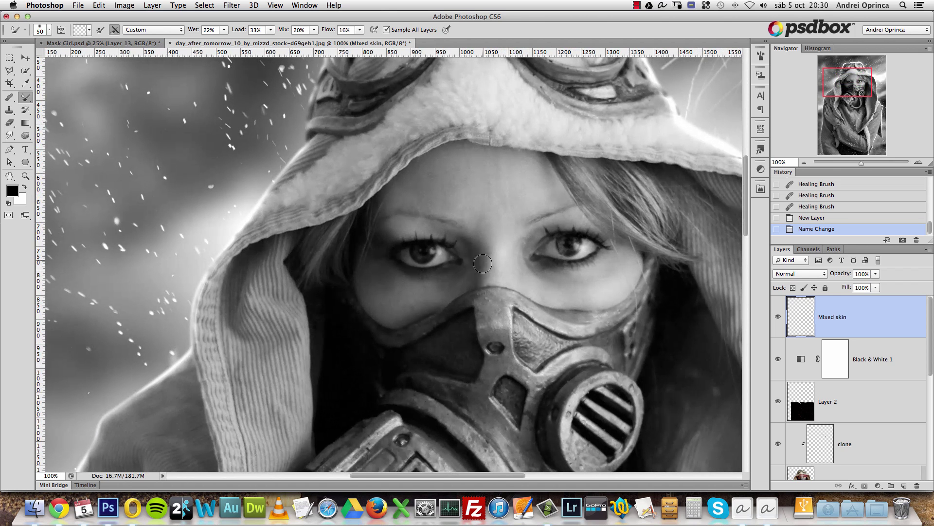
{"action": "left_click_drag", "start_coordinate": [484, 276], "coordinate": [482, 254]}
{"action": "mouse_move", "coordinate": [481, 240]}
{"action": "left_mouse_down"}
{"action": "mouse_move", "coordinate": [493, 210]}
{"action": "mouse_move", "coordinate": [485, 200]}
{"action": "left_mouse_up"}
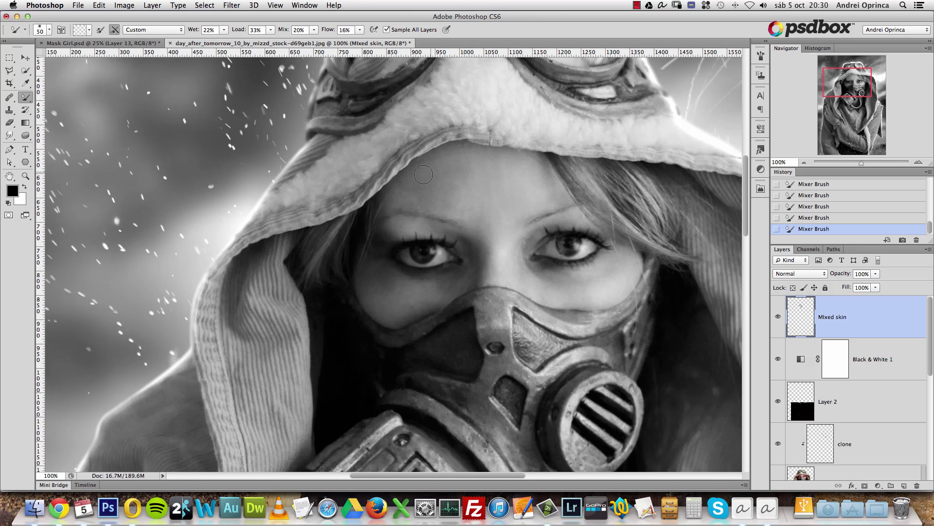
{"action": "key", "text": "alt+super+z"}
{"action": "left_click_drag", "start_coordinate": [400, 181], "coordinate": [468, 150]}
Step: Smooth the upper eyelid between brow and lashes of the shaded eye with a 40 px Mixer Brush
{"action": "left_click", "coordinate": [456, 278], "text": "super"}
{"action": "key", "text": "bracketleft"}
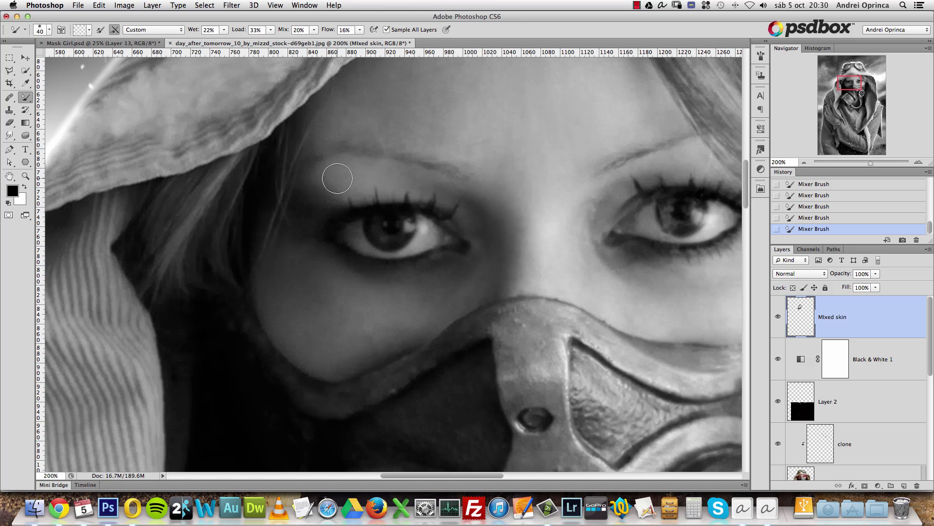
{"action": "key", "text": "bracketleft"}
{"action": "key", "text": "bracketright"}
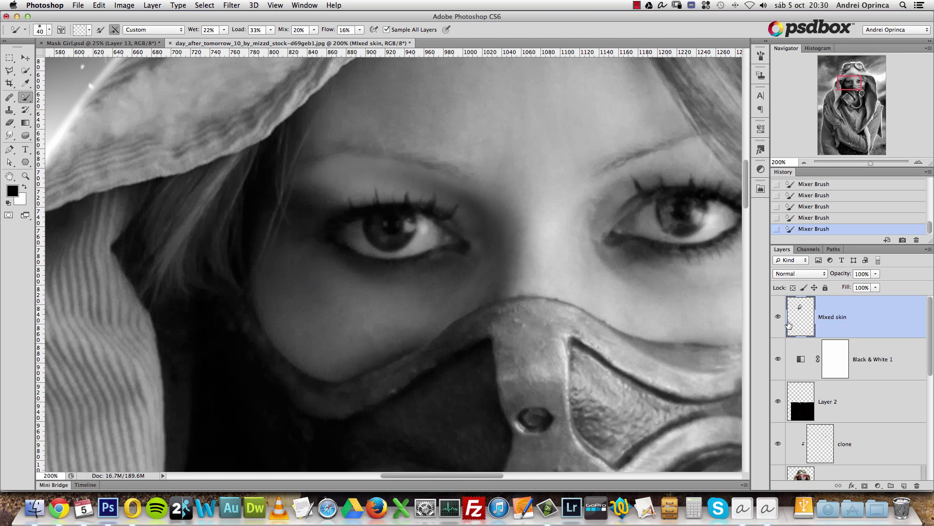
{"action": "key", "text": "alt+super+z"}
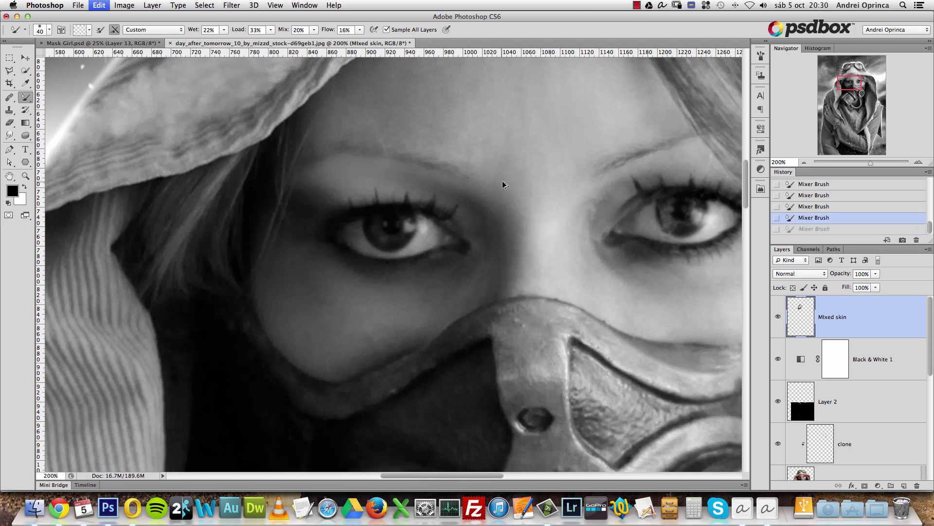
{"action": "key", "text": "alt+super+z"}
{"action": "left_click_drag", "start_coordinate": [397, 174], "coordinate": [440, 193]}
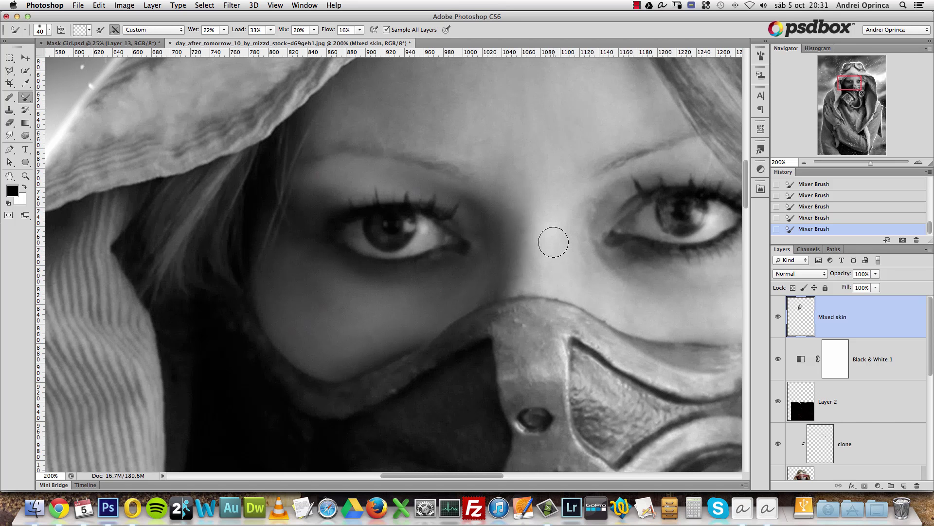
Step: Blend the skin on the nose bridge and below the brightly lit eye with the 40 px Mixer Brush
{"action": "left_click_drag", "start_coordinate": [626, 271], "coordinate": [404, 161]}
{"action": "left_click_drag", "start_coordinate": [549, 191], "coordinate": [538, 250]}
{"action": "left_click_drag", "start_coordinate": [529, 214], "coordinate": [537, 252]}
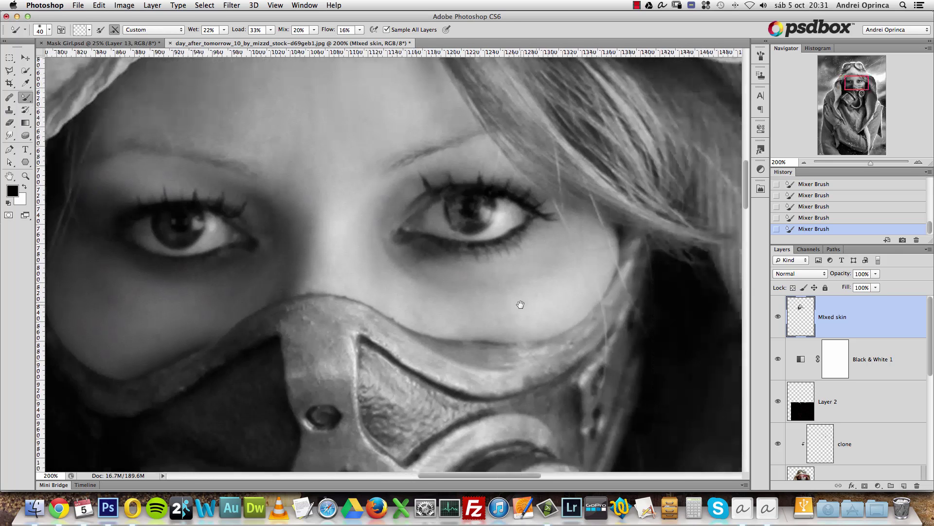
{"action": "left_click_drag", "start_coordinate": [655, 314], "coordinate": [508, 305]}
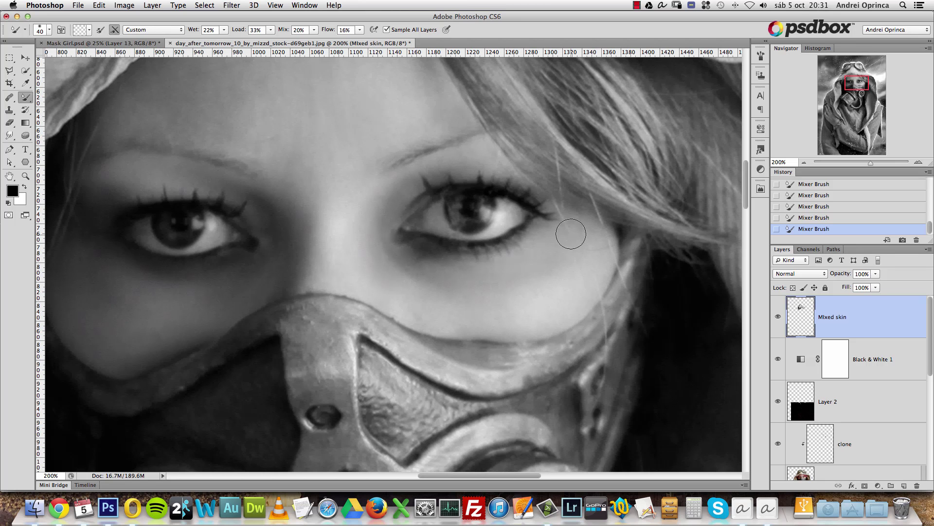
Step: Smooth the remaining streaks on the forehead with the Mixer Brush at 70 and 60 px
{"action": "key", "text": "alt+space"}
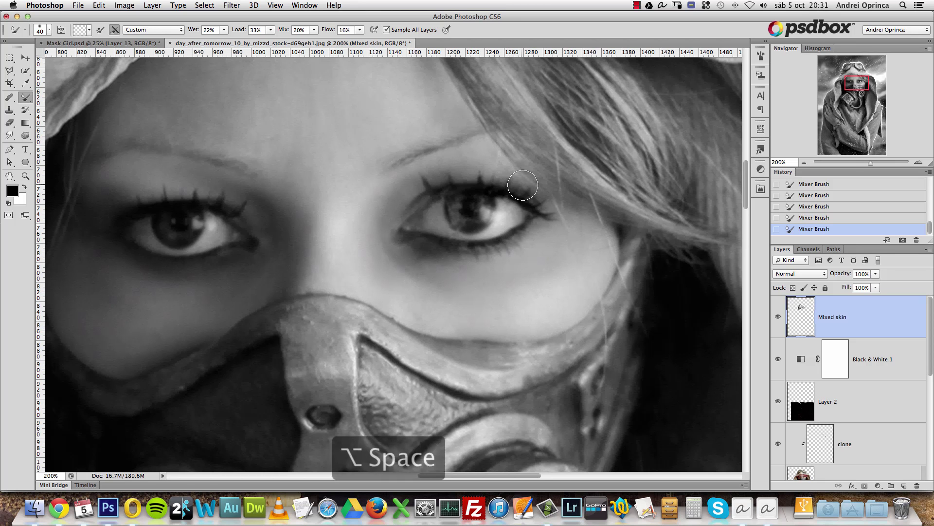
{"action": "left_click", "coordinate": [523, 185], "text": "alt"}
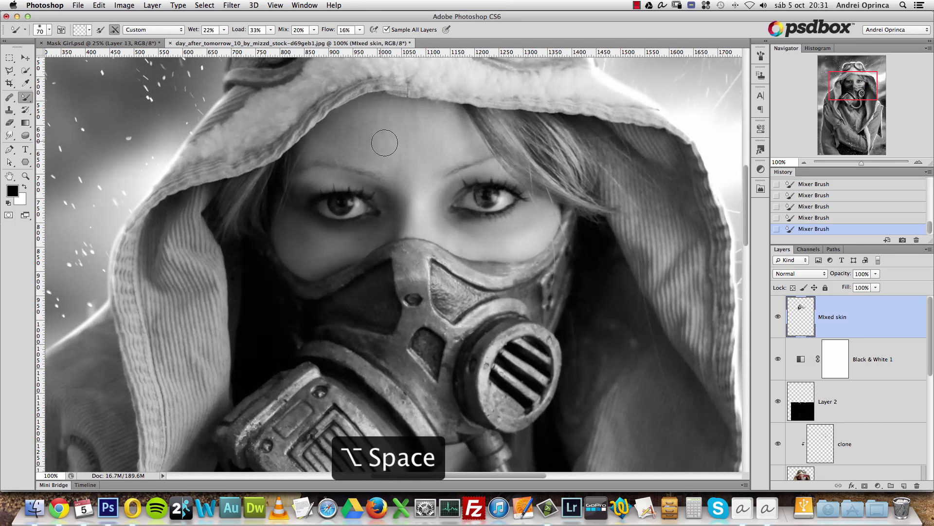
{"action": "key", "text": "bracketright"}
{"action": "key", "text": "bracketright"}
{"action": "key", "text": "bracketleft"}
{"action": "key", "text": "bracketleft"}
{"action": "key", "text": "bracketleft"}
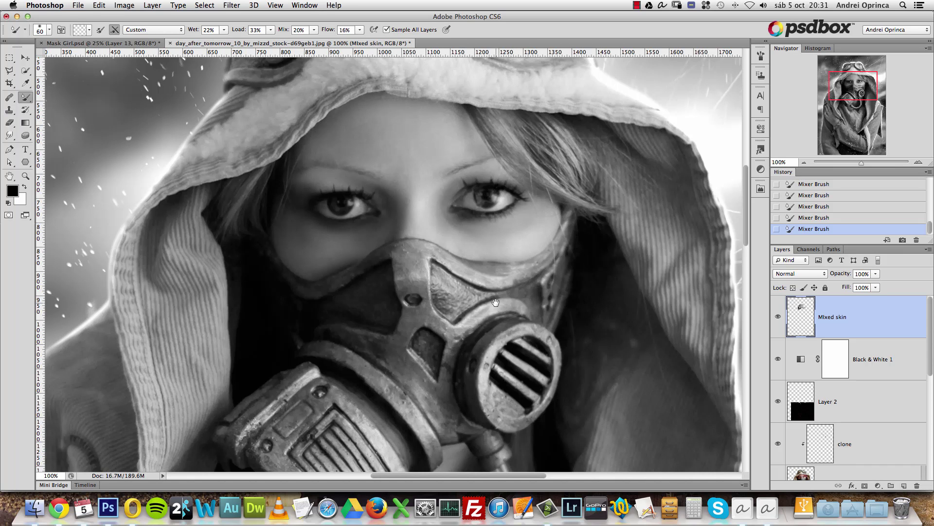
Step: Smooth the mask's upper rim below the brightly lit eye and its textured triangular panel with the Mixer Brush at 10 and 20 px
{"action": "left_click", "coordinate": [492, 309]}
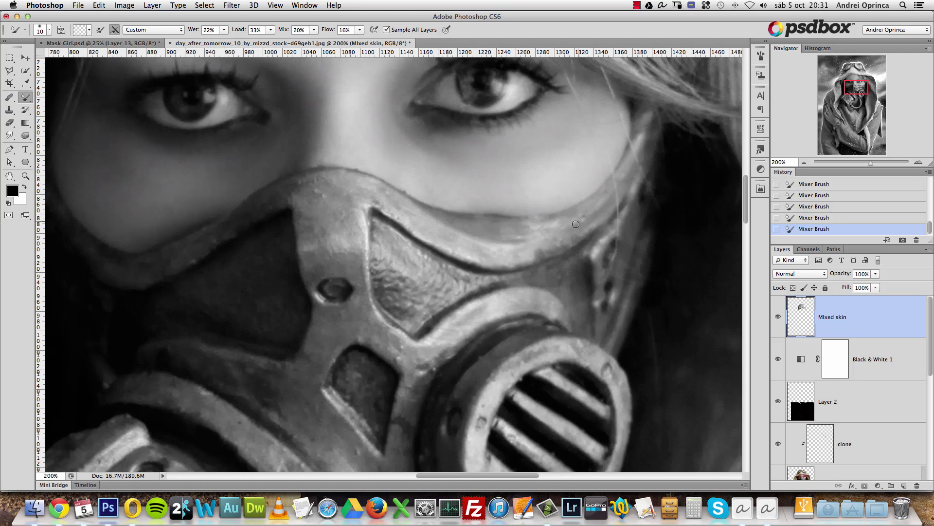
{"action": "key", "text": "bracketright"}
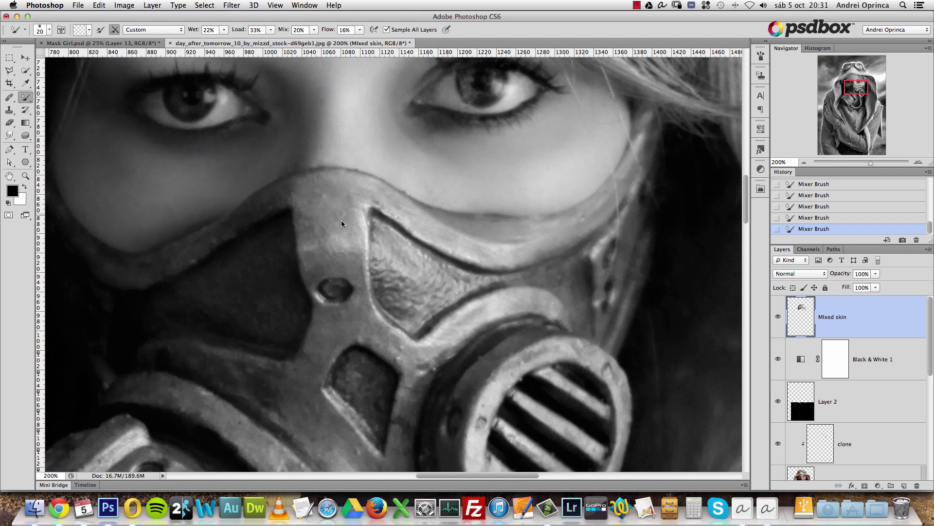
{"action": "key", "text": "bracketright"}
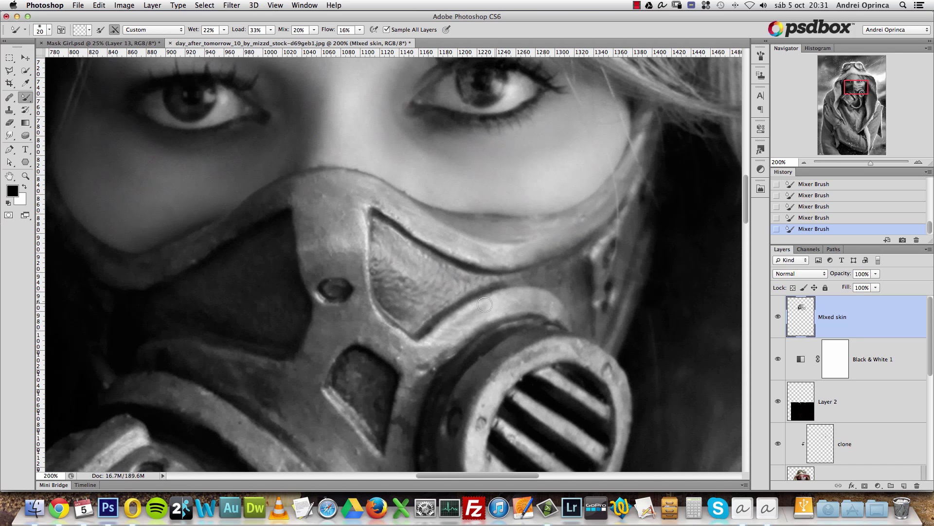
Step: Smooth the recessed panel beside the mask's nose bridge with the 20 px Mixer Brush
{"action": "mouse_move", "coordinate": [375, 234]}
{"action": "left_mouse_down"}
{"action": "mouse_move", "coordinate": [395, 311]}
{"action": "mouse_move", "coordinate": [381, 260]}
{"action": "mouse_move", "coordinate": [404, 266]}
{"action": "left_mouse_up"}
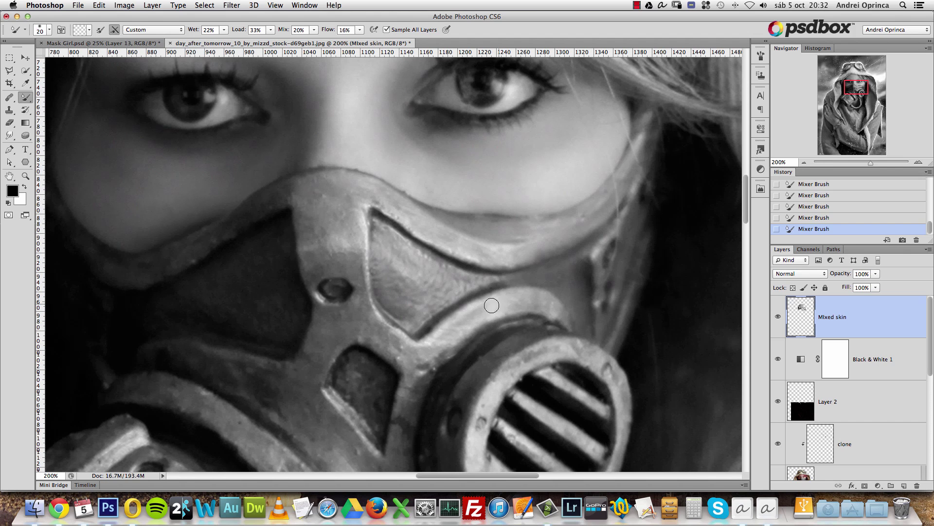
{"action": "left_click_drag", "start_coordinate": [545, 324], "coordinate": [603, 254]}
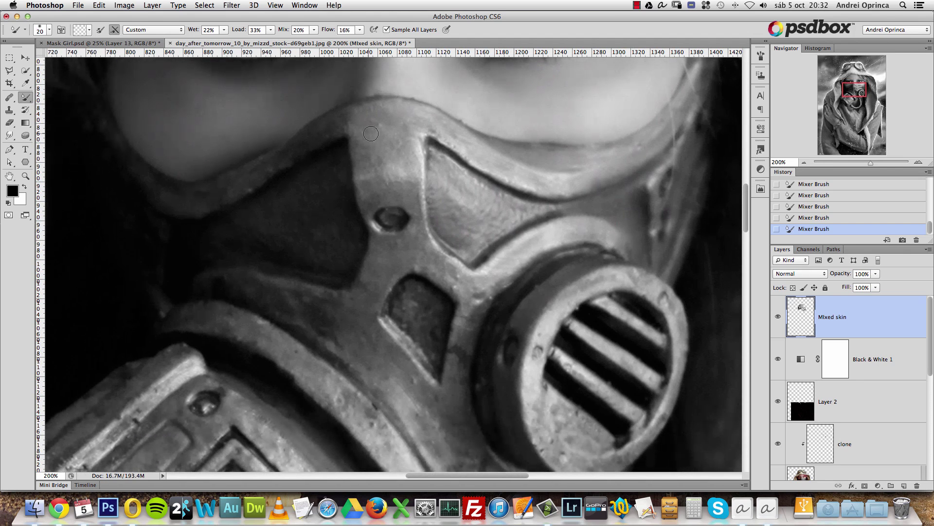
{"action": "scroll", "coordinate": [447, 220], "scroll_direction": "down", "scroll_amount": 1}
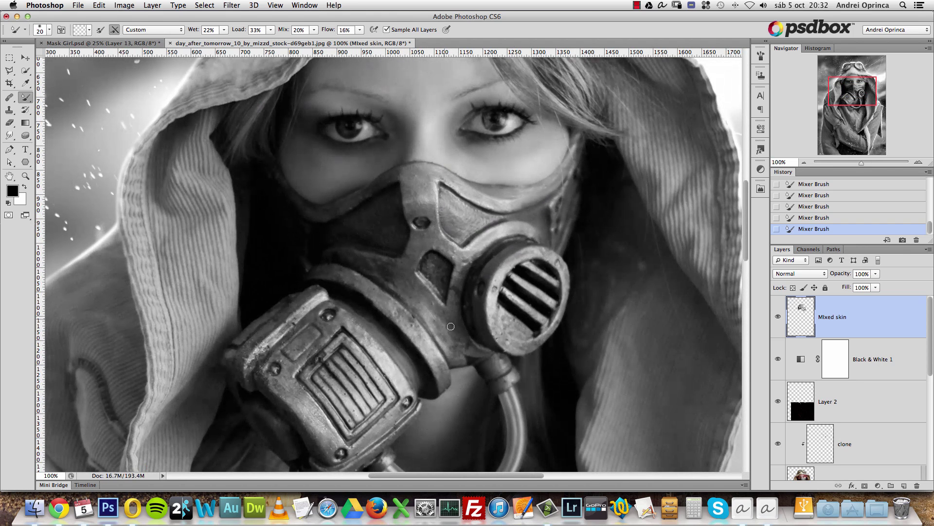
Step: Enlarge the Mixer Brush to 30 px and blend the mask body between the nose bridge and the box filter's ring
{"action": "key", "text": "super+space"}
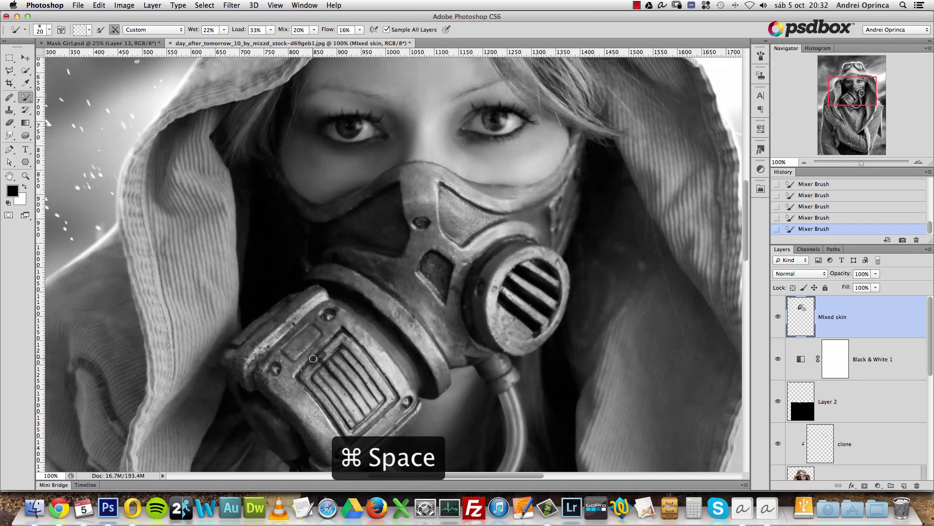
{"action": "left_click", "coordinate": [290, 350]}
{"action": "left_click_drag", "start_coordinate": [333, 331], "coordinate": [432, 247]}
{"action": "left_click", "coordinate": [430, 275], "text": "alt"}
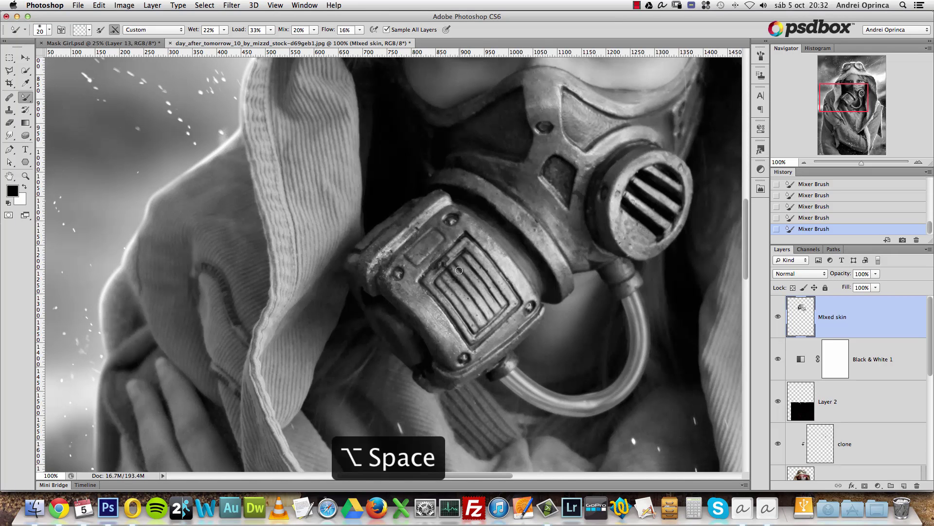
{"action": "left_click_drag", "start_coordinate": [541, 186], "coordinate": [460, 264]}
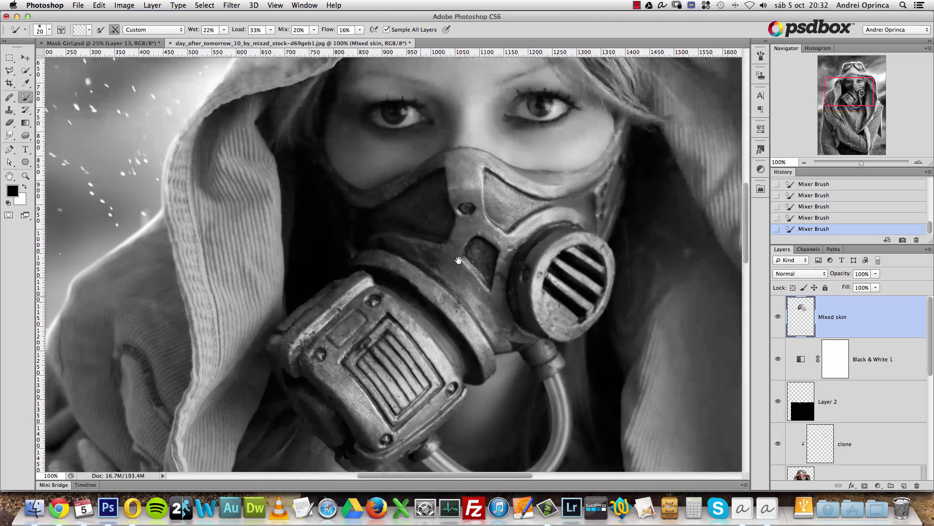
{"action": "left_click", "coordinate": [442, 202], "text": "super"}
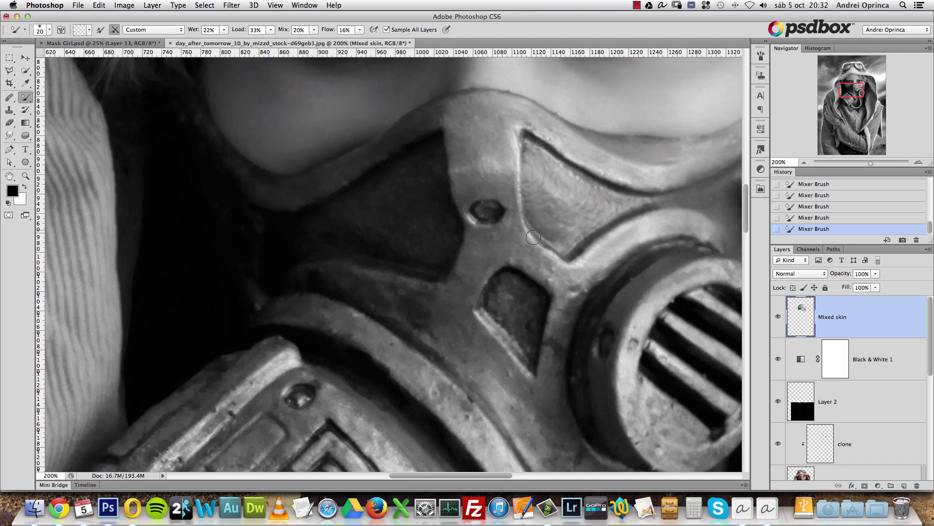
{"action": "left_click_drag", "start_coordinate": [601, 223], "coordinate": [511, 245]}
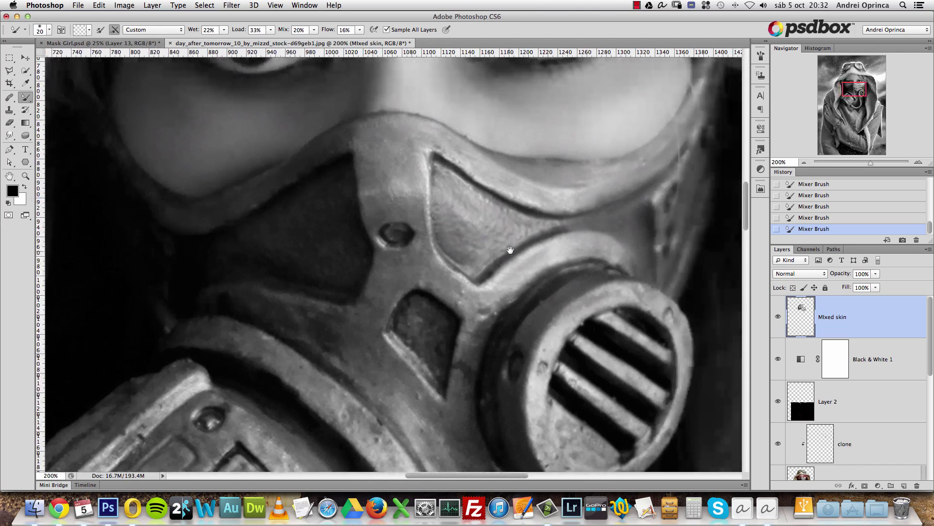
{"action": "left_click_drag", "start_coordinate": [406, 346], "coordinate": [438, 185]}
{"action": "key", "text": "bracketright"}
{"action": "left_click_drag", "start_coordinate": [348, 222], "coordinate": [354, 236]}
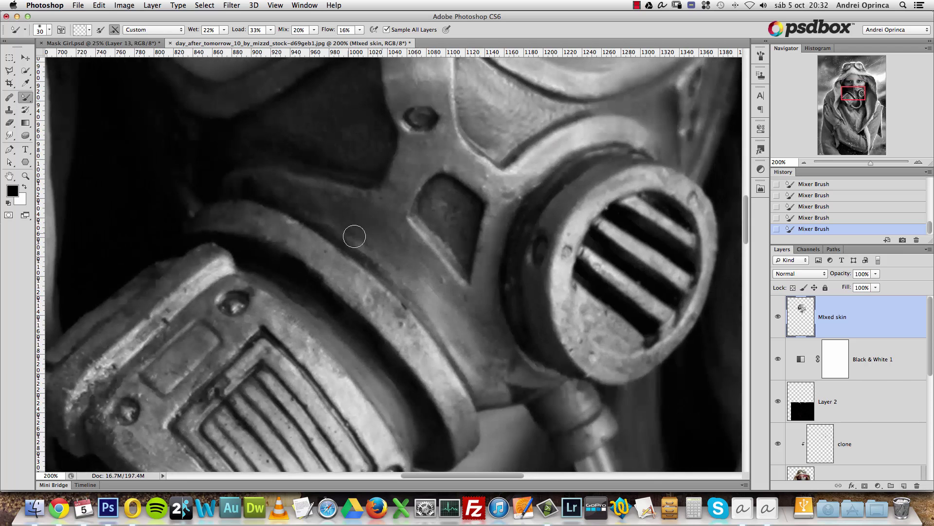
Step: Smooth the rough texture on the connecting ring and the box filter's outer housing with the Mixer Brush
{"action": "left_click_drag", "start_coordinate": [420, 214], "coordinate": [496, 269]}
{"action": "left_click_drag", "start_coordinate": [421, 133], "coordinate": [431, 199]}
{"action": "left_click_drag", "start_coordinate": [469, 287], "coordinate": [607, 200]}
{"action": "left_click_drag", "start_coordinate": [549, 279], "coordinate": [526, 161]}
{"action": "left_click_drag", "start_coordinate": [637, 384], "coordinate": [594, 273]}
{"action": "left_click_drag", "start_coordinate": [252, 214], "coordinate": [281, 250]}
Step: Blend the fine details around the box filter's grille and front plate with Mixer Brush sizes between 9 and 20 px
{"action": "key", "text": "bracketleft"}
{"action": "mouse_move", "coordinate": [307, 133]}
{"action": "left_mouse_down"}
{"action": "mouse_move", "coordinate": [340, 194]}
{"action": "mouse_move", "coordinate": [357, 187]}
{"action": "left_mouse_up"}
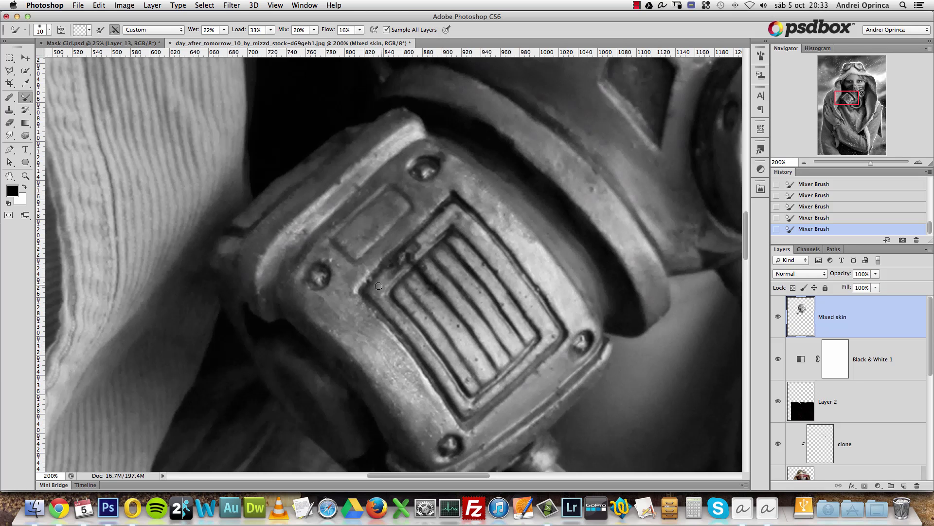
{"action": "key", "text": "bracketright"}
{"action": "key", "text": "bracketright"}
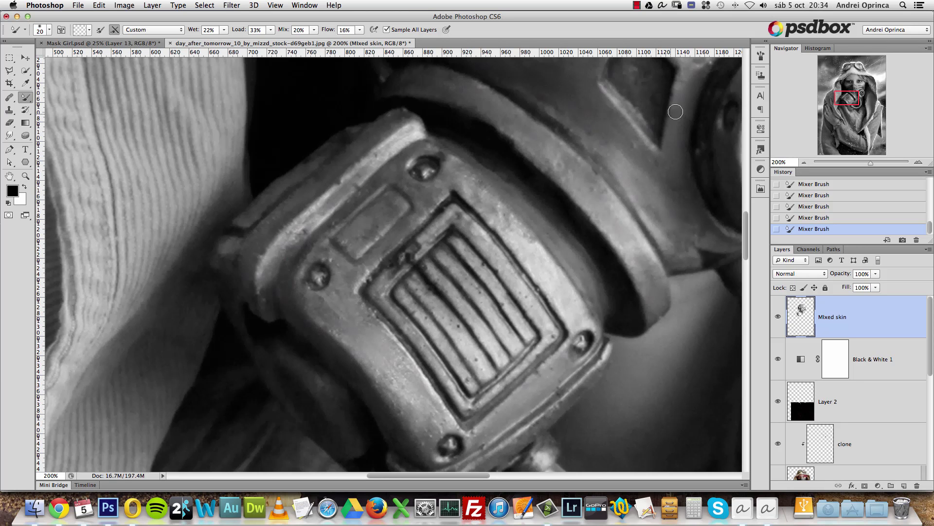
{"action": "key", "text": "bracketleft"}
{"action": "key", "text": "bracketleft"}
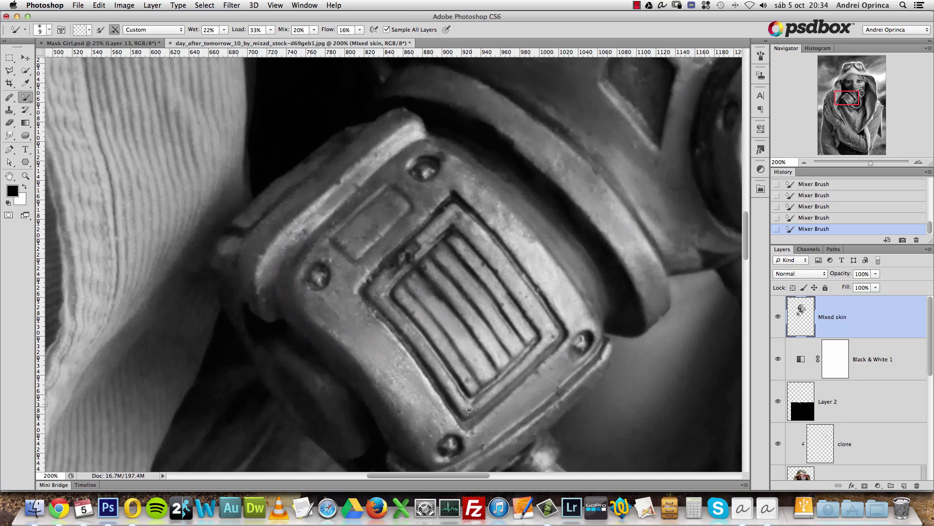
{"action": "scroll", "coordinate": [563, 238], "scroll_direction": "down", "scroll_amount": 5}
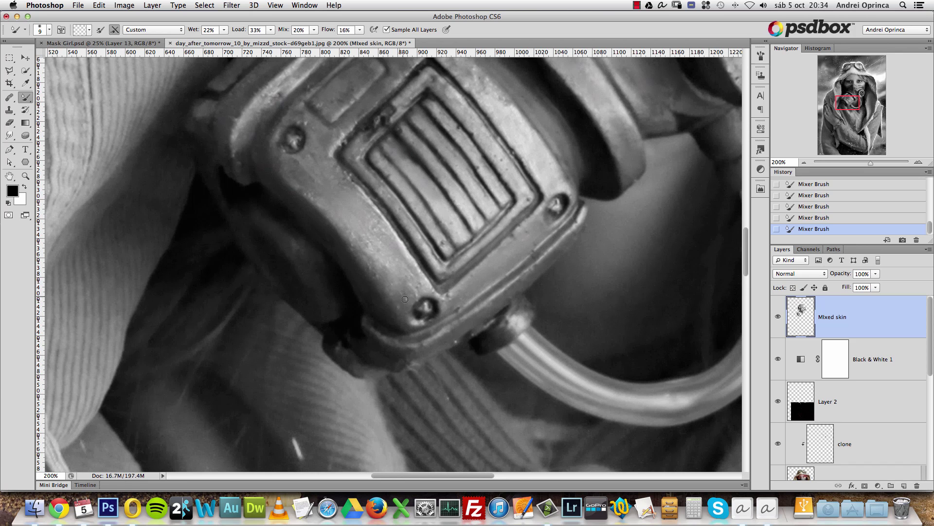
{"action": "left_click", "coordinate": [328, 290], "text": "alt"}
{"action": "left_click_drag", "start_coordinate": [514, 241], "coordinate": [430, 312]}
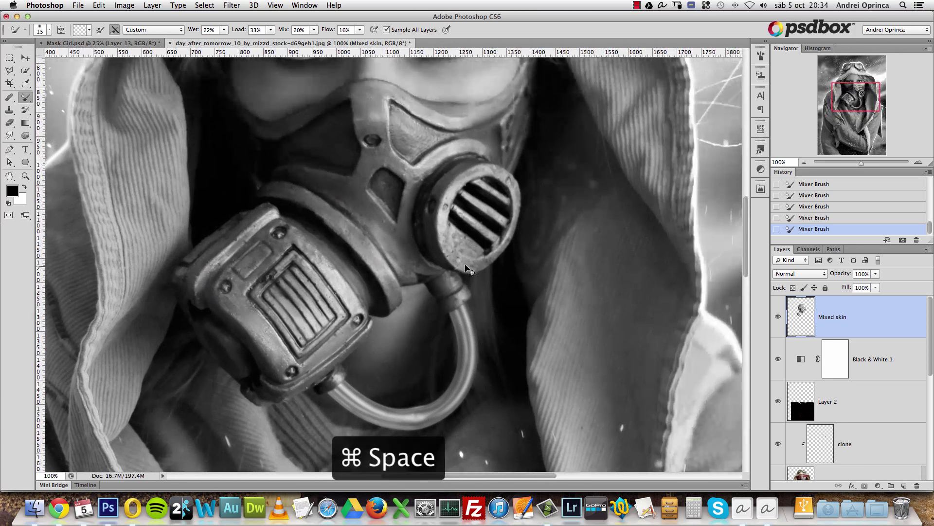
Step: Reduce the Mixer Brush to 9 px for detail work on the round filter's grille
{"action": "left_click", "coordinate": [479, 255], "text": "super"}
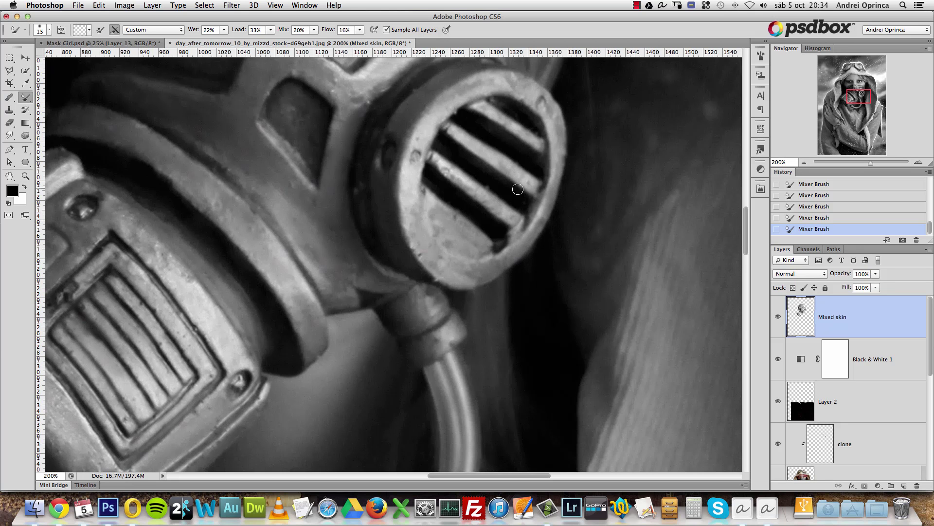
{"action": "key", "text": "bracketleft"}
{"action": "key", "text": "bracketleft"}
{"action": "scroll", "coordinate": [506, 219], "scroll_direction": "up", "scroll_amount": 3}
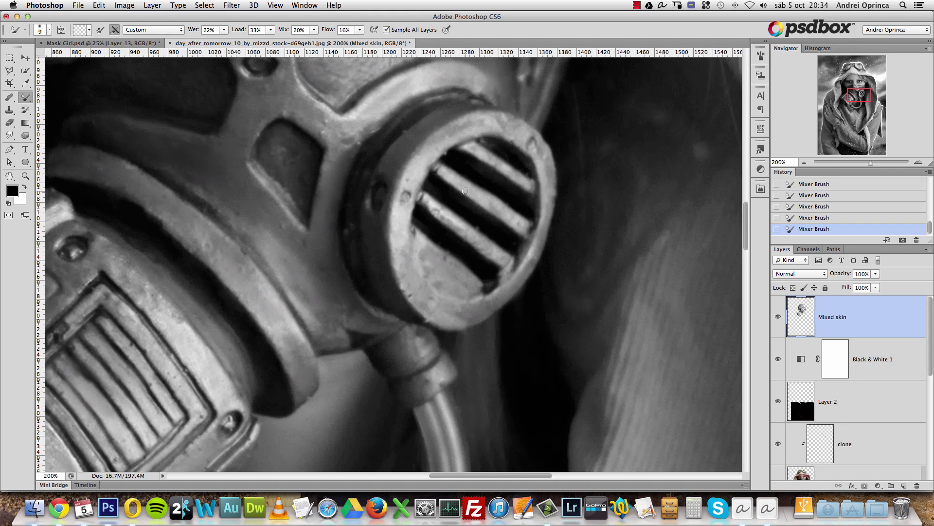
{"action": "key", "text": "bracketright"}
{"action": "key", "text": "bracketright"}
{"action": "key", "text": "bracketright"}
{"action": "key", "text": "bracketright"}
{"action": "key", "text": "bracketright"}
{"action": "left_click_drag", "start_coordinate": [423, 247], "coordinate": [423, 262]}
{"action": "key", "text": "alt+super+z"}
Step: Smooth the round filter's grille slats with a 15 px Mixer Brush and enlarge the brush to 25 px
{"action": "key", "text": "bracketright"}
{"action": "key", "text": "bracketright"}
{"action": "key", "text": "bracketright"}
{"action": "key", "text": "bracketleft"}
{"action": "key", "text": "bracketleft"}
{"action": "key", "text": "bracketleft"}
{"action": "key", "text": "bracketleft"}
{"action": "key", "text": "bracketleft"}
{"action": "key", "text": "bracketleft"}
{"action": "key", "text": "bracketleft"}
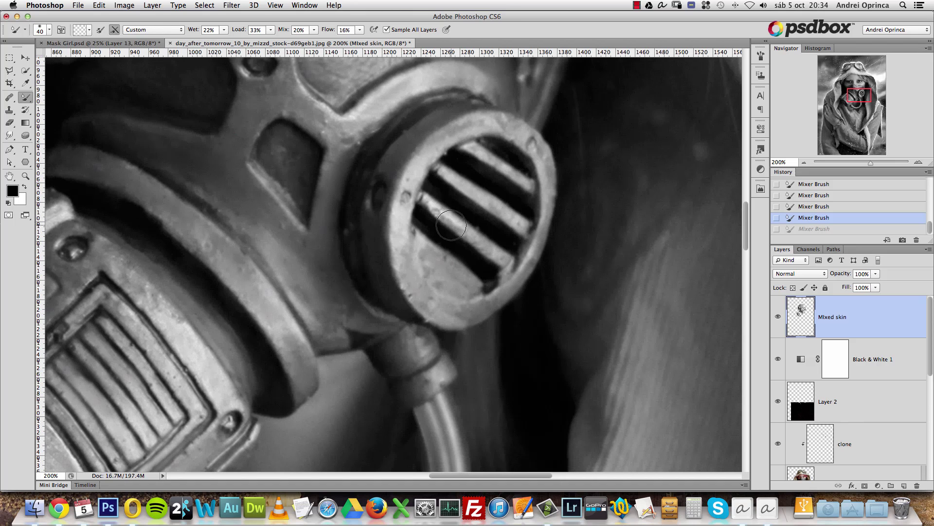
{"action": "left_click_drag", "start_coordinate": [452, 216], "coordinate": [454, 227]}
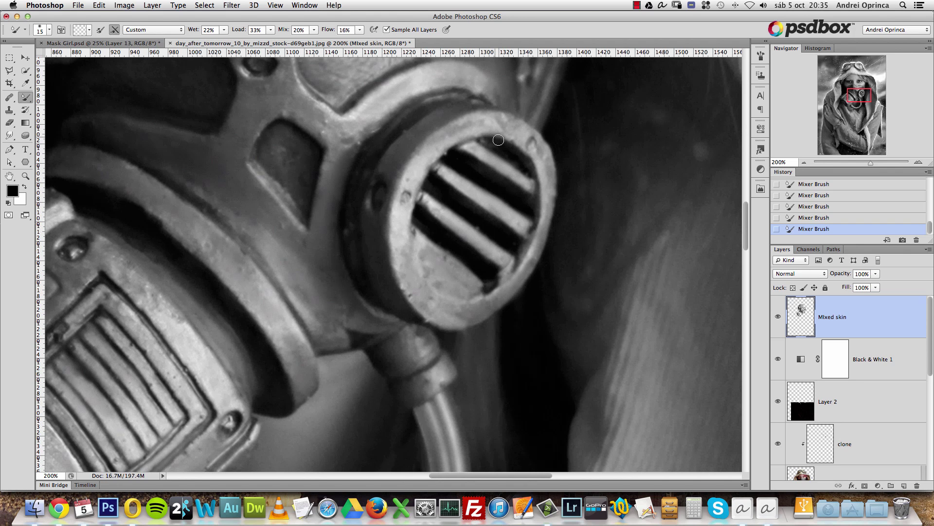
{"action": "key", "text": "bracketright"}
{"action": "key", "text": "bracketright"}
{"action": "key", "text": "ctrl+minus"}
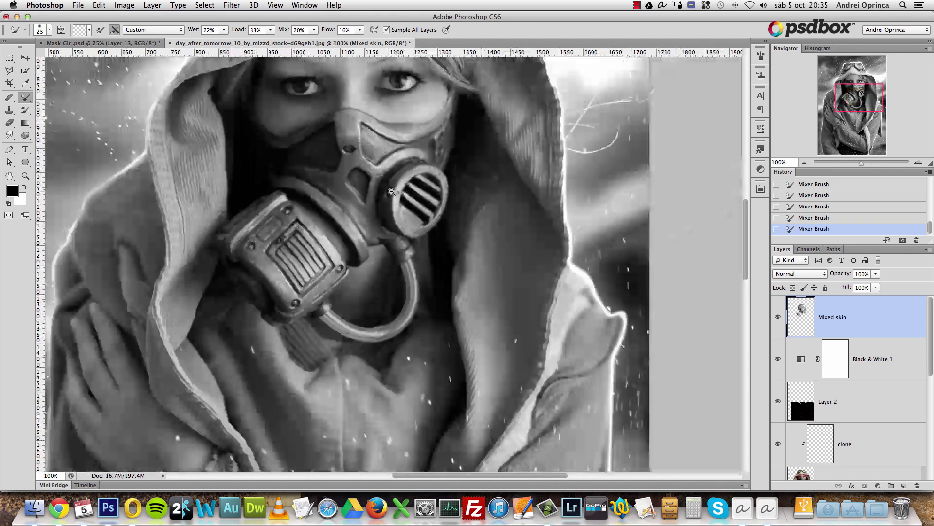
{"action": "key", "text": "ctrl+minus"}
{"action": "scroll", "coordinate": [474, 167], "scroll_direction": "down", "scroll_amount": 5}
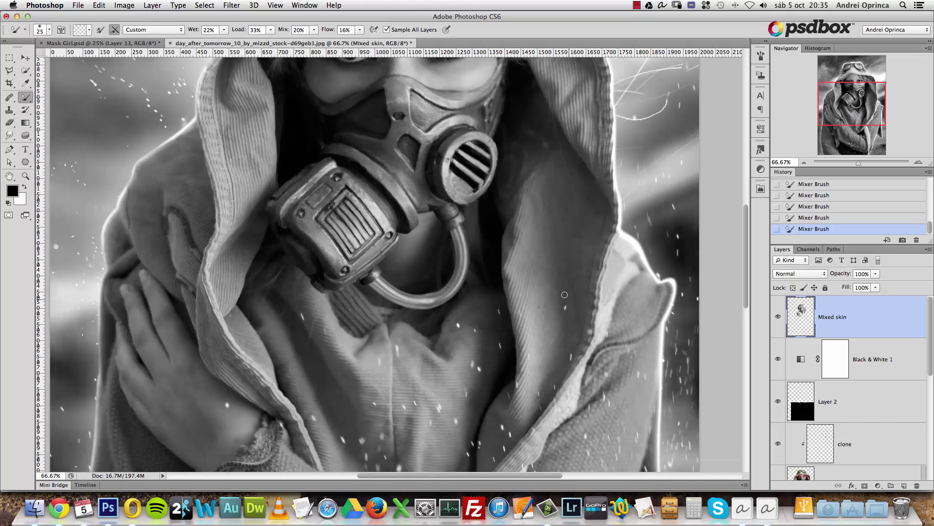
{"action": "key", "text": "super+space"}
{"action": "left_click", "coordinate": [516, 263]}
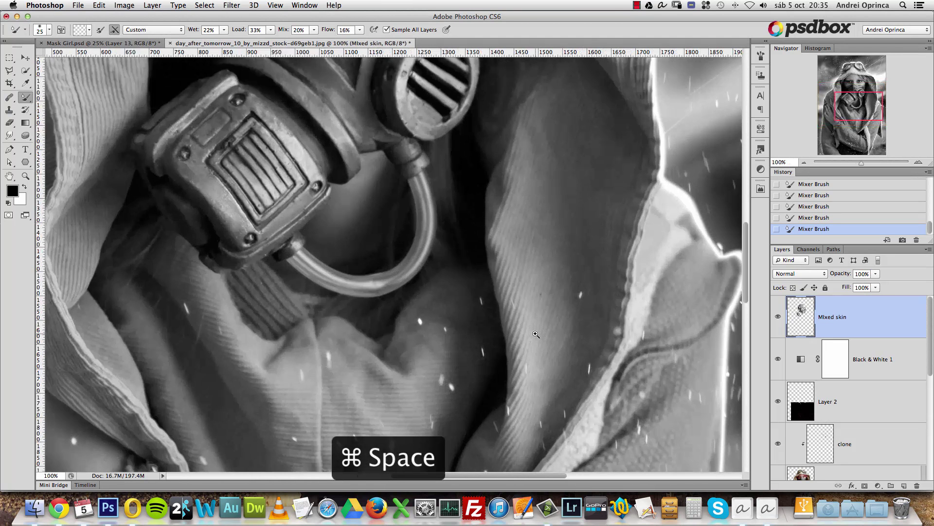
{"action": "left_click", "coordinate": [519, 282]}
{"action": "left_click_drag", "start_coordinate": [497, 297], "coordinate": [410, 373]}
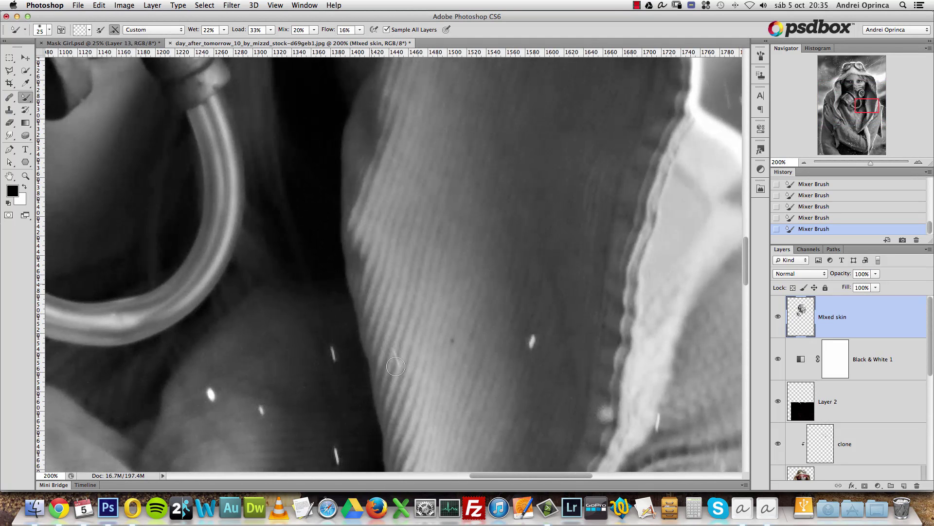
{"action": "key", "text": "alt+super+z"}
{"action": "key", "text": "alt+space"}
{"action": "left_click", "coordinate": [420, 326]}
{"action": "key", "text": "bracketleft"}
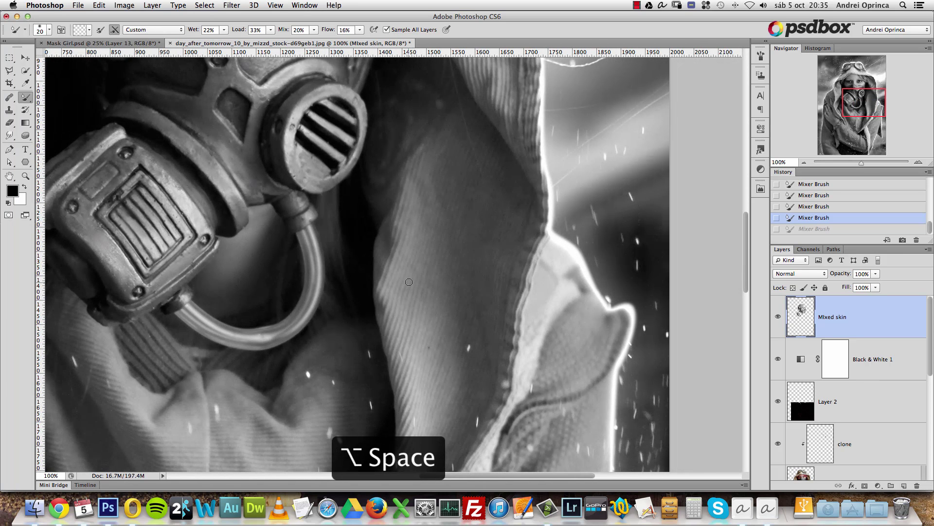
{"action": "key", "text": "bracketright"}
{"action": "key", "text": "bracketright"}
{"action": "key", "text": "bracketright"}
{"action": "left_click_drag", "start_coordinate": [424, 266], "coordinate": [407, 246]}
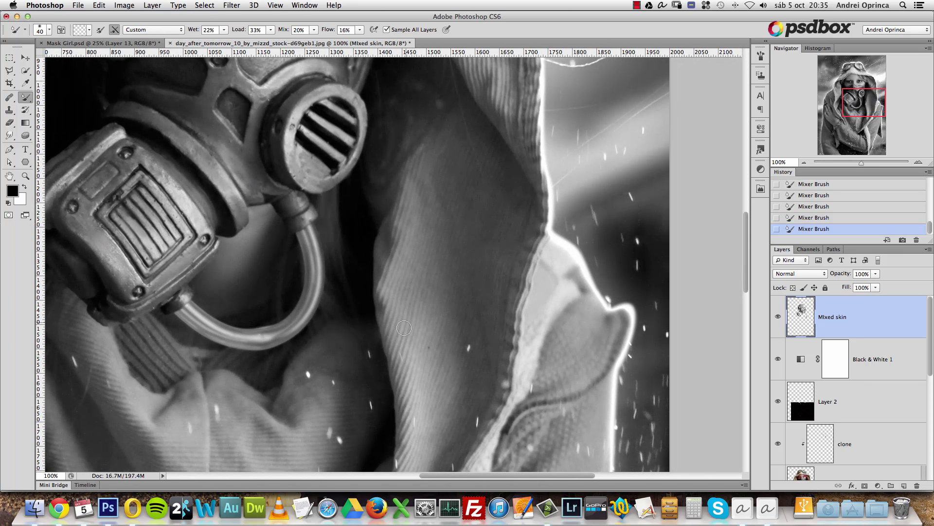
{"action": "key", "text": "alt+super+z"}
{"action": "key", "text": "alt+super+z"}
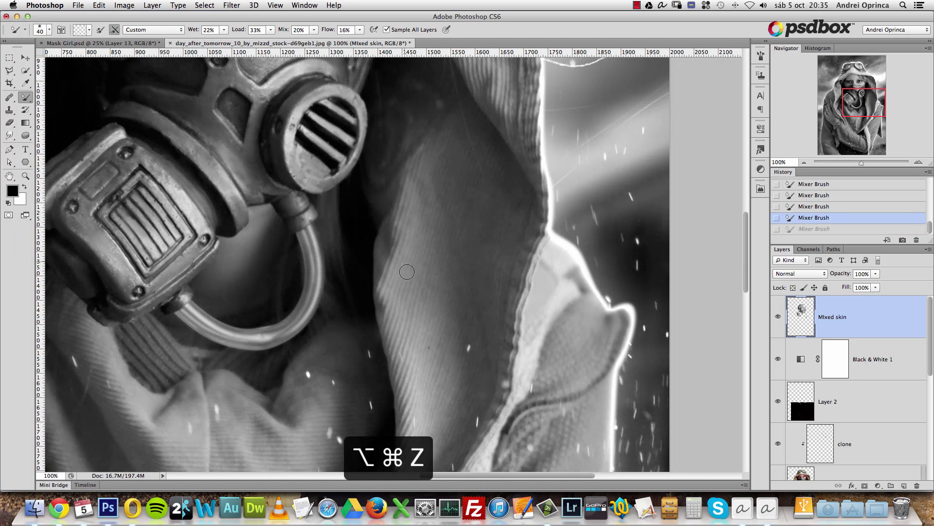
Step: Enlarge the Mixer Brush to 80 px and smooth the skin on the hand resting on the coat
{"action": "left_click_drag", "start_coordinate": [444, 355], "coordinate": [519, 281]}
{"action": "mouse_move", "coordinate": [512, 350]}
{"action": "left_mouse_down"}
{"action": "mouse_move", "coordinate": [569, 336]}
{"action": "mouse_move", "coordinate": [642, 268]}
{"action": "left_mouse_up"}
{"action": "key", "text": "super+minus"}
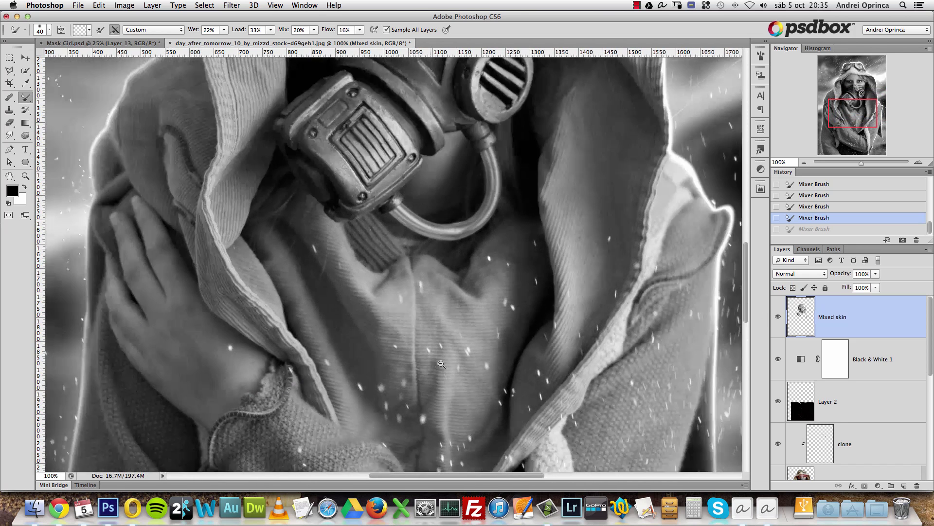
{"action": "mouse_move", "coordinate": [429, 373]}
{"action": "left_mouse_down"}
{"action": "mouse_move", "coordinate": [405, 259]}
{"action": "mouse_move", "coordinate": [545, 325]}
{"action": "left_mouse_up"}
{"action": "key", "text": "bracketright"}
{"action": "key", "text": "bracketright"}
{"action": "key", "text": "bracketright"}
{"action": "key", "text": "bracketright"}
{"action": "left_click_drag", "start_coordinate": [316, 231], "coordinate": [329, 274]}
{"action": "mouse_move", "coordinate": [301, 308]}
{"action": "left_mouse_down"}
{"action": "mouse_move", "coordinate": [334, 261]}
{"action": "mouse_move", "coordinate": [314, 232]}
{"action": "mouse_move", "coordinate": [314, 196]}
{"action": "mouse_move", "coordinate": [307, 282]}
{"action": "mouse_move", "coordinate": [325, 317]}
{"action": "mouse_move", "coordinate": [372, 313]}
{"action": "mouse_move", "coordinate": [349, 350]}
{"action": "left_mouse_up"}
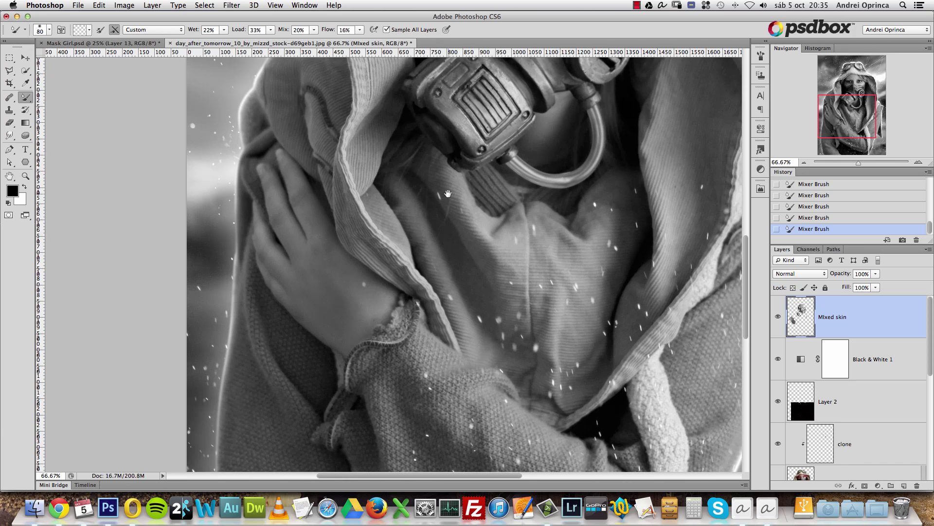
Step: Toggle the Mixed skin layer's visibility repeatedly to compare the portrait with and without the blending
{"action": "scroll", "coordinate": [349, 350], "scroll_direction": "up", "scroll_amount": 10}
{"action": "scroll", "coordinate": [349, 350], "scroll_direction": "right", "scroll_amount": 4}
{"action": "left_click", "coordinate": [777, 316]}
{"action": "left_click", "coordinate": [777, 316]}
{"action": "left_click", "coordinate": [777, 317]}
{"action": "left_click", "coordinate": [777, 316]}
{"action": "left_click", "coordinate": [777, 315]}
{"action": "left_click", "coordinate": [777, 316]}
{"action": "left_click", "coordinate": [777, 316]}
{"action": "left_click", "coordinate": [778, 317]}
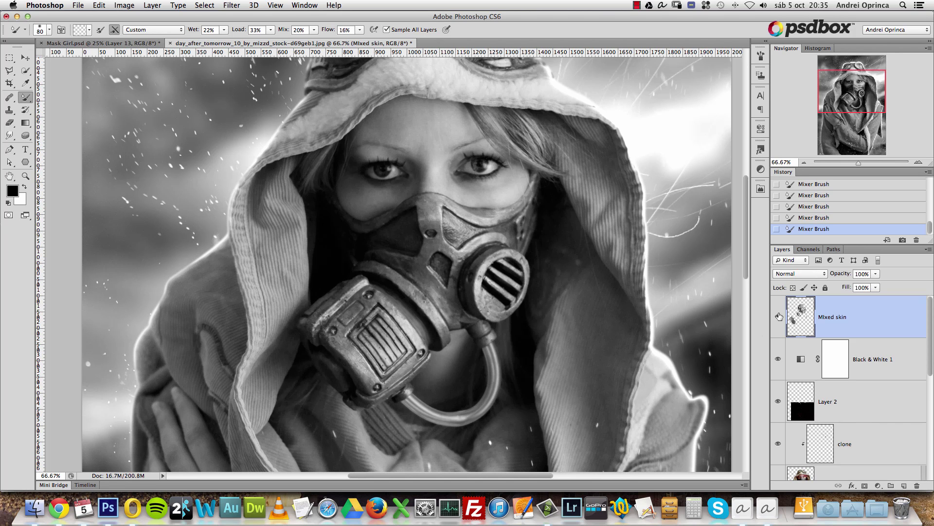
{"action": "left_click", "coordinate": [777, 316]}
{"action": "left_click_drag", "start_coordinate": [513, 168], "coordinate": [455, 300]}
{"action": "left_click", "coordinate": [778, 317]}
{"action": "left_click_drag", "start_coordinate": [532, 431], "coordinate": [515, 131]}
{"action": "mouse_move", "coordinate": [507, 63]}
{"action": "left_mouse_down"}
{"action": "mouse_move", "coordinate": [526, 172]}
{"action": "mouse_move", "coordinate": [515, 337]}
{"action": "mouse_move", "coordinate": [500, 352]}
{"action": "mouse_move", "coordinate": [540, 376]}
{"action": "left_mouse_up"}
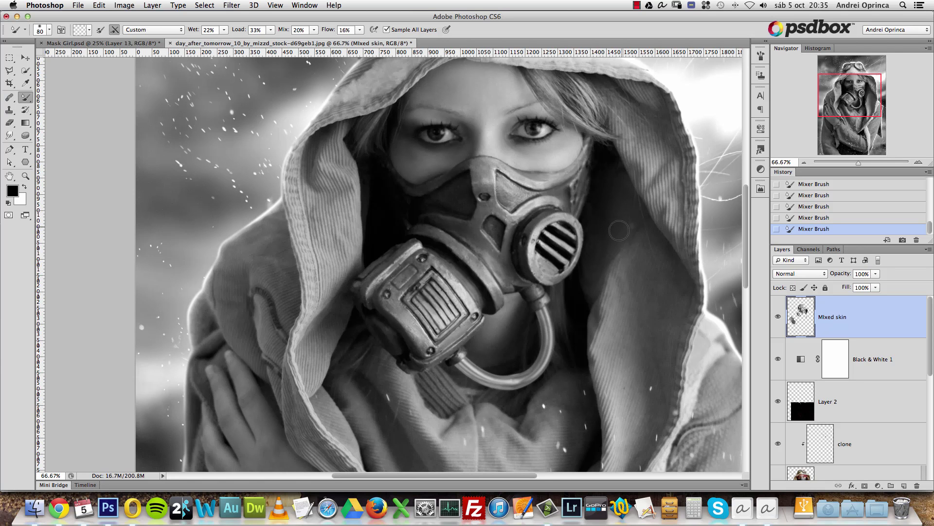
Step: Reduce the Mixer Brush size to 40 px
{"action": "key", "text": "bracketleft"}
{"action": "key", "text": "bracketleft"}
{"action": "key", "text": "bracketleft"}
{"action": "key", "text": "bracketleft"}
{"action": "left_click_drag", "start_coordinate": [674, 282], "coordinate": [520, 317]}
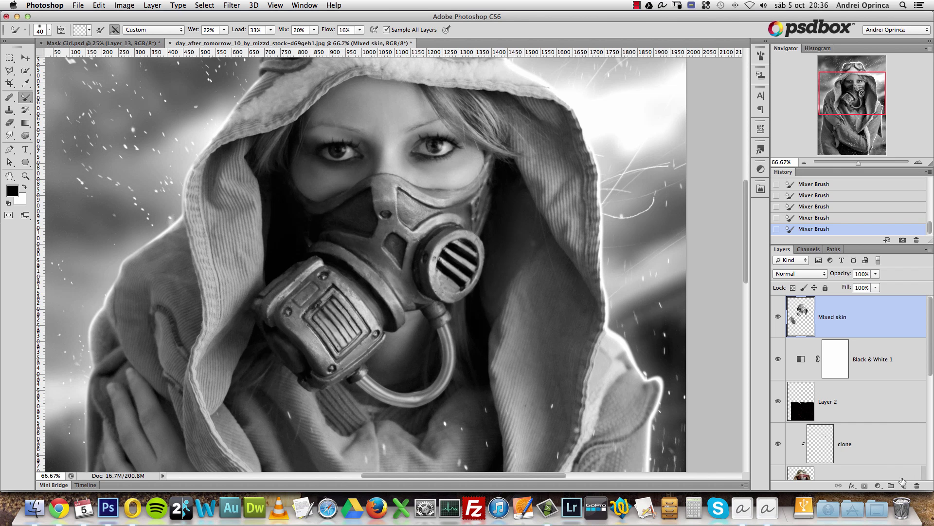
Step: Add a new layer above the Mixed skin layer and name it Dodge burn
{"action": "left_click", "coordinate": [635, 6]}
{"action": "left_click", "coordinate": [595, 6]}
{"action": "left_click", "coordinate": [905, 485]}
{"action": "double_click", "coordinate": [830, 318]}
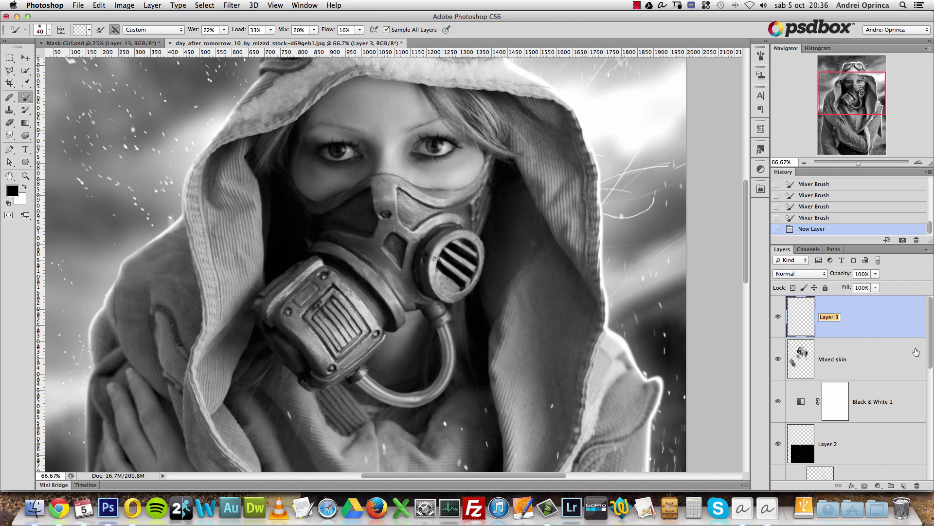
{"action": "type", "text": "Dodge burn"}
{"action": "key", "text": "Return"}
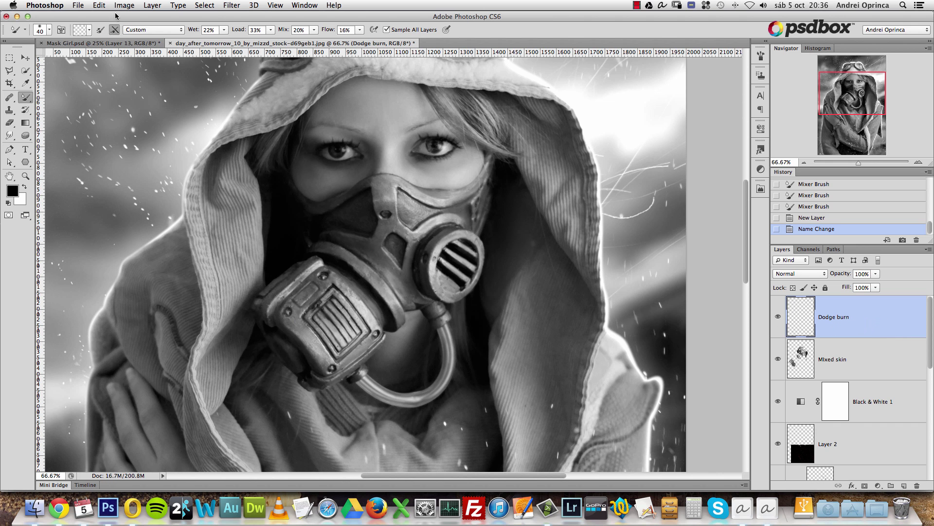
Step: Fill the Dodge burn layer with 50% Gray in Normal mode at 100% opacity
{"action": "left_click", "coordinate": [99, 6]}
{"action": "left_click", "coordinate": [175, 165]}
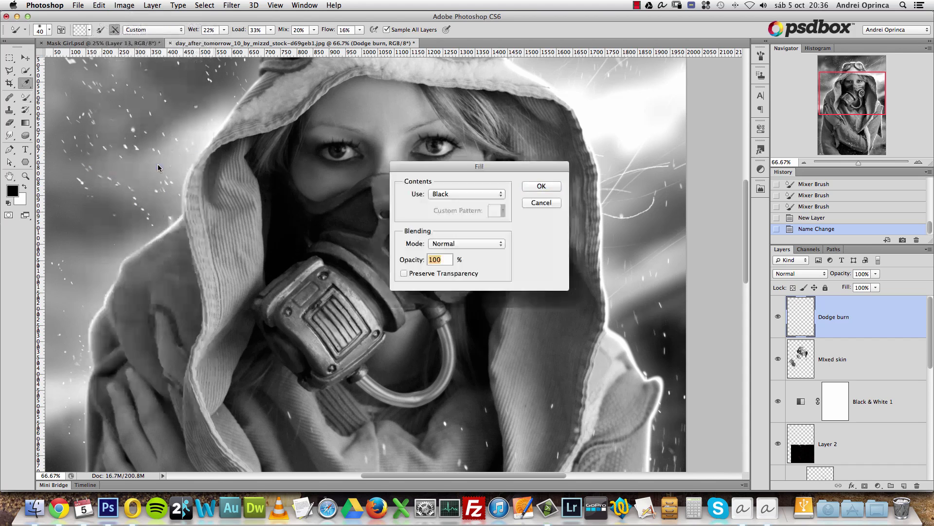
{"action": "left_click", "coordinate": [496, 197]}
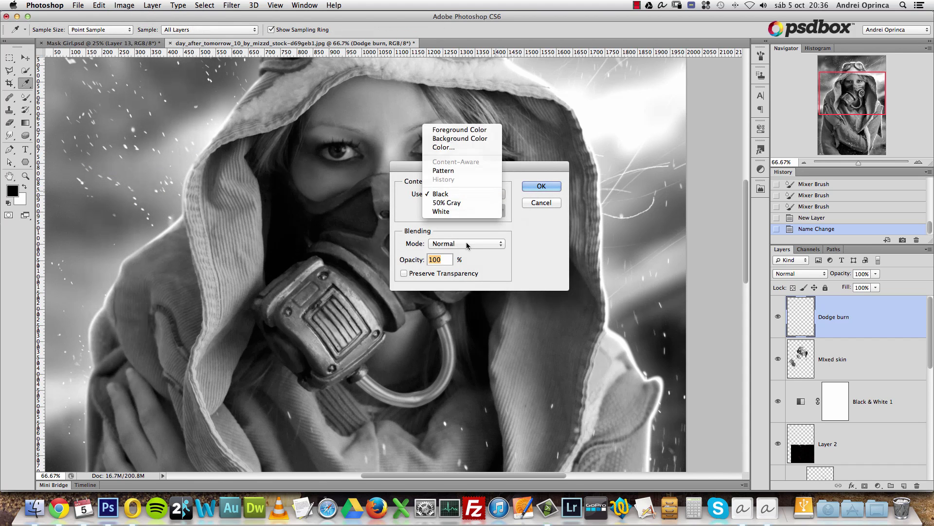
{"action": "left_click", "coordinate": [445, 204]}
{"action": "left_click", "coordinate": [543, 186]}
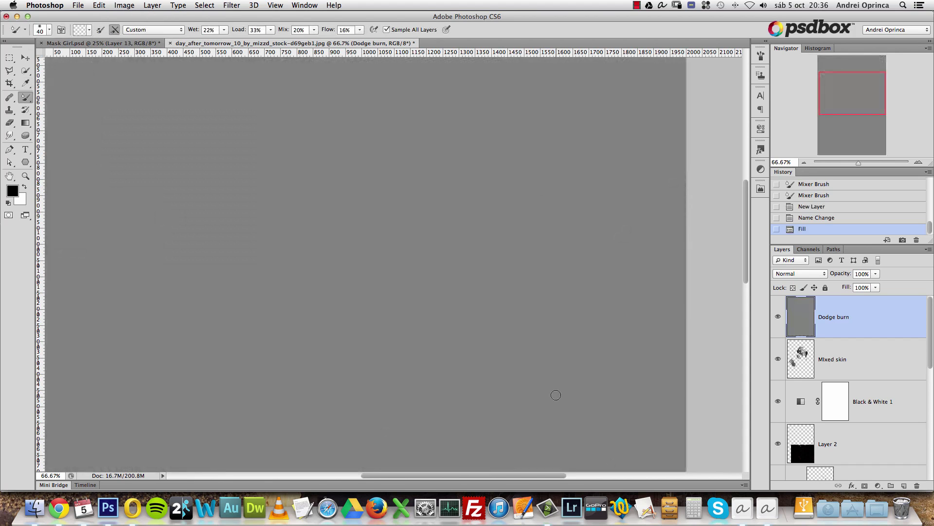
Step: Change the Dodge burn layer's blend mode to Soft Light
{"action": "left_click", "coordinate": [804, 162]}
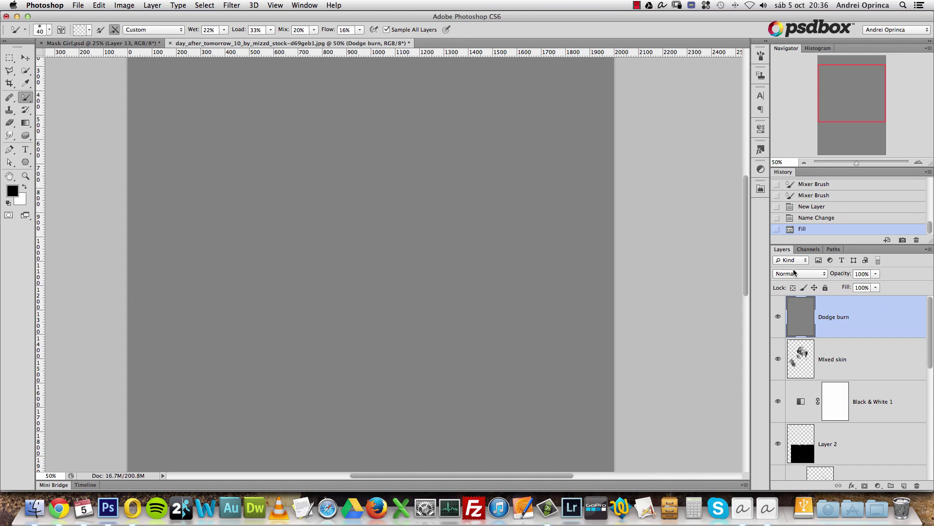
{"action": "left_click", "coordinate": [821, 274]}
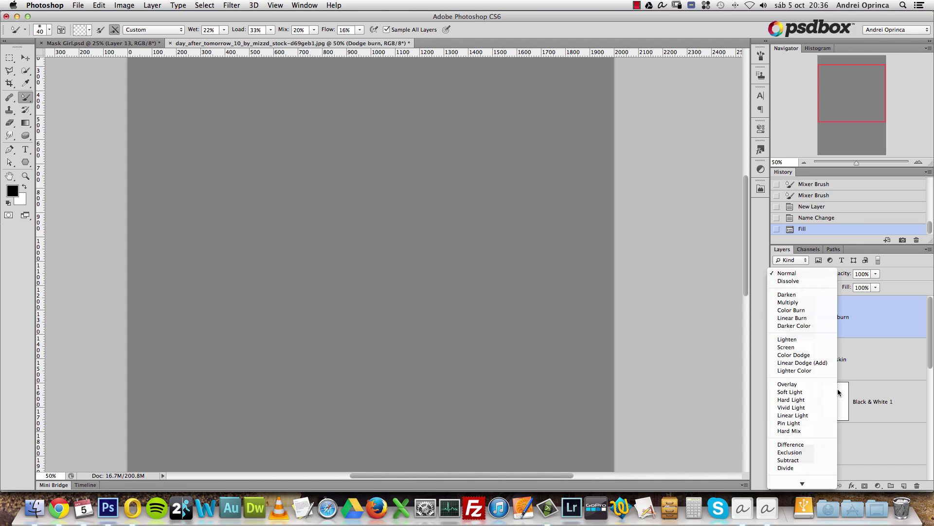
{"action": "left_click", "coordinate": [813, 392]}
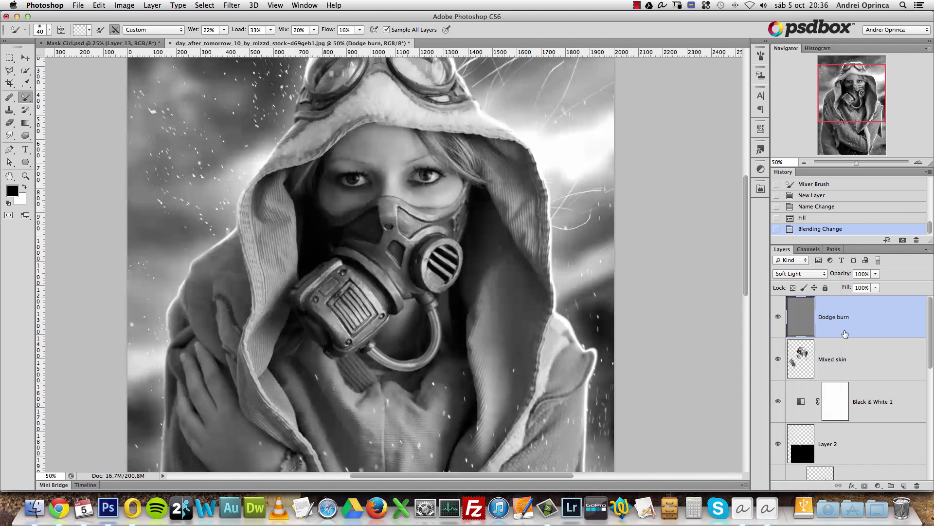
{"action": "mouse_move", "coordinate": [856, 89]}
{"action": "left_mouse_down"}
{"action": "mouse_move", "coordinate": [857, 81]}
{"action": "mouse_move", "coordinate": [852, 98]}
{"action": "left_mouse_up"}
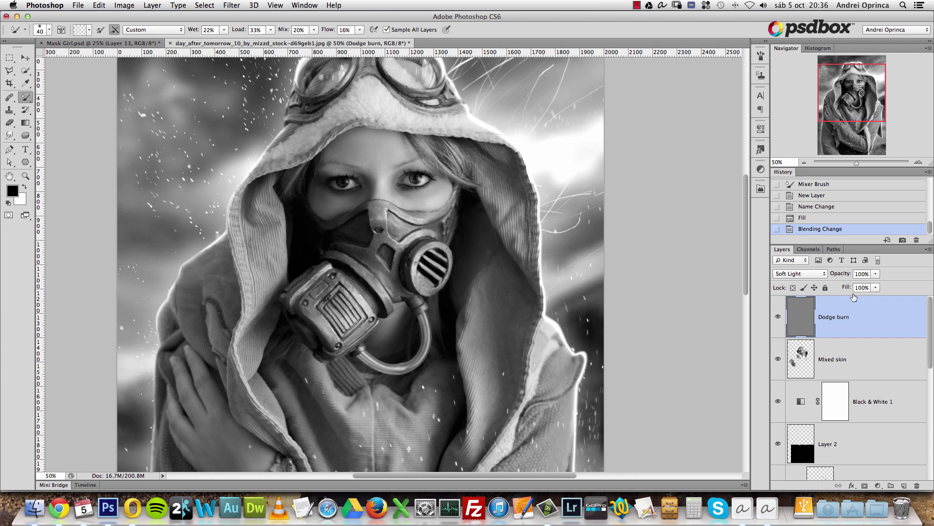
{"action": "left_click_drag", "start_coordinate": [838, 81], "coordinate": [856, 92]}
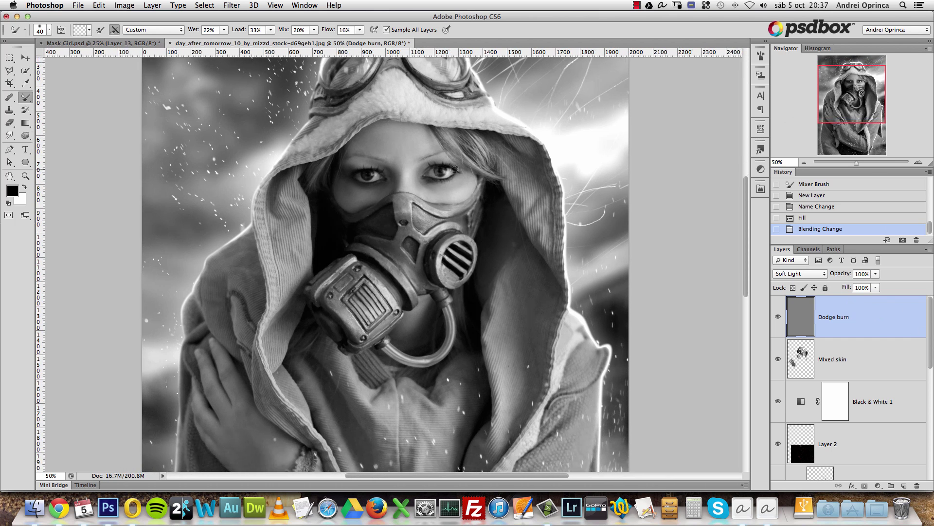
Step: Select the regular Brush tool, set its opacity to 12%, and make white the foreground color
{"action": "left_click", "coordinate": [25, 136]}
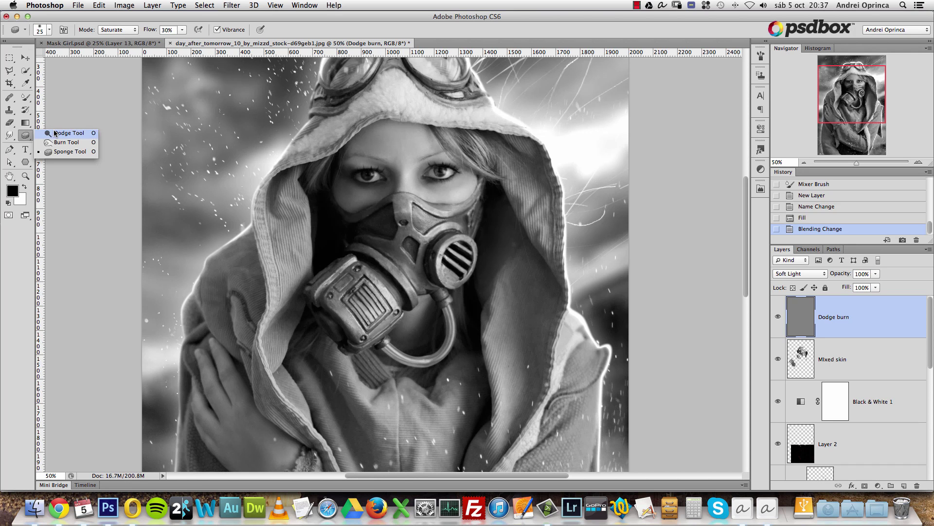
{"action": "left_click", "coordinate": [26, 98]}
{"action": "left_click", "coordinate": [27, 100]}
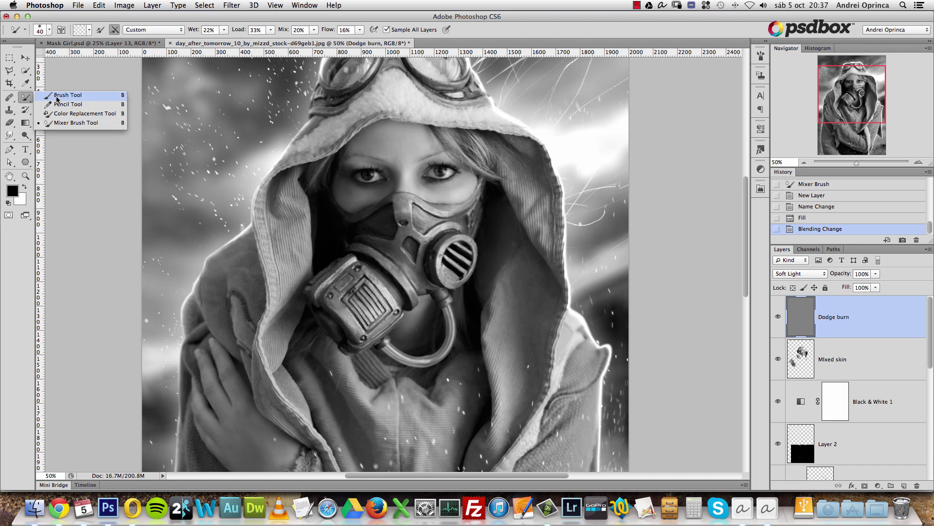
{"action": "left_click", "coordinate": [58, 96]}
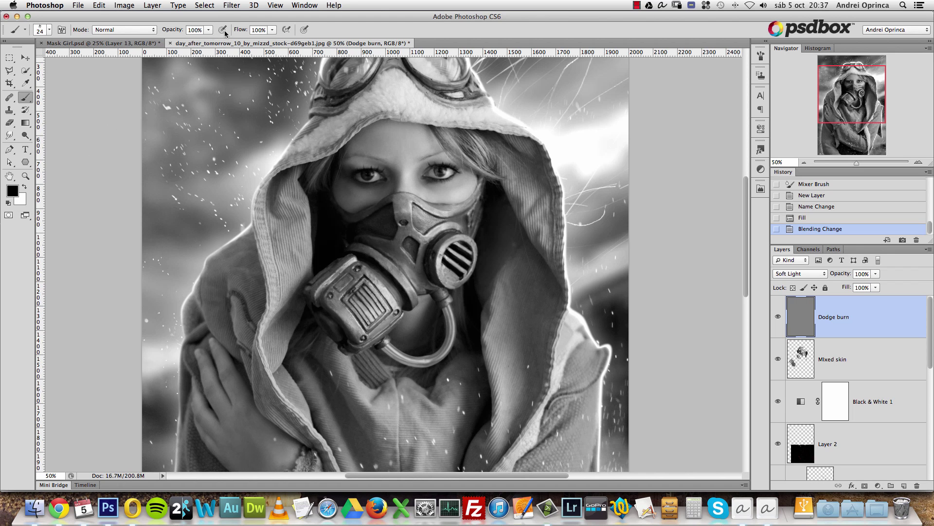
{"action": "left_click", "coordinate": [208, 30]}
{"action": "left_click", "coordinate": [167, 41]}
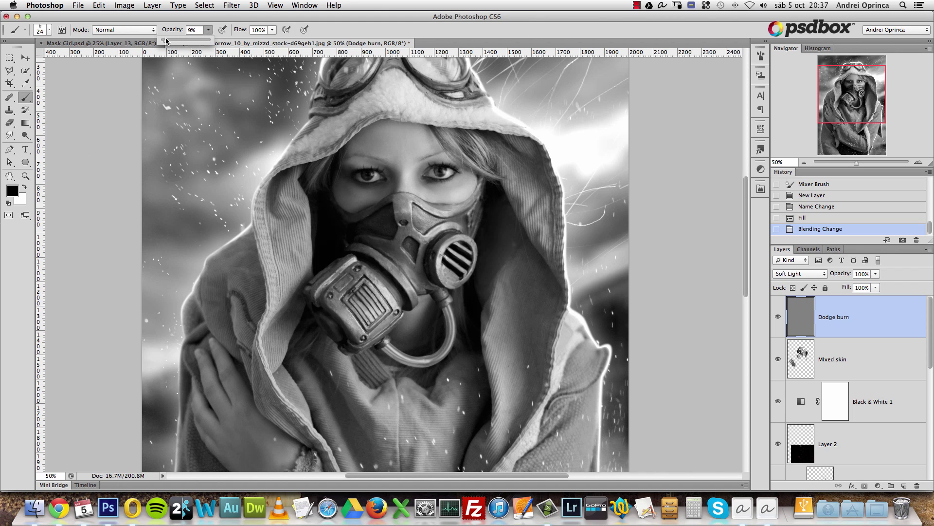
{"action": "left_click_drag", "start_coordinate": [167, 41], "coordinate": [169, 41]}
{"action": "left_click", "coordinate": [838, 320]}
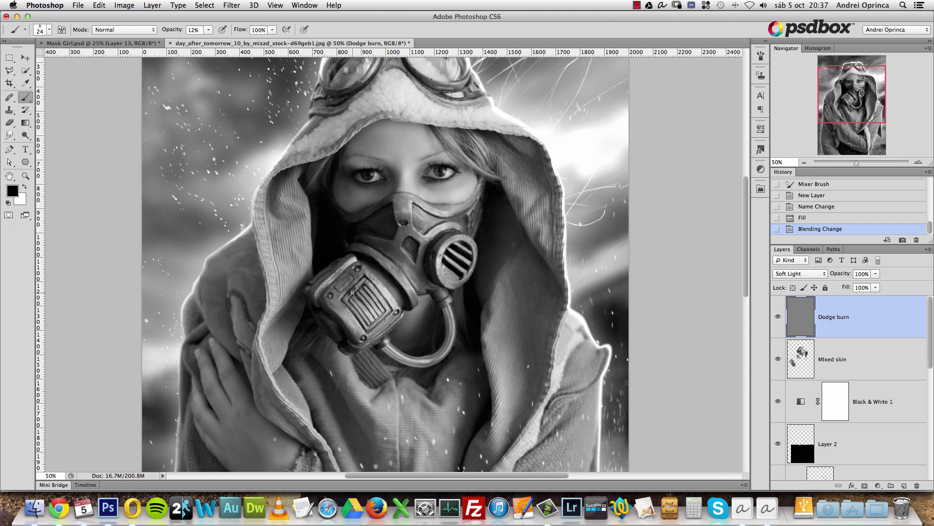
{"action": "left_click", "coordinate": [24, 188]}
Step: Select the Dodge tool and set it to the Midtones range with 10% exposure
{"action": "left_click_drag", "start_coordinate": [25, 135], "coordinate": [54, 136]}
{"action": "left_click", "coordinate": [194, 30]}
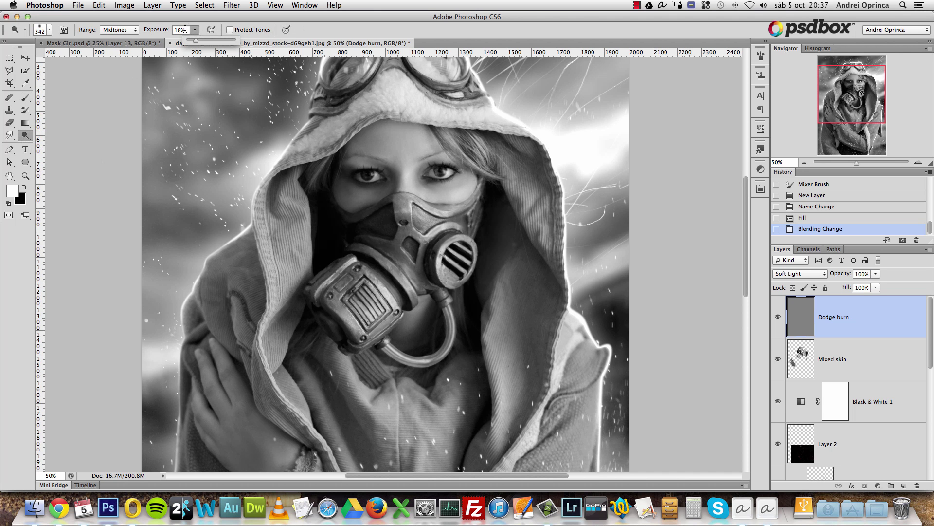
{"action": "left_click", "coordinate": [136, 29]}
{"action": "left_click", "coordinate": [135, 30]}
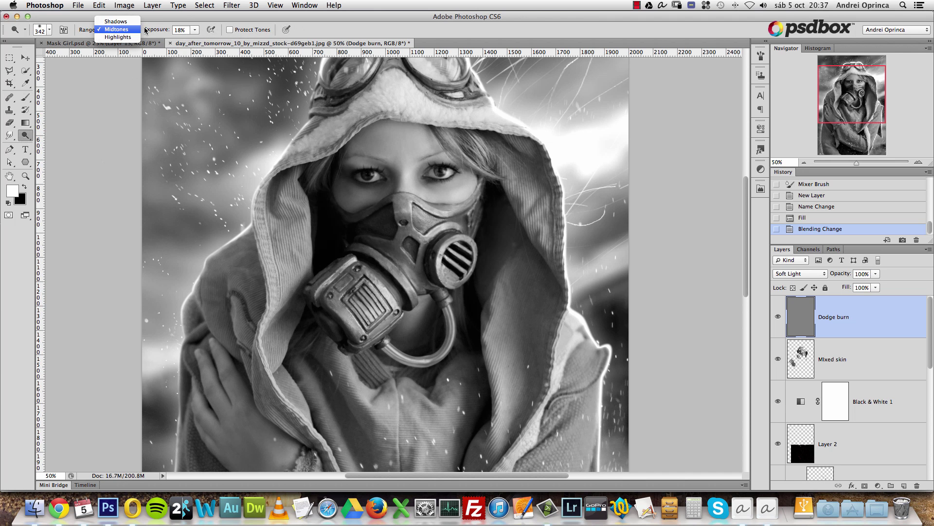
{"action": "left_click", "coordinate": [187, 23]}
{"action": "left_click", "coordinate": [188, 30]}
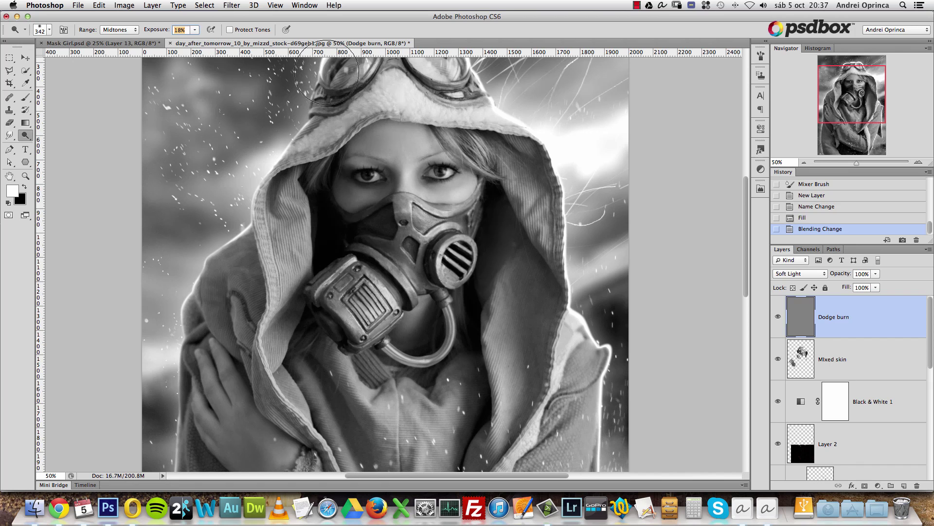
{"action": "type", "text": "10%"}
{"action": "left_click", "coordinate": [229, 30]}
Step: Try a 150 px Dodge stroke on the hood's edge and revert to the state before it
{"action": "left_click", "coordinate": [777, 319]}
{"action": "left_click", "coordinate": [777, 319]}
{"action": "left_click_drag", "start_coordinate": [553, 163], "coordinate": [549, 170]}
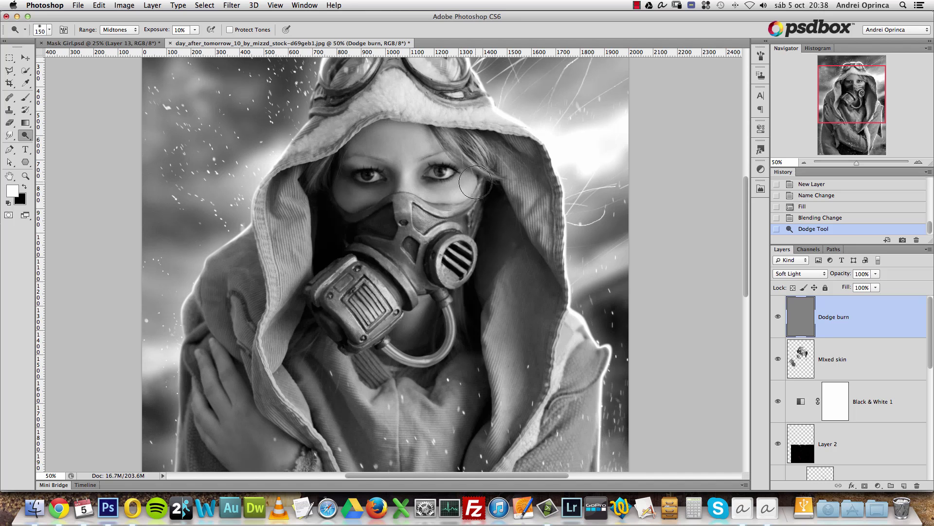
{"action": "left_click", "coordinate": [799, 219]}
Step: Reduce the Dodge brush to 45 px and lighten the cheek, the nose bridge and the eye area
{"action": "right_click", "coordinate": [423, 164]}
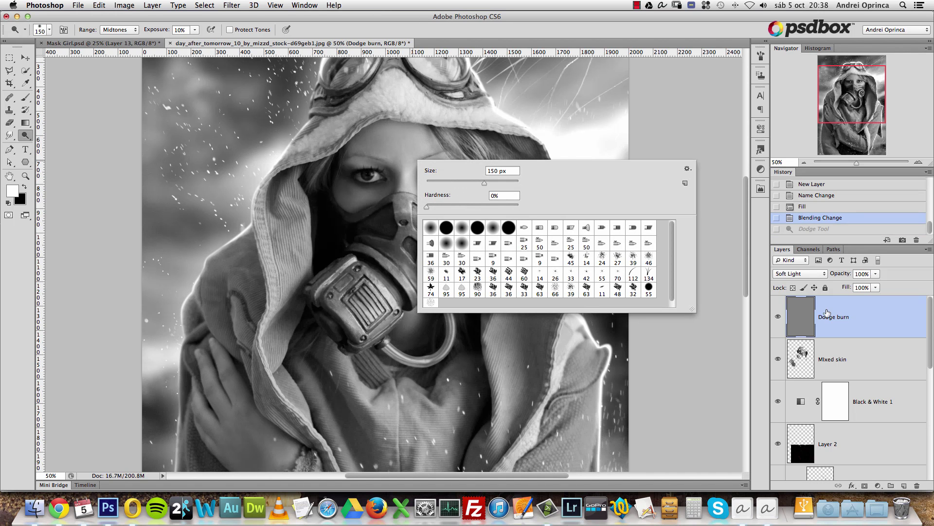
{"action": "left_click", "coordinate": [419, 176], "text": "super"}
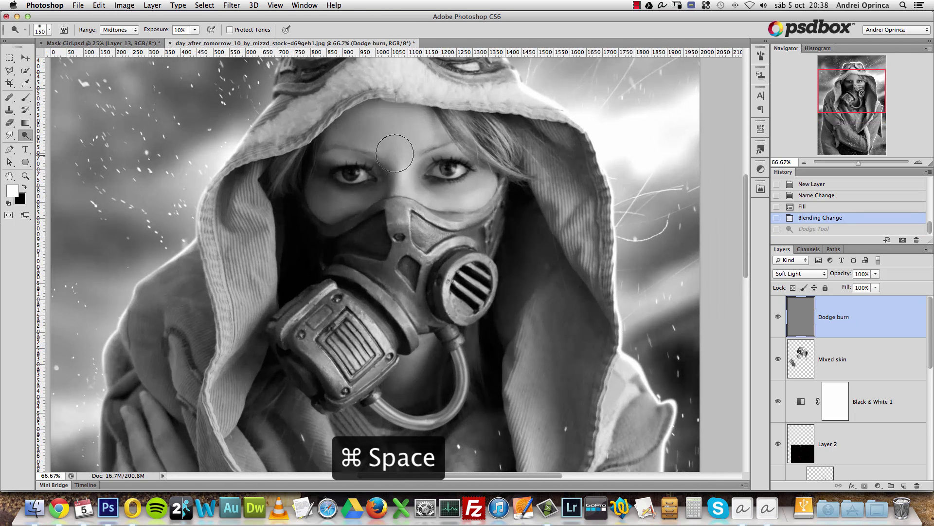
{"action": "key", "text": "bracketleft"}
{"action": "key", "text": "bracketleft"}
{"action": "key", "text": "super+space"}
{"action": "left_click", "coordinate": [419, 200], "text": "super"}
{"action": "key", "text": "bracketleft"}
{"action": "key", "text": "bracketleft"}
{"action": "key", "text": "bracketleft"}
{"action": "key", "text": "bracketleft"}
{"action": "mouse_move", "coordinate": [519, 188]}
{"action": "left_mouse_down"}
{"action": "mouse_move", "coordinate": [456, 209]}
{"action": "mouse_move", "coordinate": [491, 202]}
{"action": "left_mouse_up"}
{"action": "left_click_drag", "start_coordinate": [410, 116], "coordinate": [413, 194]}
{"action": "left_click_drag", "start_coordinate": [461, 144], "coordinate": [448, 156]}
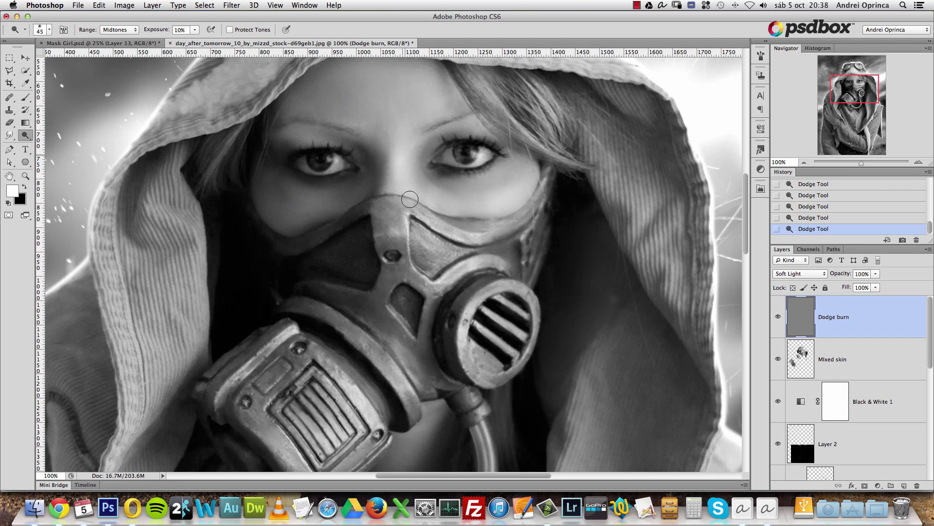
Step: Set the Dodge exposure to 12% and lighten the lower forehead and the side of the nose
{"action": "left_click", "coordinate": [181, 30]}
{"action": "type", "text": "12"}
{"action": "left_click_drag", "start_coordinate": [447, 80], "coordinate": [459, 139]}
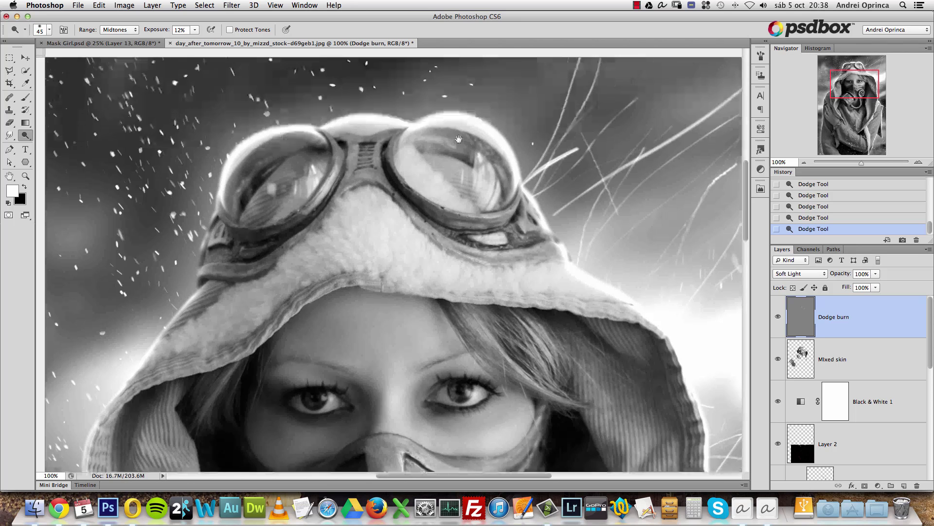
{"action": "left_click_drag", "start_coordinate": [445, 339], "coordinate": [401, 55]}
{"action": "left_click_drag", "start_coordinate": [317, 103], "coordinate": [336, 155]}
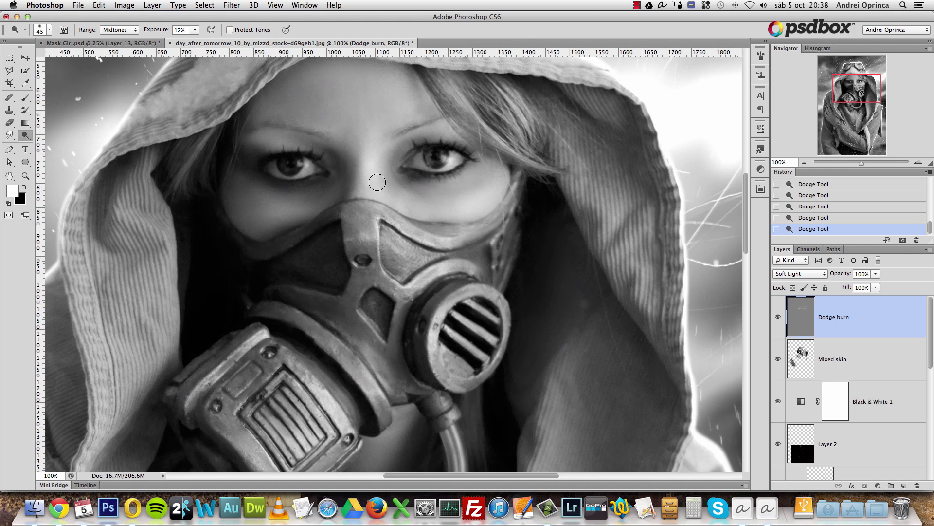
Step: Enlarge the Dodge brush to 60 px for the forehead highlights
{"action": "scroll", "coordinate": [377, 129], "scroll_direction": "up", "scroll_amount": 3}
{"action": "key", "text": "bracketright"}
{"action": "key", "text": "bracketright"}
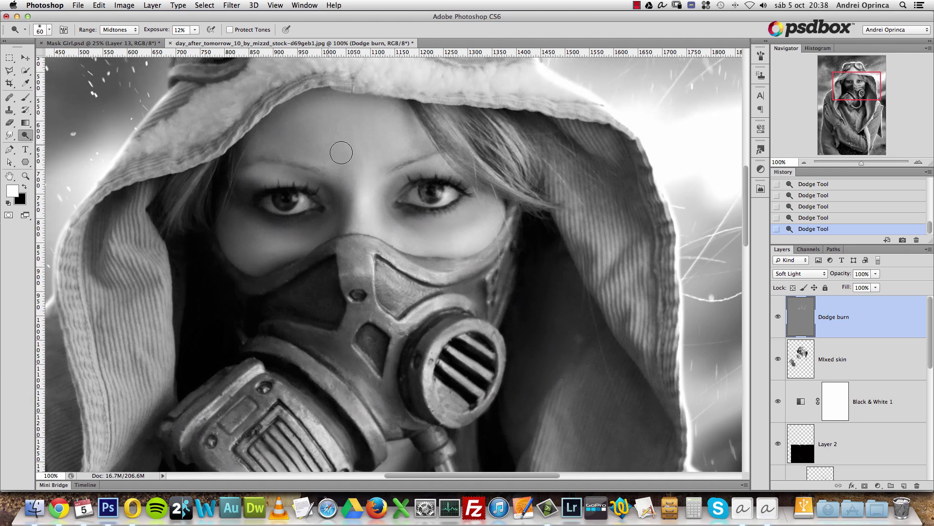
Step: Toggle the Dodge burn layer's visibility repeatedly to compare the face with and without the highlights
{"action": "left_click", "coordinate": [779, 318]}
{"action": "left_click", "coordinate": [778, 318]}
{"action": "left_click", "coordinate": [779, 318]}
{"action": "left_click", "coordinate": [779, 317]}
{"action": "left_click", "coordinate": [779, 318]}
{"action": "left_click", "coordinate": [779, 319]}
{"action": "left_click", "coordinate": [779, 318]}
{"action": "left_click", "coordinate": [779, 319]}
{"action": "left_click", "coordinate": [778, 320]}
{"action": "left_click", "coordinate": [779, 319]}
{"action": "left_click", "coordinate": [778, 318]}
{"action": "left_click", "coordinate": [779, 319]}
Step: Set the Dodge brush to 15 px at 42% exposure and brighten the mask's side edge beside the round filter
{"action": "left_click_drag", "start_coordinate": [470, 302], "coordinate": [463, 257]}
{"action": "key", "text": "bracketleft"}
{"action": "key", "text": "bracketleft"}
{"action": "key", "text": "bracketleft"}
{"action": "key", "text": "bracketleft"}
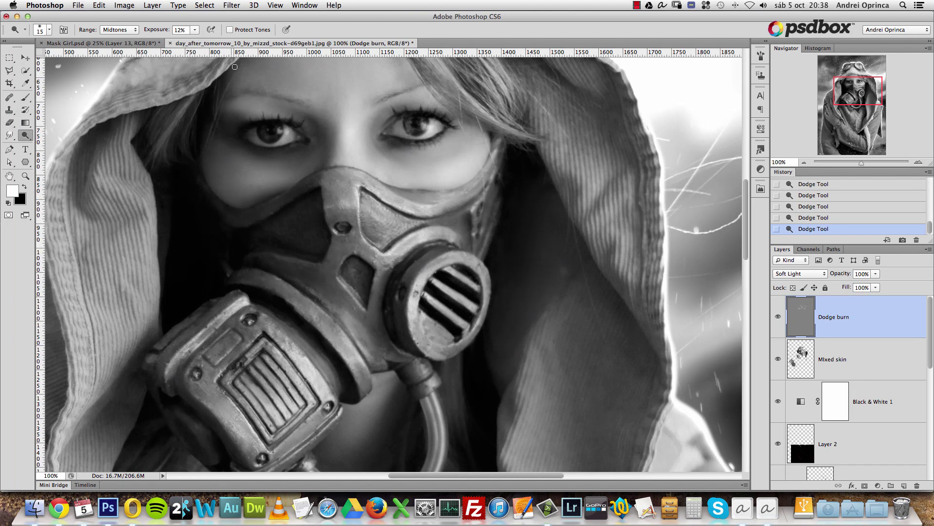
{"action": "left_click", "coordinate": [194, 30]}
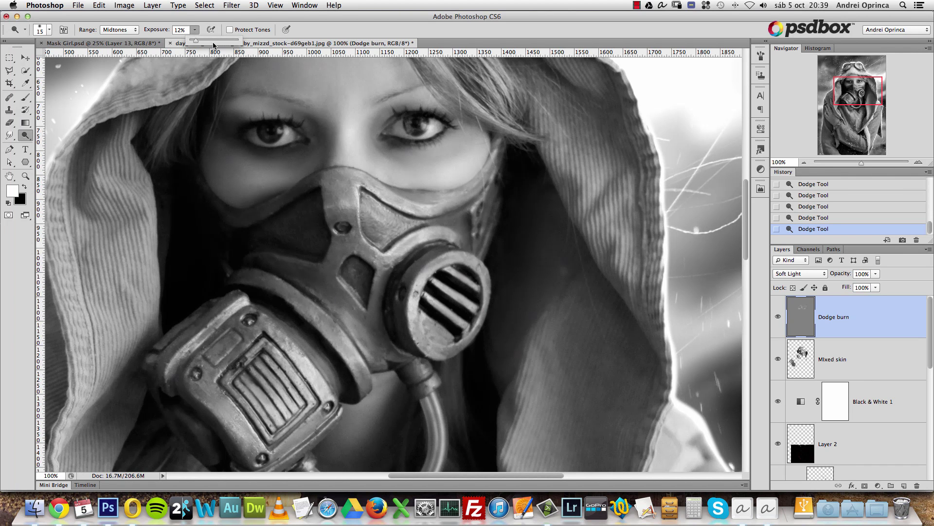
{"action": "left_click", "coordinate": [858, 328]}
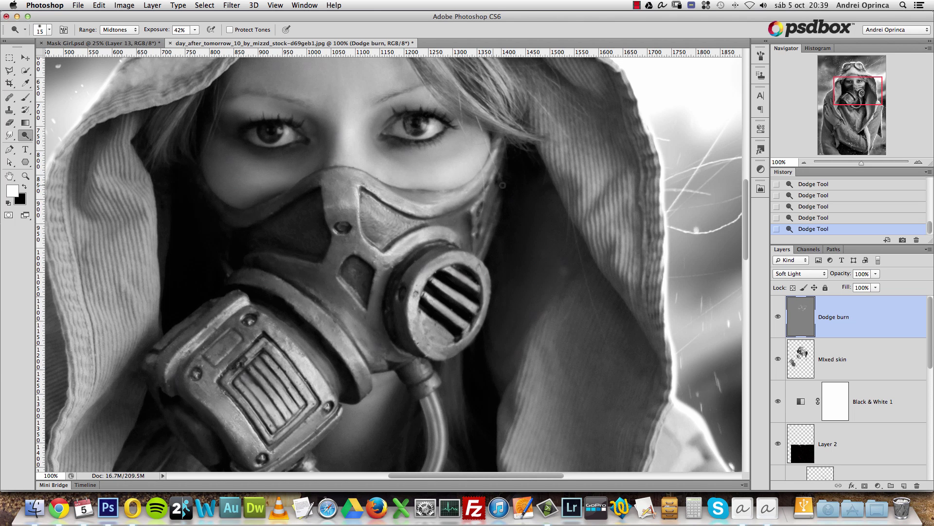
{"action": "left_click_drag", "start_coordinate": [488, 193], "coordinate": [472, 219]}
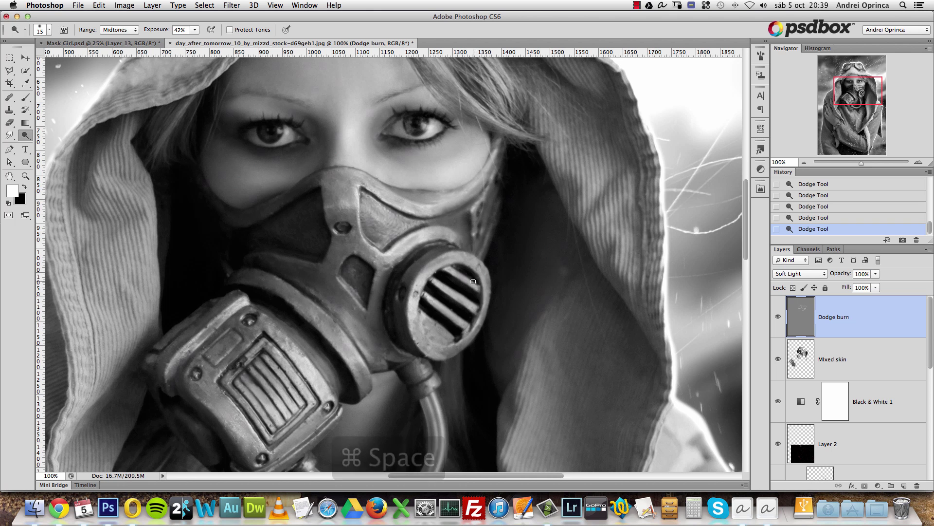
{"action": "left_click", "coordinate": [475, 236], "text": "super"}
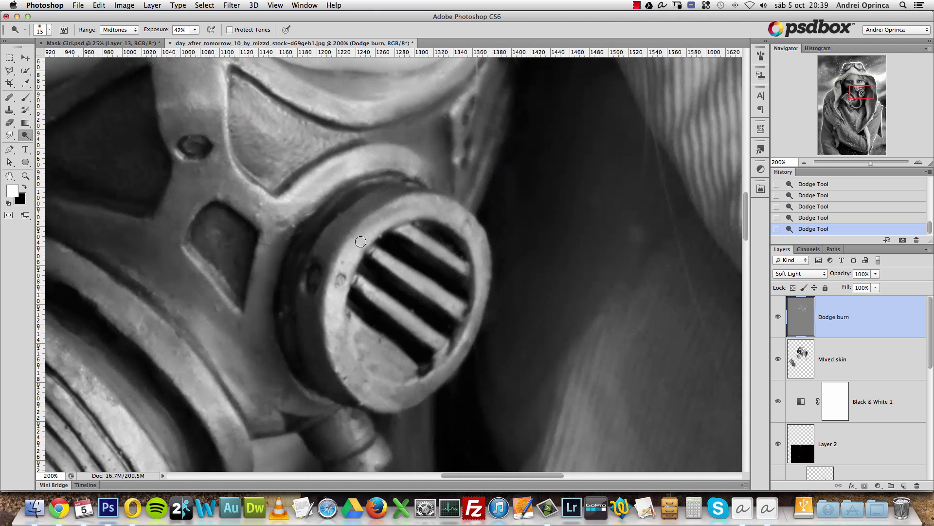
{"action": "left_click", "coordinate": [389, 275], "text": "alt"}
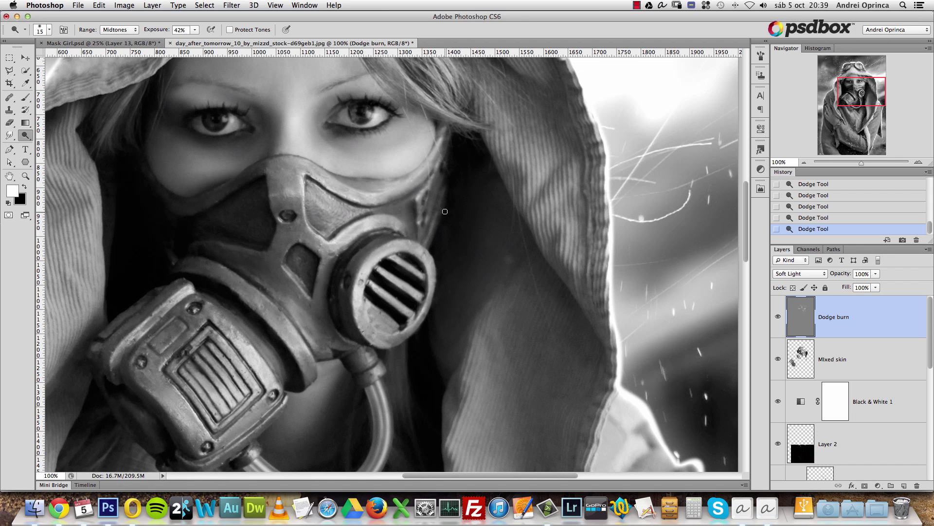
Step: Reduce the Dodge brush to 8 px and brighten the fine ridges along the mask's side strap
{"action": "left_click", "coordinate": [435, 231], "text": "super"}
{"action": "left_click", "coordinate": [427, 192], "text": "super"}
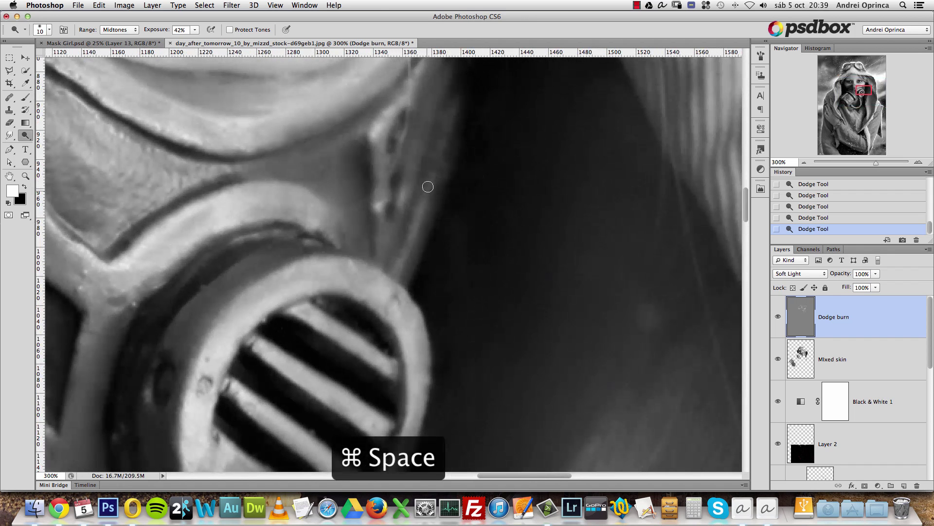
{"action": "key", "text": "bracketleft"}
{"action": "key", "text": "bracketleft"}
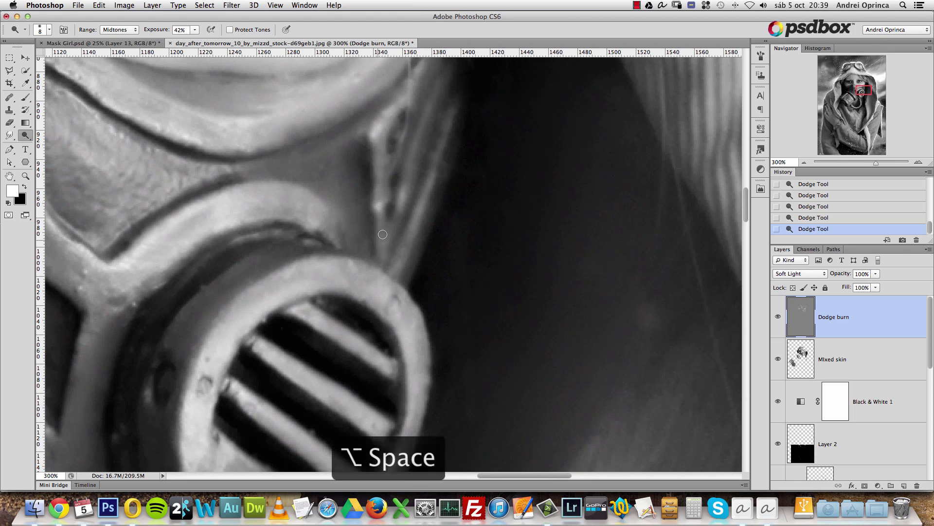
Step: Set the Dodge brush to 10 px and brighten the rim of the screw on the mask's nose piece
{"action": "left_click", "coordinate": [383, 257], "text": "alt"}
{"action": "left_click", "coordinate": [372, 319], "text": "alt"}
{"action": "left_click_drag", "start_coordinate": [372, 320], "coordinate": [472, 272]}
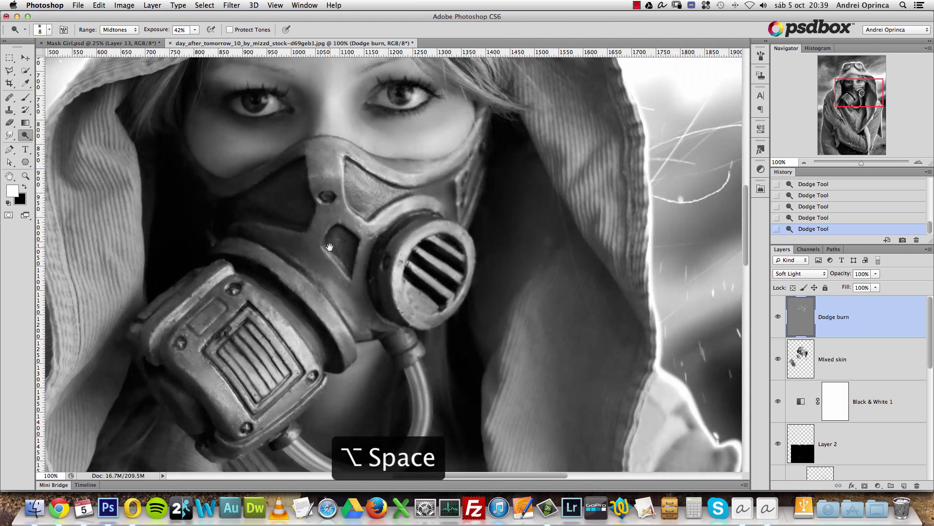
{"action": "left_click_drag", "start_coordinate": [330, 247], "coordinate": [393, 244]}
{"action": "left_click", "coordinate": [382, 169], "text": "super"}
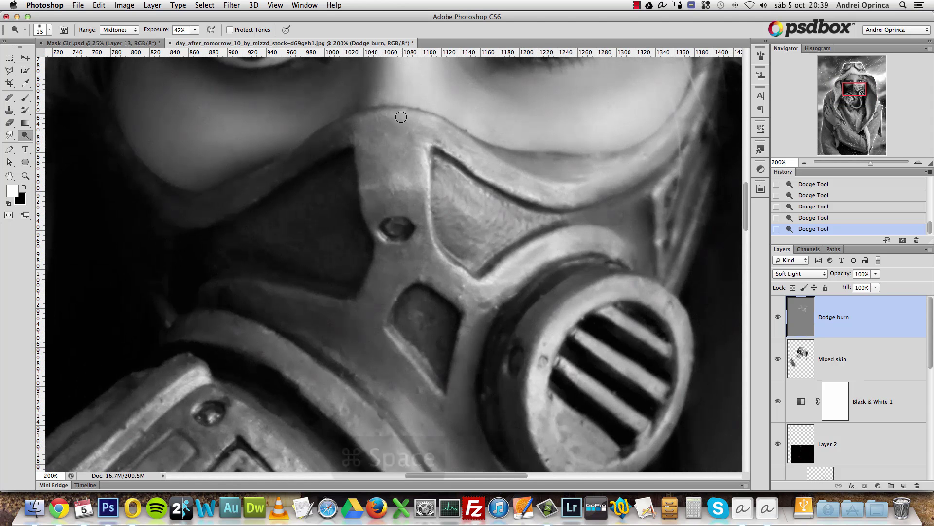
{"action": "key", "text": "bracketleft"}
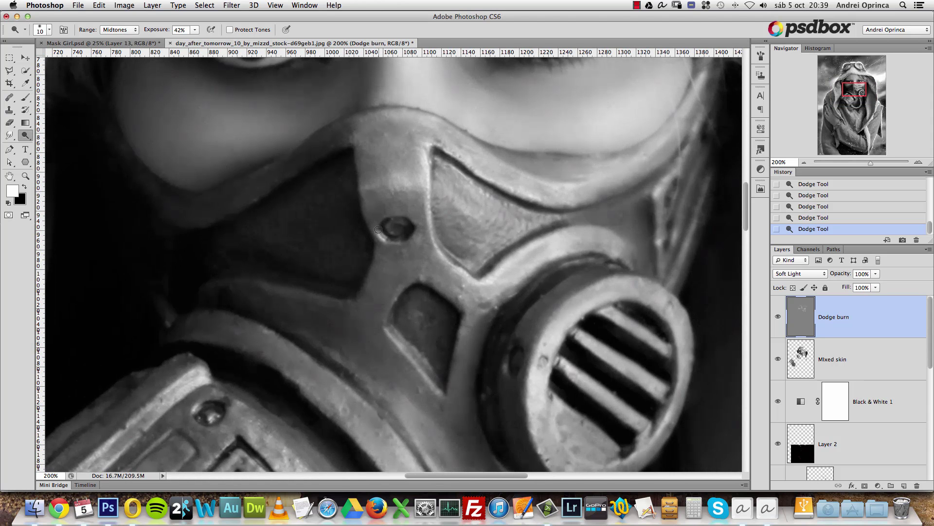
{"action": "left_click_drag", "start_coordinate": [402, 240], "coordinate": [382, 229]}
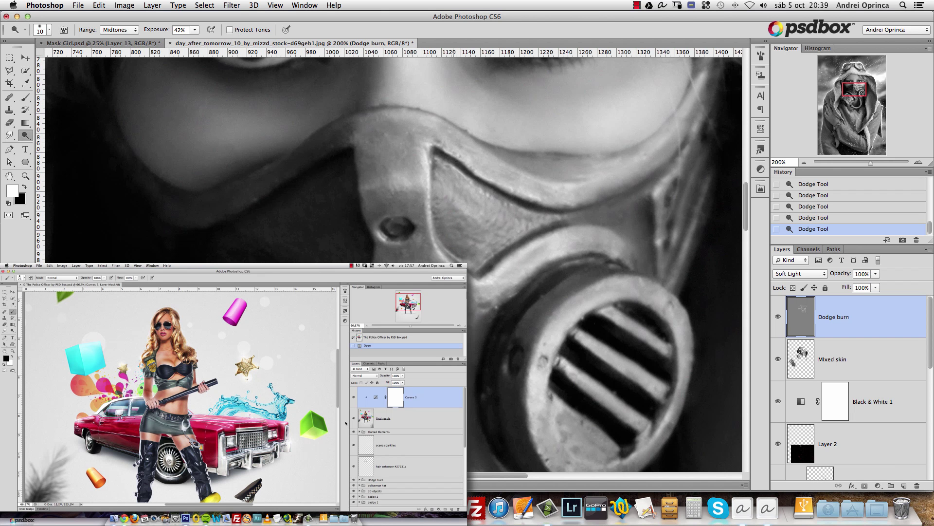
Step: Set the Dodge brush to 15 px for the mask's upper edge below the shaded cheek
{"action": "key", "text": "super+space"}
{"action": "left_click", "coordinate": [442, 354], "text": "super"}
{"action": "key", "text": "alt+space"}
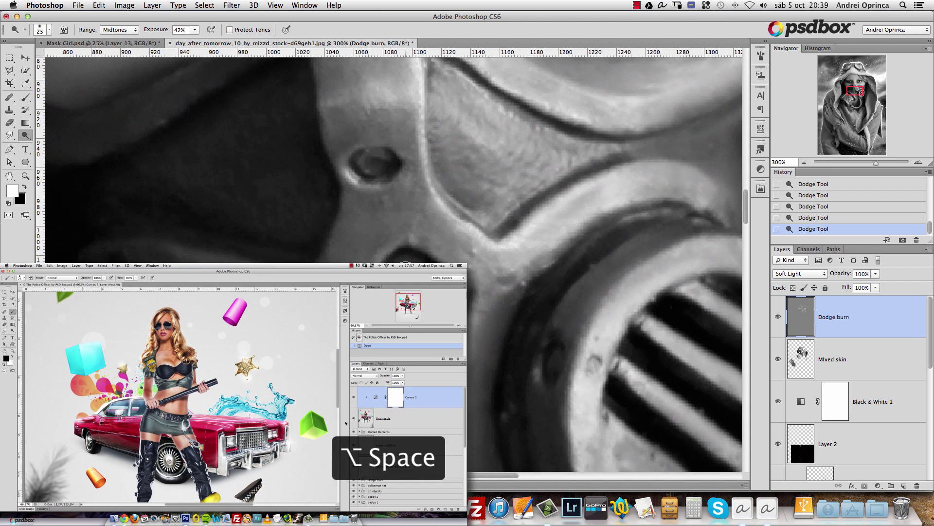
{"action": "key", "text": "]"}
{"action": "left_click", "coordinate": [388, 329], "text": "alt"}
{"action": "left_click", "coordinate": [408, 331], "text": "alt"}
{"action": "left_click_drag", "start_coordinate": [406, 380], "coordinate": [436, 299]}
{"action": "key", "text": "["}
{"action": "key", "text": "["}
{"action": "key", "text": "["}
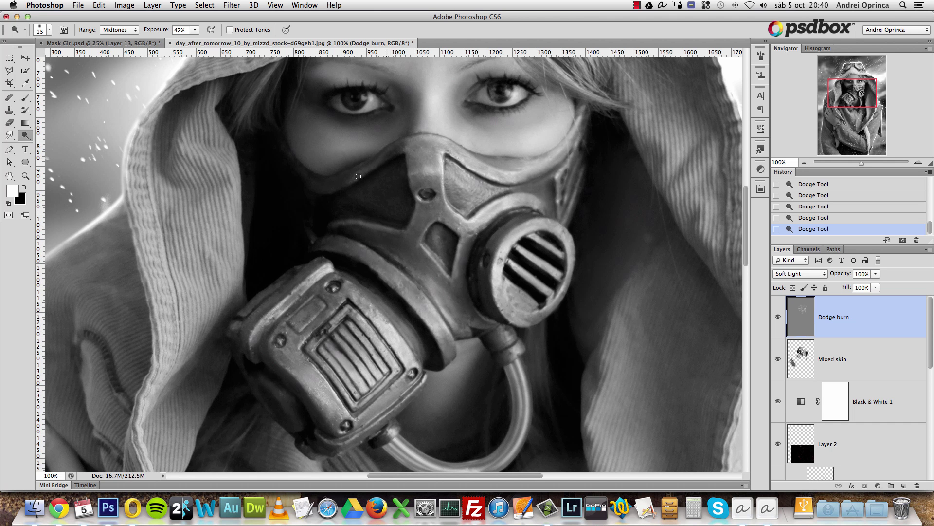
Step: Undo the last four Dodge strokes on the mask
{"action": "key", "text": "alt+super+z"}
{"action": "key", "text": "alt+super+z"}
{"action": "key", "text": "alt+super+z"}
{"action": "key", "text": "alt+super+z"}
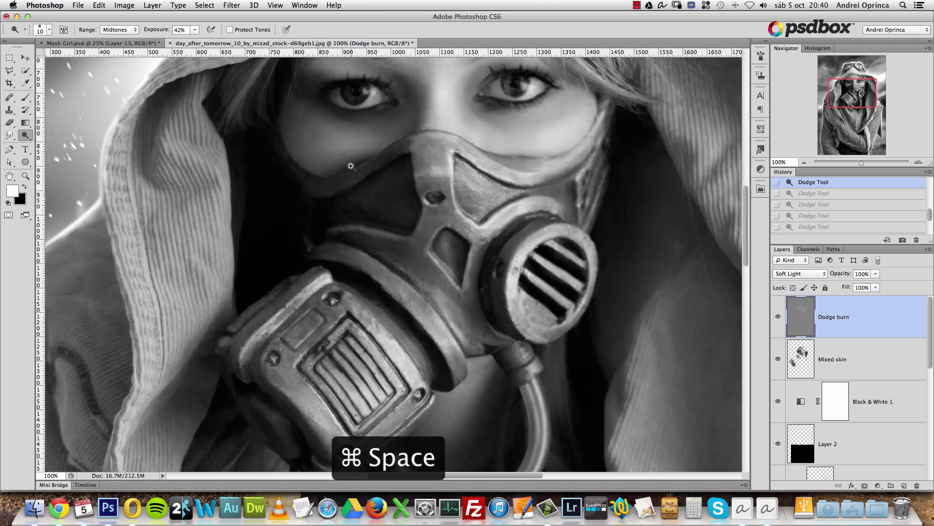
Step: Brighten the mask's upper edge along the shaded cheek with a 7 px Dodge brush, undoing the first attempt
{"action": "left_click", "coordinate": [372, 160], "text": "super"}
{"action": "mouse_move", "coordinate": [414, 154]}
{"action": "left_mouse_down"}
{"action": "mouse_move", "coordinate": [381, 189]}
{"action": "mouse_move", "coordinate": [421, 156]}
{"action": "mouse_move", "coordinate": [376, 178]}
{"action": "left_mouse_up"}
{"action": "key", "text": "alt+super+z"}
{"action": "key", "text": "alt+super+z"}
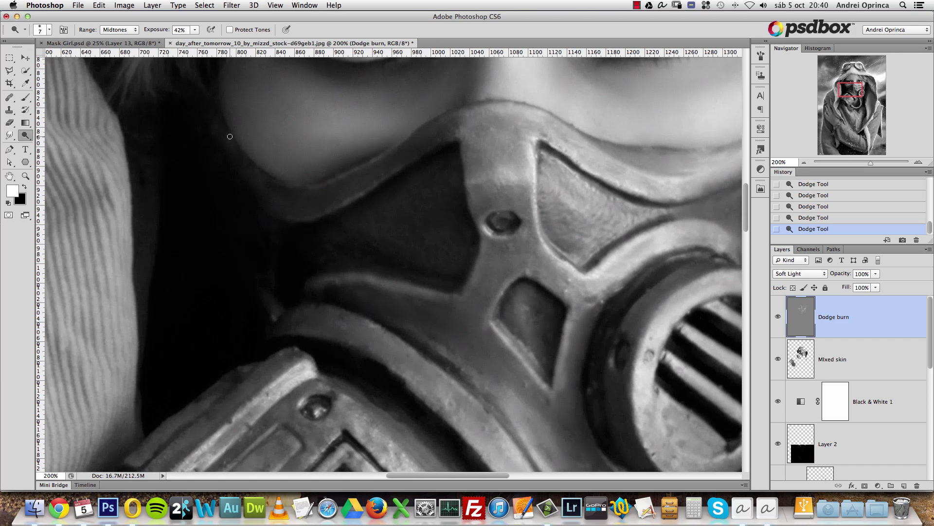
{"action": "key", "text": "alt+super+z"}
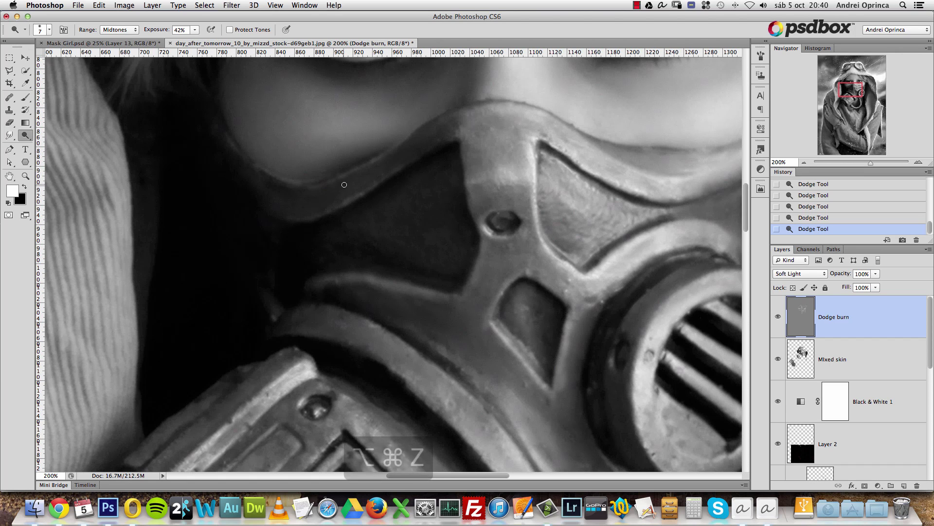
{"action": "left_click_drag", "start_coordinate": [332, 181], "coordinate": [288, 184]}
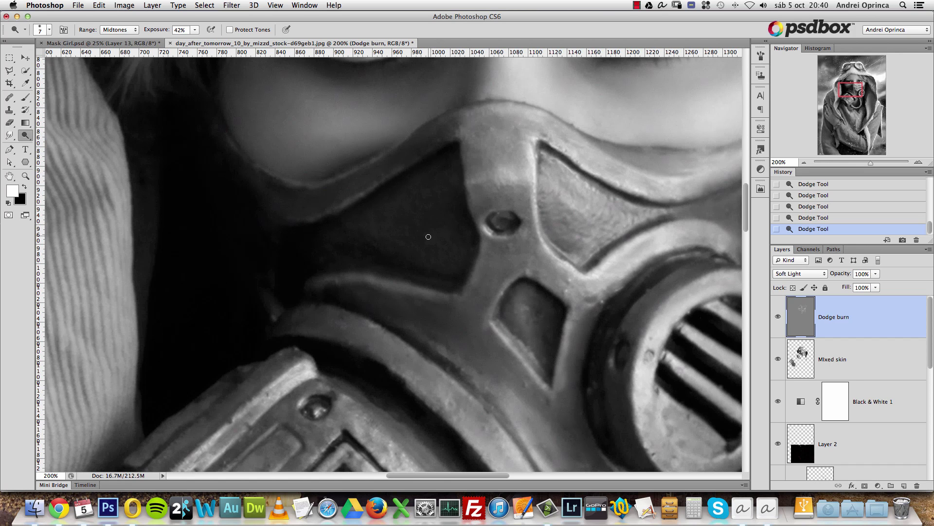
{"action": "left_click", "coordinate": [414, 224], "text": "alt"}
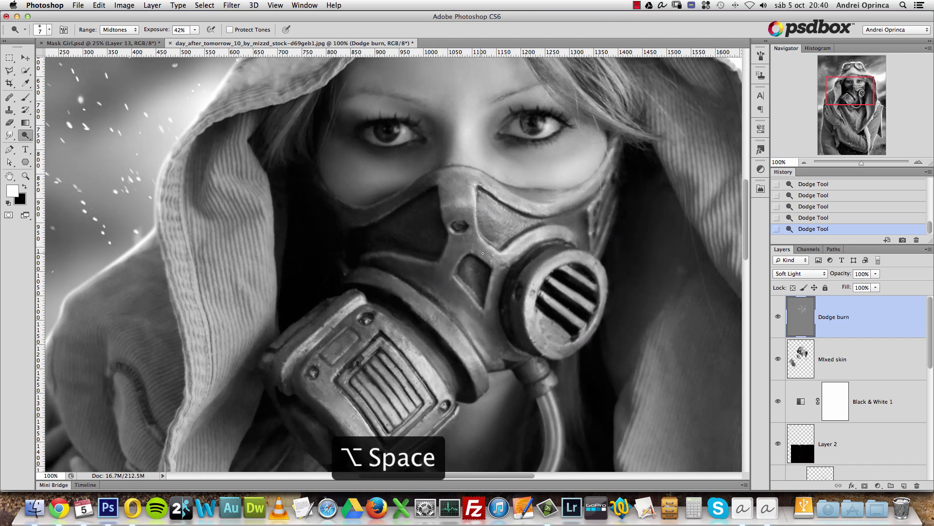
Step: Set the Dodge brush to 15 px and work on the highlights of the hose fitting and the filter canister
{"action": "key", "text": "bracketright"}
{"action": "key", "text": "bracketright"}
{"action": "key", "text": "bracketright"}
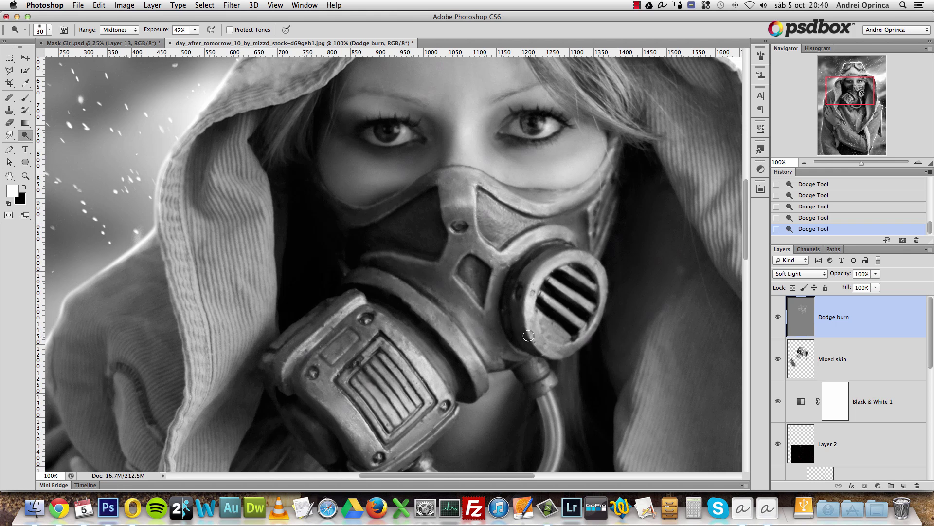
{"action": "left_click", "coordinate": [513, 346], "text": "super"}
{"action": "key", "text": "bracketleft"}
{"action": "key", "text": "bracketleft"}
{"action": "key", "text": "bracketleft"}
{"action": "scroll", "coordinate": [566, 385], "scroll_direction": "down", "scroll_amount": 5}
{"action": "scroll", "coordinate": [566, 385], "scroll_direction": "right", "scroll_amount": 3}
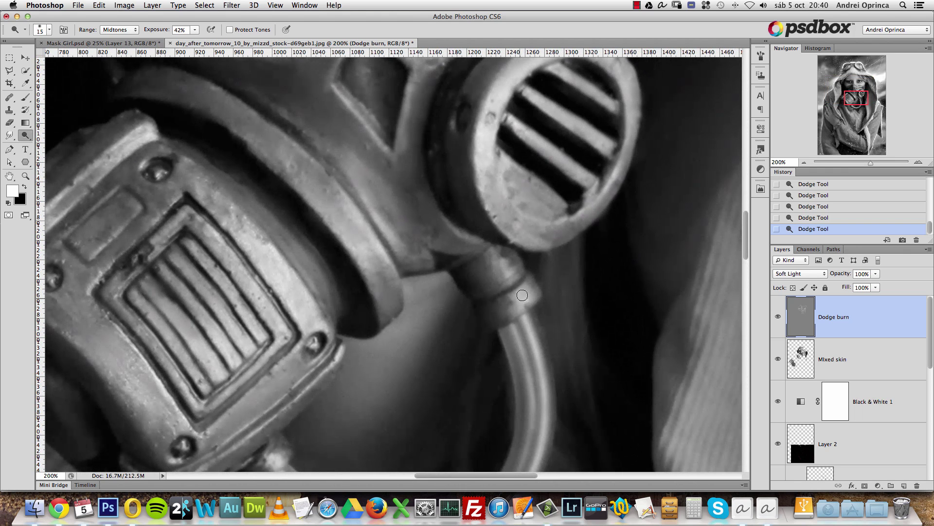
{"action": "scroll", "coordinate": [485, 277], "scroll_direction": "left", "scroll_amount": 5}
{"action": "scroll", "coordinate": [485, 278], "scroll_direction": "down", "scroll_amount": 1}
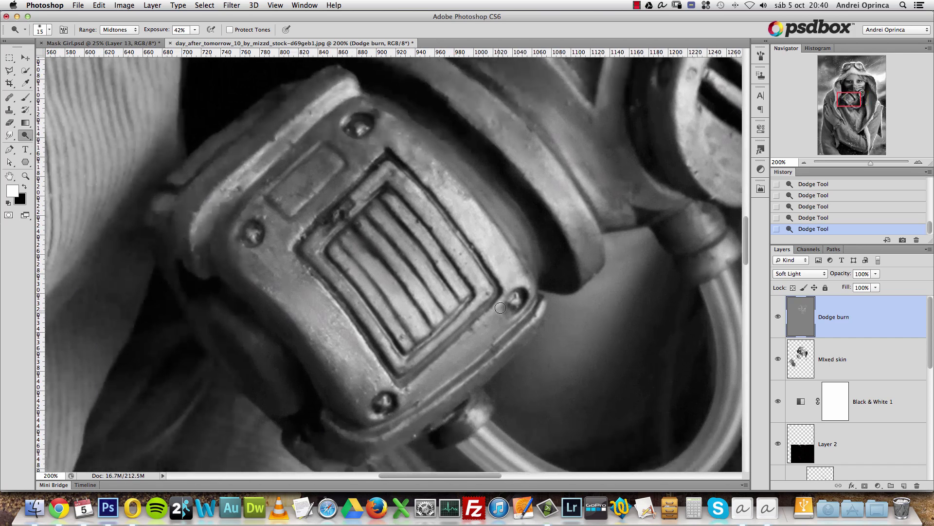
{"action": "left_click", "coordinate": [402, 197], "text": "alt"}
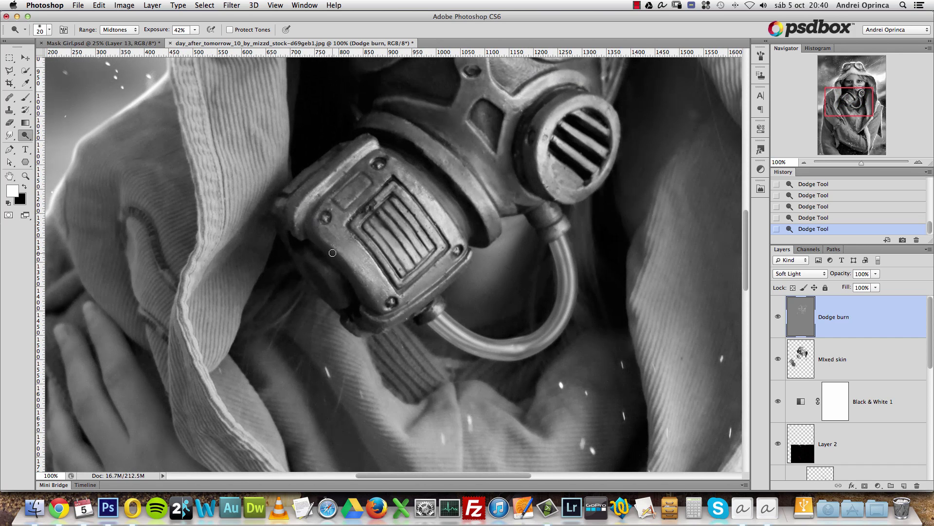
Step: Set the Dodge brush to 60 px and brighten the ribbed hood lining beside the filter canister
{"action": "key", "text": "bracketright"}
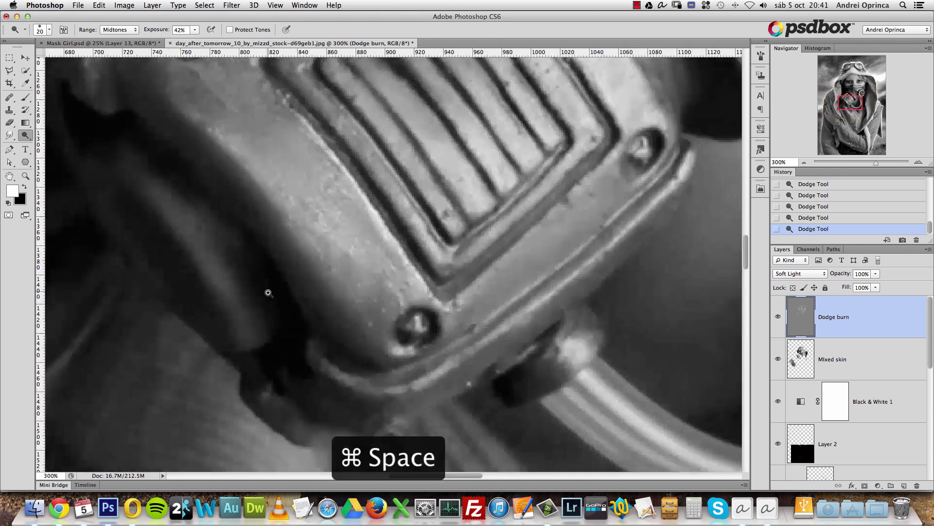
{"action": "left_click", "coordinate": [266, 291], "text": "alt+super"}
{"action": "left_click", "coordinate": [264, 291], "text": "alt+super"}
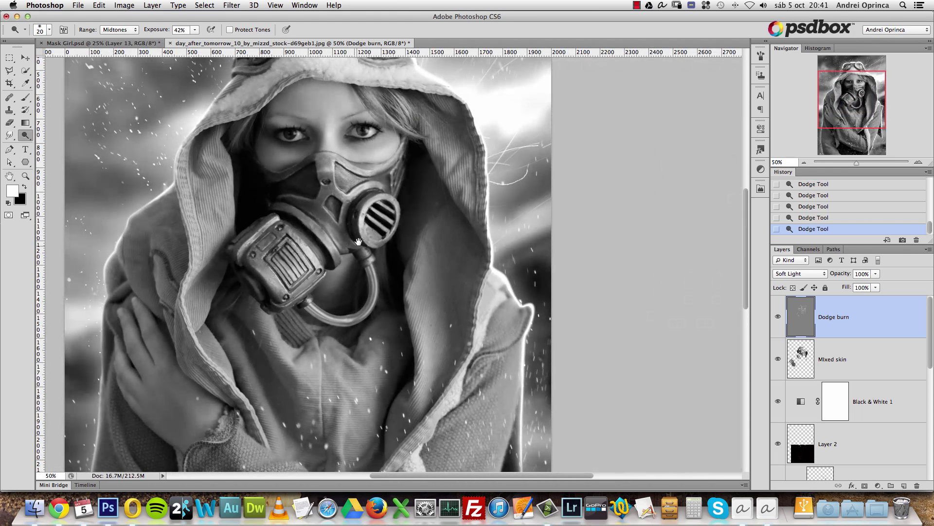
{"action": "left_click_drag", "start_coordinate": [325, 269], "coordinate": [357, 243]}
{"action": "key", "text": "bracketright"}
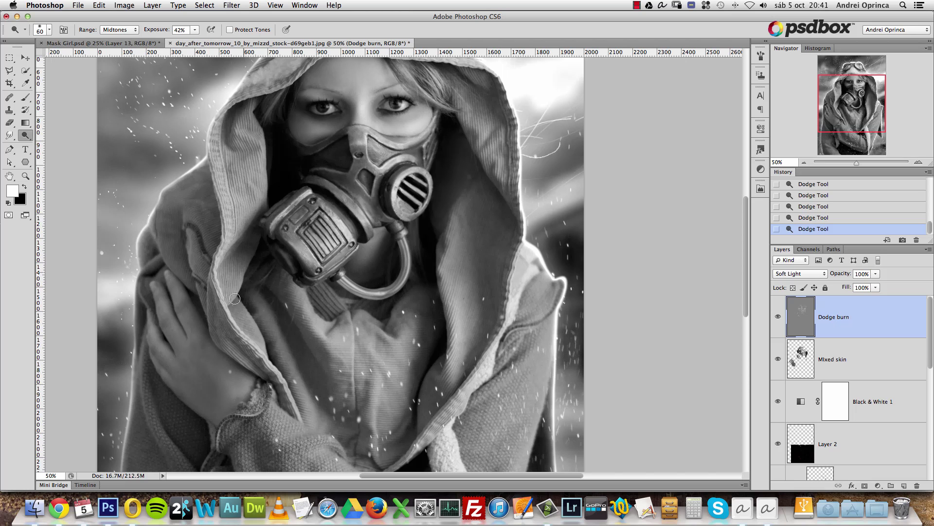
{"action": "left_click_drag", "start_coordinate": [240, 222], "coordinate": [231, 233]}
Step: Set the Dodge brush to 40 px and brighten the hood lining on the side opposite the filter canister
{"action": "key", "text": "bracketleft"}
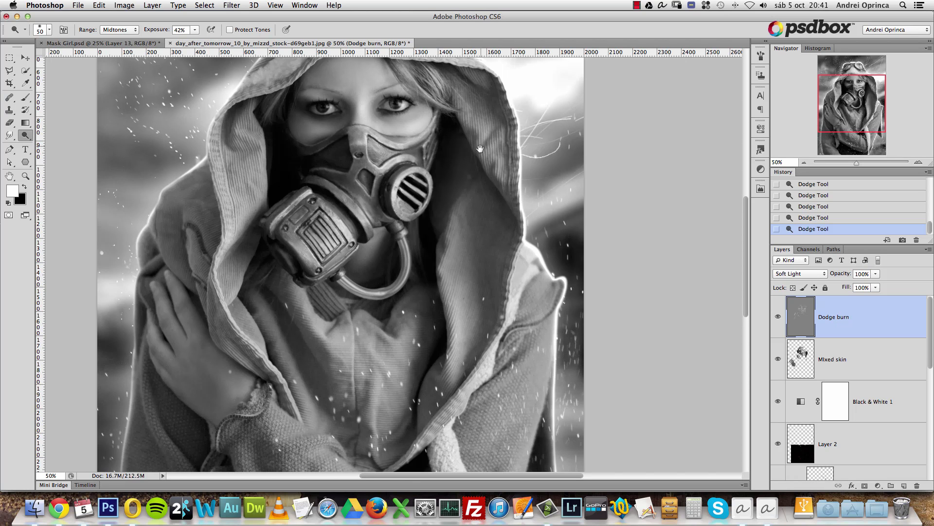
{"action": "left_click_drag", "start_coordinate": [490, 125], "coordinate": [474, 183]}
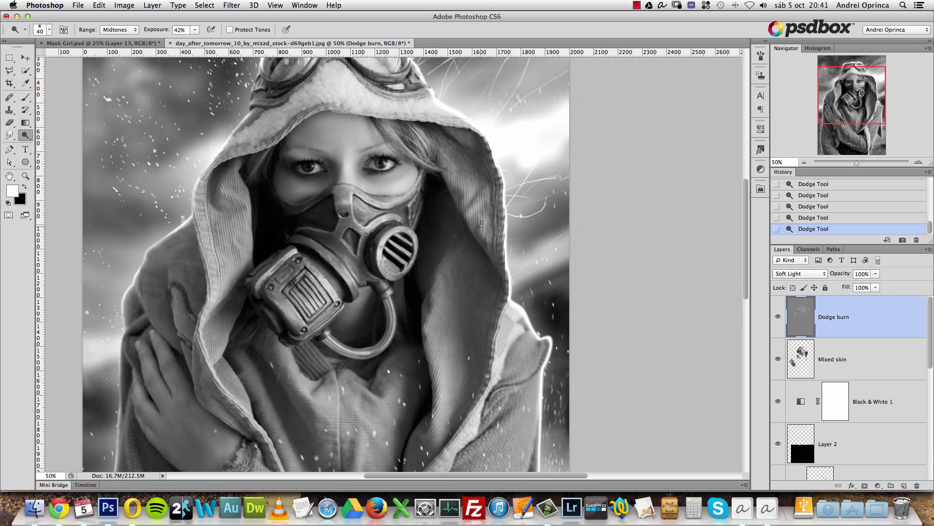
{"action": "scroll", "coordinate": [503, 307], "scroll_direction": "down", "scroll_amount": 5}
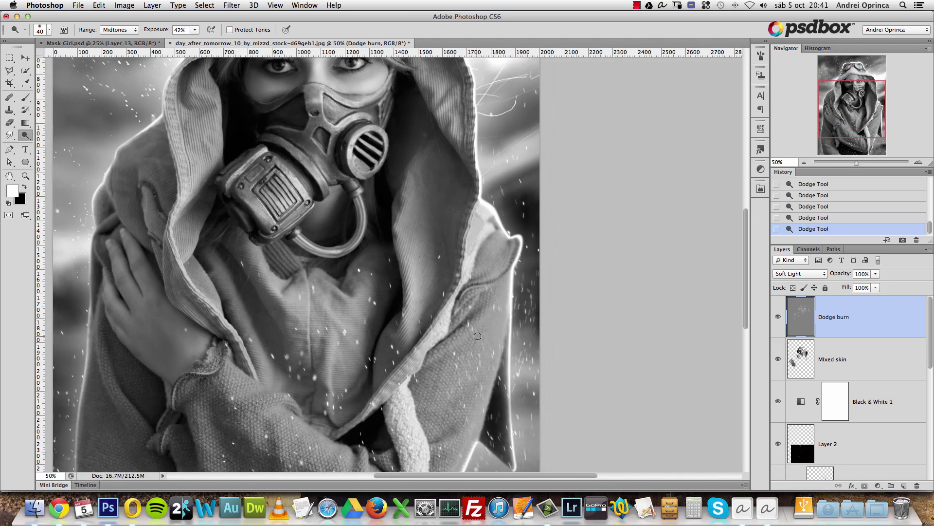
{"action": "scroll", "coordinate": [493, 332], "scroll_direction": "down", "scroll_amount": 5}
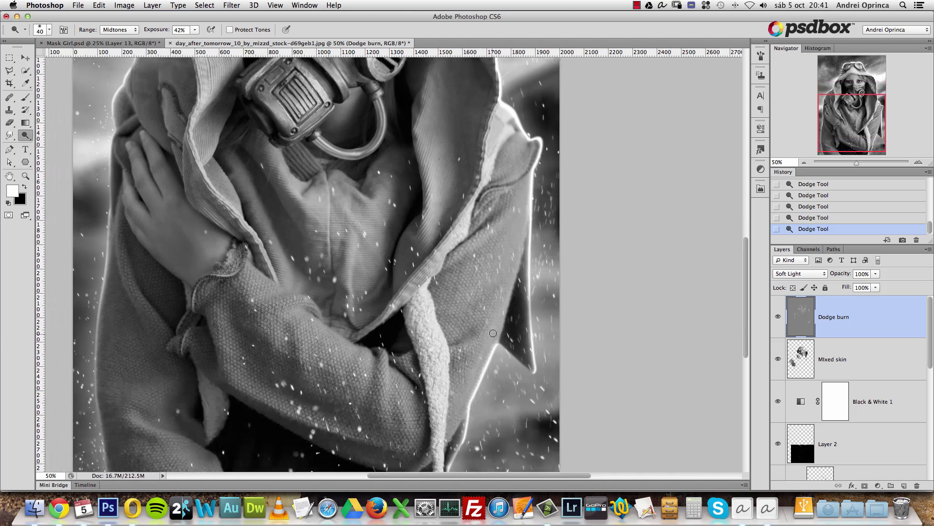
Step: Enlarge the Dodge brush to 60 px and brighten the folds of the sleeve on the crossed forearm
{"action": "key", "text": "bracketright"}
{"action": "key", "text": "bracketright"}
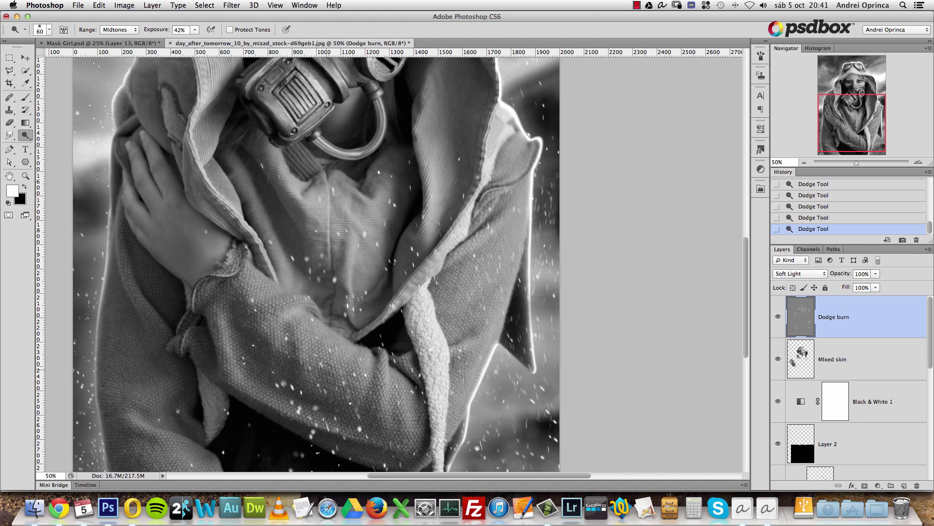
{"action": "left_click_drag", "start_coordinate": [302, 351], "coordinate": [323, 388]}
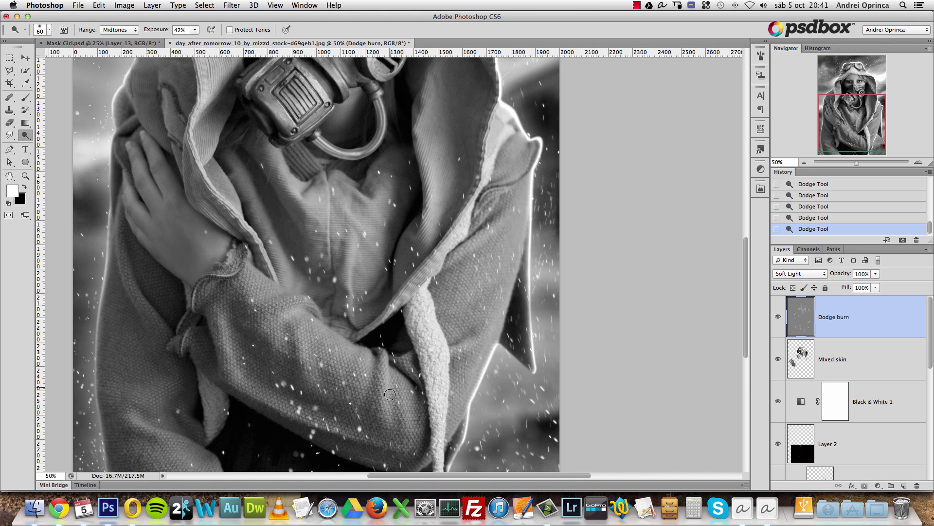
Step: Set the Dodge brush to 45 px and brighten the coat fabric below the raised hand
{"action": "scroll", "coordinate": [292, 292], "scroll_direction": "down", "scroll_amount": 5}
{"action": "scroll", "coordinate": [292, 292], "scroll_direction": "left", "scroll_amount": 1}
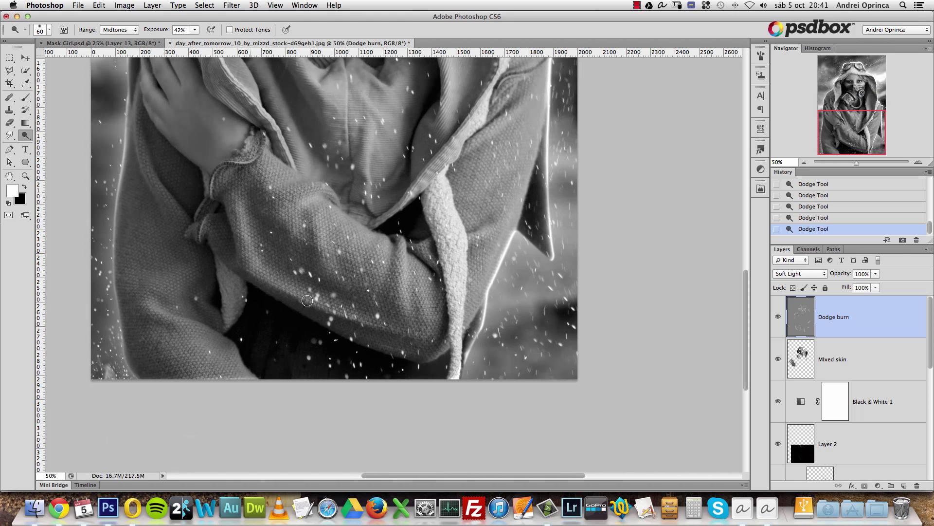
{"action": "mouse_move", "coordinate": [152, 299]}
{"action": "left_mouse_down"}
{"action": "mouse_move", "coordinate": [170, 314]}
{"action": "mouse_move", "coordinate": [176, 282]}
{"action": "mouse_move", "coordinate": [151, 292]}
{"action": "left_mouse_up"}
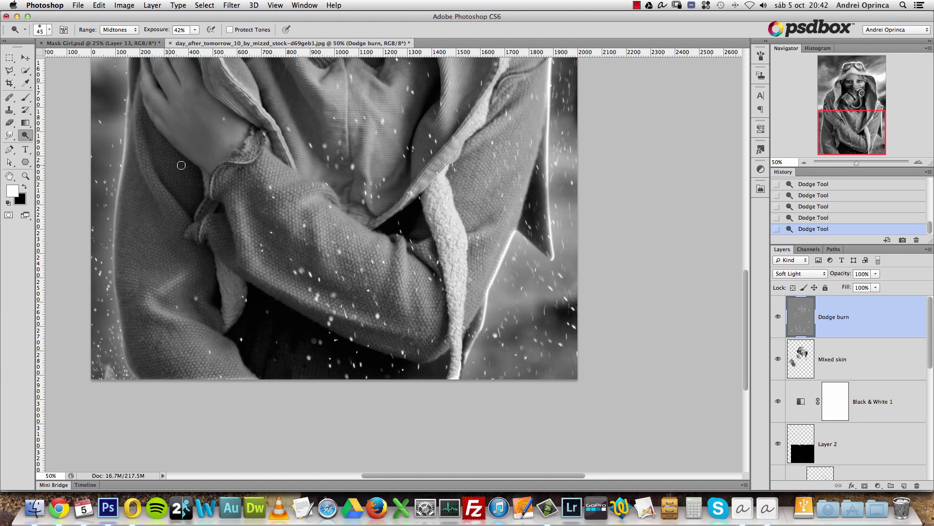
{"action": "mouse_move", "coordinate": [137, 128]}
{"action": "left_mouse_down"}
{"action": "mouse_move", "coordinate": [159, 181]}
{"action": "mouse_move", "coordinate": [148, 167]}
{"action": "left_mouse_up"}
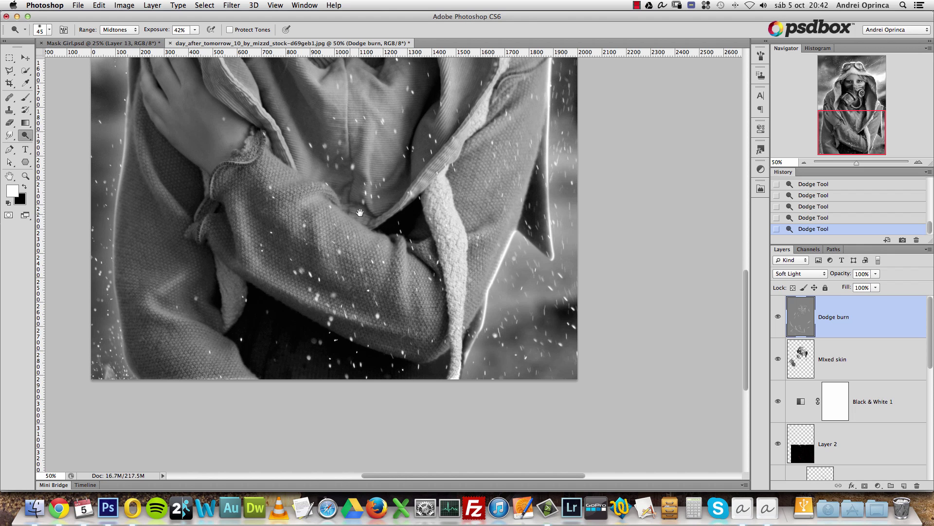
Step: Brighten the fabric folds of the inner jacket across the chest with the 45 px Dodge brush
{"action": "left_click_drag", "start_coordinate": [360, 213], "coordinate": [409, 300]}
{"action": "left_click_drag", "start_coordinate": [421, 265], "coordinate": [428, 276]}
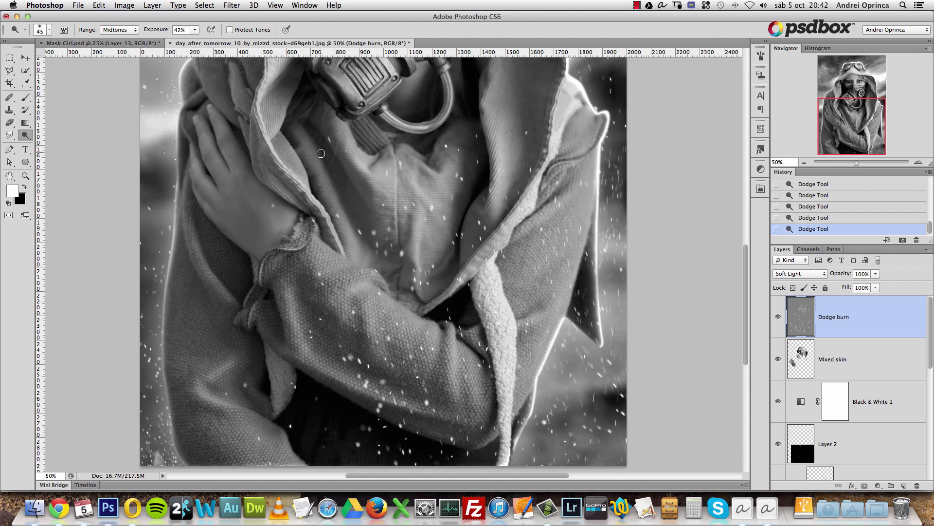
{"action": "left_click_drag", "start_coordinate": [345, 216], "coordinate": [368, 254]}
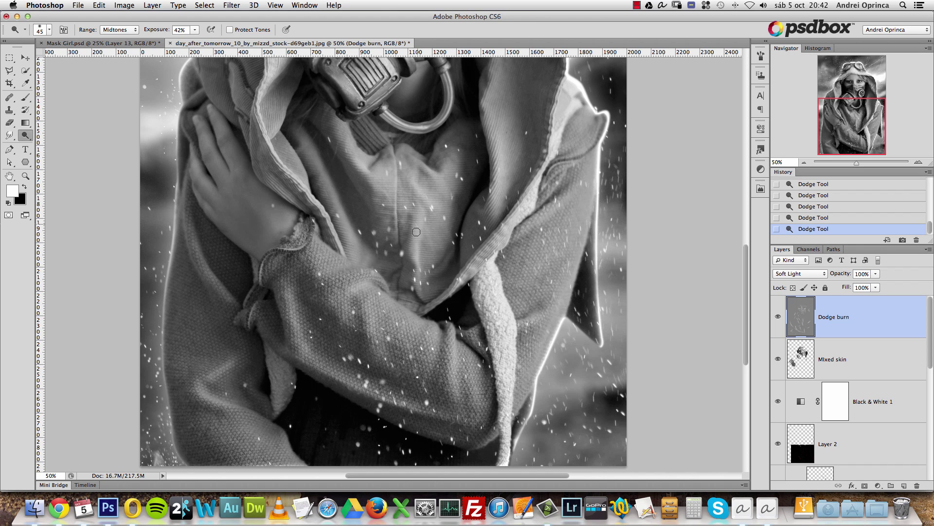
{"action": "left_click_drag", "start_coordinate": [497, 164], "coordinate": [504, 201]}
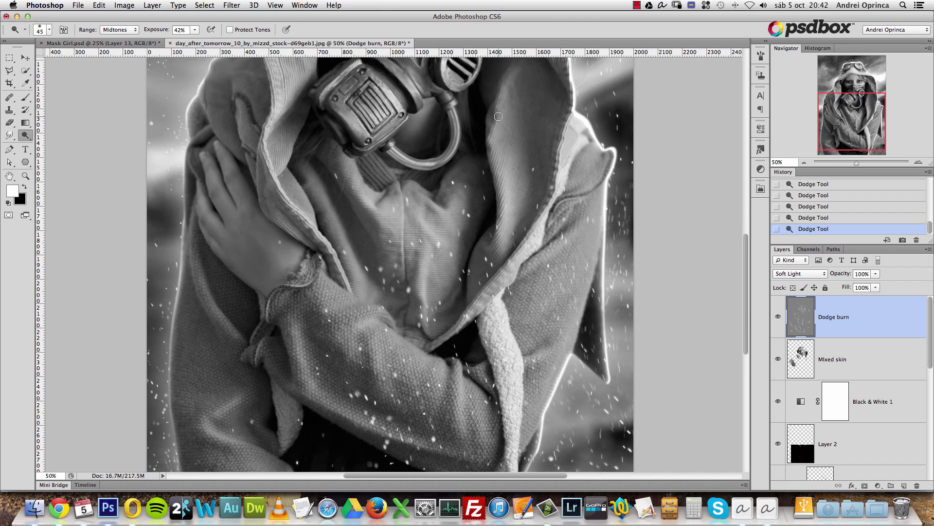
Step: Brighten the folds of the shoulder fabric above the raised hand with the Dodge tool
{"action": "left_click_drag", "start_coordinate": [219, 168], "coordinate": [311, 238]}
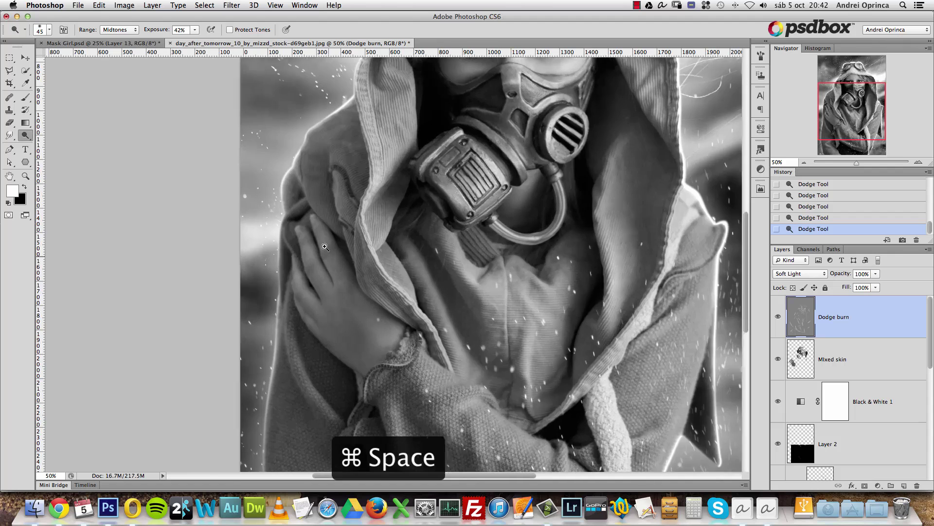
{"action": "left_click", "coordinate": [307, 234], "text": "super"}
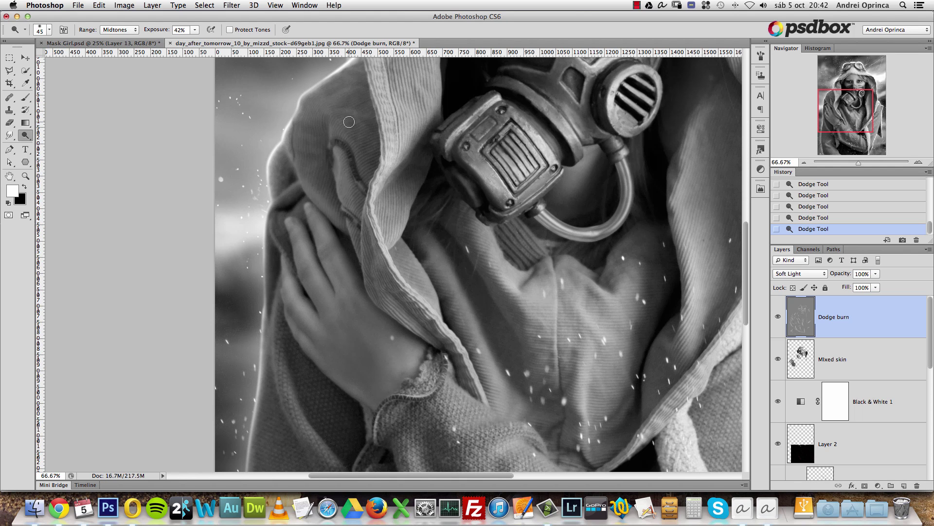
{"action": "left_click_drag", "start_coordinate": [306, 142], "coordinate": [349, 207]}
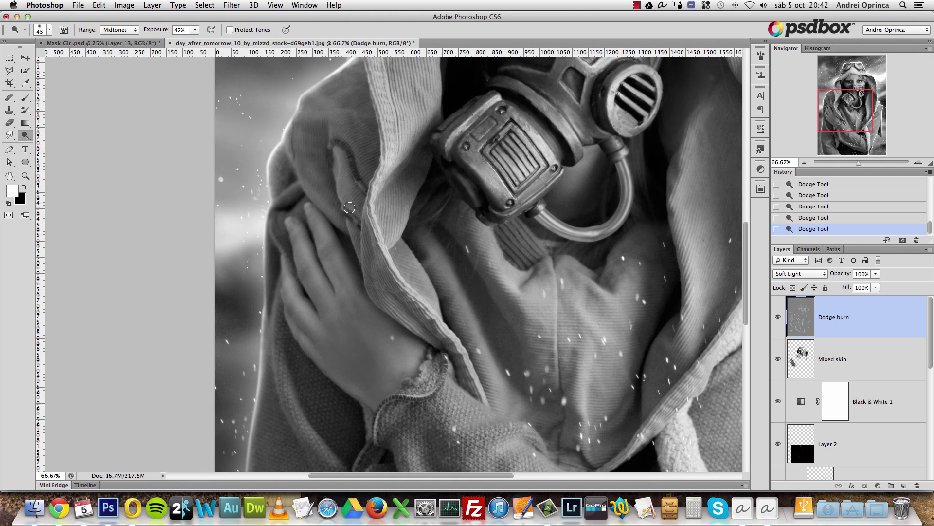
{"action": "left_click_drag", "start_coordinate": [304, 387], "coordinate": [269, 207]}
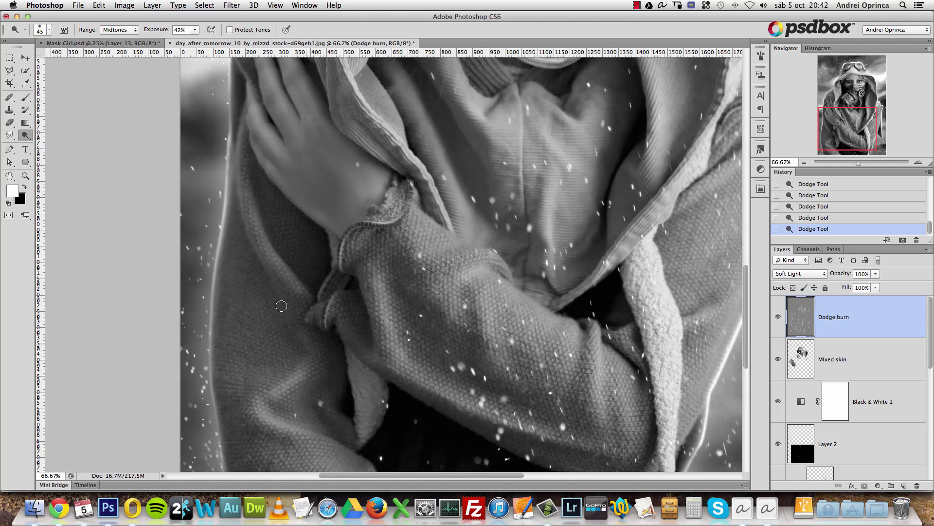
Step: Switch to the Burn tool and reduce its brush to 80 px
{"action": "left_click", "coordinate": [335, 363], "text": "alt"}
{"action": "left_click", "coordinate": [412, 315], "text": "alt"}
{"action": "left_click_drag", "start_coordinate": [518, 195], "coordinate": [481, 288]}
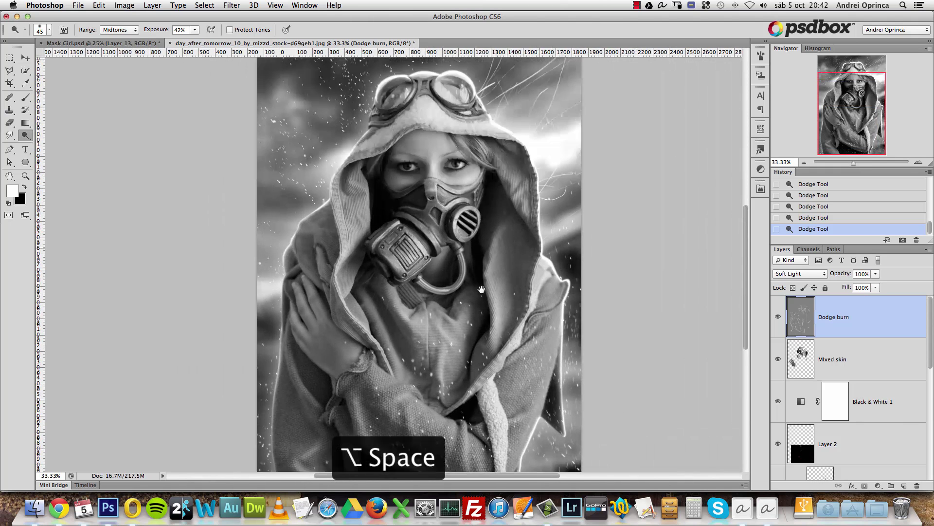
{"action": "left_click", "coordinate": [413, 121], "text": "super"}
{"action": "left_click_drag", "start_coordinate": [440, 231], "coordinate": [429, 142]}
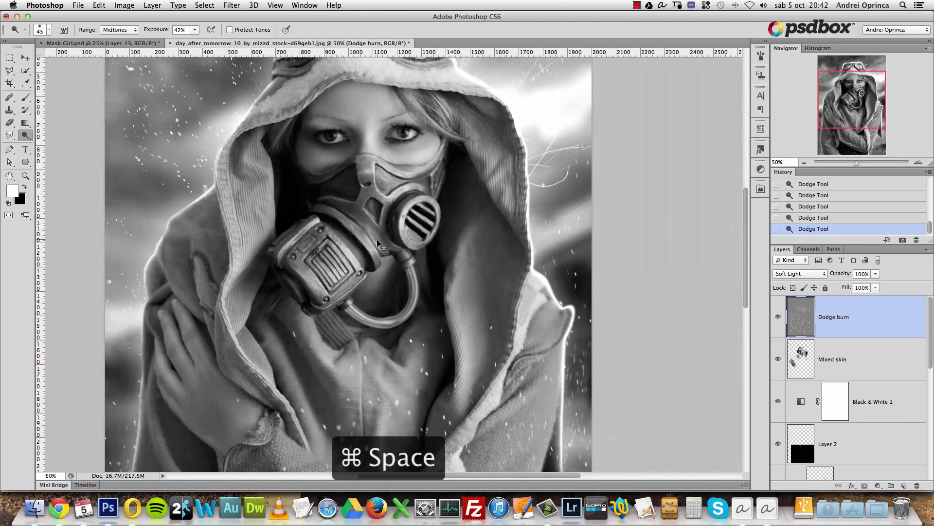
{"action": "left_click", "coordinate": [380, 235], "text": "super"}
{"action": "left_click_drag", "start_coordinate": [22, 138], "coordinate": [58, 145]}
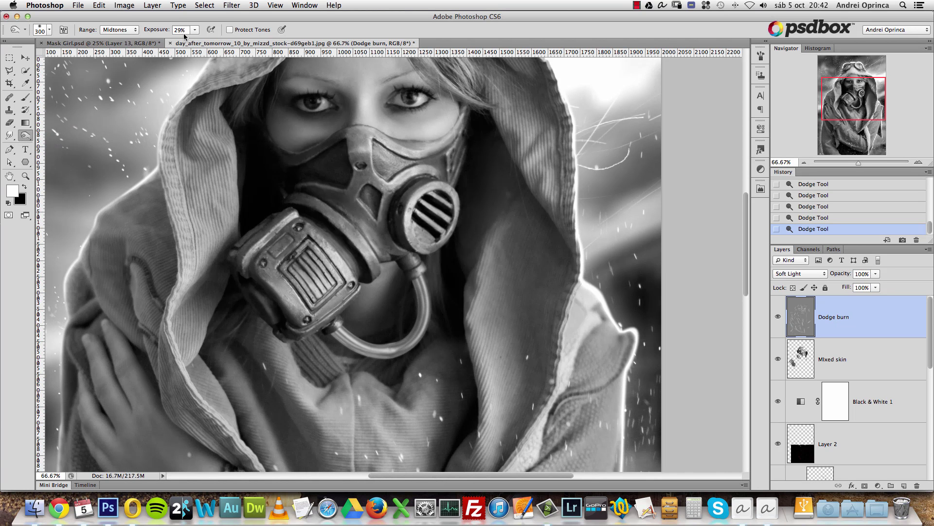
{"action": "key", "text": "bracketleft"}
{"action": "key", "text": "bracketleft"}
{"action": "key", "text": "bracketleft"}
{"action": "key", "text": "bracketleft"}
{"action": "key", "text": "bracketleft"}
Step: Reduce the Burn brush to 6 px for detail work on the eye and check its hardness in the brush settings
{"action": "left_click_drag", "start_coordinate": [295, 156], "coordinate": [304, 212]}
{"action": "key", "text": "super+space"}
{"action": "left_click_drag", "start_coordinate": [419, 168], "coordinate": [420, 168]}
{"action": "left_click", "coordinate": [419, 168]}
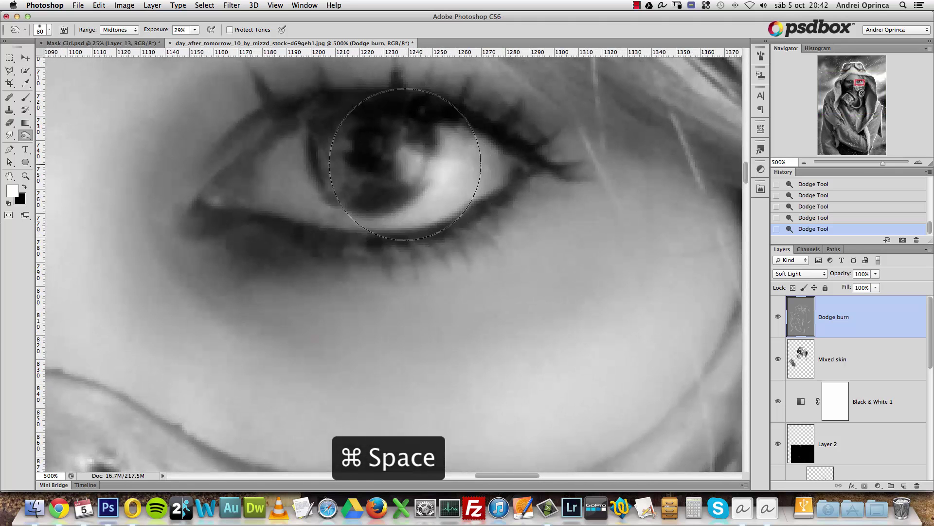
{"action": "key", "text": "bracketleft"}
{"action": "key", "text": "bracketleft"}
{"action": "key", "text": "bracketleft"}
{"action": "key", "text": "bracketleft"}
{"action": "key", "text": "bracketleft"}
{"action": "key", "text": "bracketleft"}
{"action": "key", "text": "bracketleft"}
{"action": "key", "text": "bracketleft"}
{"action": "key", "text": "bracketleft"}
{"action": "key", "text": "bracketleft"}
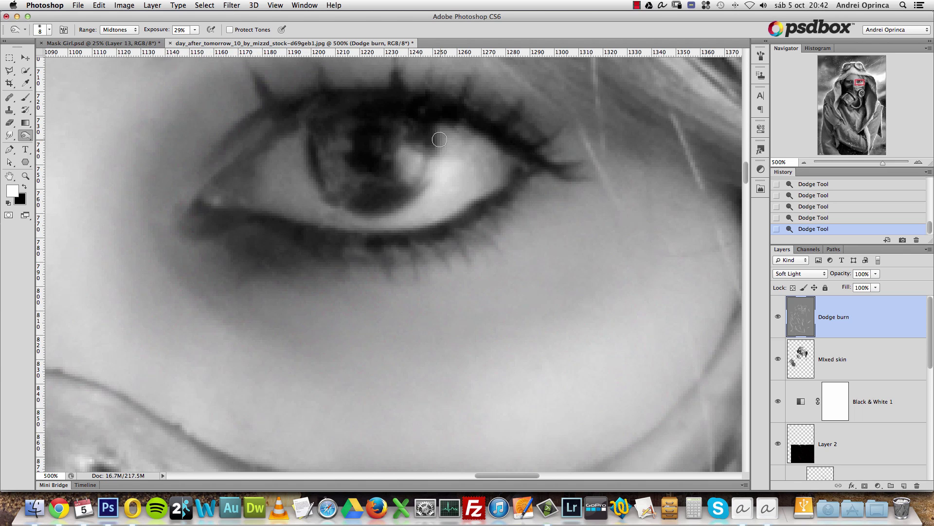
{"action": "key", "text": "bracketleft"}
{"action": "key", "text": "bracketleft"}
{"action": "right_click", "coordinate": [456, 133]}
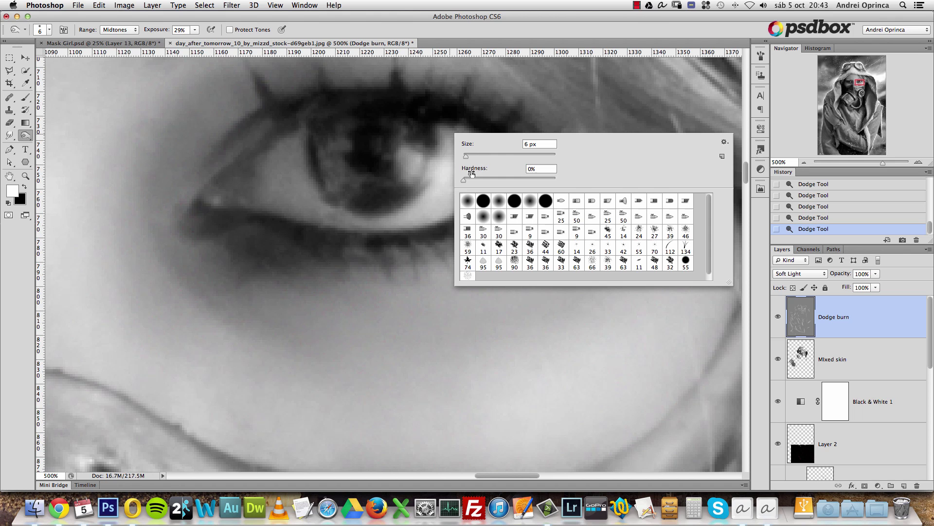
{"action": "left_click", "coordinate": [846, 327]}
Step: Examine the retouched eyes, mask and clothing in the overall portrait at 50% zoom
{"action": "key", "text": "alt+space"}
{"action": "left_click", "coordinate": [433, 272], "text": "alt"}
{"action": "left_click", "coordinate": [433, 272], "text": "alt"}
{"action": "left_click", "coordinate": [432, 273], "text": "alt"}
{"action": "left_click", "coordinate": [433, 273], "text": "alt"}
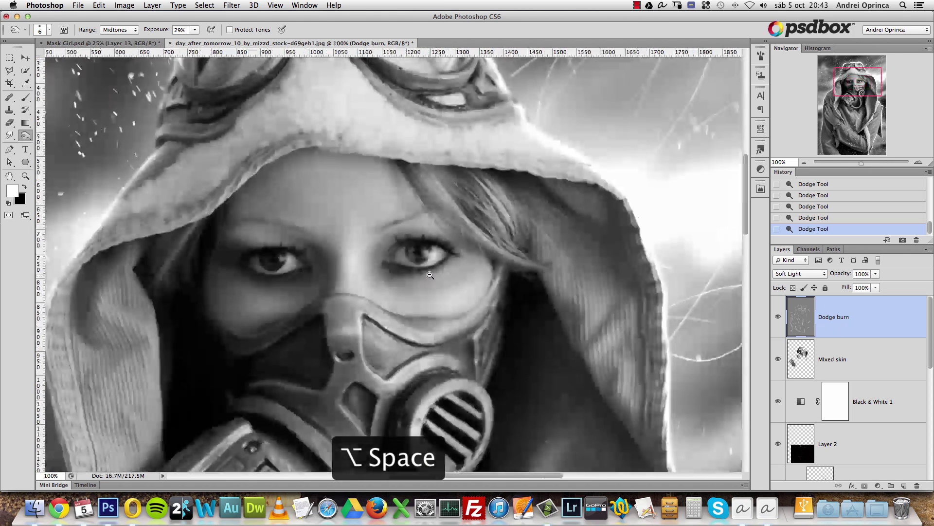
{"action": "left_click", "coordinate": [433, 274], "text": "alt"}
{"action": "left_click", "coordinate": [432, 273], "text": "alt"}
{"action": "scroll", "coordinate": [722, 290], "scroll_direction": "down", "scroll_amount": 3}
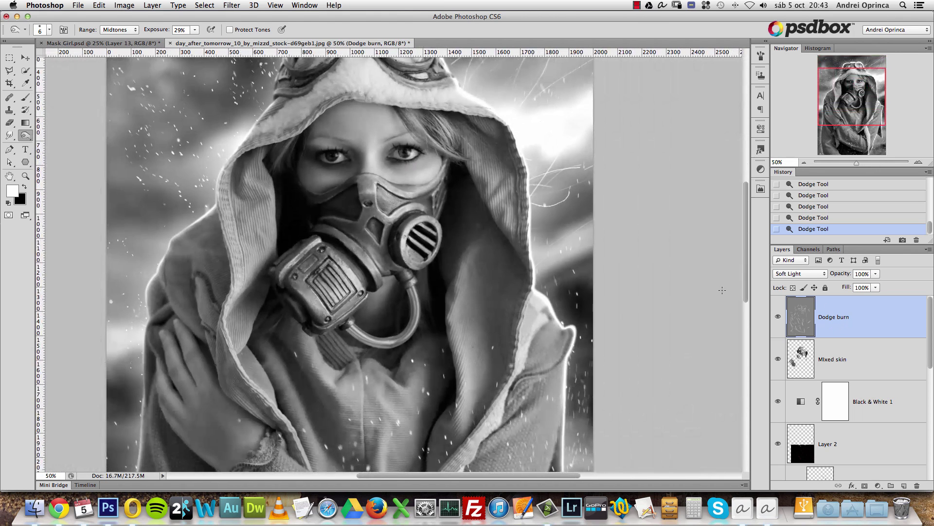
Step: Compare the portrait with and without the Dodge burn layer by toggling its visibility
{"action": "left_click", "coordinate": [779, 318]}
{"action": "left_click", "coordinate": [778, 318]}
{"action": "left_click", "coordinate": [778, 318]}
{"action": "left_click", "coordinate": [778, 318]}
{"action": "left_click", "coordinate": [779, 319]}
{"action": "left_click", "coordinate": [778, 318]}
{"action": "left_click", "coordinate": [778, 318]}
{"action": "left_click", "coordinate": [778, 318]}
Step: Inspect the Dodge burn layer's strokes on their gray fill in Normal blending, and return the layer to Soft Light
{"action": "left_click", "coordinate": [810, 275]}
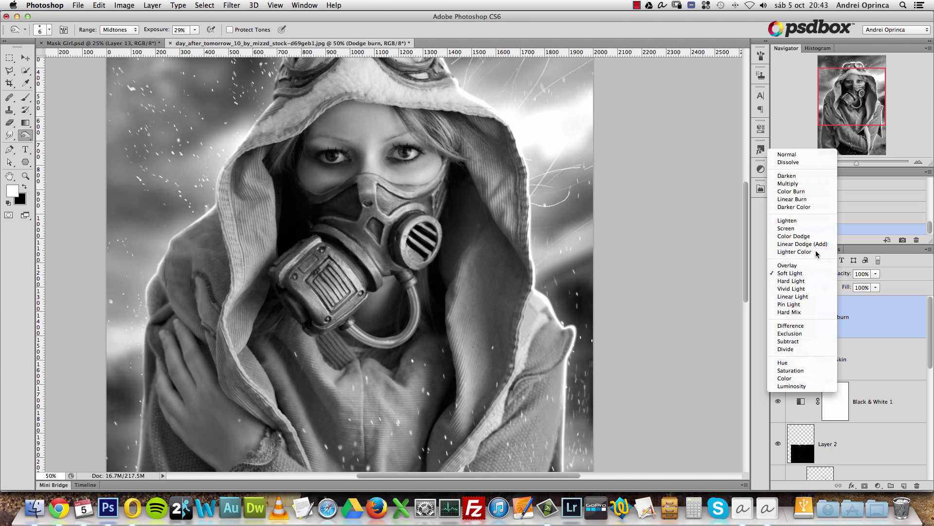
{"action": "left_click", "coordinate": [797, 157]}
{"action": "left_click", "coordinate": [432, 216], "text": "alt"}
{"action": "left_click_drag", "start_coordinate": [448, 340], "coordinate": [423, 274]}
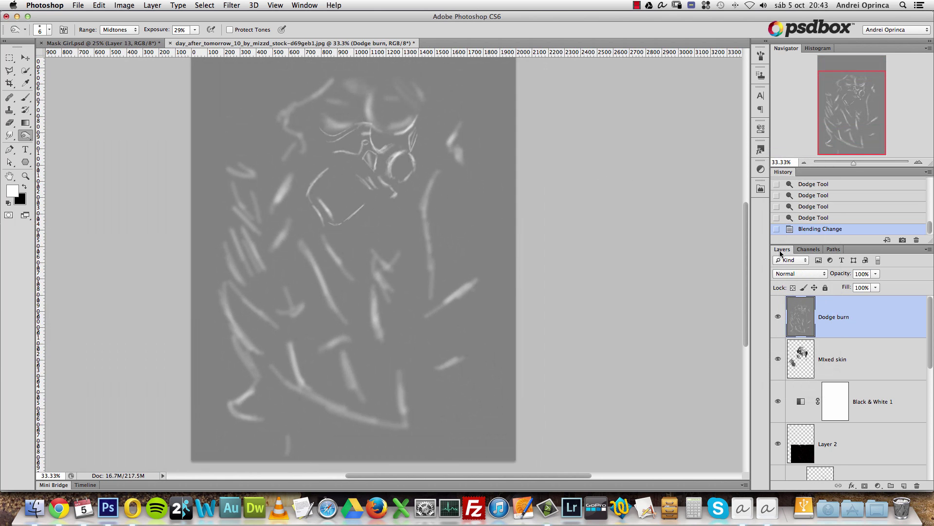
{"action": "left_click", "coordinate": [789, 275]}
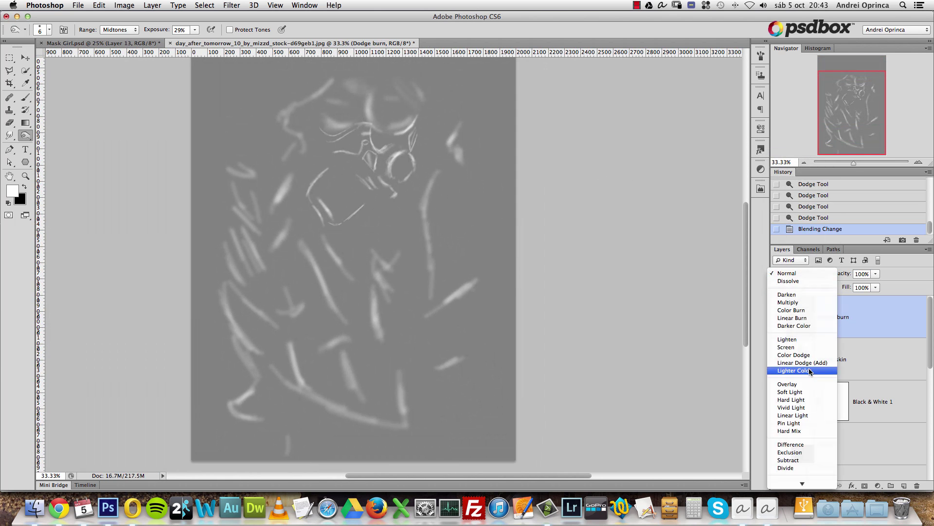
{"action": "left_click", "coordinate": [796, 392]}
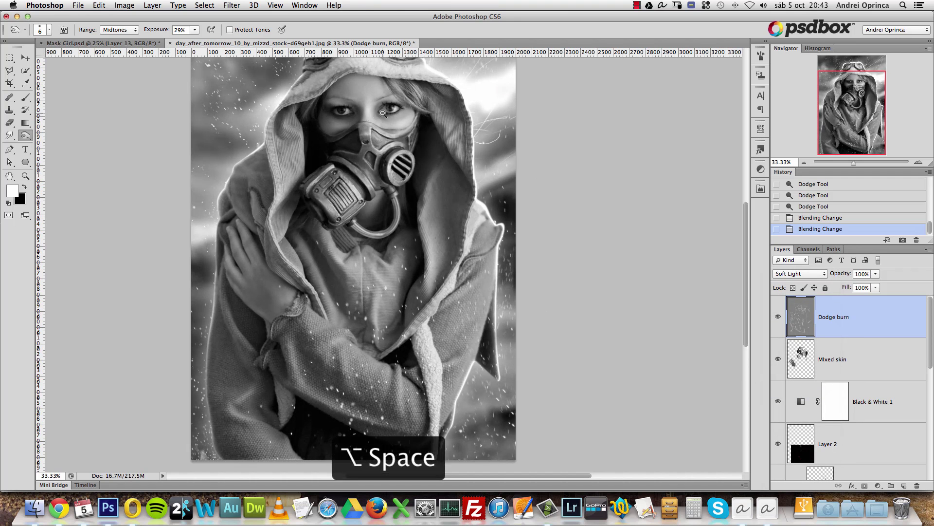
Step: Darken the rim of the iris with the Burn tool on the brightly lit eye beside the loose hair
{"action": "left_click", "coordinate": [383, 114], "text": "alt"}
{"action": "left_click", "coordinate": [414, 172], "text": "super"}
{"action": "left_click", "coordinate": [413, 170], "text": "super"}
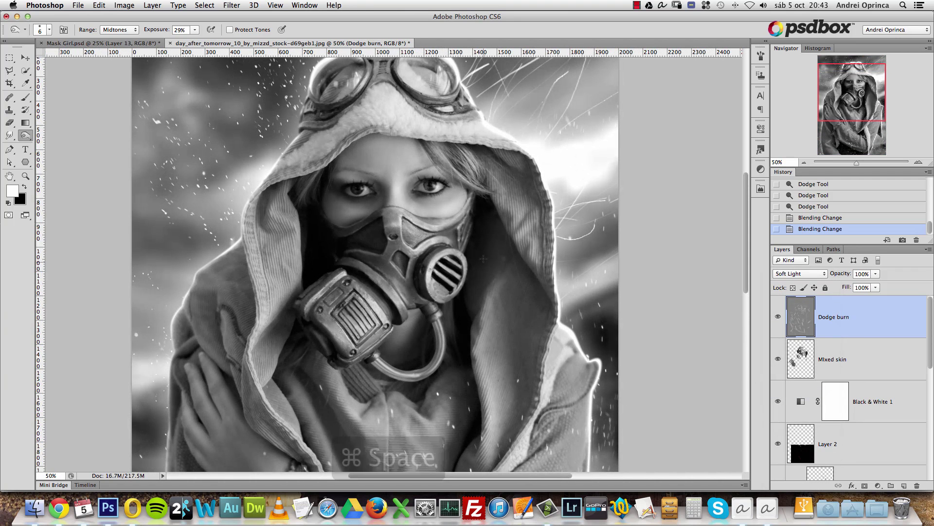
{"action": "left_click", "coordinate": [390, 216], "text": "super"}
{"action": "left_click_drag", "start_coordinate": [461, 243], "coordinate": [446, 224]}
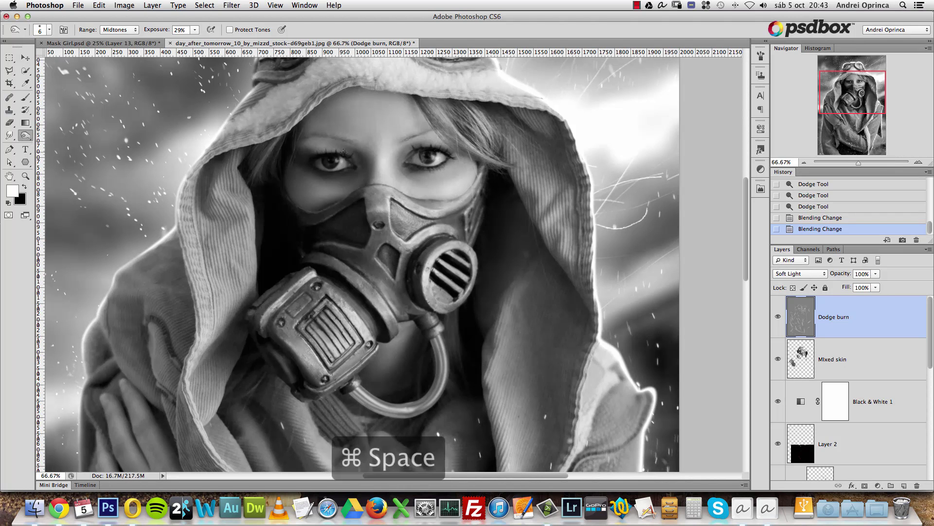
{"action": "left_click", "coordinate": [457, 152], "text": "super"}
{"action": "left_click", "coordinate": [443, 153], "text": "super"}
{"action": "left_click", "coordinate": [439, 154], "text": "super"}
{"action": "left_click", "coordinate": [433, 163], "text": "super"}
{"action": "left_click", "coordinate": [389, 176], "text": "super"}
{"action": "mouse_move", "coordinate": [401, 186]}
{"action": "left_mouse_down"}
{"action": "mouse_move", "coordinate": [472, 214]}
{"action": "mouse_move", "coordinate": [459, 179]}
{"action": "mouse_move", "coordinate": [456, 207]}
{"action": "left_mouse_up"}
{"action": "left_click_drag", "start_coordinate": [453, 214], "coordinate": [433, 240]}
{"action": "left_click_drag", "start_coordinate": [436, 236], "coordinate": [428, 234]}
{"action": "mouse_move", "coordinate": [340, 191]}
{"action": "left_mouse_down"}
{"action": "mouse_move", "coordinate": [346, 224]}
{"action": "mouse_move", "coordinate": [376, 244]}
{"action": "left_mouse_up"}
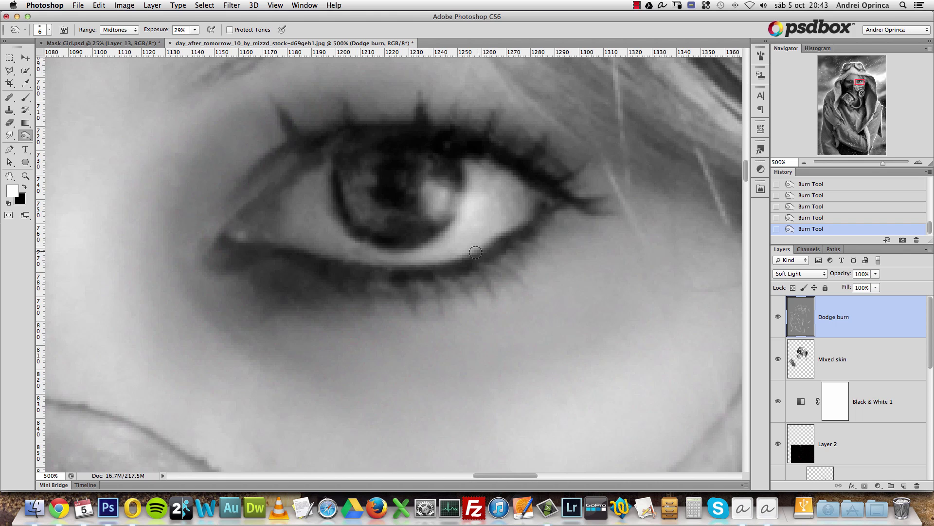
Step: Reduce the brush to 5 px and brighten the upper eyelid of the lit eye with the Dodge tool
{"action": "scroll", "coordinate": [475, 252], "scroll_direction": "down", "scroll_amount": 1}
{"action": "key", "text": "bracketright"}
{"action": "key", "text": "bracketright"}
{"action": "key", "text": "bracketright"}
{"action": "key", "text": "bracketright"}
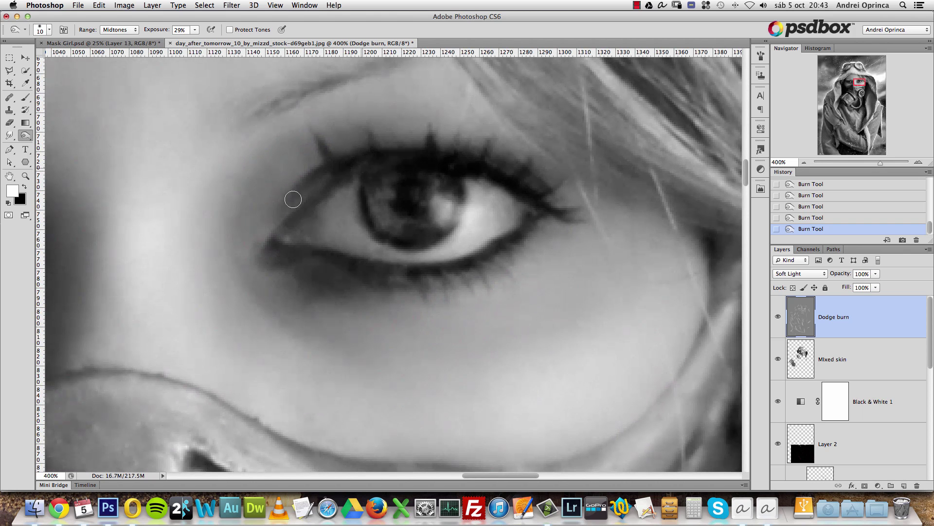
{"action": "key", "text": "bracketleft"}
{"action": "key", "text": "bracketleft"}
{"action": "key", "text": "bracketleft"}
{"action": "key", "text": "bracketleft"}
{"action": "left_click", "coordinate": [323, 184], "text": "alt"}
{"action": "left_click", "coordinate": [314, 188], "text": "alt"}
{"action": "left_click_drag", "start_coordinate": [341, 173], "coordinate": [367, 161]}
{"action": "left_click_drag", "start_coordinate": [300, 199], "coordinate": [280, 226]}
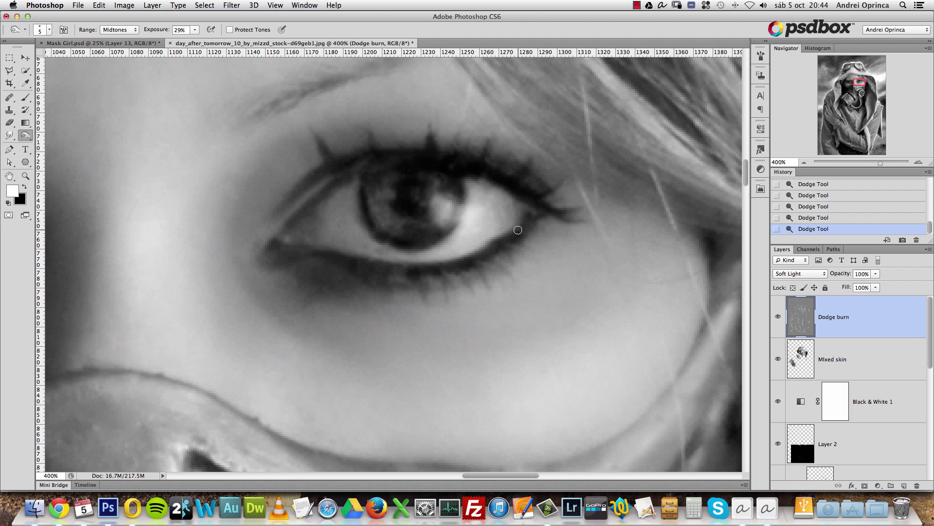
Step: Darken the upper eyelid crease and the lower lash line of the lit eye with the Burn tool
{"action": "left_click_drag", "start_coordinate": [349, 164], "coordinate": [321, 175]}
{"action": "left_click_drag", "start_coordinate": [339, 168], "coordinate": [277, 214]}
{"action": "left_click_drag", "start_coordinate": [308, 184], "coordinate": [272, 217]}
{"action": "left_click_drag", "start_coordinate": [335, 186], "coordinate": [280, 236]}
{"action": "key", "text": "bracketright"}
{"action": "left_click_drag", "start_coordinate": [347, 262], "coordinate": [503, 252]}
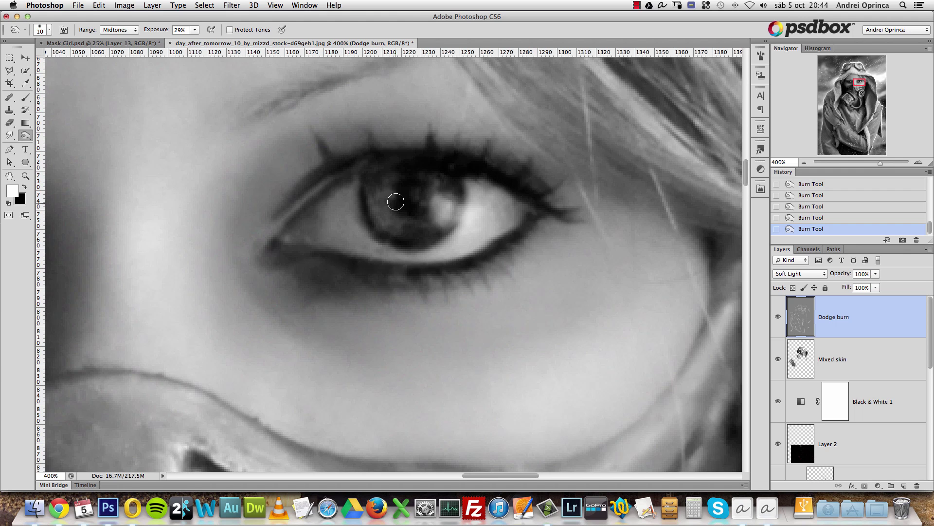
{"action": "key", "text": "bracketleft"}
{"action": "key", "text": "alt+shift+comma"}
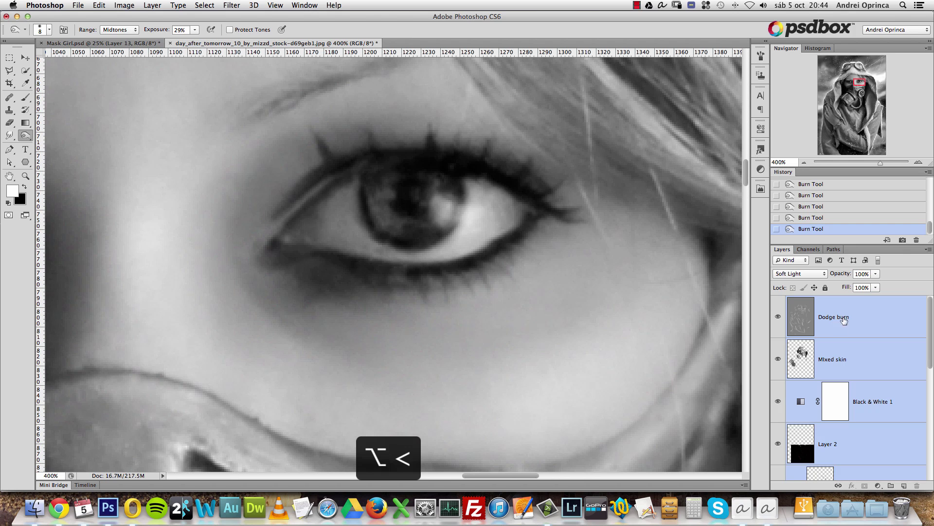
{"action": "left_click", "coordinate": [839, 322]}
{"action": "key", "text": "alt+shift+comma"}
{"action": "mouse_move", "coordinate": [932, 313]}
{"action": "left_mouse_down"}
{"action": "mouse_move", "coordinate": [932, 410]}
{"action": "mouse_move", "coordinate": [930, 312]}
{"action": "left_mouse_up"}
{"action": "left_click", "coordinate": [871, 334]}
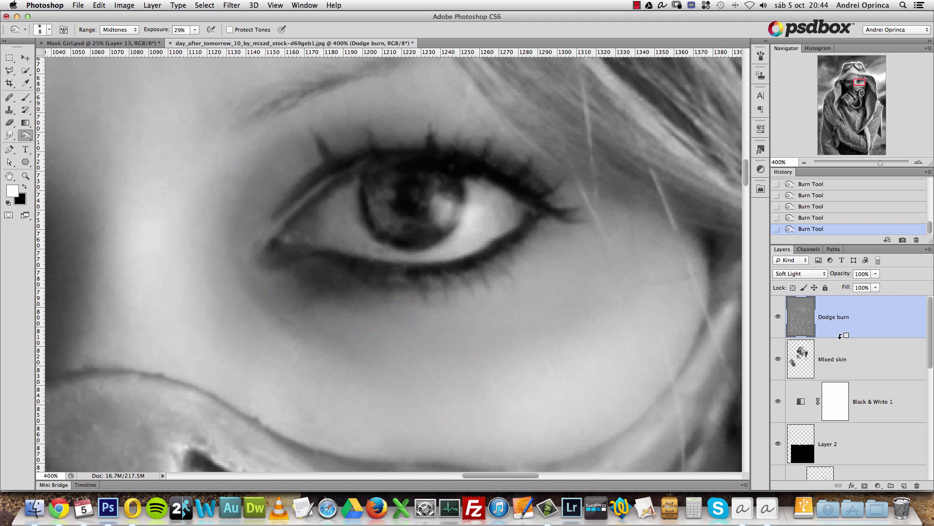
{"action": "key", "text": "alt+shift+comma"}
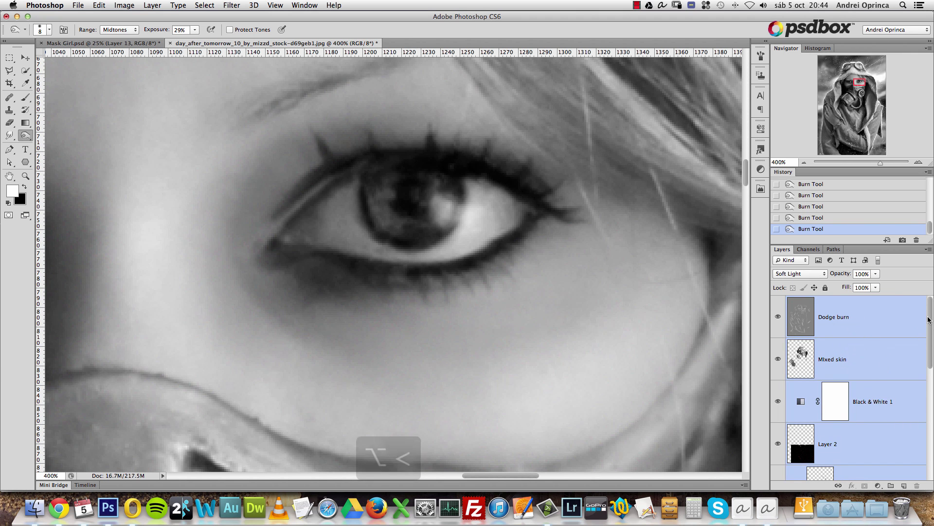
{"action": "mouse_move", "coordinate": [930, 316]}
{"action": "left_mouse_down"}
{"action": "mouse_move", "coordinate": [929, 405]}
{"action": "mouse_move", "coordinate": [931, 310]}
{"action": "left_mouse_up"}
{"action": "left_click", "coordinate": [884, 332]}
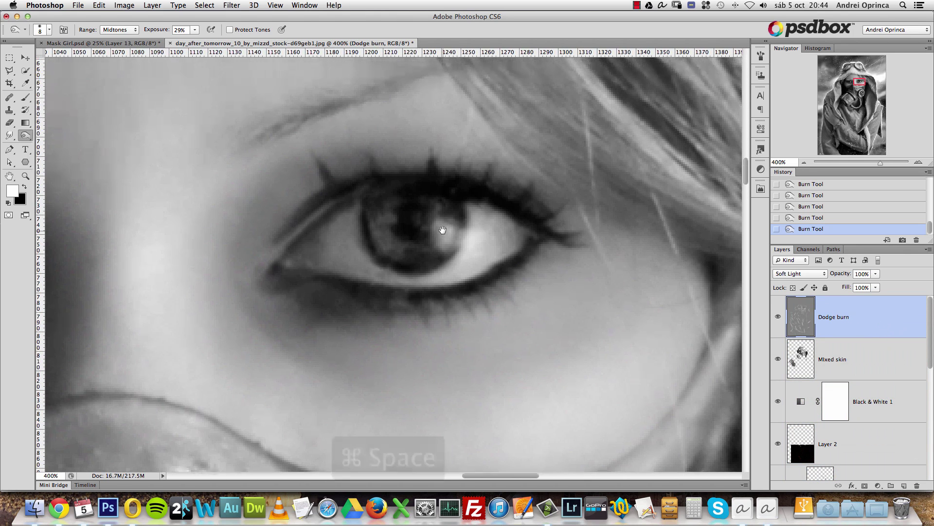
Step: Brighten the reflections inside the lit eye's iris with a small Dodge brush, reducing it to 5 px
{"action": "left_click", "coordinate": [422, 222], "text": "super"}
{"action": "mouse_move", "coordinate": [387, 191]}
{"action": "left_mouse_down"}
{"action": "mouse_move", "coordinate": [386, 235]}
{"action": "mouse_move", "coordinate": [370, 229]}
{"action": "left_mouse_up"}
{"action": "mouse_move", "coordinate": [372, 237]}
{"action": "left_mouse_down"}
{"action": "mouse_move", "coordinate": [384, 241]}
{"action": "mouse_move", "coordinate": [437, 208]}
{"action": "mouse_move", "coordinate": [449, 251]}
{"action": "left_mouse_up"}
{"action": "key", "text": "bracketleft"}
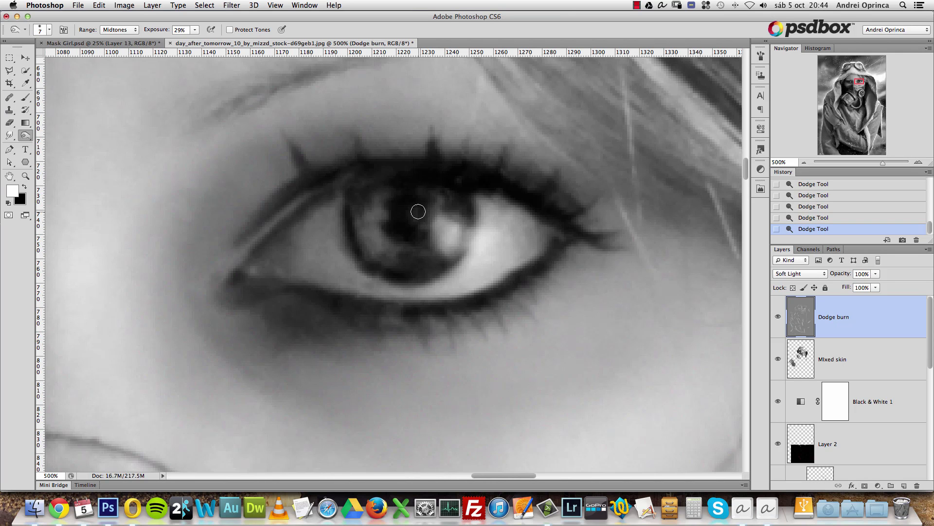
{"action": "left_click_drag", "start_coordinate": [419, 215], "coordinate": [416, 211]}
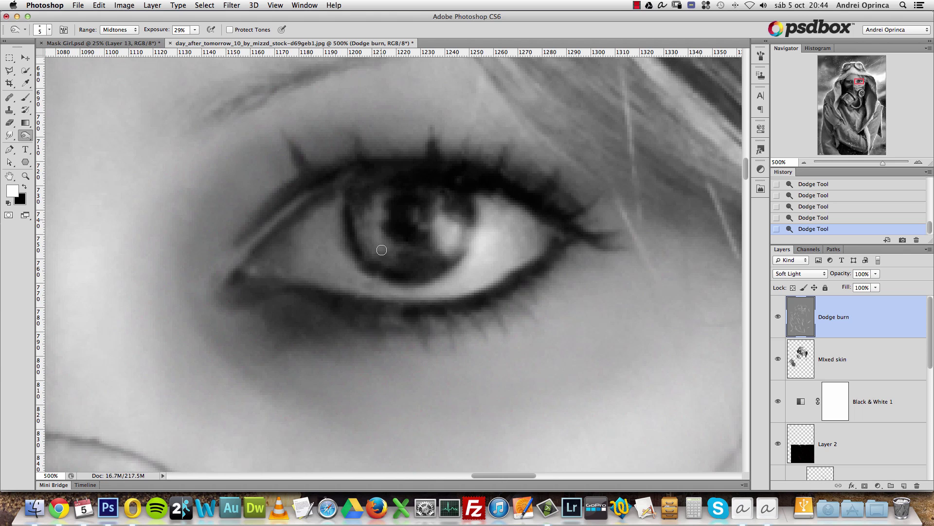
{"action": "left_click_drag", "start_coordinate": [376, 185], "coordinate": [363, 204]}
{"action": "left_click_drag", "start_coordinate": [352, 238], "coordinate": [360, 224]}
Step: Enlarge the brush to 9 px and burn the iris rim next to the bright white of the lit eye
{"action": "key", "text": "bracketright"}
{"action": "key", "text": "bracketright"}
{"action": "key", "text": "bracketright"}
{"action": "key", "text": "bracketright"}
{"action": "mouse_move", "coordinate": [456, 259]}
{"action": "left_mouse_down"}
{"action": "mouse_move", "coordinate": [400, 262]}
{"action": "mouse_move", "coordinate": [474, 216]}
{"action": "left_mouse_up"}
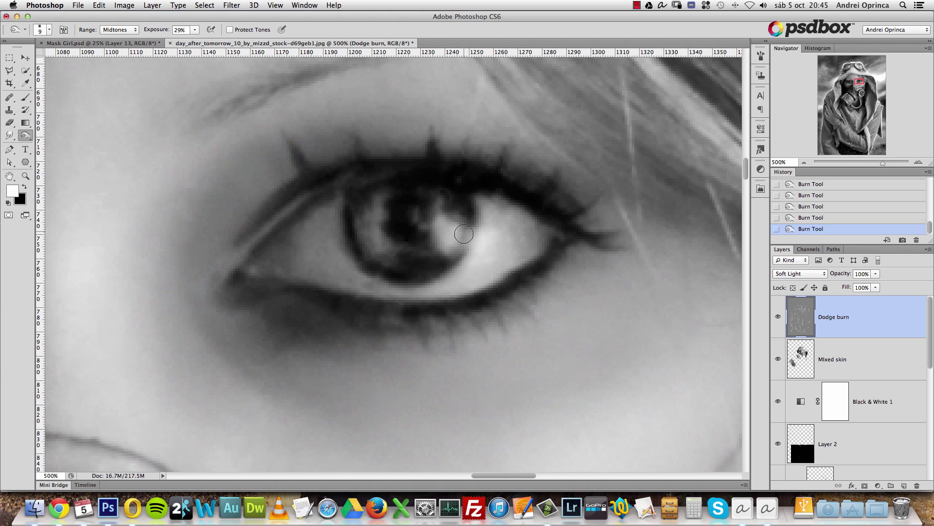
Step: Set the brush to 7 px and brighten the iris reflections of the eye on the shadowed side of the face
{"action": "key", "text": "bracketleft"}
{"action": "key", "text": "bracketleft"}
{"action": "key", "text": "super+1"}
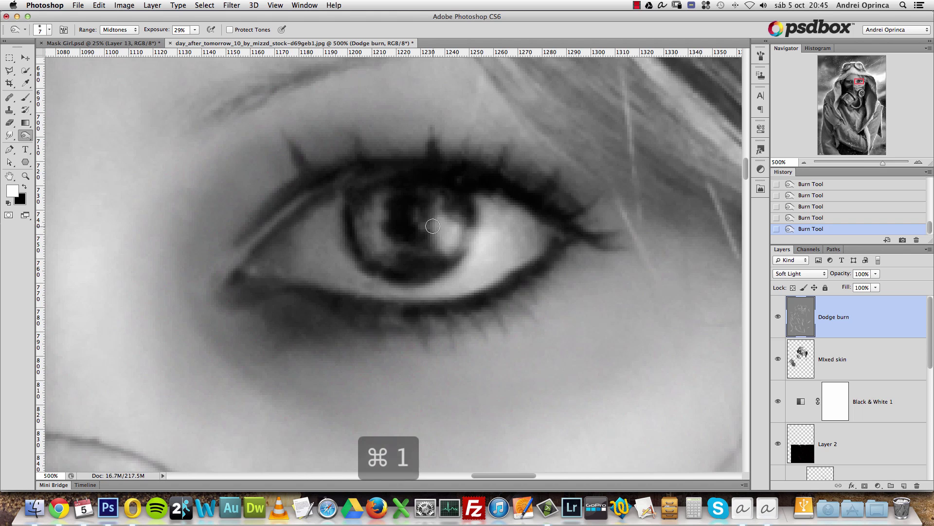
{"action": "key", "text": "super+space"}
{"action": "left_click", "coordinate": [244, 274], "text": "super"}
{"action": "left_click", "coordinate": [245, 275], "text": "super"}
{"action": "left_click", "coordinate": [245, 275], "text": "super"}
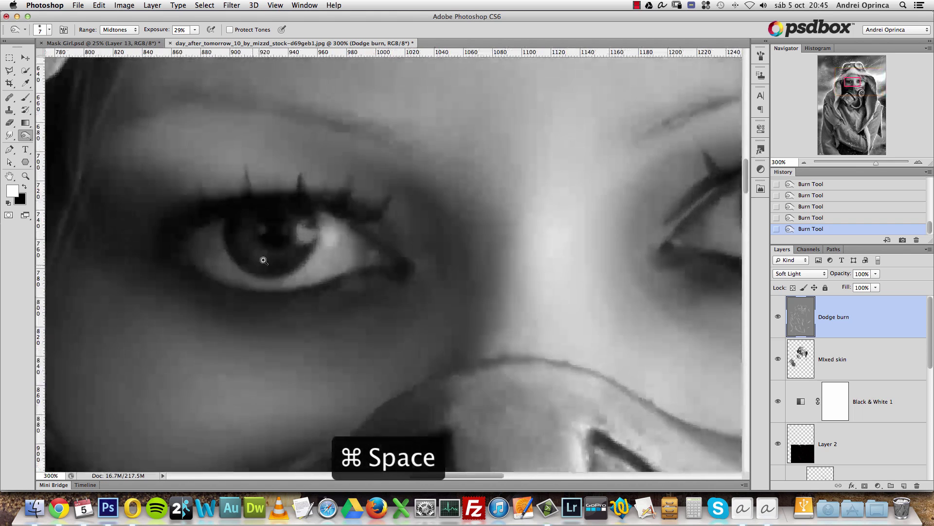
{"action": "mouse_move", "coordinate": [251, 244]}
{"action": "left_mouse_down"}
{"action": "mouse_move", "coordinate": [243, 231]}
{"action": "mouse_move", "coordinate": [255, 249]}
{"action": "left_mouse_up"}
{"action": "mouse_move", "coordinate": [245, 236]}
{"action": "left_mouse_down"}
{"action": "mouse_move", "coordinate": [257, 220]}
{"action": "mouse_move", "coordinate": [320, 226]}
{"action": "left_mouse_up"}
{"action": "left_click", "coordinate": [265, 224]}
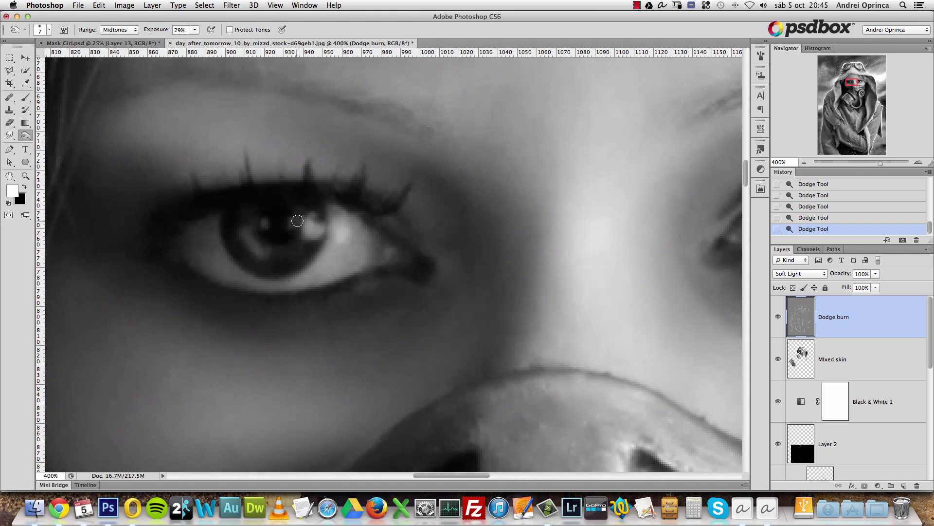
{"action": "left_click_drag", "start_coordinate": [328, 232], "coordinate": [285, 269]}
{"action": "left_click_drag", "start_coordinate": [227, 227], "coordinate": [239, 240]}
{"action": "left_click_drag", "start_coordinate": [242, 244], "coordinate": [269, 265]}
{"action": "mouse_move", "coordinate": [294, 257]}
{"action": "left_mouse_down"}
{"action": "mouse_move", "coordinate": [301, 246]}
{"action": "mouse_move", "coordinate": [300, 266]}
{"action": "left_mouse_up"}
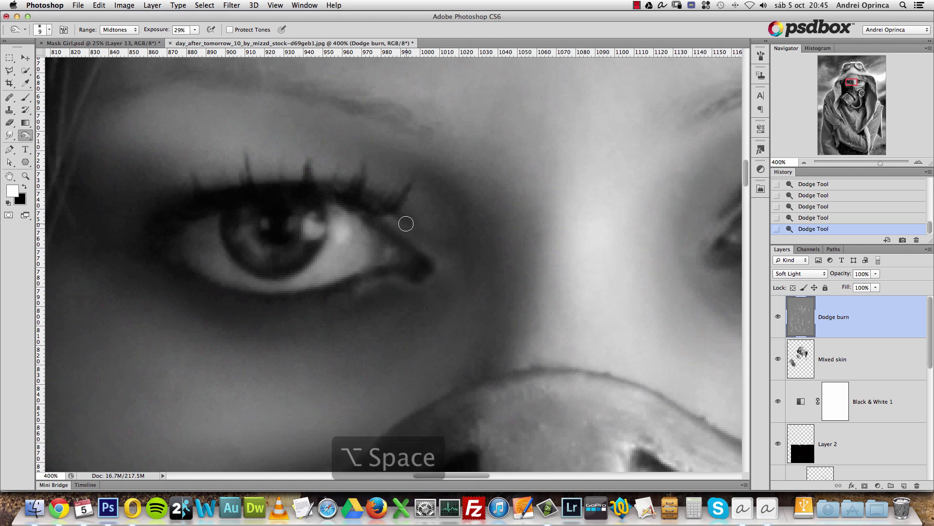
Step: Darken the lower lash line near the inner corner of the shadowed eye with the Burn tool
{"action": "left_click", "coordinate": [409, 224], "text": "alt"}
{"action": "key", "text": "]"}
{"action": "mouse_move", "coordinate": [398, 258]}
{"action": "left_mouse_down"}
{"action": "mouse_move", "coordinate": [329, 282]}
{"action": "mouse_move", "coordinate": [413, 256]}
{"action": "mouse_move", "coordinate": [290, 255]}
{"action": "mouse_move", "coordinate": [337, 278]}
{"action": "left_mouse_up"}
{"action": "left_click_drag", "start_coordinate": [344, 276], "coordinate": [381, 262]}
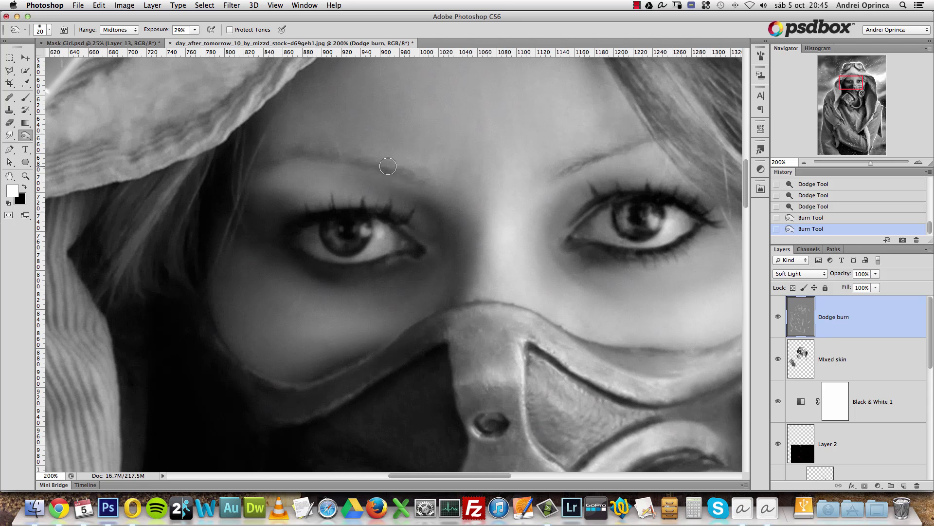
Step: Darken both eyebrows with a 20 px Burn brush
{"action": "left_click_drag", "start_coordinate": [279, 156], "coordinate": [423, 177]}
{"action": "left_click_drag", "start_coordinate": [659, 141], "coordinate": [617, 149]}
{"action": "left_click", "coordinate": [515, 217], "text": "alt"}
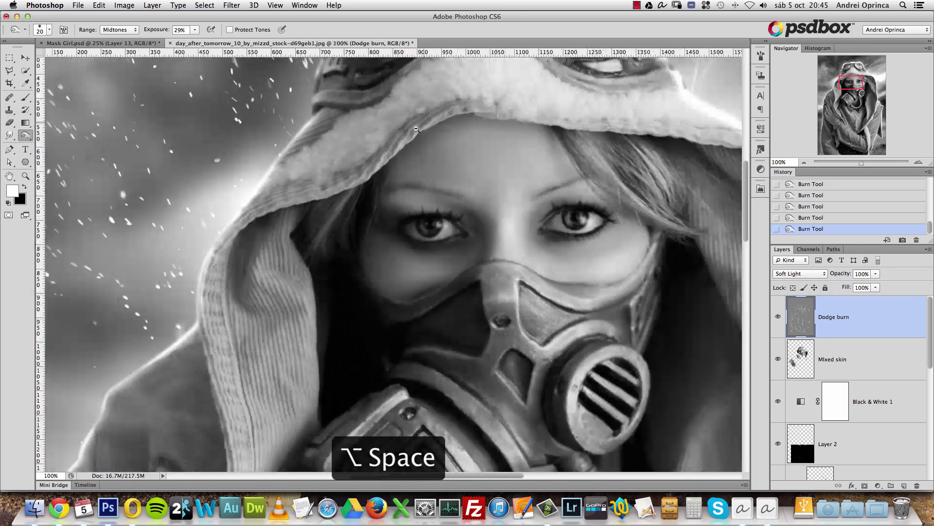
Step: Set the Burn exposure to 16% and the brush size to 86 px, and darken the shadowed side of the nose bridge
{"action": "left_click", "coordinate": [194, 30]}
{"action": "left_click_drag", "start_coordinate": [195, 40], "coordinate": [188, 40]}
{"action": "right_click", "coordinate": [536, 206]}
{"action": "left_click_drag", "start_coordinate": [574, 229], "coordinate": [571, 230]}
{"action": "left_click", "coordinate": [486, 217]}
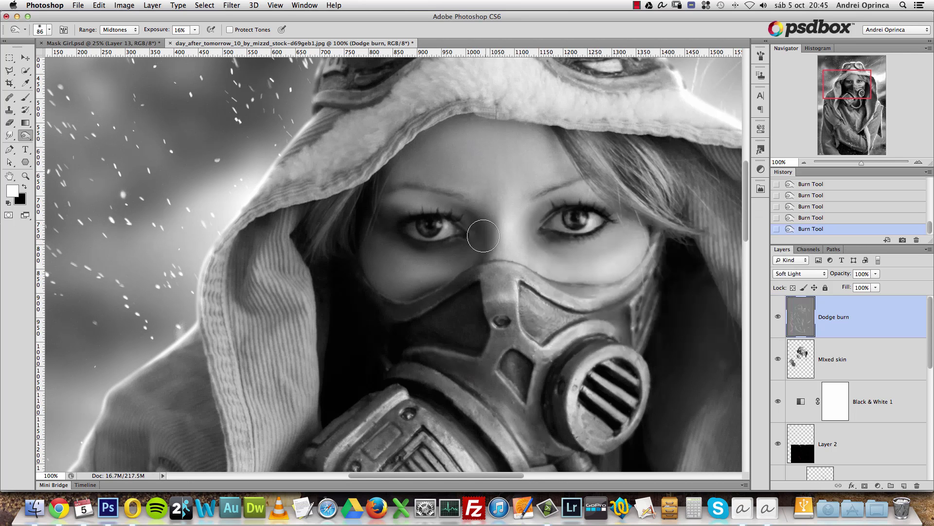
Step: Reduce the Burn brush to 60 px and deepen the shadow on the forehead beneath the hood's edge
{"action": "key", "text": "bracketleft"}
{"action": "key", "text": "bracketleft"}
{"action": "key", "text": "bracketleft"}
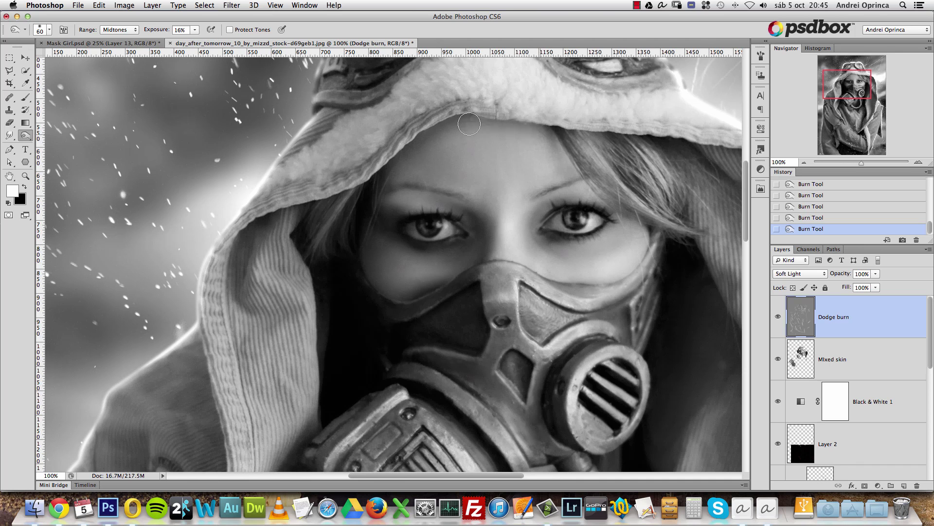
{"action": "key", "text": "bracketleft"}
{"action": "key", "text": "bracketleft"}
{"action": "key", "text": "bracketright"}
{"action": "key", "text": "bracketright"}
{"action": "key", "text": "bracketright"}
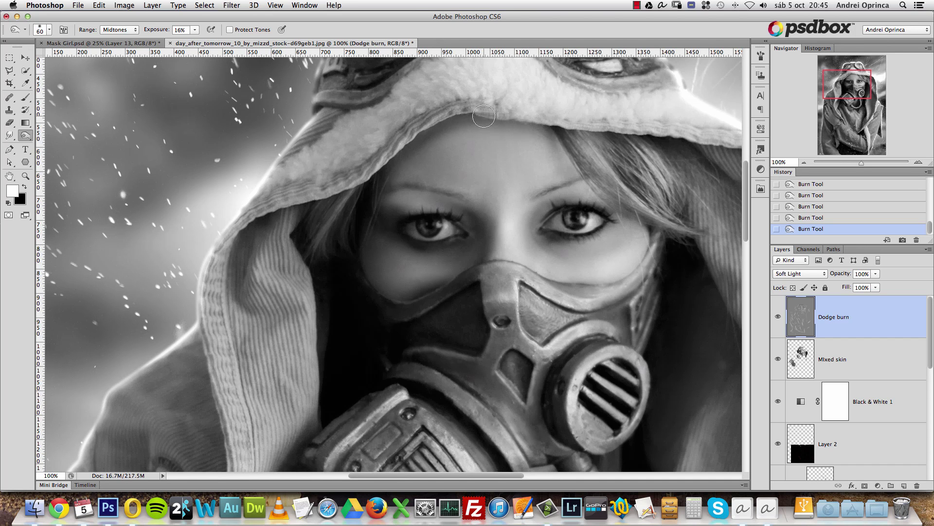
Step: Burn the skin between the eyebrow and the inner corner of the lit eye, reducing the brush to 40 px
{"action": "left_click_drag", "start_coordinate": [621, 195], "coordinate": [559, 189]}
{"action": "key", "text": "bracketleft"}
{"action": "key", "text": "bracketleft"}
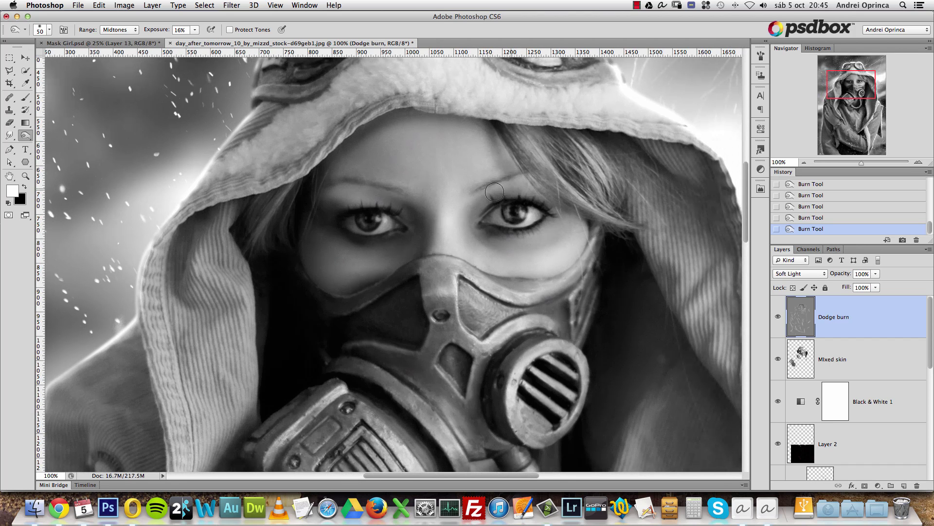
{"action": "key", "text": "bracketleft"}
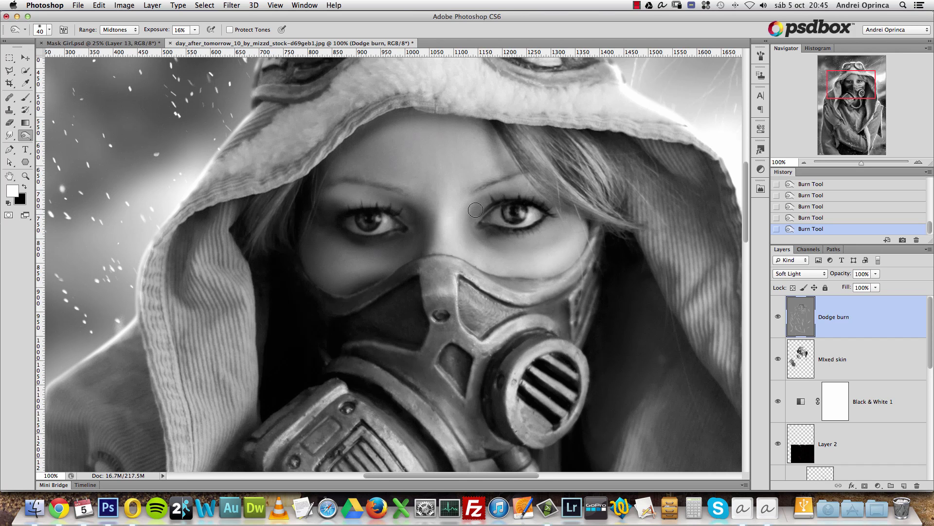
Step: Set the Burn exposure to 47% and darken the inner edge of the mask's triangular panel with a 9 px brush
{"action": "scroll", "coordinate": [476, 210], "scroll_direction": "right", "scroll_amount": 5}
{"action": "scroll", "coordinate": [476, 210], "scroll_direction": "down", "scroll_amount": 2}
{"action": "left_click", "coordinate": [195, 30]}
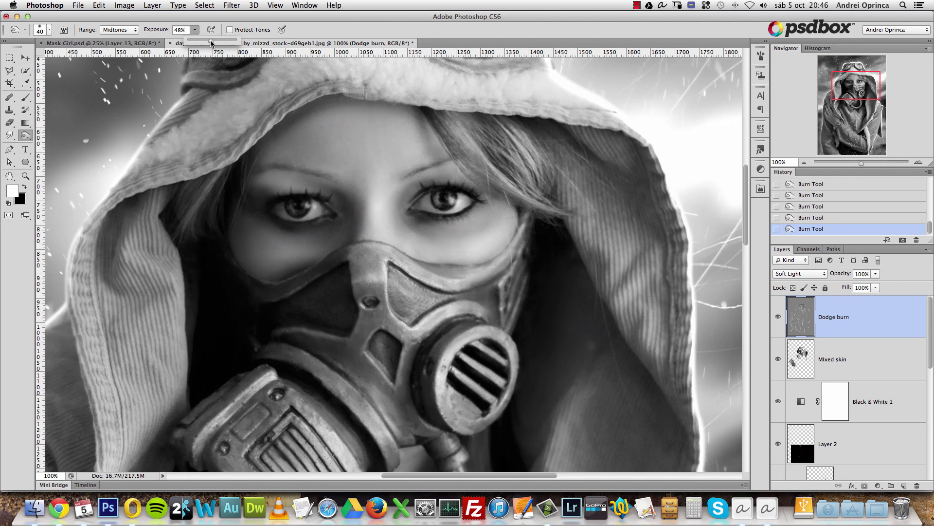
{"action": "left_click", "coordinate": [866, 317]}
{"action": "left_click", "coordinate": [409, 350], "text": "super"}
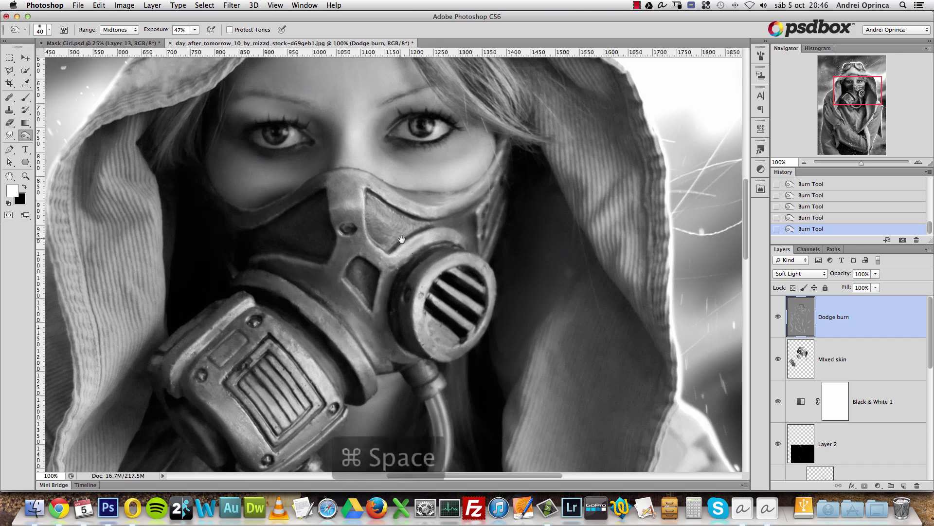
{"action": "key", "text": "bracketleft"}
{"action": "key", "text": "bracketleft"}
{"action": "key", "text": "bracketleft"}
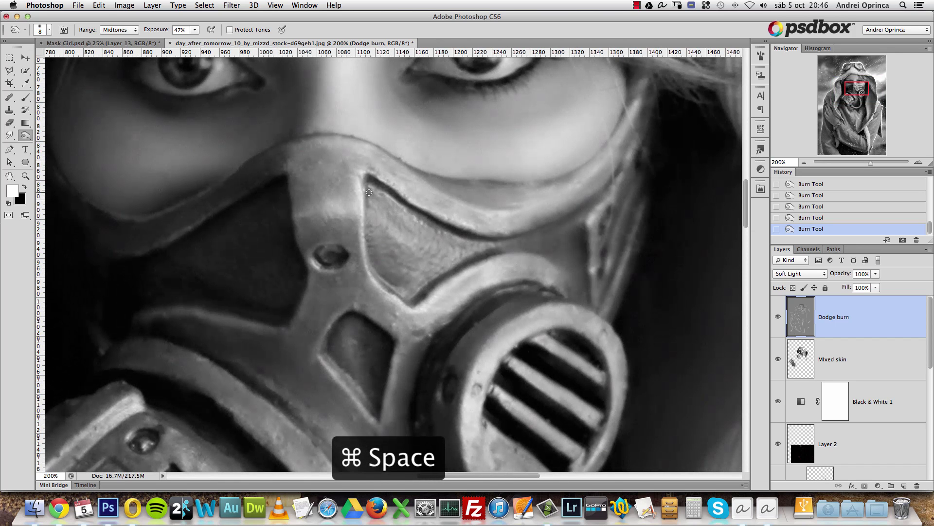
{"action": "key", "text": "bracketright"}
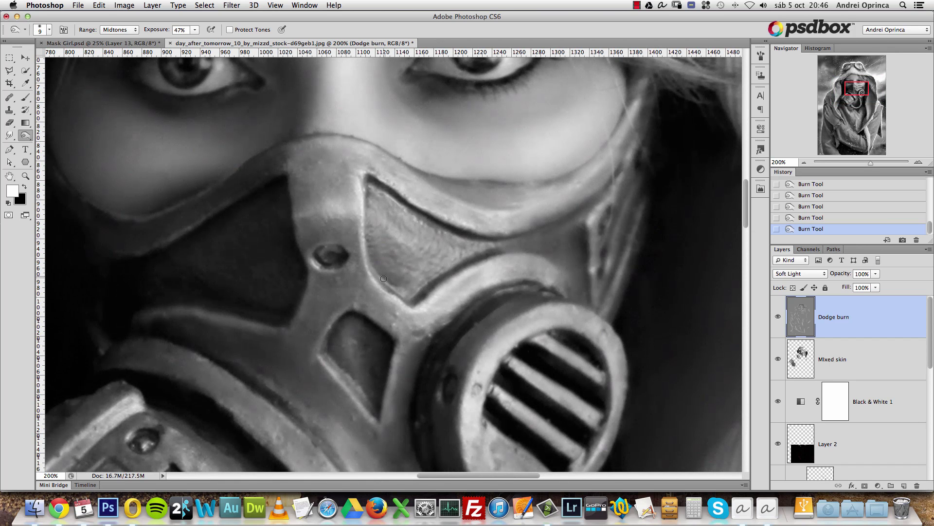
{"action": "left_click_drag", "start_coordinate": [370, 187], "coordinate": [385, 275]}
Step: Set the Burn exposure to 34% and the brush size to 21 px, and darken the triangular panel's upper edge toward the round filter
{"action": "left_click", "coordinate": [194, 31]}
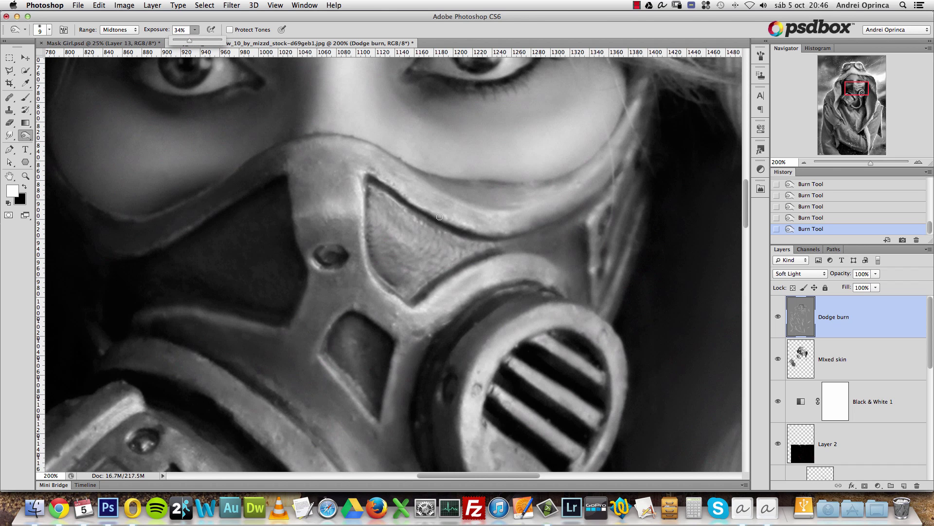
{"action": "right_click", "coordinate": [415, 214]}
{"action": "type", "text": "21"}
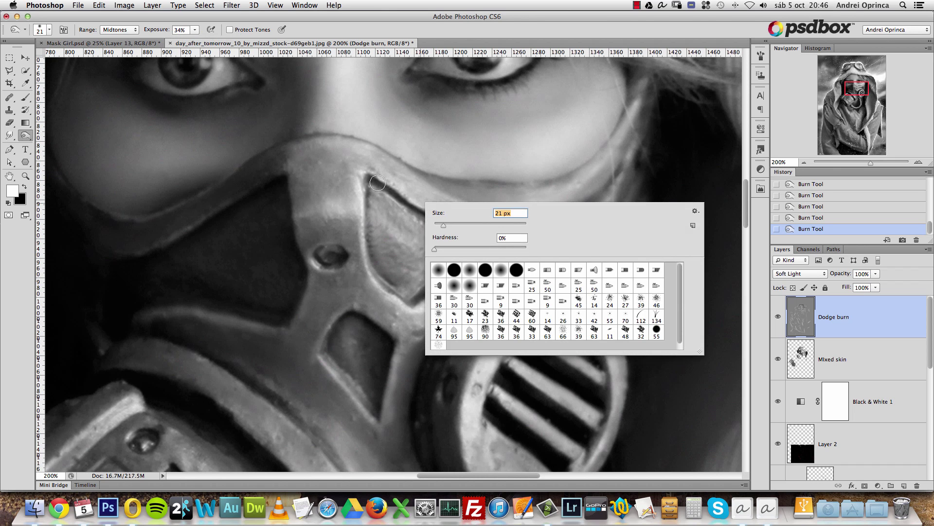
{"action": "key", "text": "Return"}
{"action": "left_click_drag", "start_coordinate": [442, 227], "coordinate": [523, 238]}
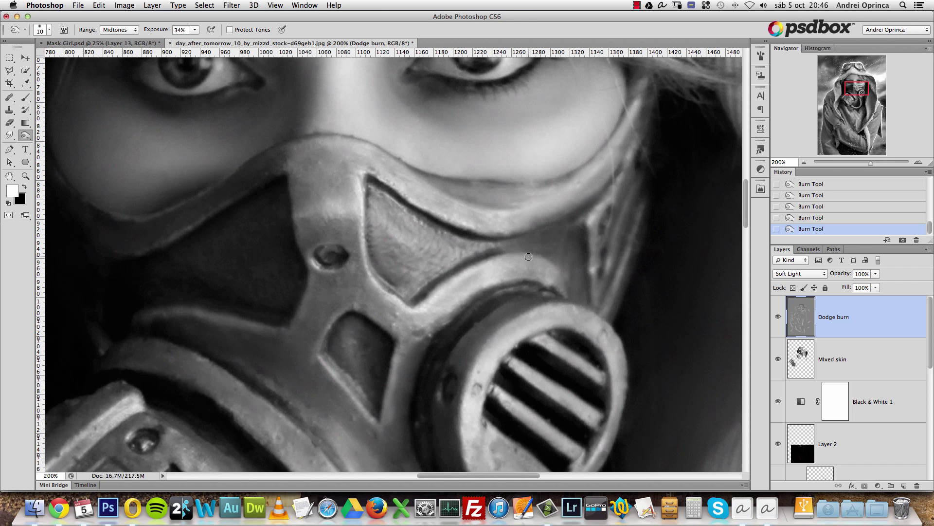
Step: Burn the mask's small lower panel and the dark rim behind the square filter housing with a 20 px brush
{"action": "scroll", "coordinate": [353, 215], "scroll_direction": "left", "scroll_amount": 5}
{"action": "scroll", "coordinate": [354, 215], "scroll_direction": "down", "scroll_amount": 2}
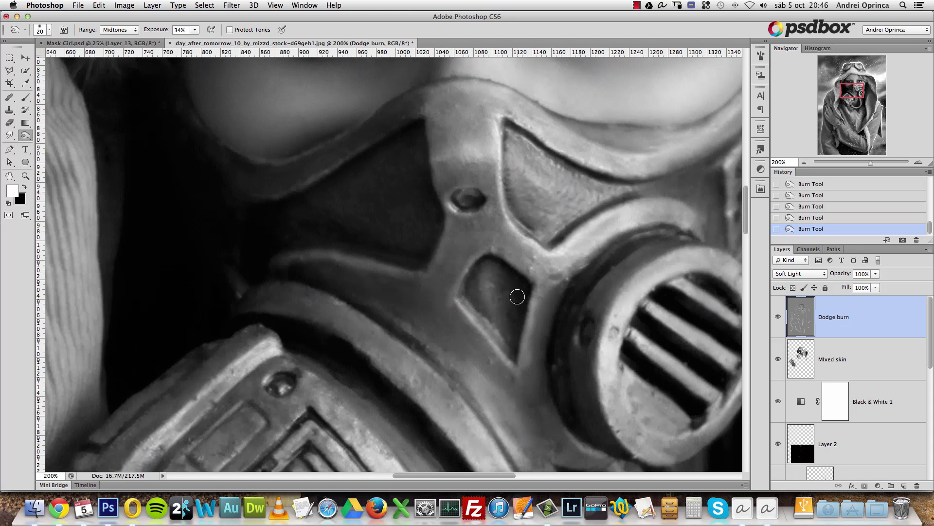
{"action": "key", "text": "bracketright"}
{"action": "left_click_drag", "start_coordinate": [445, 361], "coordinate": [367, 215]}
{"action": "left_click", "coordinate": [761, 57]}
{"action": "left_click", "coordinate": [762, 58]}
{"action": "mouse_move", "coordinate": [376, 327]}
{"action": "left_mouse_down"}
{"action": "mouse_move", "coordinate": [481, 269]}
{"action": "mouse_move", "coordinate": [500, 270]}
{"action": "left_mouse_up"}
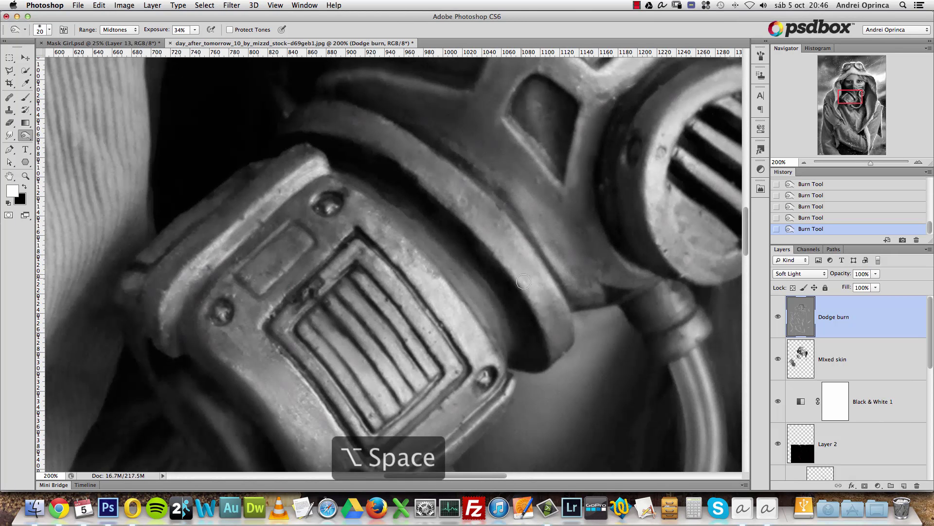
Step: Burn the shaded outer side of the square filter housing with a fine brush, reducing it from 10 to 9 px
{"action": "left_click", "coordinate": [471, 270], "text": "alt"}
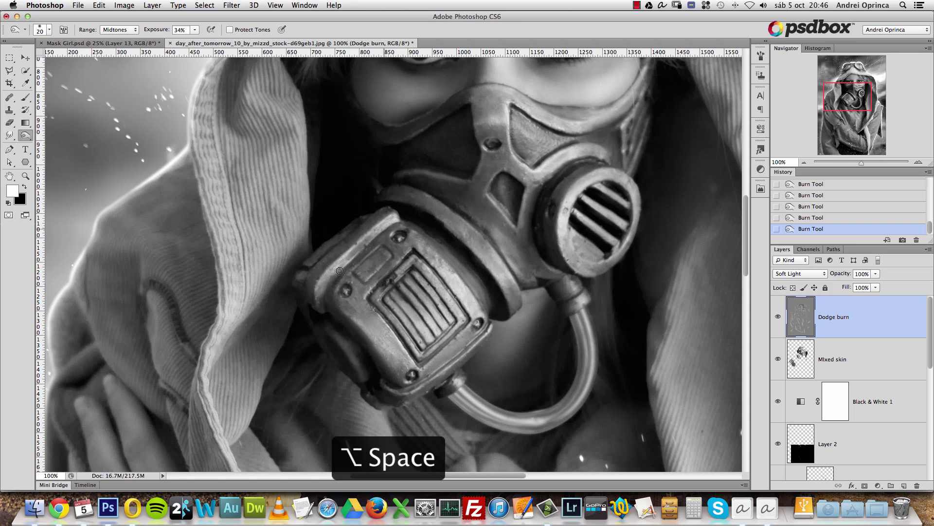
{"action": "left_click", "coordinate": [383, 349], "text": "super"}
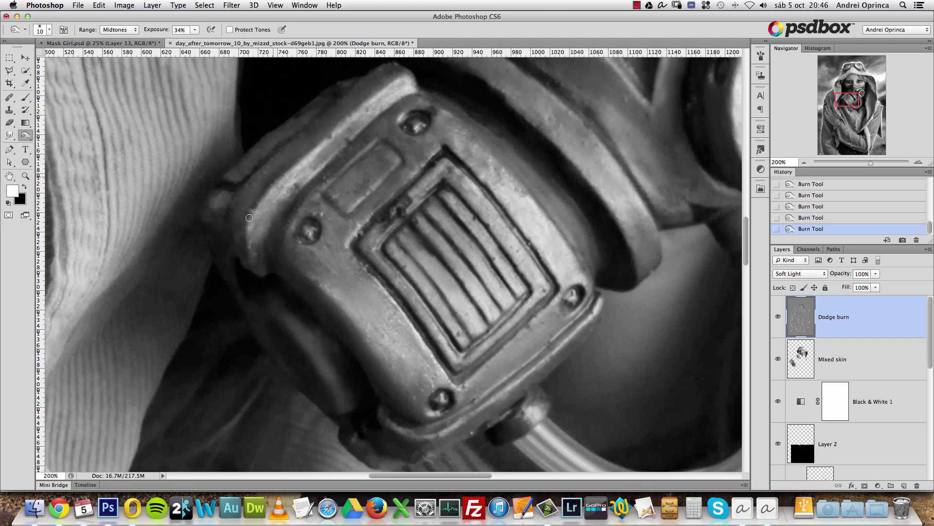
{"action": "scroll", "coordinate": [304, 134], "scroll_direction": "down", "scroll_amount": 5}
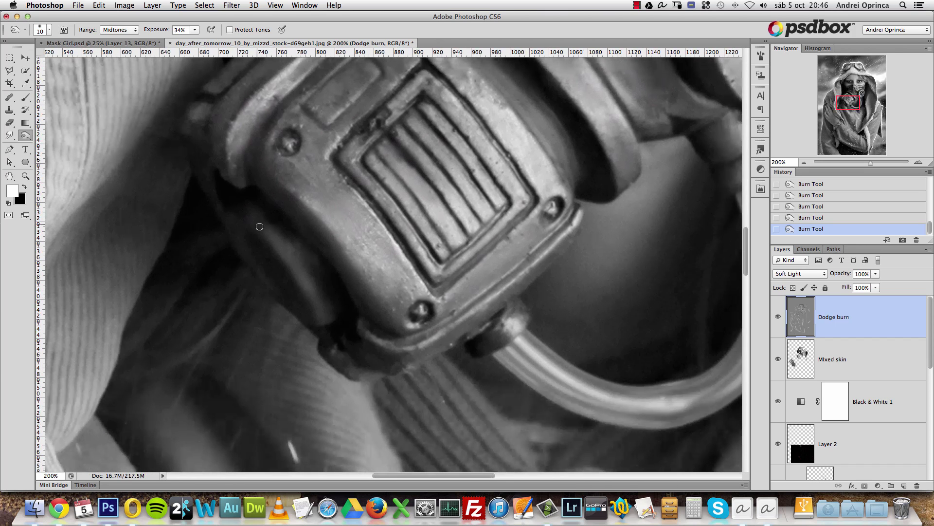
{"action": "key", "text": "bracketright"}
{"action": "key", "text": "bracketleft"}
{"action": "key", "text": "bracketleft"}
{"action": "key", "text": "bracketleft"}
{"action": "key", "text": "bracketleft"}
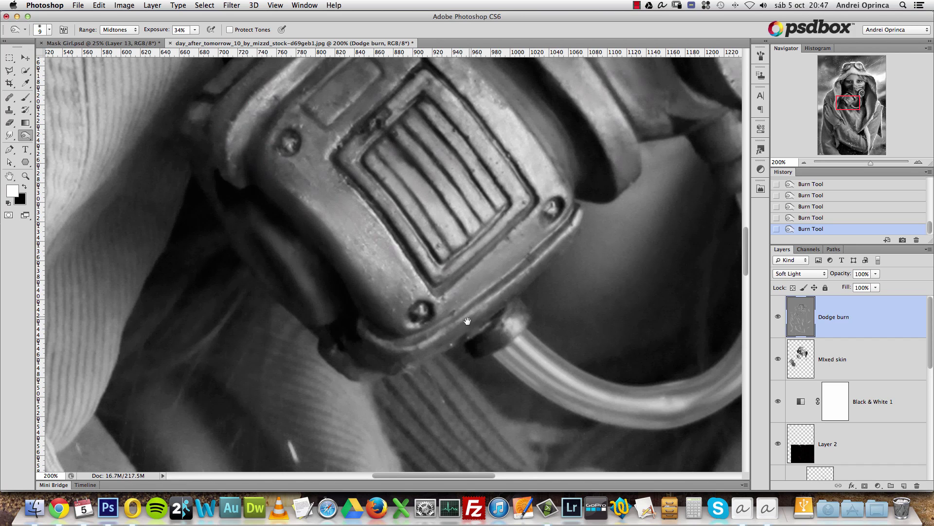
Step: Darken the lower edge of the square filter housing with a 15 px Burn brush
{"action": "left_click_drag", "start_coordinate": [467, 321], "coordinate": [539, 265]}
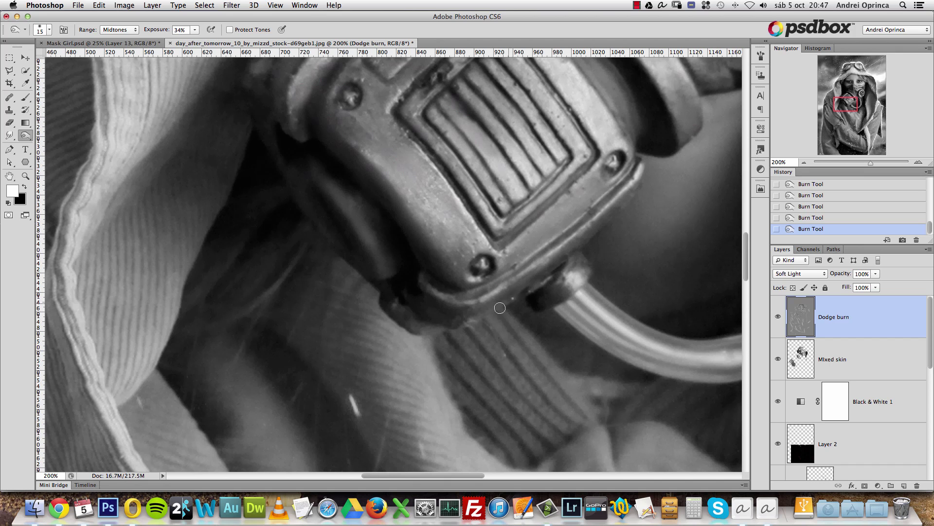
{"action": "key", "text": "bracketright"}
{"action": "left_click_drag", "start_coordinate": [585, 190], "coordinate": [513, 230]}
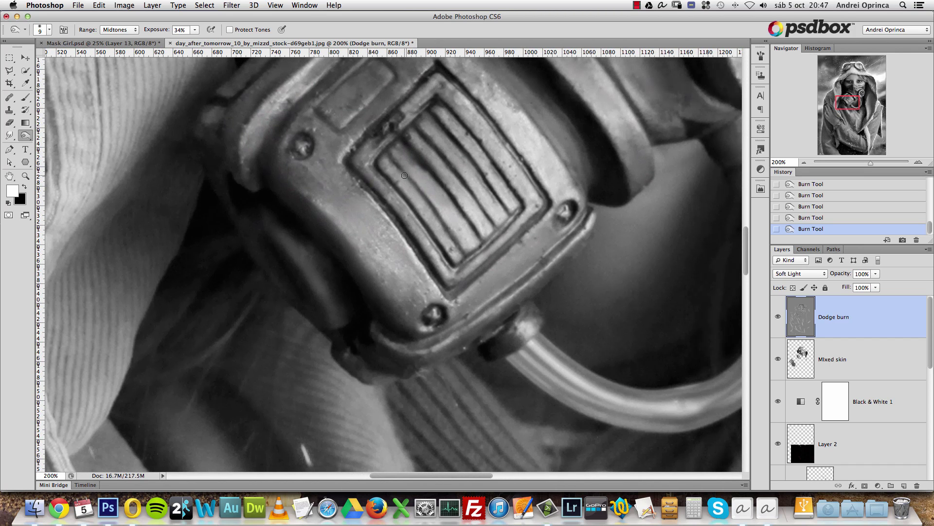
Step: Dodge the slats of the square filter's grille with a 9 px brush
{"action": "left_click_drag", "start_coordinate": [400, 173], "coordinate": [442, 239]}
{"action": "left_click_drag", "start_coordinate": [411, 193], "coordinate": [441, 233]}
{"action": "left_click_drag", "start_coordinate": [410, 165], "coordinate": [455, 217]}
{"action": "left_click_drag", "start_coordinate": [428, 180], "coordinate": [468, 223]}
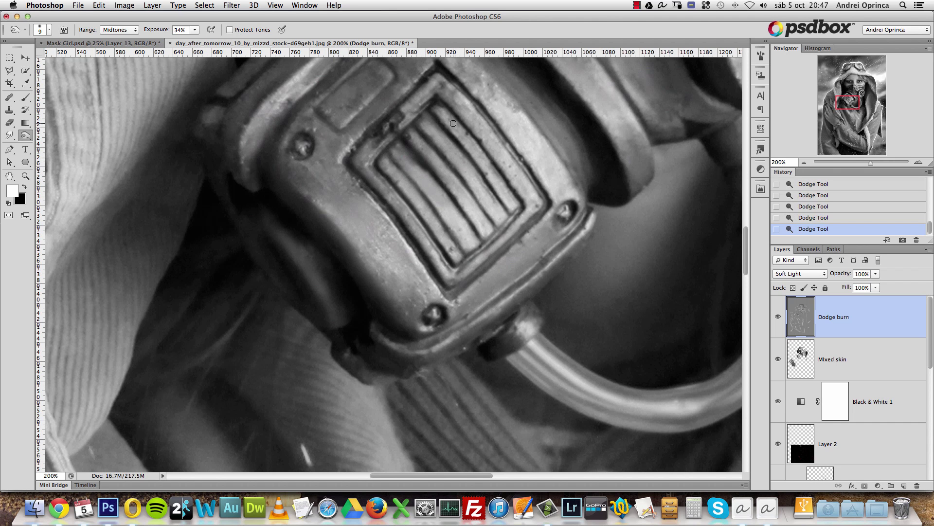
Step: Burn the grille's upper inner edge, and dodge highlights along its surrounding frame with the 9 px brush
{"action": "left_click_drag", "start_coordinate": [423, 115], "coordinate": [406, 129]}
{"action": "mouse_move", "coordinate": [411, 124]}
{"action": "left_mouse_down"}
{"action": "mouse_move", "coordinate": [380, 171]}
{"action": "mouse_move", "coordinate": [409, 127]}
{"action": "left_mouse_up"}
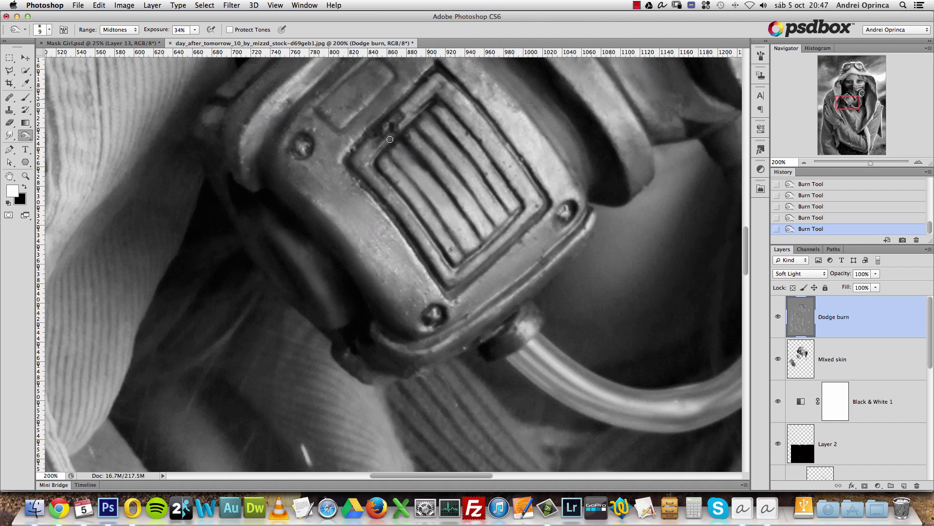
{"action": "left_click_drag", "start_coordinate": [425, 93], "coordinate": [433, 85]}
{"action": "left_click_drag", "start_coordinate": [423, 96], "coordinate": [405, 113]}
{"action": "mouse_move", "coordinate": [387, 142]}
{"action": "left_mouse_down"}
{"action": "mouse_move", "coordinate": [363, 160]}
{"action": "mouse_move", "coordinate": [413, 221]}
{"action": "left_mouse_up"}
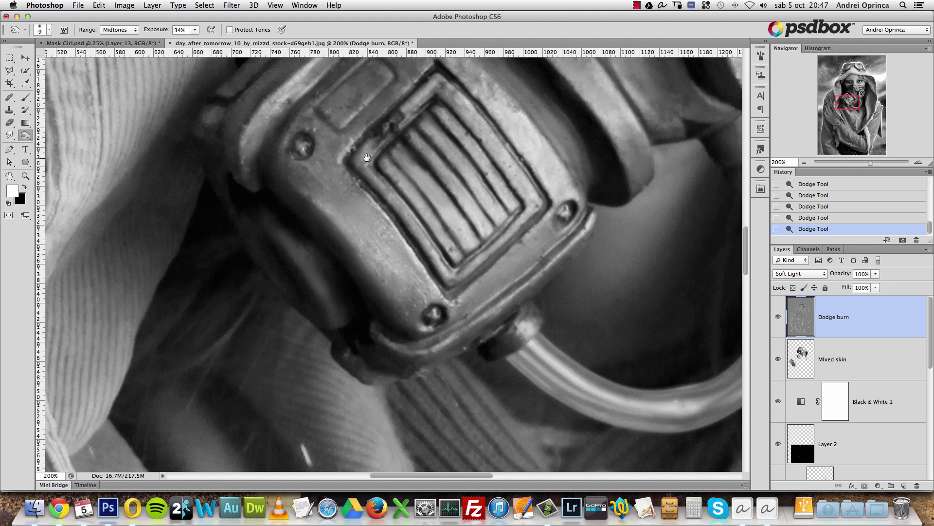
Step: Burn around the small rectangular plate beside the grille with the 9 px brush
{"action": "key", "text": "super+minus"}
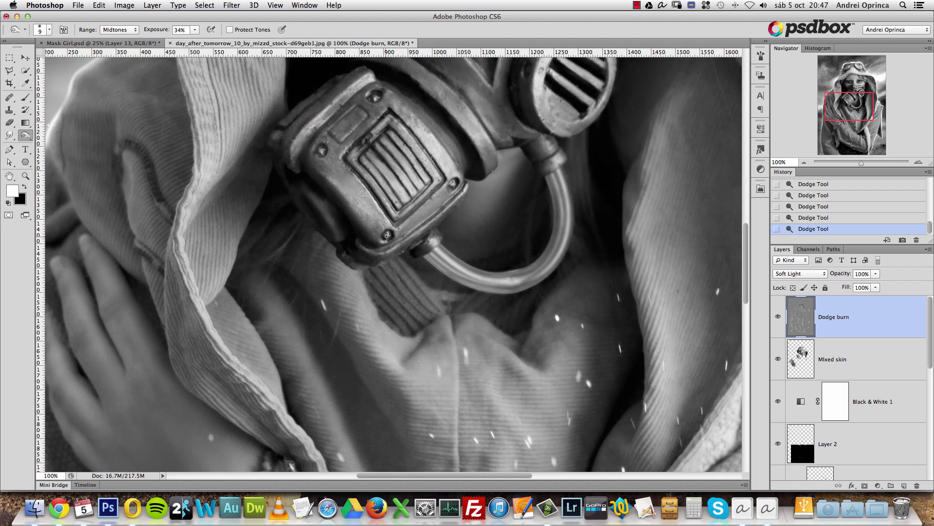
{"action": "left_click_drag", "start_coordinate": [357, 107], "coordinate": [333, 127]}
{"action": "mouse_move", "coordinate": [331, 129]}
{"action": "left_mouse_down"}
{"action": "mouse_move", "coordinate": [339, 141]}
{"action": "mouse_move", "coordinate": [327, 157]}
{"action": "left_mouse_up"}
{"action": "left_click_drag", "start_coordinate": [359, 123], "coordinate": [369, 128]}
Step: Enlarge the Burn brush to 35 px and darken the area around the mask's hose connector
{"action": "left_click_drag", "start_coordinate": [519, 157], "coordinate": [467, 286]}
{"action": "key", "text": "]"}
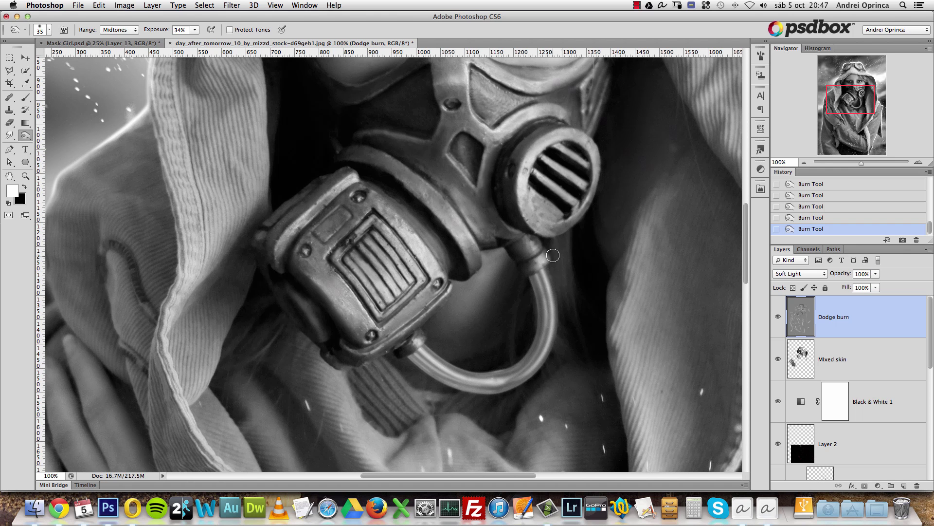
{"action": "key", "text": "bracketright"}
Step: Burn the garment folds below the filter and beside the hood's edge, varying the brush between 50 and 70 px
{"action": "left_click_drag", "start_coordinate": [365, 435], "coordinate": [411, 300]}
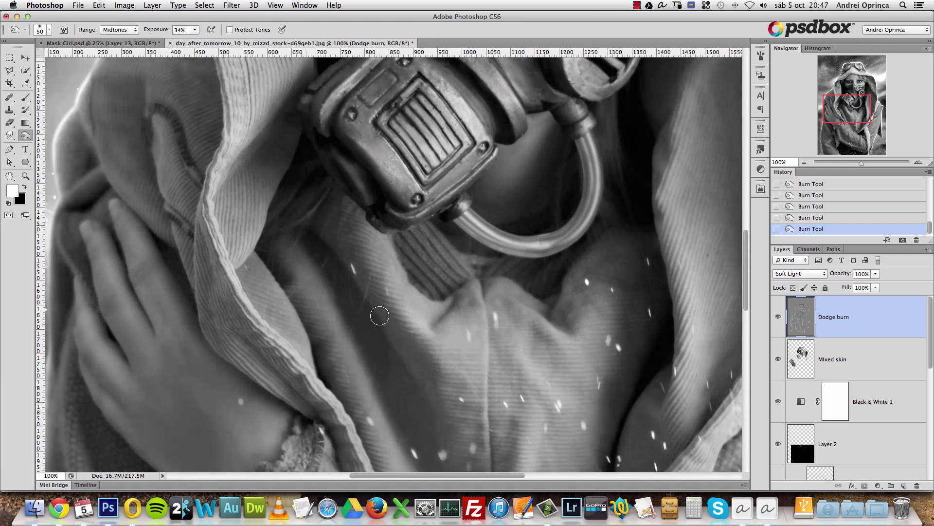
{"action": "left_click", "coordinate": [395, 343], "text": "alt"}
{"action": "left_click_drag", "start_coordinate": [430, 355], "coordinate": [395, 272]}
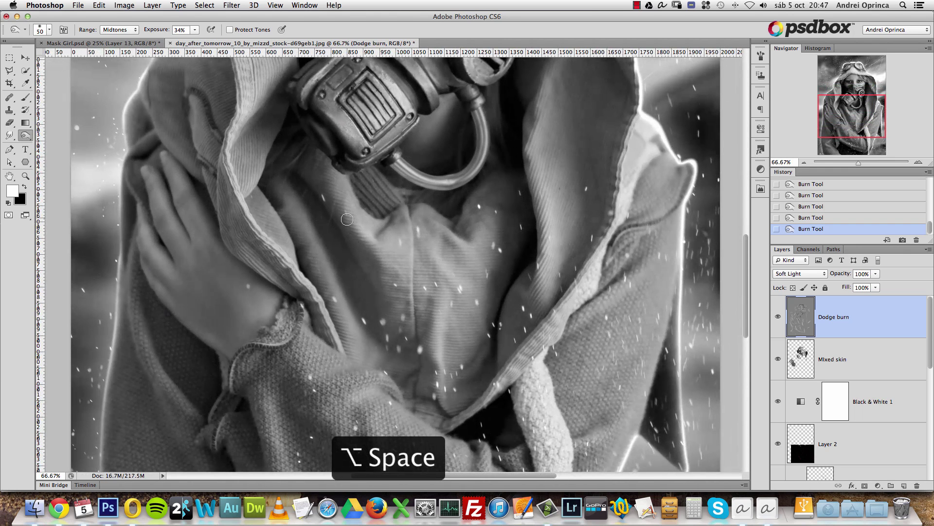
{"action": "key", "text": "bracketright"}
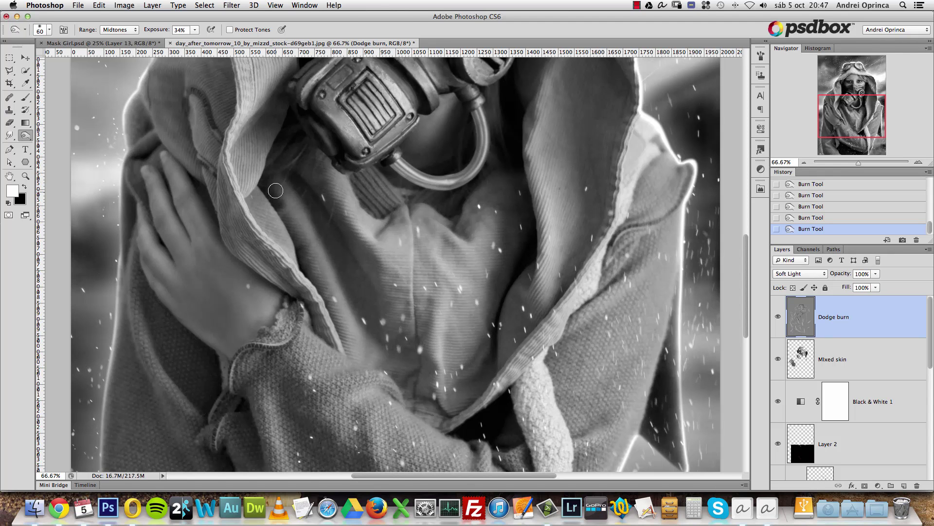
{"action": "key", "text": "bracketleft"}
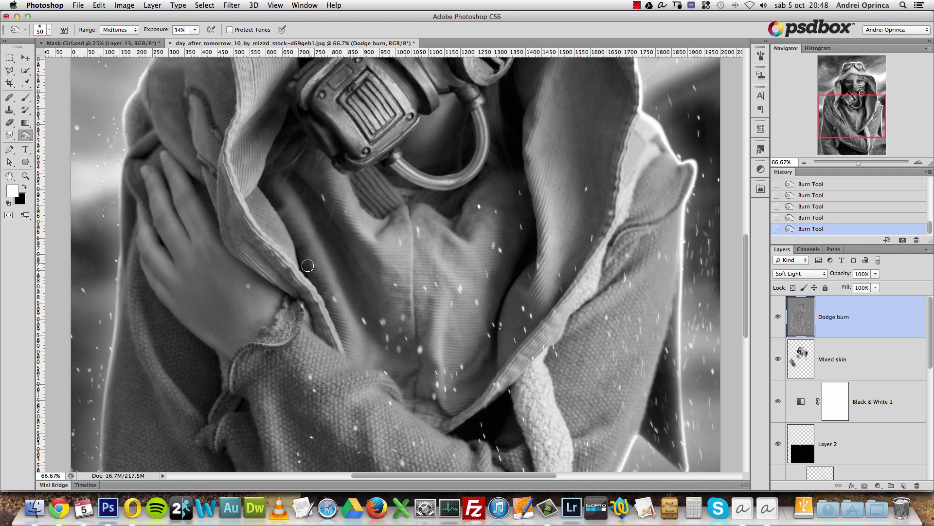
{"action": "key", "text": "bracketright"}
{"action": "key", "text": "bracketright"}
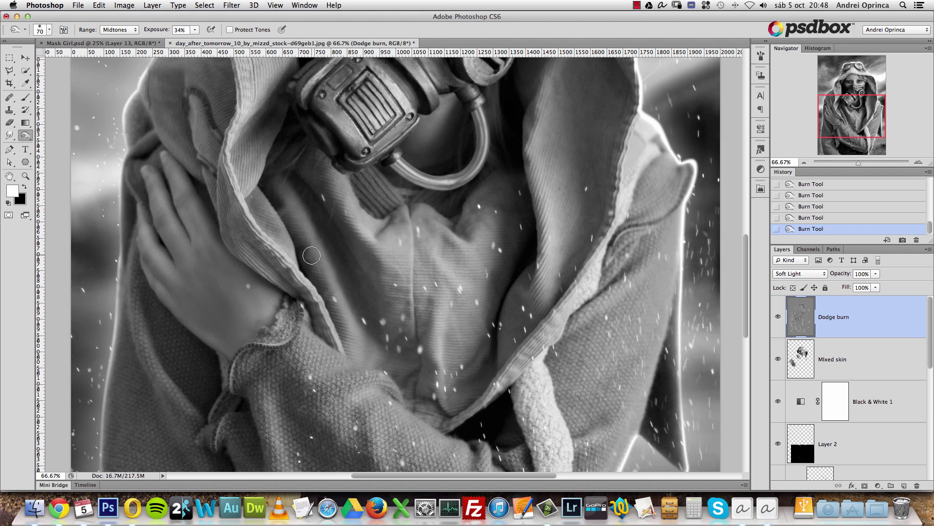
Step: Set the Burn exposure to 27% and darken the sleeve and the hood's inner shadows, enlarging the brush from 60 to 125 px
{"action": "mouse_move", "coordinate": [386, 323]}
{"action": "left_mouse_down"}
{"action": "mouse_move", "coordinate": [357, 267]}
{"action": "mouse_move", "coordinate": [360, 247]}
{"action": "left_mouse_up"}
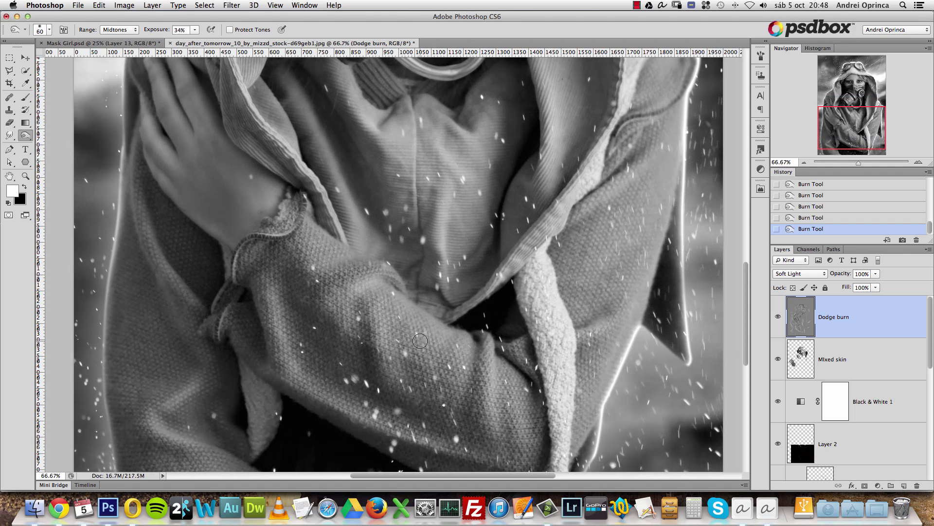
{"action": "left_click_drag", "start_coordinate": [195, 32], "coordinate": [195, 44]}
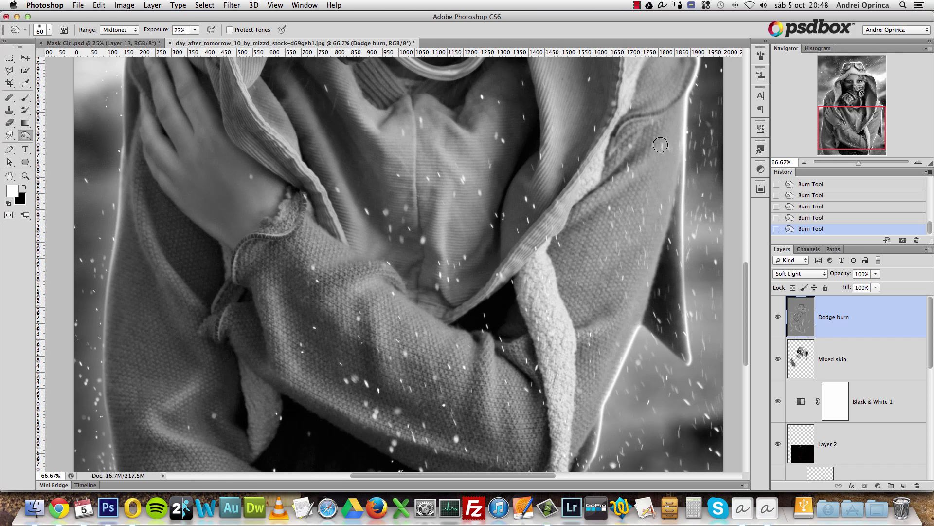
{"action": "mouse_move", "coordinate": [652, 144]}
{"action": "left_mouse_down"}
{"action": "mouse_move", "coordinate": [549, 256]}
{"action": "mouse_move", "coordinate": [495, 295]}
{"action": "left_mouse_up"}
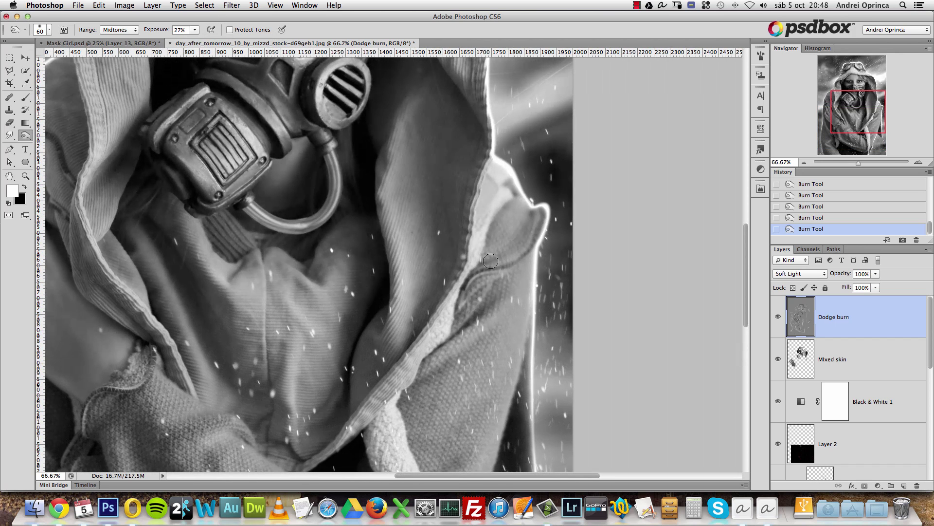
{"action": "key", "text": "bracketright"}
{"action": "key", "text": "bracketright"}
{"action": "key", "text": "bracketright"}
{"action": "key", "text": "bracketright"}
{"action": "key", "text": "bracketright"}
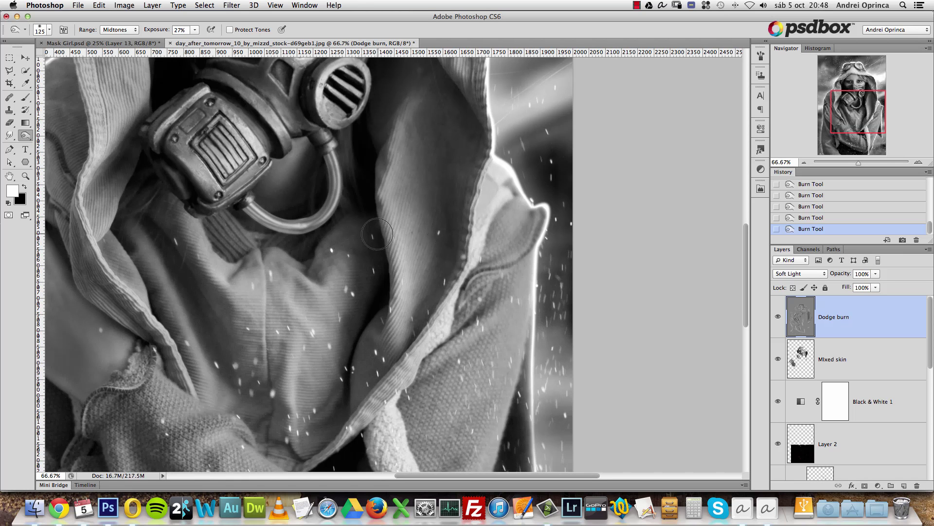
Step: Reduce the Burn brush to 80 px and darken the outer edge of the sleeve beside the pointed cloth flap
{"action": "left_click_drag", "start_coordinate": [395, 413], "coordinate": [398, 242]}
{"action": "key", "text": "bracketleft"}
{"action": "key", "text": "bracketleft"}
{"action": "key", "text": "bracketleft"}
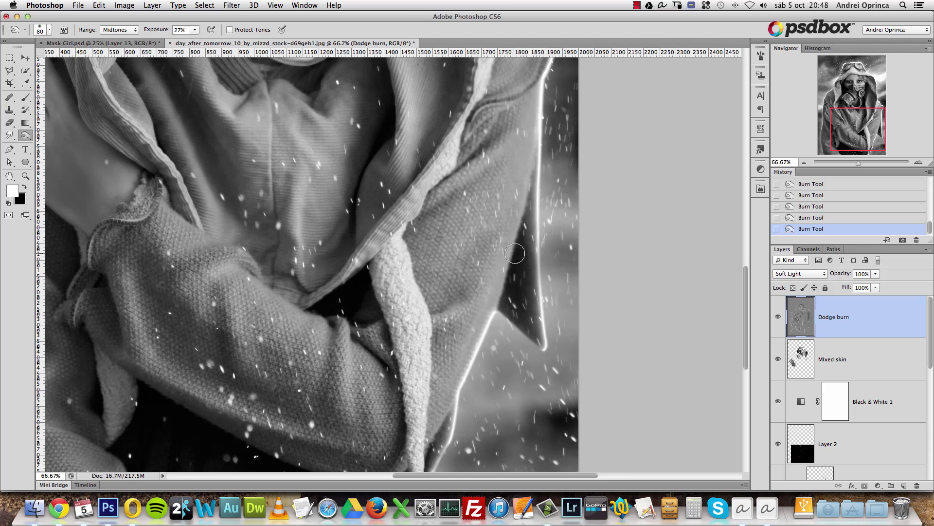
Step: Burn the folded forearm's sleeve from the cuff toward the fleece trim, enlarging the brush from 80 to 125 px
{"action": "left_click_drag", "start_coordinate": [516, 254], "coordinate": [540, 214]}
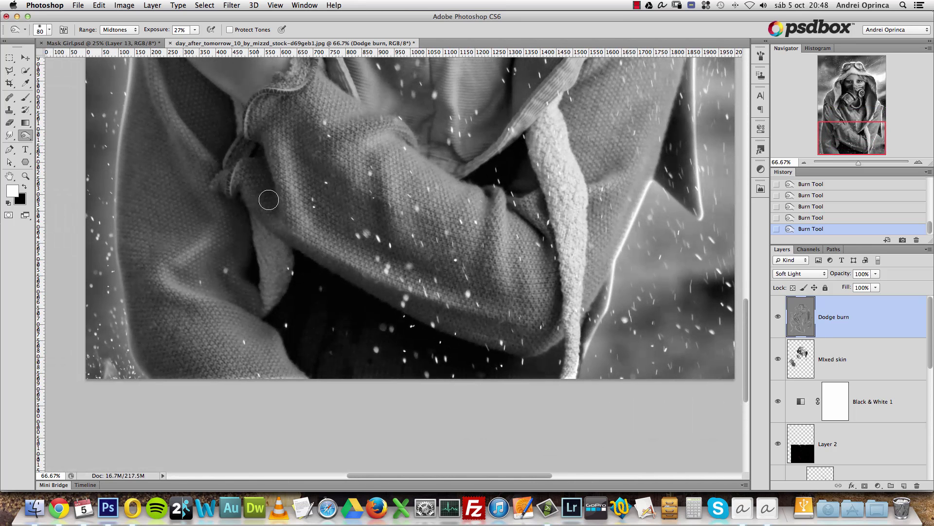
{"action": "key", "text": "bracketright"}
{"action": "key", "text": "bracketright"}
{"action": "key", "text": "bracketright"}
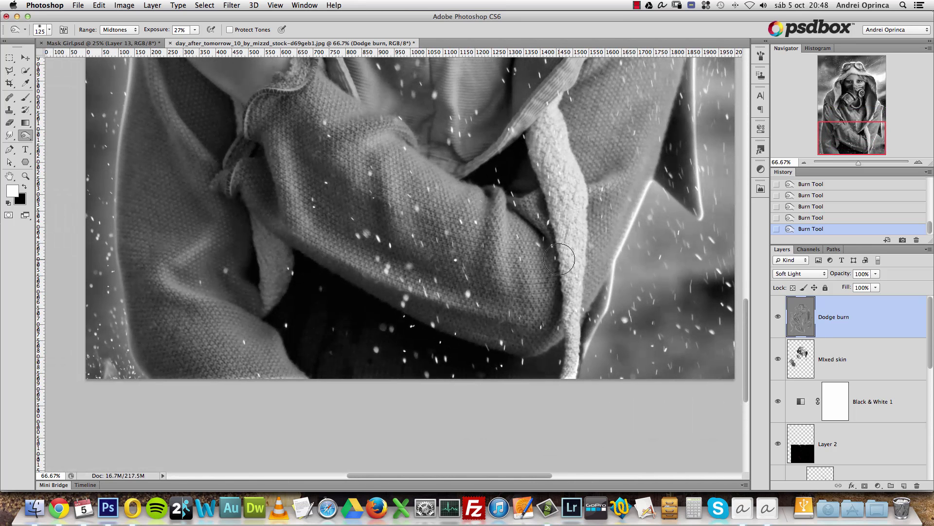
Step: Burn the lower outer sleeve and the shoulder above the hand with the 125 px brush
{"action": "left_click", "coordinate": [385, 240], "text": "alt"}
{"action": "left_click_drag", "start_coordinate": [298, 181], "coordinate": [325, 279]}
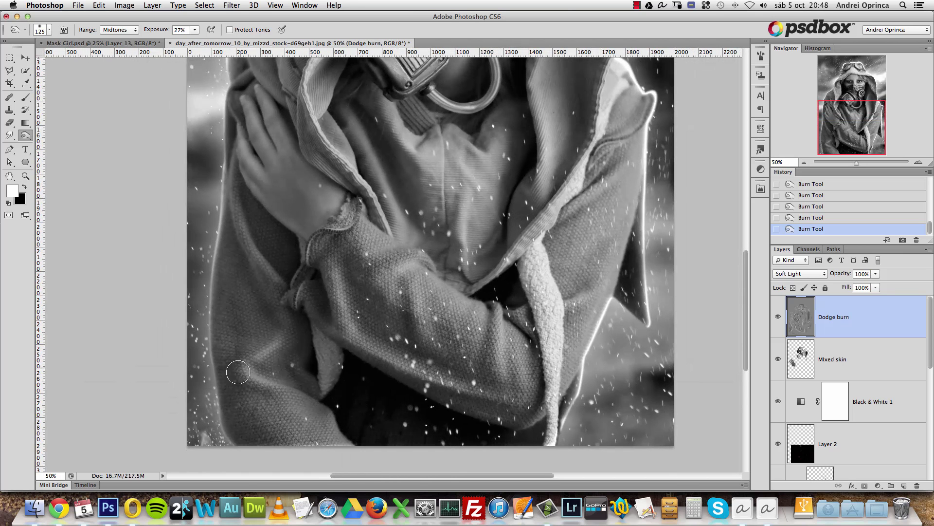
{"action": "left_click_drag", "start_coordinate": [266, 173], "coordinate": [314, 280]}
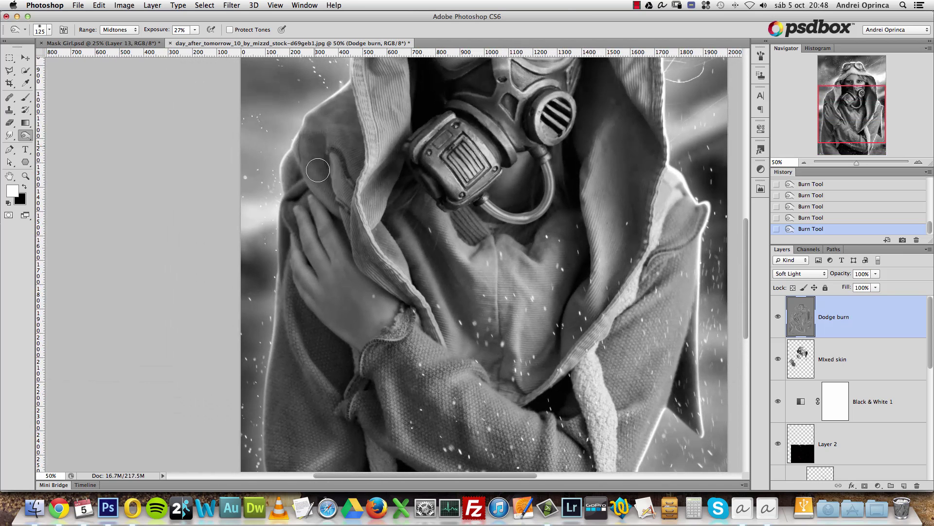
Step: Reduce the Burn brush to 90 px and darken the hood's corduroy border and the hair beneath its fur rim
{"action": "left_click_drag", "start_coordinate": [387, 73], "coordinate": [357, 203]}
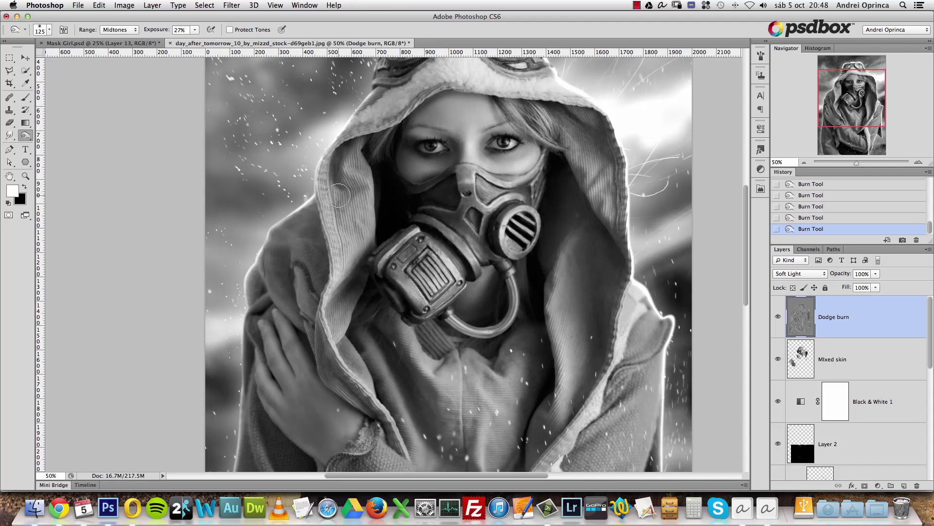
{"action": "key", "text": "bracketleft"}
{"action": "key", "text": "bracketleft"}
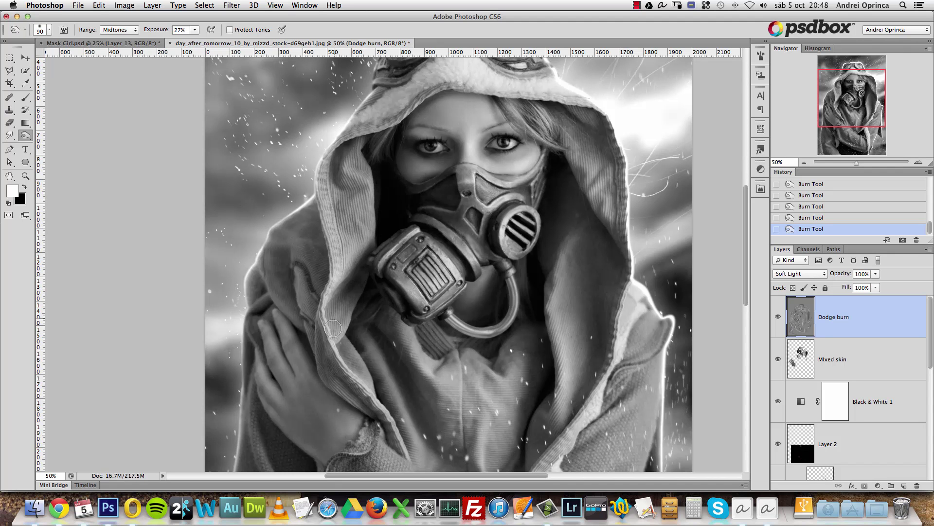
{"action": "left_click_drag", "start_coordinate": [576, 162], "coordinate": [487, 252]}
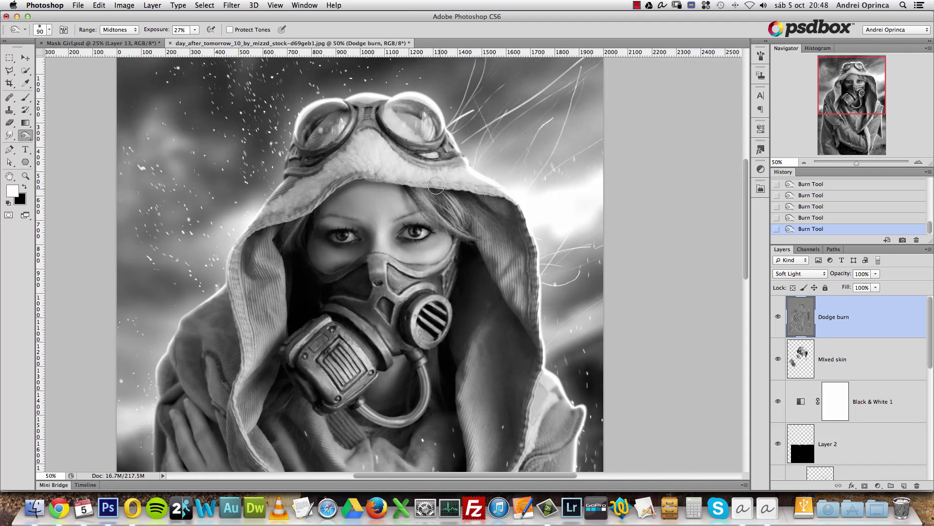
Step: Compare the whole portrait with and without the Dodge burn layer
{"action": "left_click_drag", "start_coordinate": [434, 387], "coordinate": [381, 272]}
{"action": "left_click", "coordinate": [355, 287], "text": "alt"}
{"action": "left_click_drag", "start_coordinate": [344, 319], "coordinate": [387, 273]}
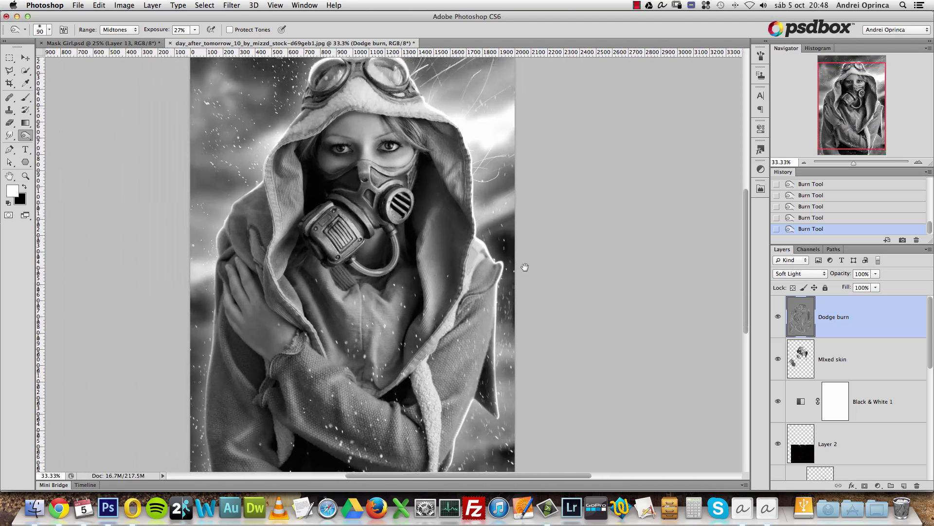
{"action": "left_click", "coordinate": [779, 317]}
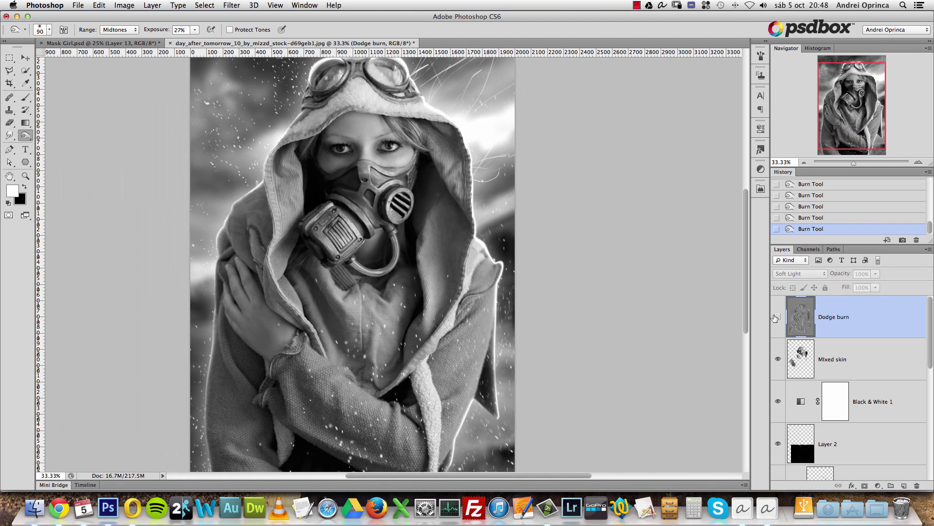
{"action": "left_click", "coordinate": [778, 317]}
{"action": "left_click", "coordinate": [778, 317]}
{"action": "left_click", "coordinate": [777, 317]}
{"action": "left_click", "coordinate": [777, 317]}
{"action": "left_click", "coordinate": [773, 317]}
{"action": "left_click", "coordinate": [775, 317]}
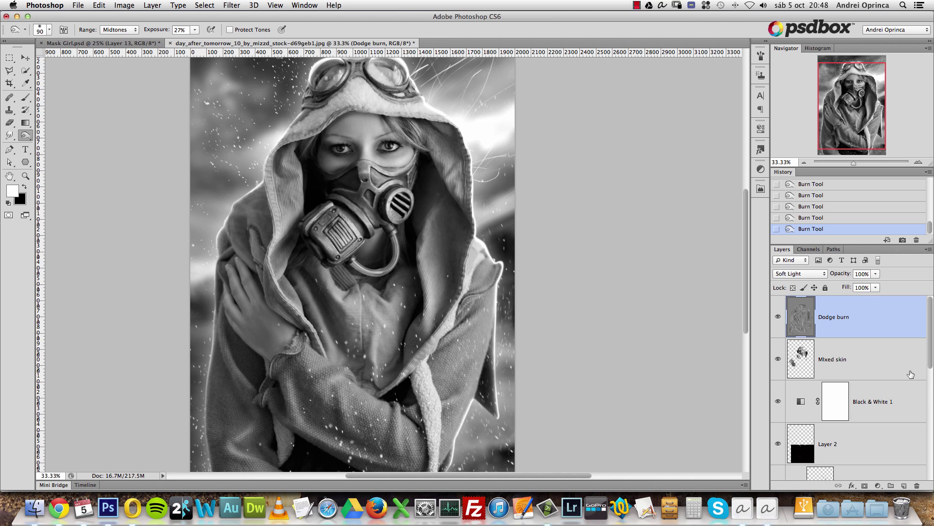
Step: Duplicate the Dodge burn layer to intensify its effect
{"action": "key", "text": "super+j"}
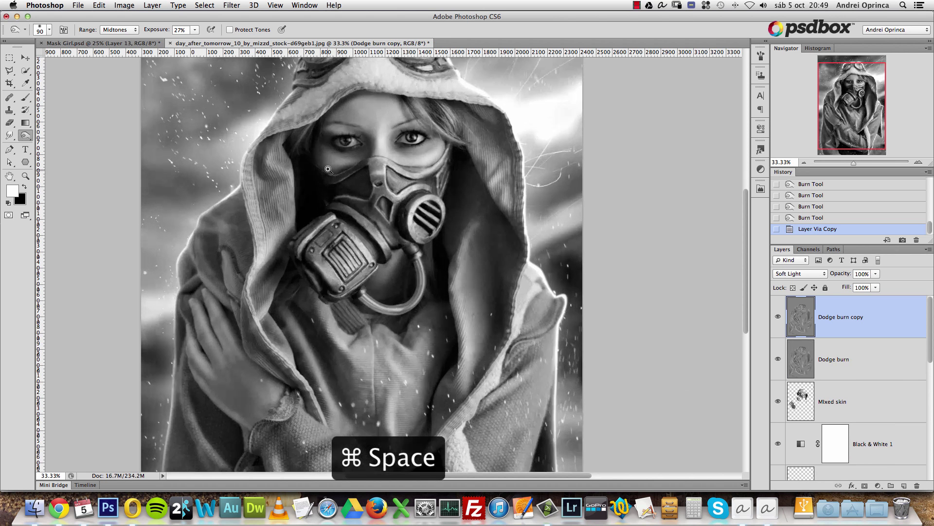
{"action": "left_click", "coordinate": [328, 163], "text": "super"}
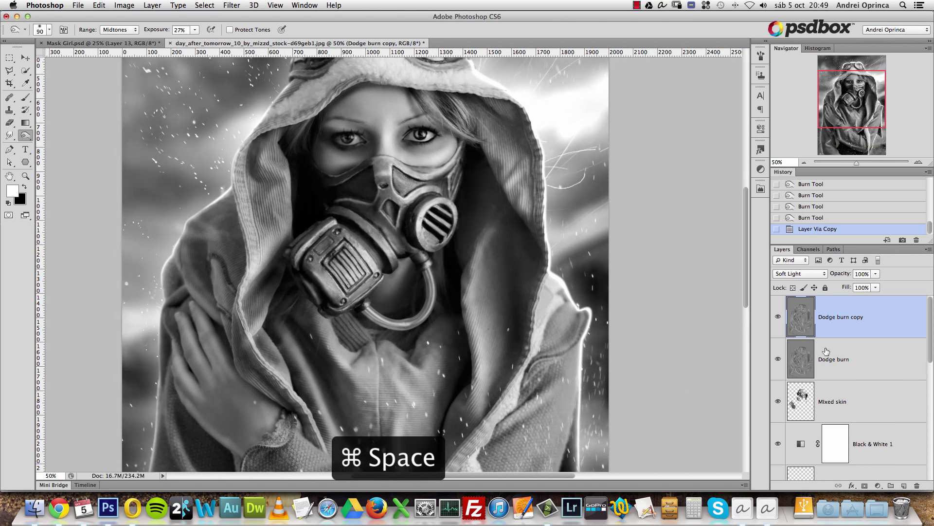
Step: Group the Dodge burn layer with its copy and name the group "dodge burn"
{"action": "key", "text": "super+j"}
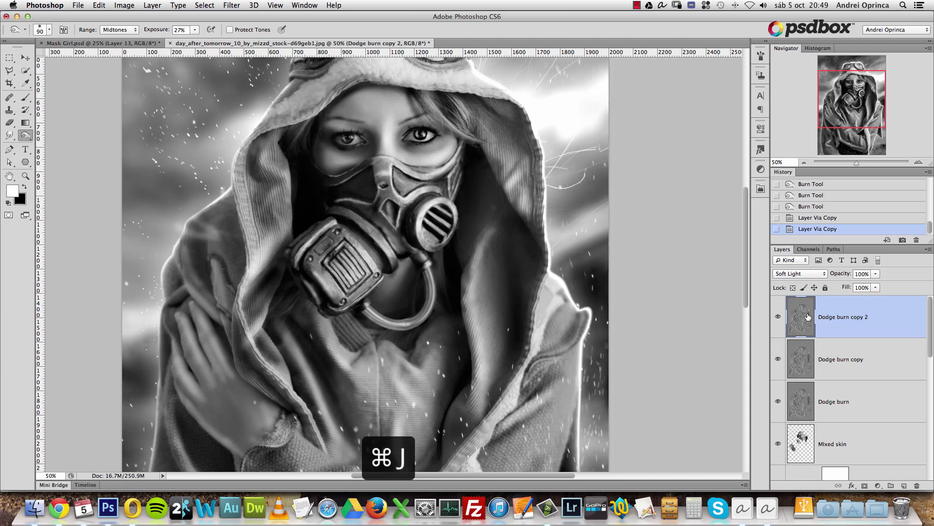
{"action": "key", "text": "alt+super+z"}
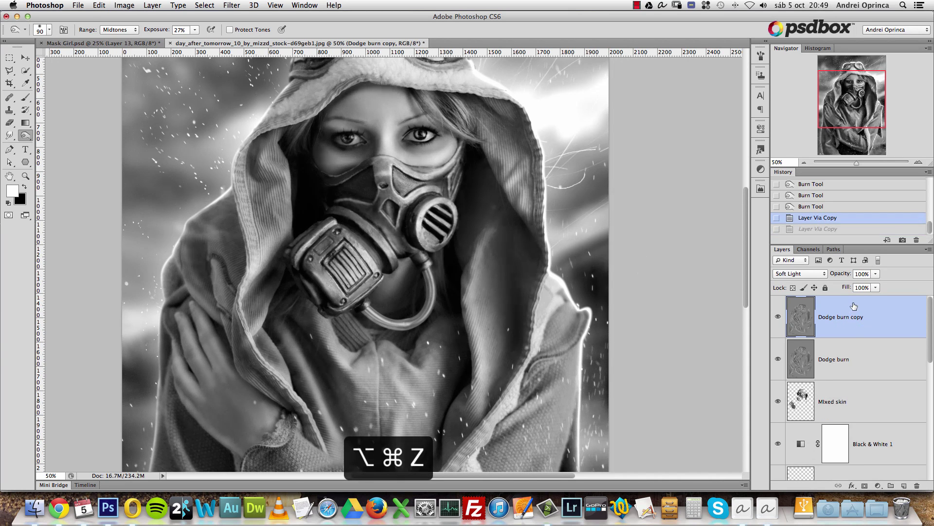
{"action": "left_click", "coordinate": [868, 365], "text": "shift"}
{"action": "key", "text": "super+g"}
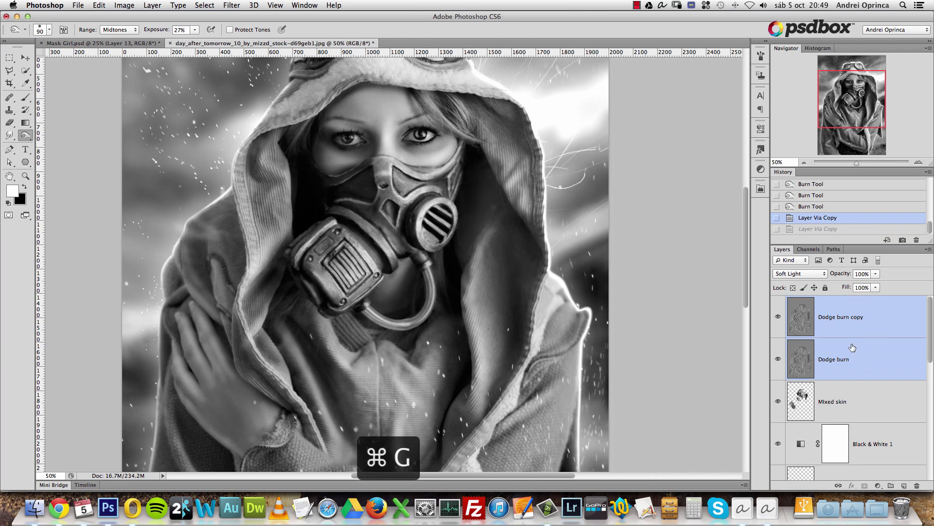
{"action": "double_click", "coordinate": [813, 302]}
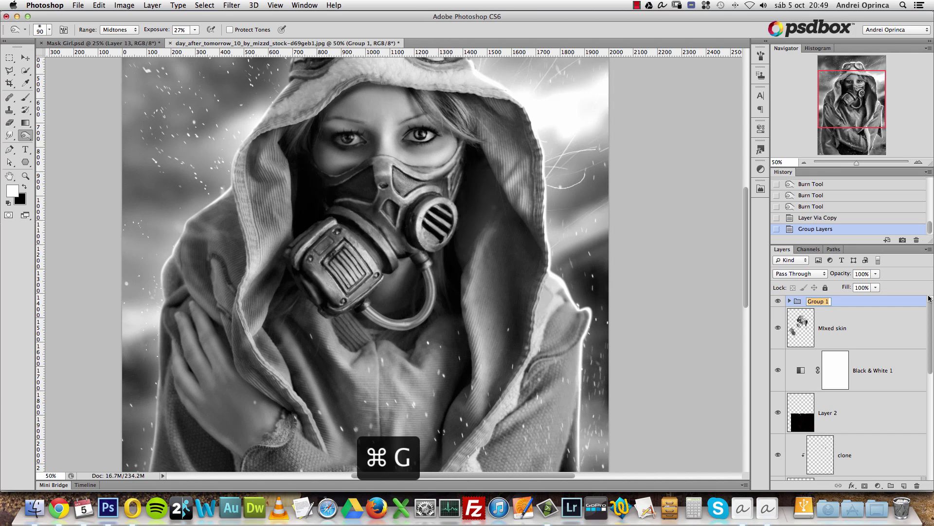
{"action": "type", "text": "fdod"}
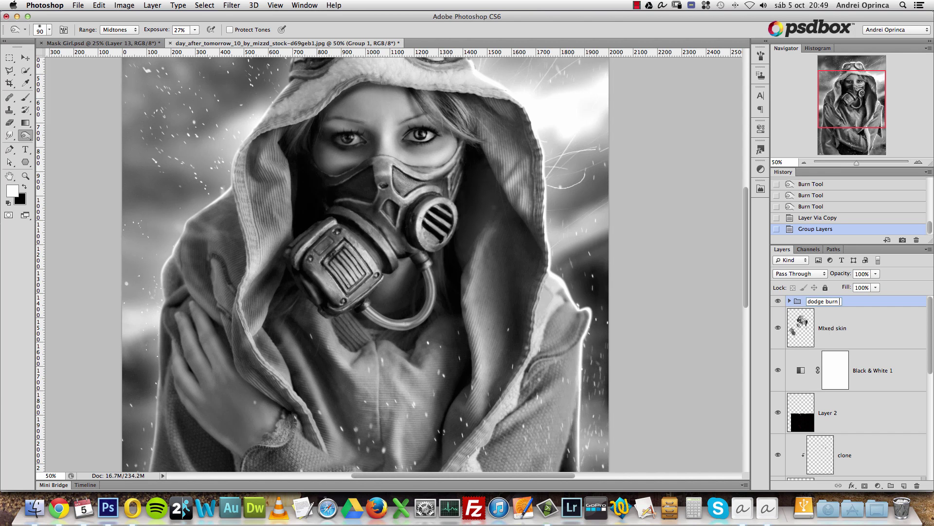
{"action": "key", "text": "Return"}
Step: Compare the portrait with and without the dodge burn group
{"action": "left_click", "coordinate": [778, 302]}
{"action": "left_click", "coordinate": [778, 303]}
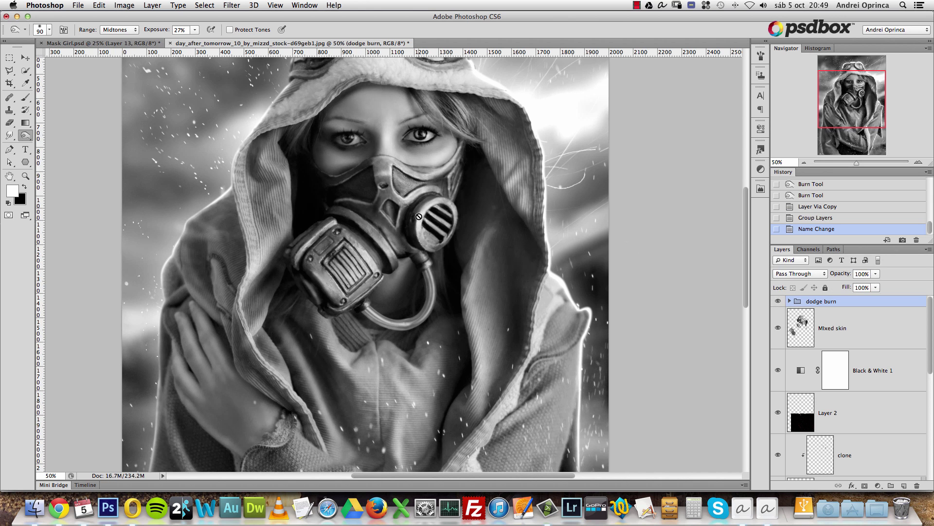
{"action": "left_click", "coordinate": [778, 301]}
{"action": "left_click", "coordinate": [778, 300]}
Step: Temporarily group the dodge burn group with the Mixed skin layer to compare the portrait with and without both
{"action": "left_click", "coordinate": [850, 324], "text": "shift"}
{"action": "key", "text": "super+g"}
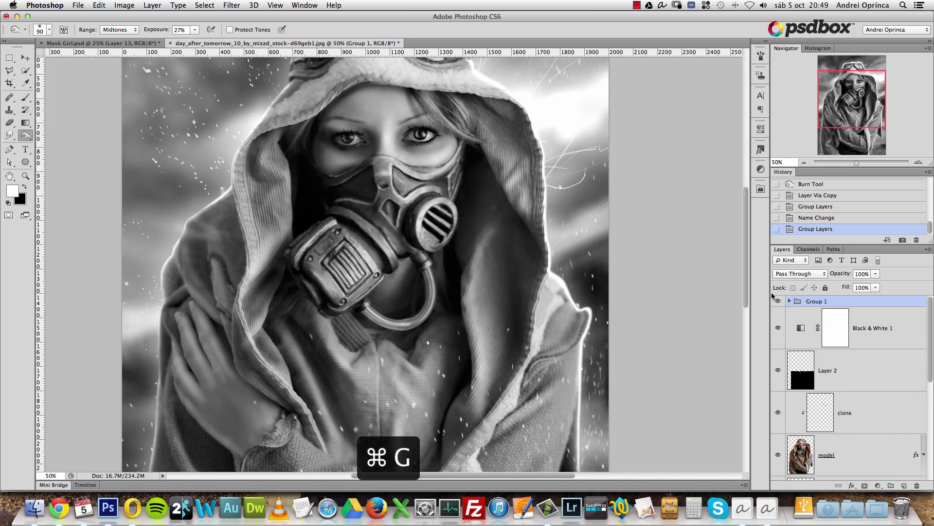
{"action": "left_click", "coordinate": [779, 302]}
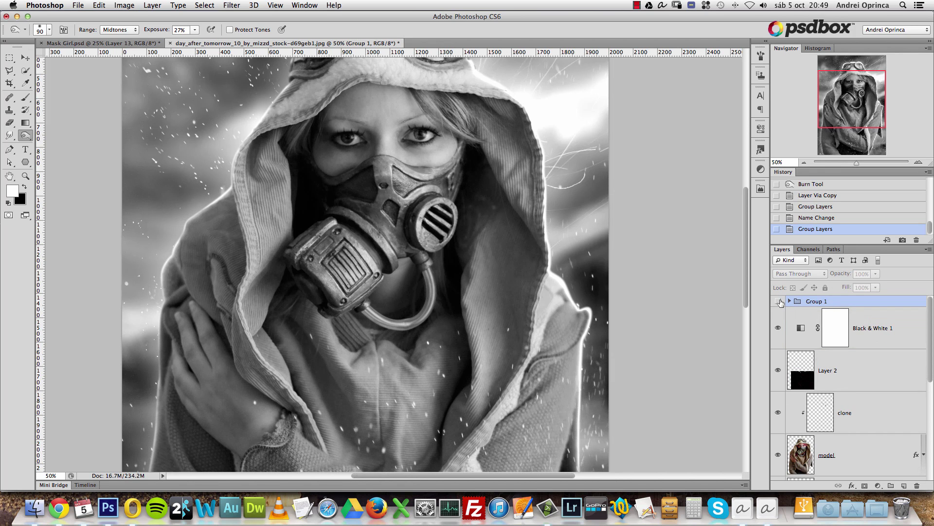
{"action": "left_click", "coordinate": [779, 301]}
{"action": "left_click", "coordinate": [778, 301]}
{"action": "left_click", "coordinate": [778, 301]}
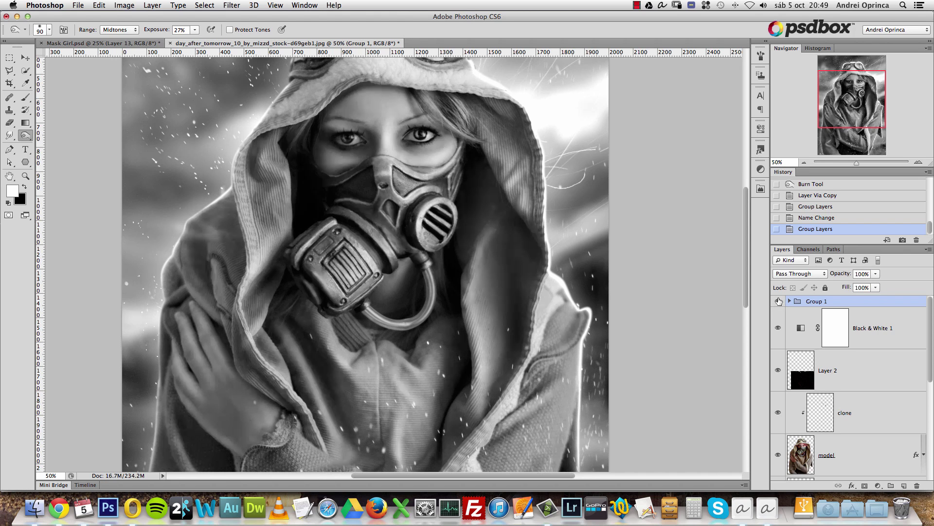
{"action": "left_click", "coordinate": [778, 301]}
{"action": "left_click", "coordinate": [778, 301]}
{"action": "left_click", "coordinate": [778, 301]}
{"action": "left_click", "coordinate": [778, 301]}
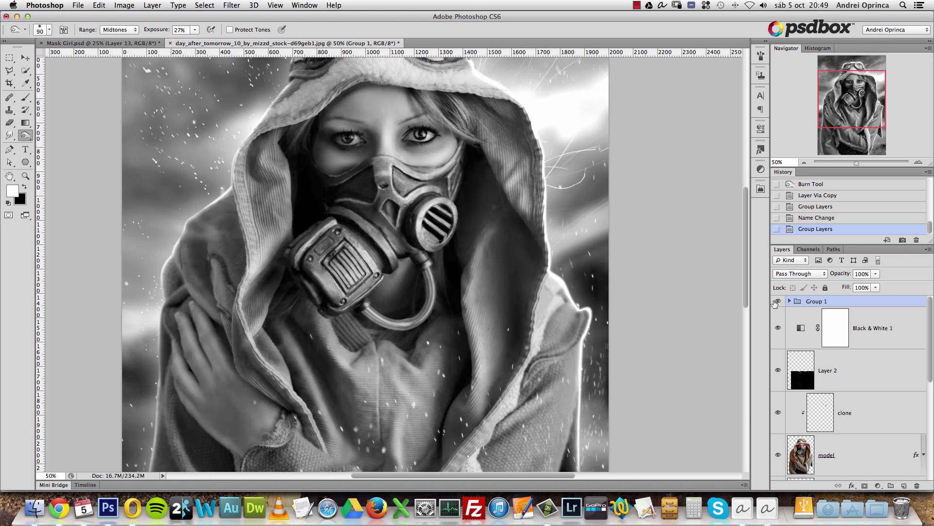
{"action": "left_click", "coordinate": [813, 207]}
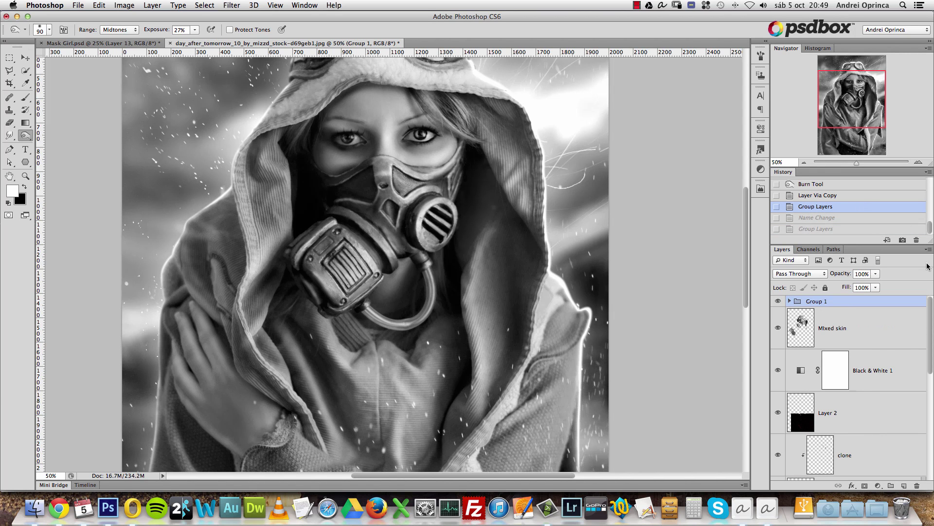
{"action": "left_click", "coordinate": [823, 218]}
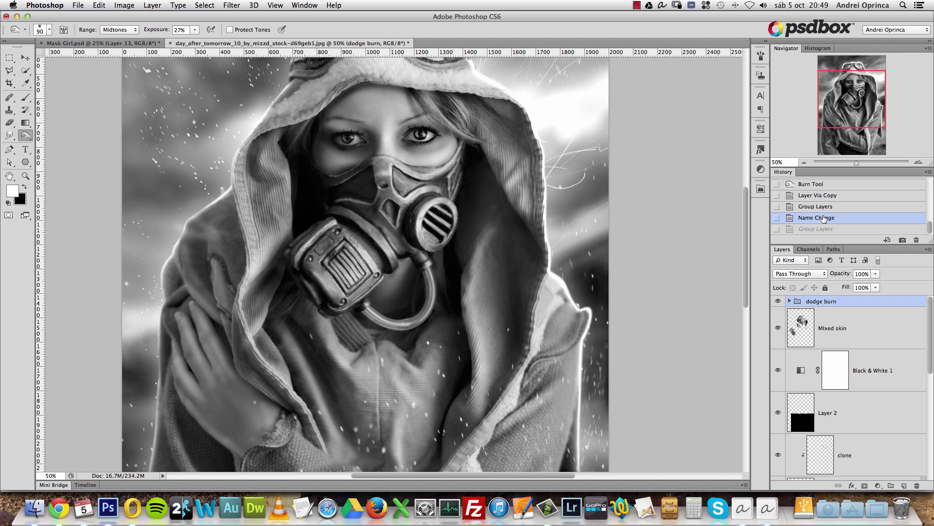
Step: Add a Curves adjustment layer above the dodge burn group
{"action": "left_click_drag", "start_coordinate": [855, 109], "coordinate": [852, 103]}
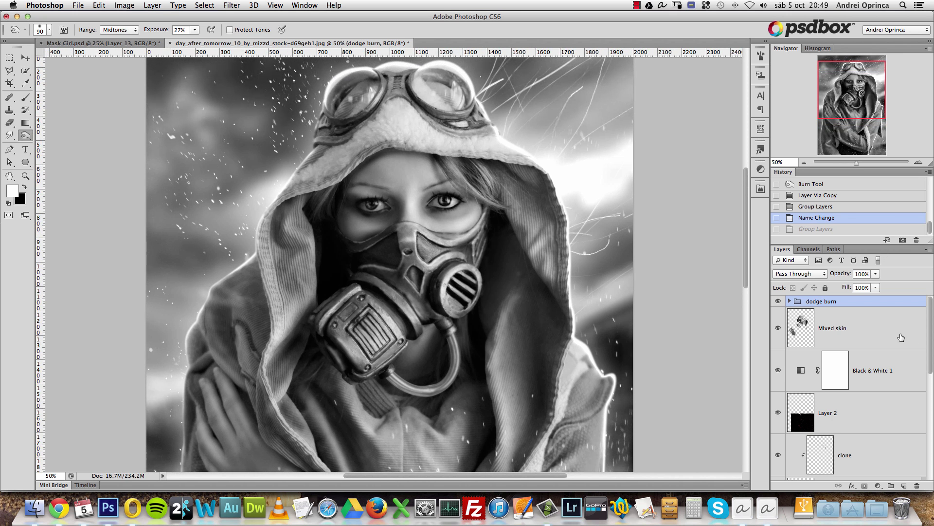
{"action": "left_click", "coordinate": [444, 266]}
{"action": "left_click", "coordinate": [539, 178]}
{"action": "mouse_move", "coordinate": [622, 311]}
{"action": "left_mouse_down"}
{"action": "mouse_move", "coordinate": [507, 248]}
{"action": "mouse_move", "coordinate": [601, 304]}
{"action": "left_mouse_up"}
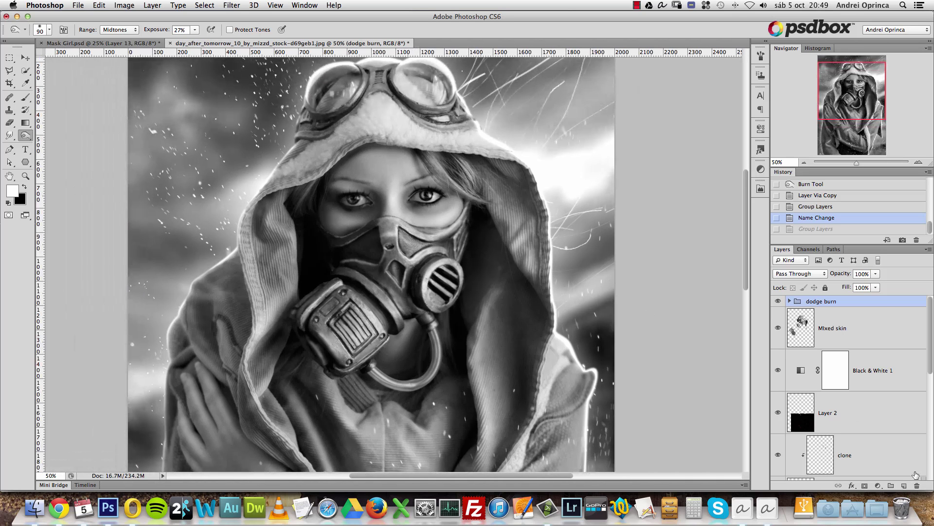
{"action": "left_click", "coordinate": [878, 485]}
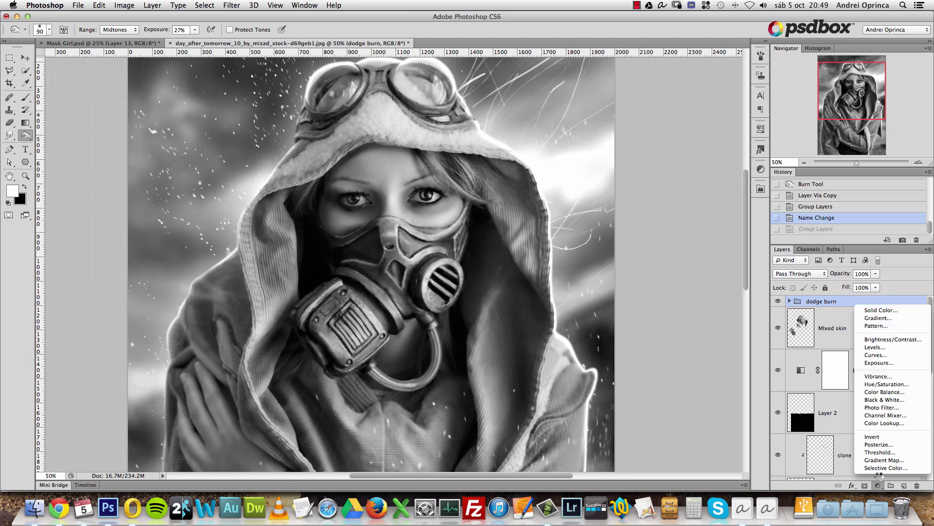
{"action": "left_click", "coordinate": [887, 355]}
{"action": "key", "text": "alt+space"}
{"action": "left_click", "coordinate": [416, 250], "text": "alt"}
{"action": "mouse_move", "coordinate": [512, 319]}
{"action": "left_mouse_down"}
{"action": "mouse_move", "coordinate": [414, 243]}
{"action": "mouse_move", "coordinate": [469, 250]}
{"action": "left_mouse_up"}
{"action": "left_click", "coordinate": [469, 250], "text": "alt"}
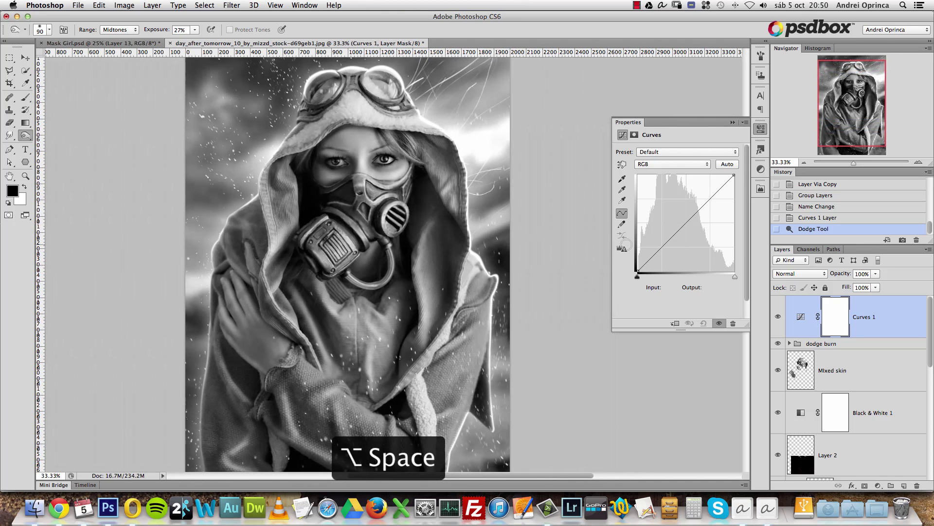
Step: Shape the RGB curve into a mild S with darker shadows, a slightly lowered white point and an upper point at input 158, output 160
{"action": "left_click_drag", "start_coordinate": [663, 246], "coordinate": [662, 250]}
{"action": "left_click_drag", "start_coordinate": [694, 218], "coordinate": [692, 215]}
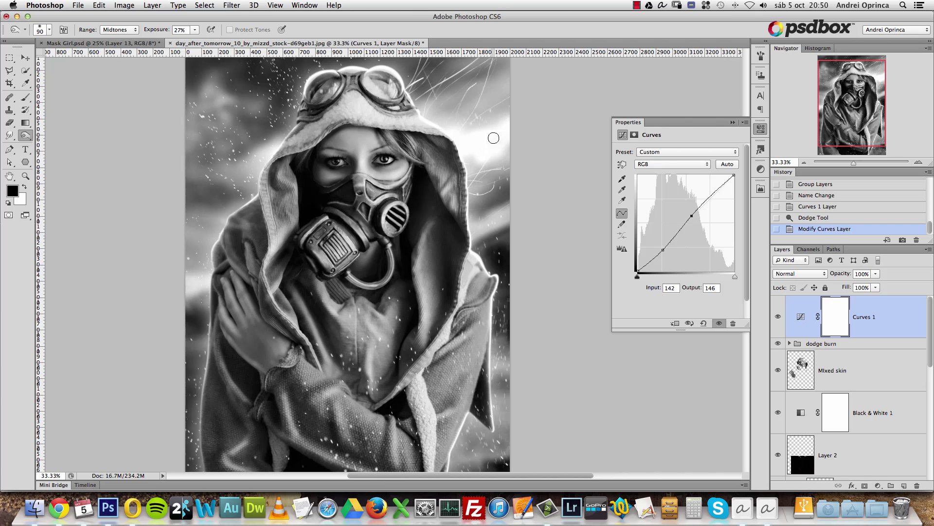
{"action": "left_click_drag", "start_coordinate": [734, 174], "coordinate": [735, 181]}
{"action": "left_click_drag", "start_coordinate": [691, 215], "coordinate": [698, 211]}
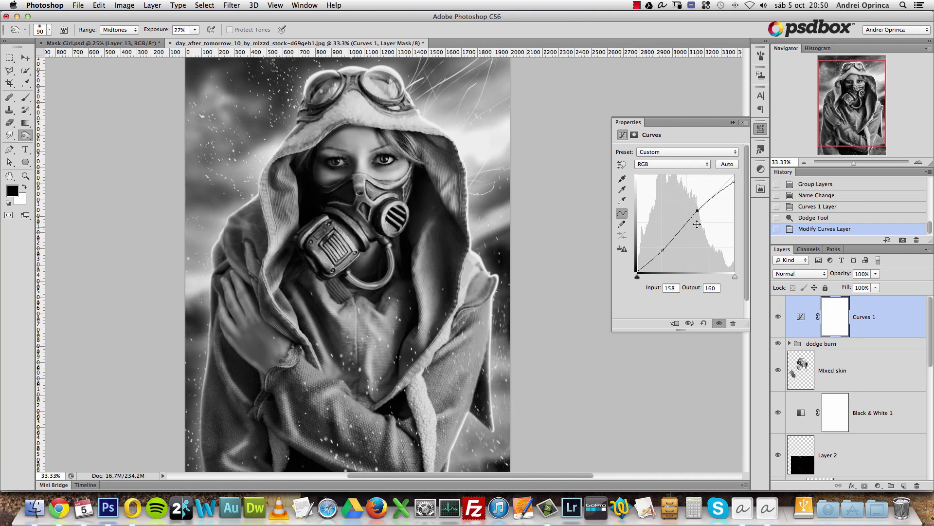
{"action": "left_click", "coordinate": [662, 249]}
{"action": "left_click", "coordinate": [732, 122]}
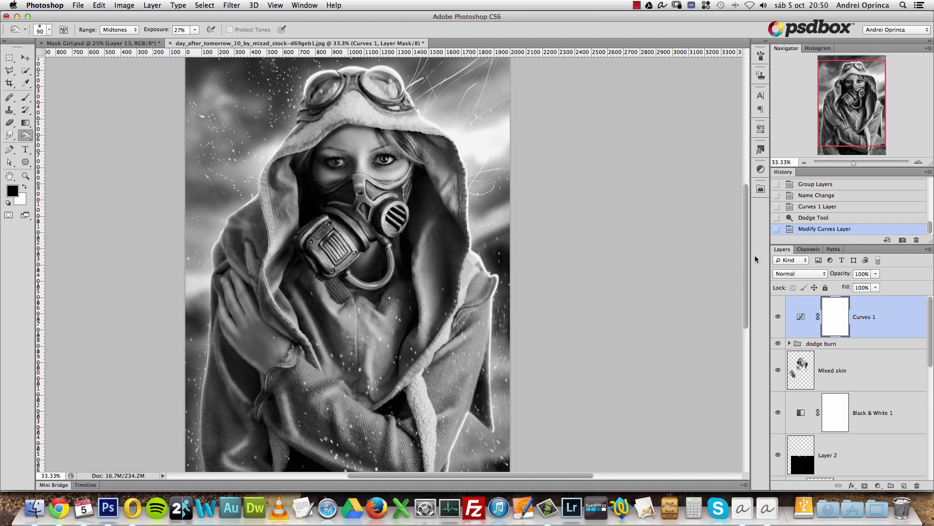
Step: Raise the upper point of the Curves 1 adjustment to output 165
{"action": "double_click", "coordinate": [801, 317]}
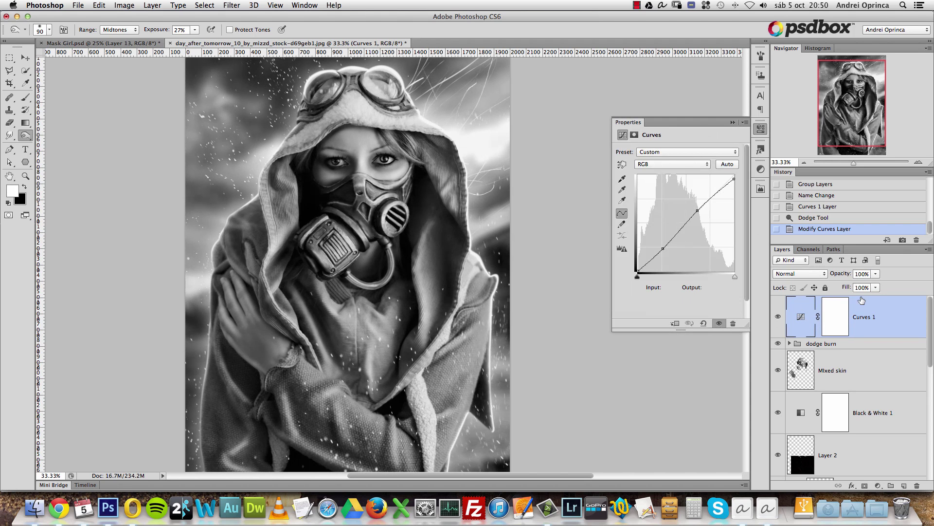
{"action": "left_click_drag", "start_coordinate": [695, 209], "coordinate": [698, 208]}
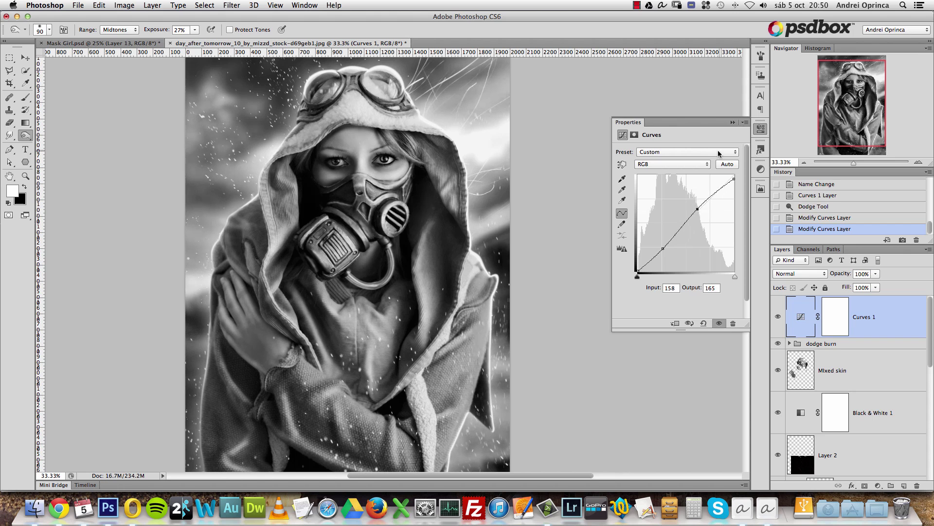
{"action": "left_click", "coordinate": [732, 122]}
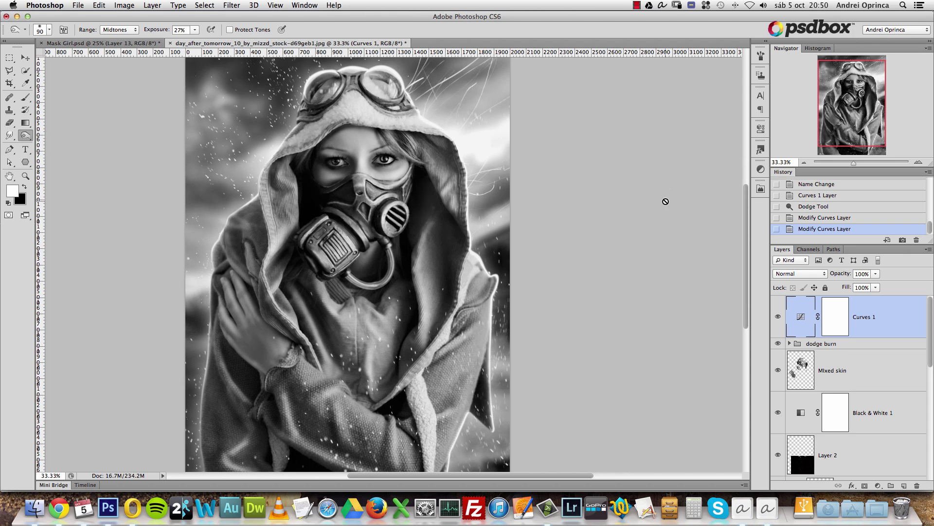
Step: Create a new layer above Curves 1 and name it "glow"
{"action": "left_click", "coordinate": [409, 225], "text": "super"}
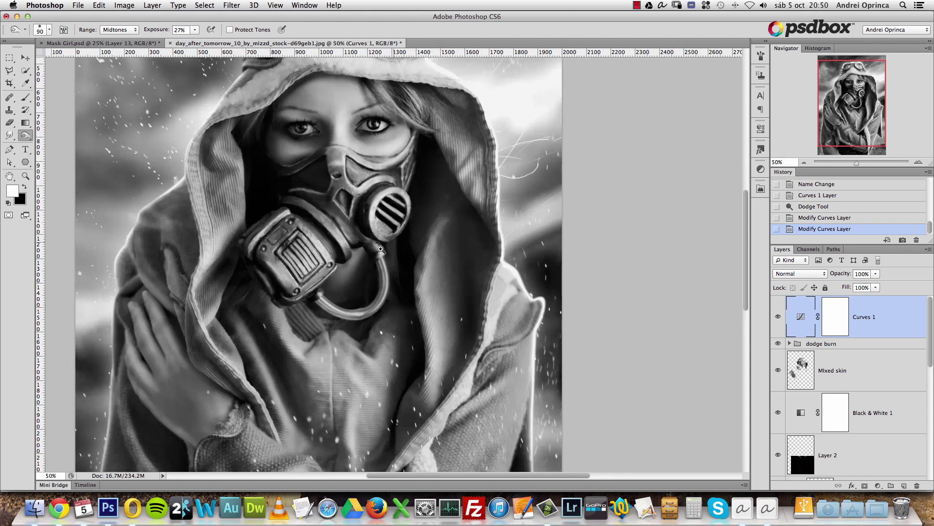
{"action": "left_click_drag", "start_coordinate": [308, 259], "coordinate": [336, 249]}
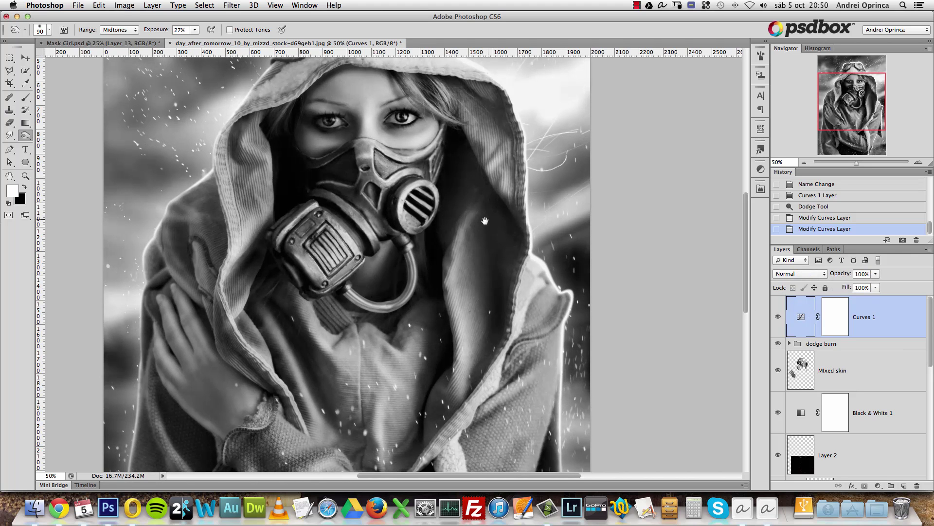
{"action": "left_click_drag", "start_coordinate": [485, 221], "coordinate": [497, 240]}
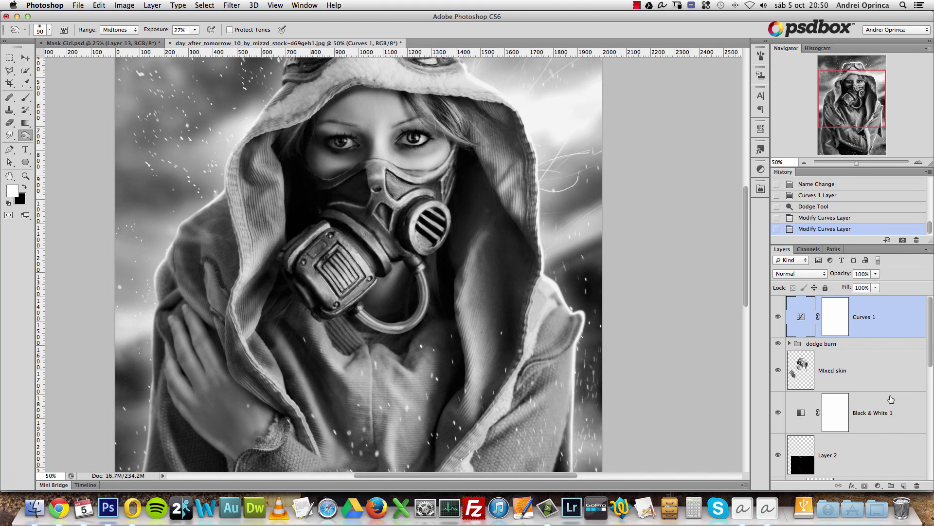
{"action": "left_click", "coordinate": [904, 486]}
{"action": "double_click", "coordinate": [829, 317]}
{"action": "type", "text": "glow"}
{"action": "key", "text": "Return"}
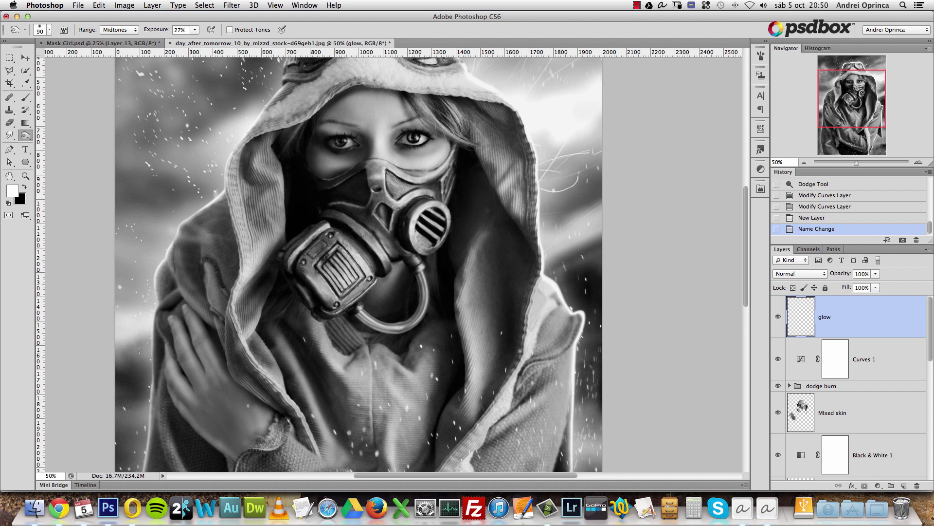
{"action": "key", "text": "alt+space"}
{"action": "left_click", "coordinate": [370, 202], "text": "alt"}
{"action": "left_click", "coordinate": [370, 201], "text": "alt"}
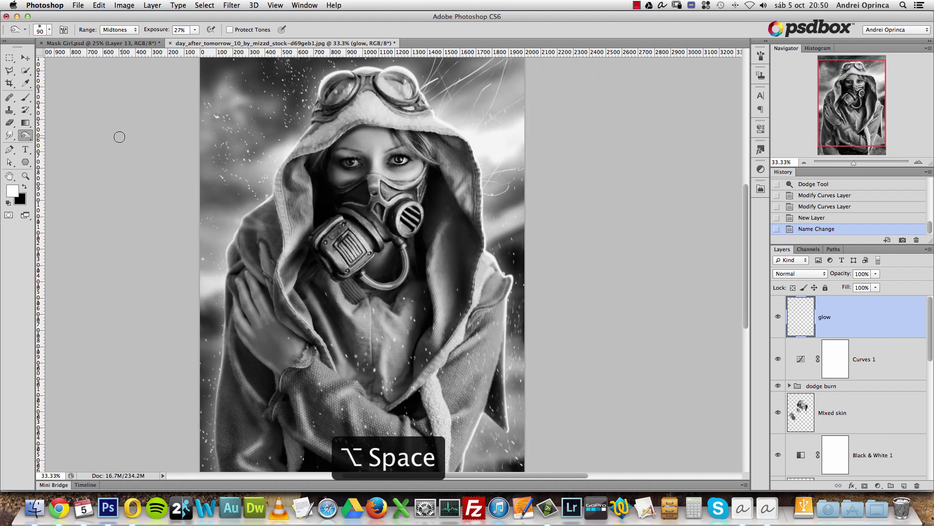
{"action": "key", "text": "x"}
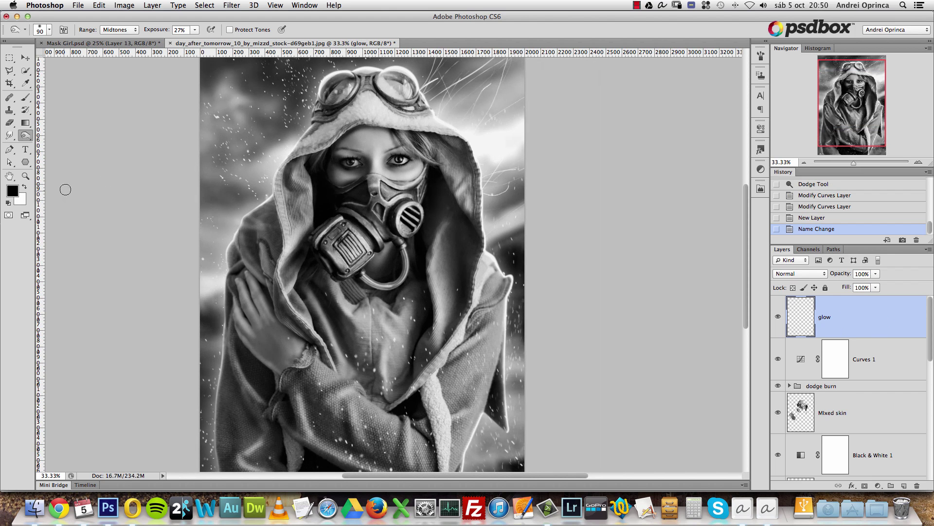
{"action": "left_click", "coordinate": [23, 187]}
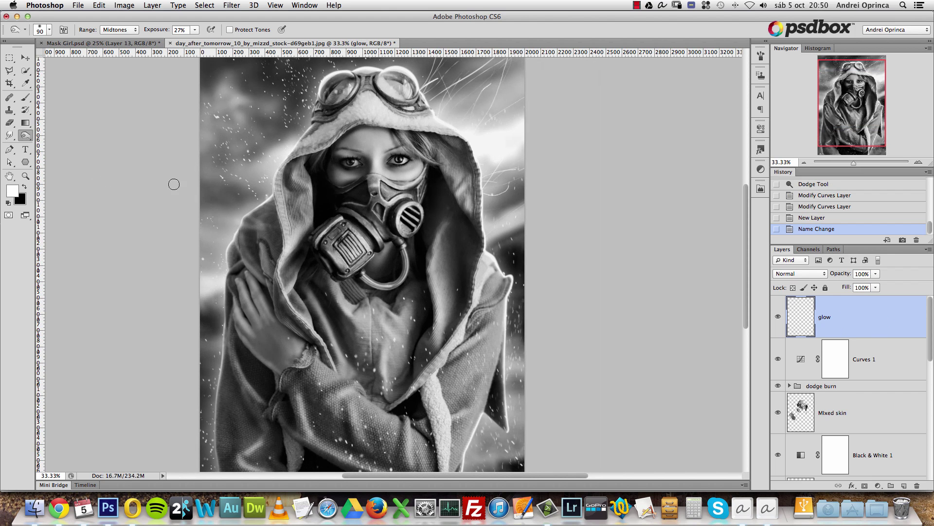
{"action": "right_click", "coordinate": [448, 281]}
{"action": "left_click_drag", "start_coordinate": [496, 253], "coordinate": [516, 253]}
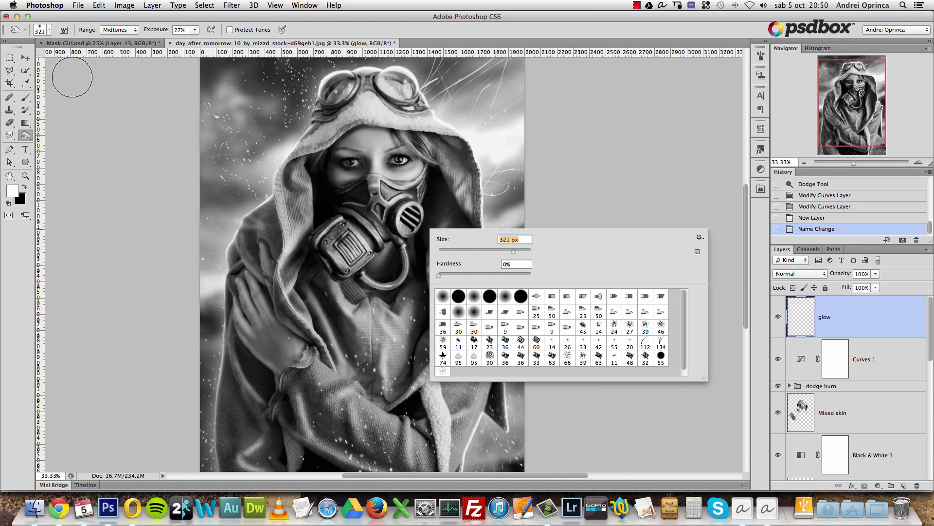
Step: Set up the Brush tool with a soft round tip at 700 px and 0% hardness for the glow layer
{"action": "left_click", "coordinate": [25, 97]}
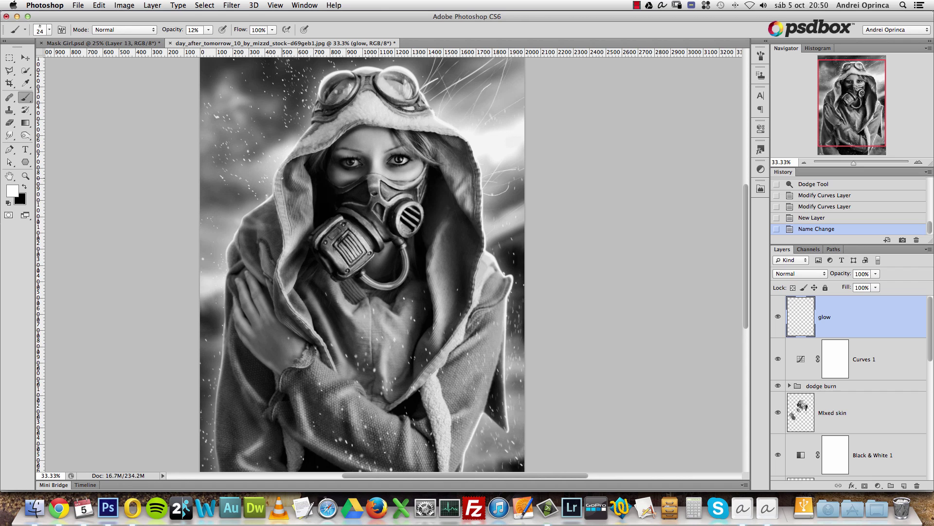
{"action": "right_click", "coordinate": [350, 214]}
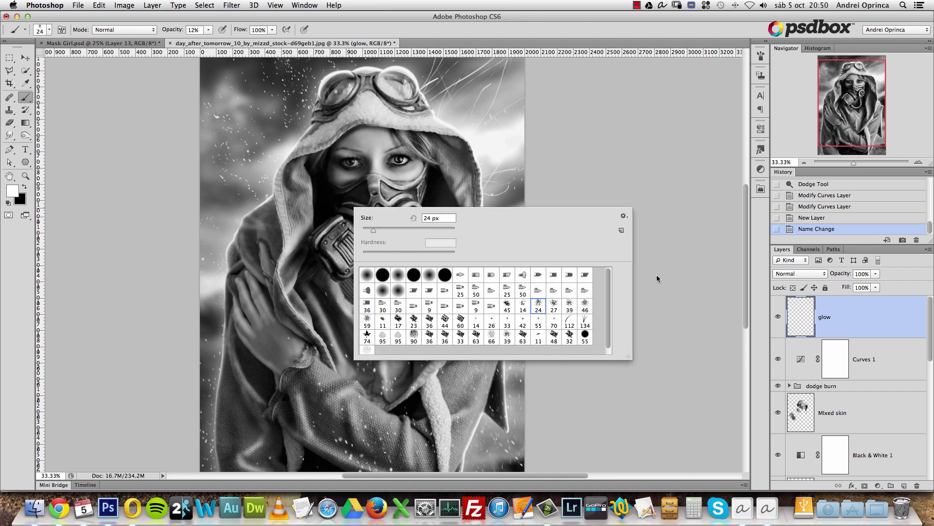
{"action": "left_click", "coordinate": [871, 310]}
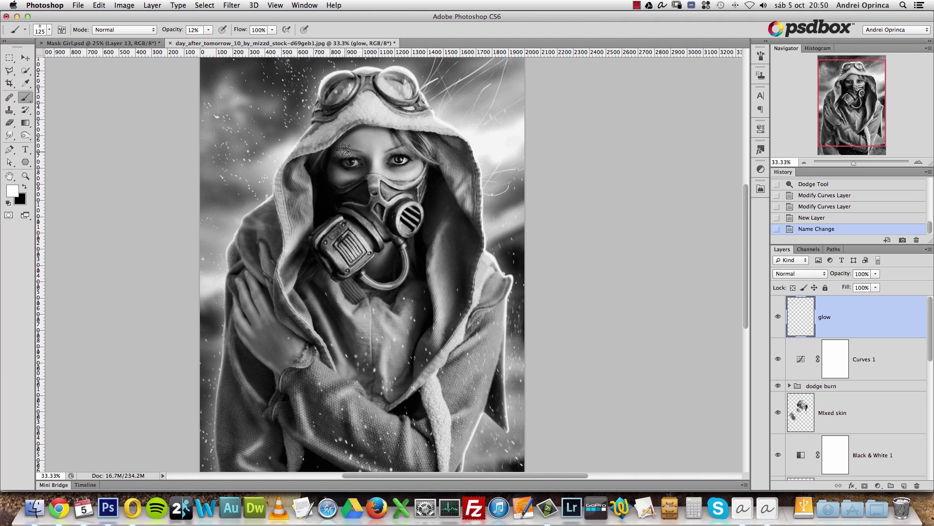
{"action": "right_click", "coordinate": [343, 151]}
{"action": "left_click", "coordinate": [439, 217]}
{"action": "left_click_drag", "start_coordinate": [428, 173], "coordinate": [442, 172]}
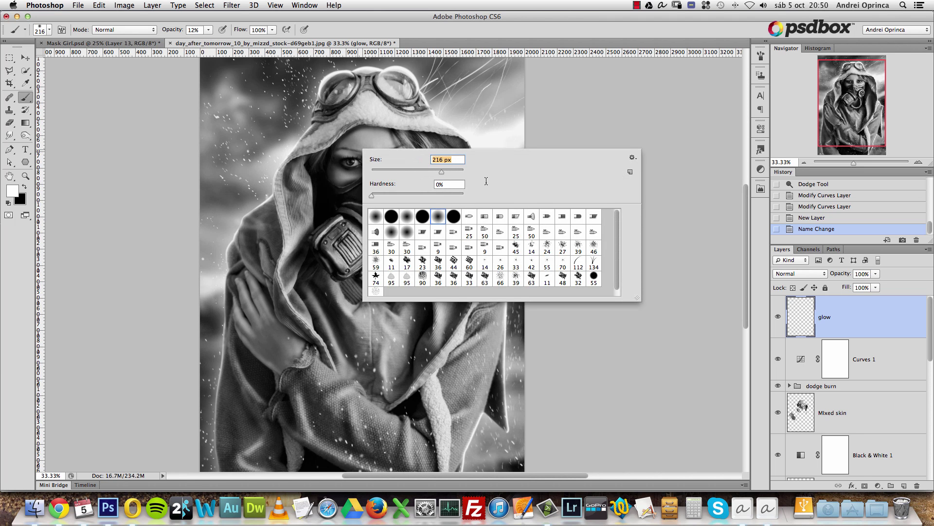
{"action": "type", "text": "700"}
{"action": "key", "text": "Return"}
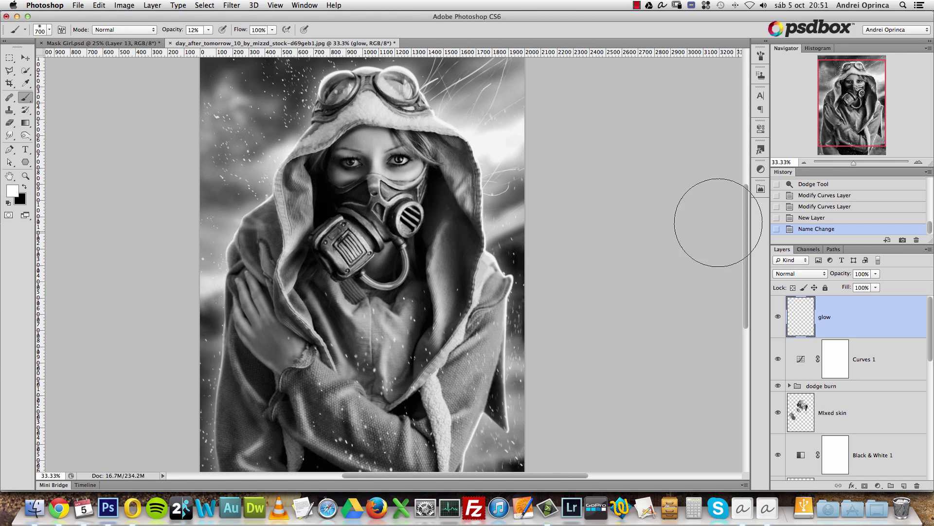
{"action": "left_click", "coordinate": [795, 275]}
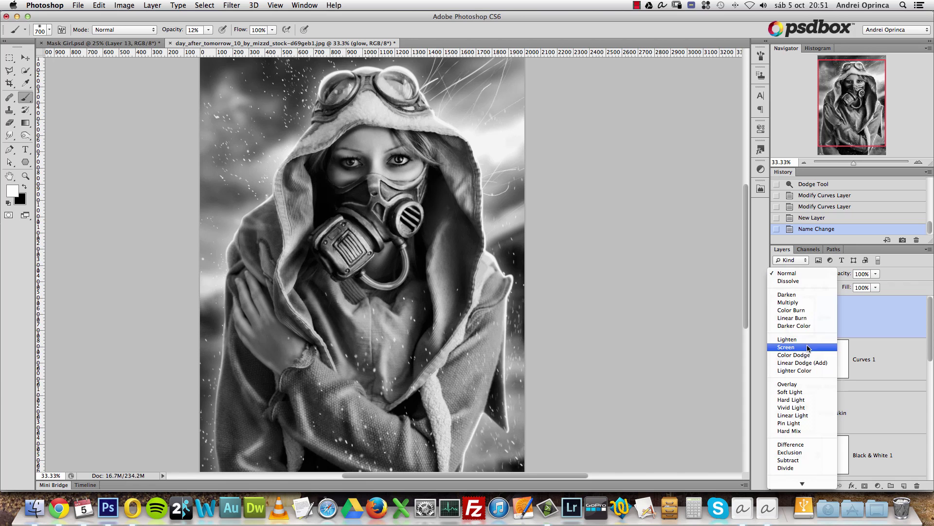
{"action": "left_click", "coordinate": [786, 281]}
{"action": "left_click", "coordinate": [788, 274]}
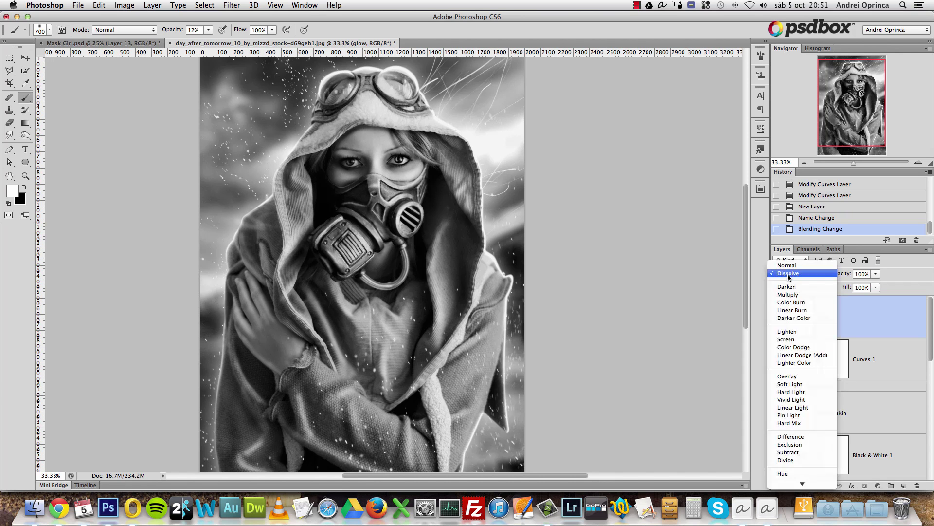
{"action": "left_click", "coordinate": [787, 266]}
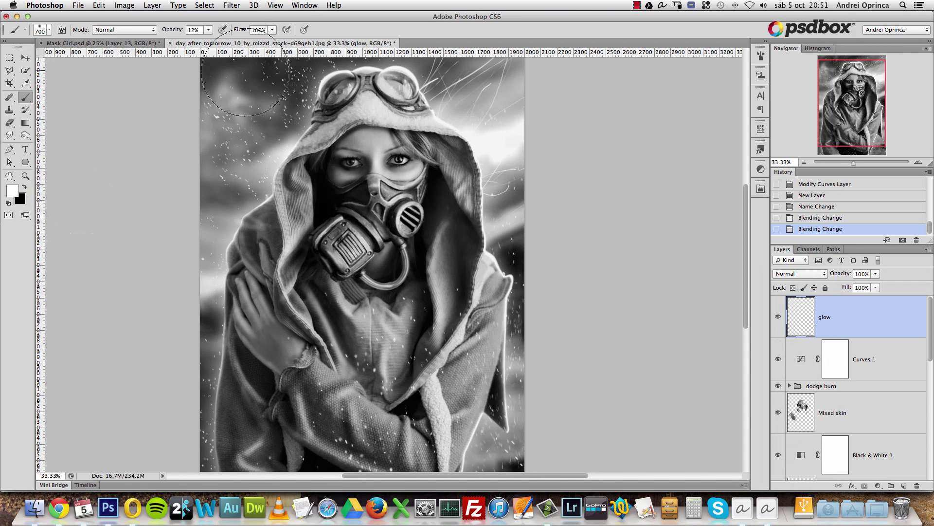
Step: Set the brush opacity to 55%
{"action": "left_click", "coordinate": [208, 30]}
{"action": "left_click_drag", "start_coordinate": [210, 42], "coordinate": [251, 42]}
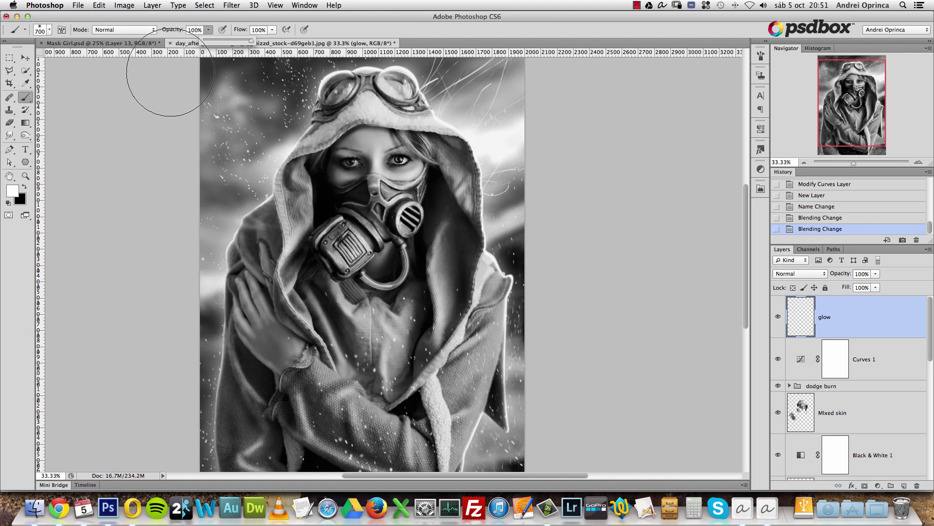
{"action": "left_click", "coordinate": [229, 42]}
{"action": "left_click", "coordinate": [858, 321]}
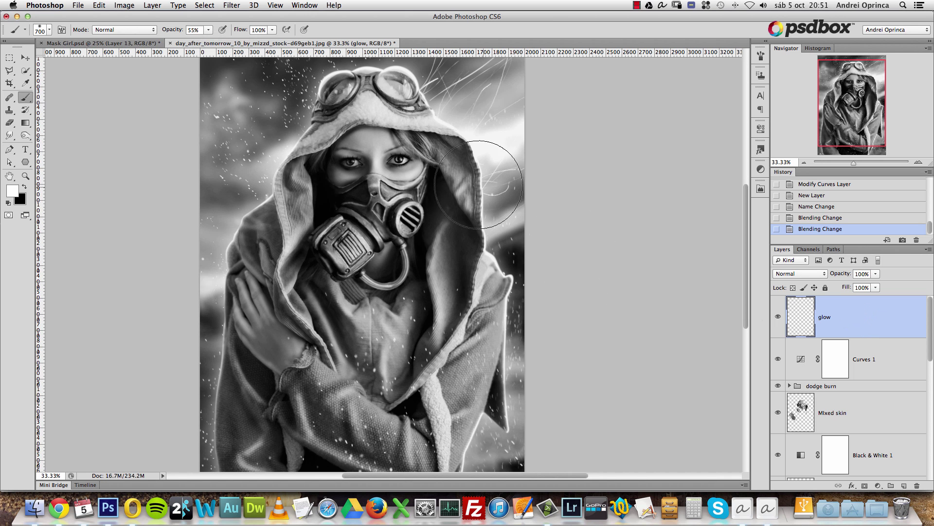
Step: Try a 175 px glow dab on the gas-mask canister in Normal blend mode and undo it
{"action": "key", "text": "bracketleft"}
{"action": "key", "text": "bracketleft"}
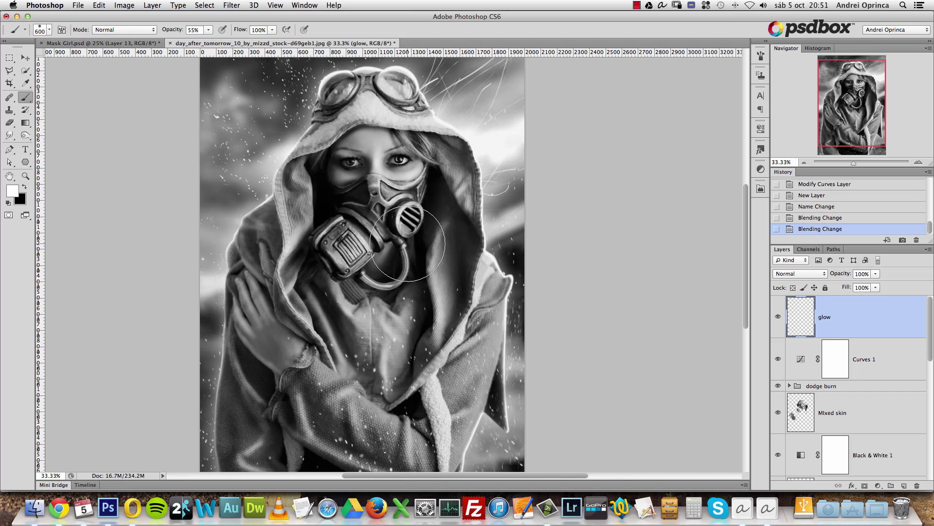
{"action": "left_click", "coordinate": [331, 258], "text": "super"}
{"action": "key", "text": "bracketleft"}
{"action": "key", "text": "bracketleft"}
{"action": "key", "text": "bracketleft"}
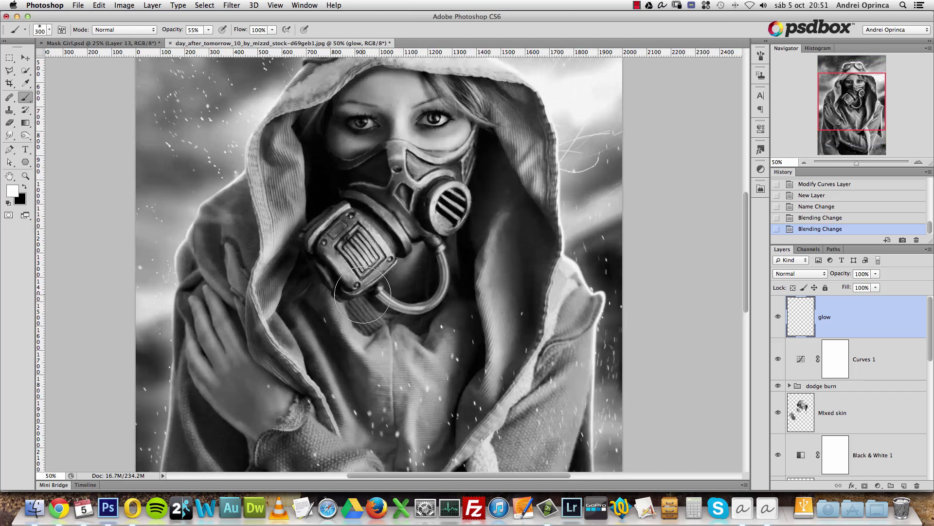
{"action": "left_click", "coordinate": [343, 276], "text": "alt+super"}
{"action": "left_click", "coordinate": [344, 274], "text": "super"}
{"action": "left_click", "coordinate": [345, 274], "text": "super"}
{"action": "left_click", "coordinate": [346, 274], "text": "super"}
{"action": "key", "text": "bracketleft"}
{"action": "key", "text": "bracketleft"}
{"action": "left_click", "coordinate": [320, 248]}
{"action": "key", "text": "alt+super+z"}
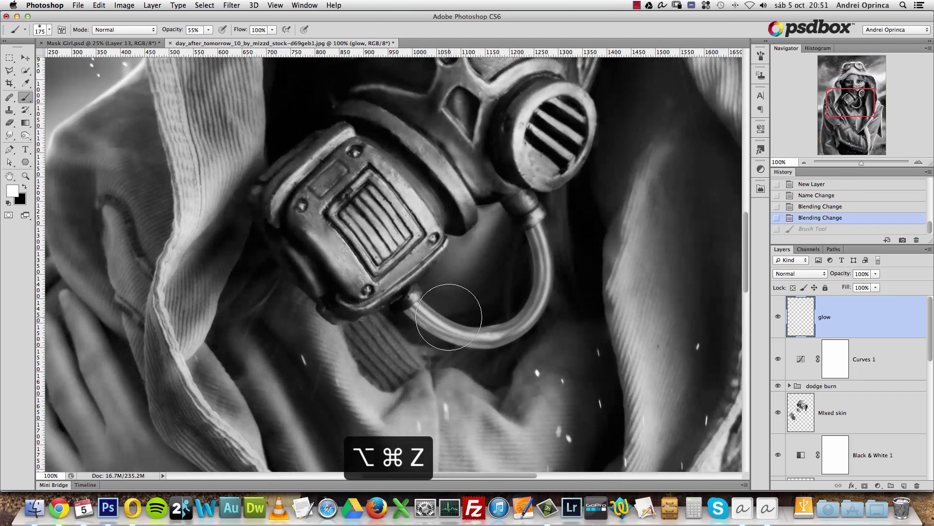
Step: Try a larger 300 px glow dab on the canister and undo it
{"action": "key", "text": "bracketright"}
{"action": "key", "text": "bracketright"}
{"action": "key", "text": "bracketright"}
{"action": "left_click", "coordinate": [314, 253]}
{"action": "key", "text": "super+z"}
Step: Try the glow layer in Soft Light with 300 px dabs on the canister, and undo the dabs
{"action": "left_click", "coordinate": [801, 273]}
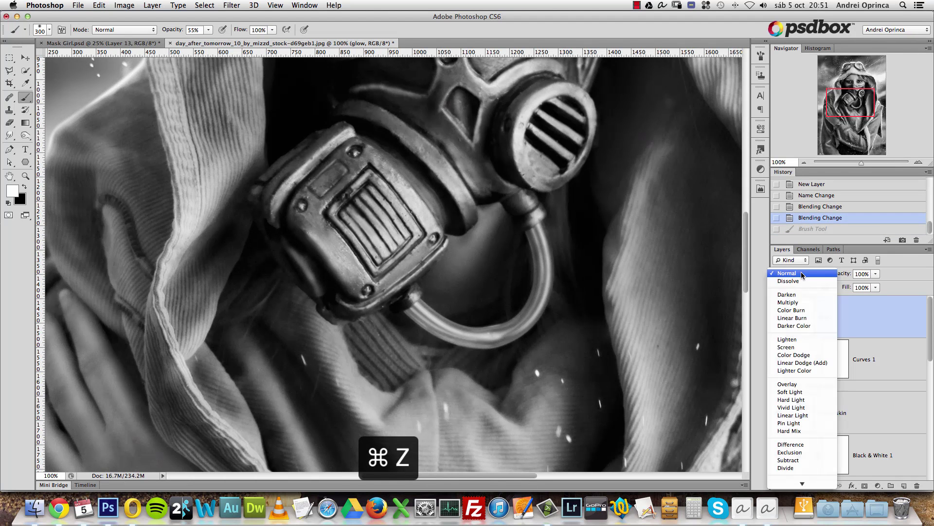
{"action": "left_click", "coordinate": [802, 392]}
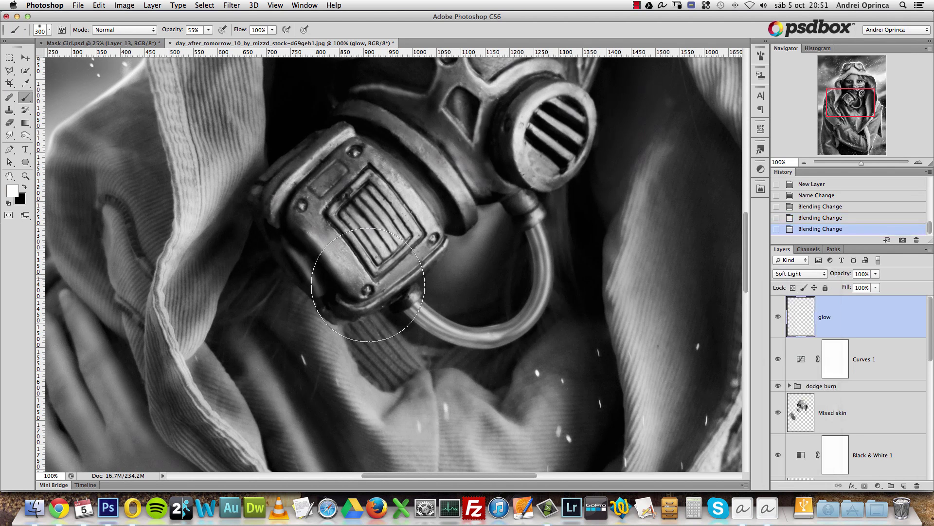
{"action": "left_click", "coordinate": [324, 256]}
{"action": "left_click", "coordinate": [324, 256]}
{"action": "key", "text": "alt+super+z"}
{"action": "key", "text": "alt+super+z"}
Step: Set the glow layer's blend mode to Screen and choose a light grey foreground color
{"action": "left_click", "coordinate": [819, 274]}
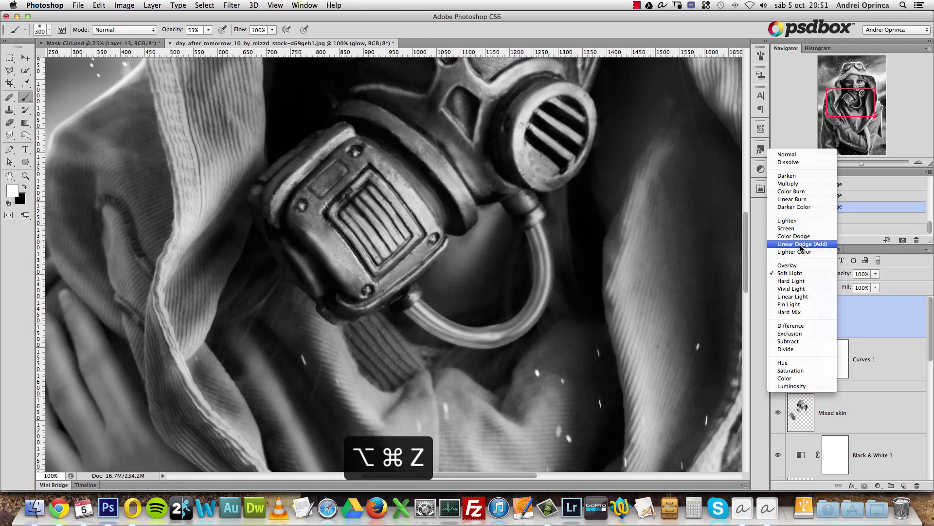
{"action": "left_click", "coordinate": [801, 229]}
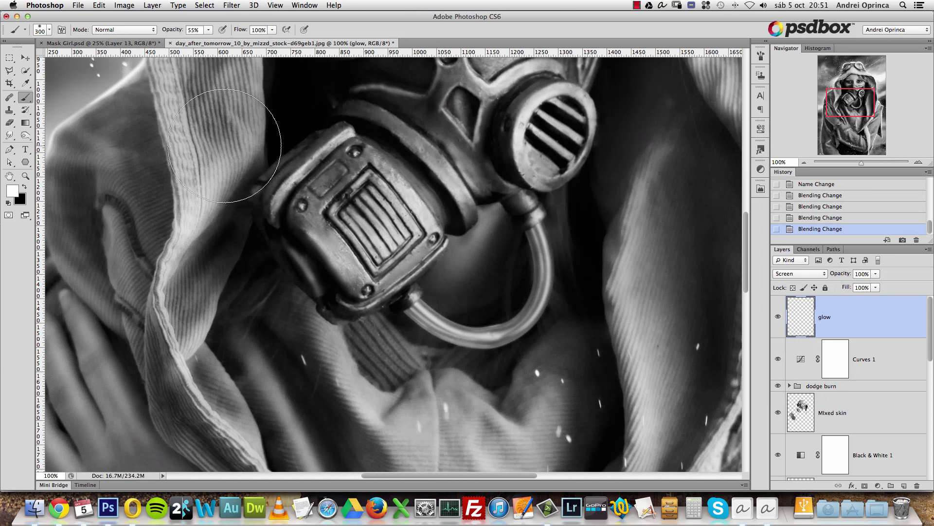
{"action": "left_click", "coordinate": [12, 190]}
{"action": "left_click_drag", "start_coordinate": [542, 140], "coordinate": [503, 178]}
{"action": "left_click", "coordinate": [734, 130]}
Step: Paint glow dabs on the upper mask and the canister with a 250 px brush at 100% opacity
{"action": "left_click_drag", "start_coordinate": [214, 42], "coordinate": [252, 51]}
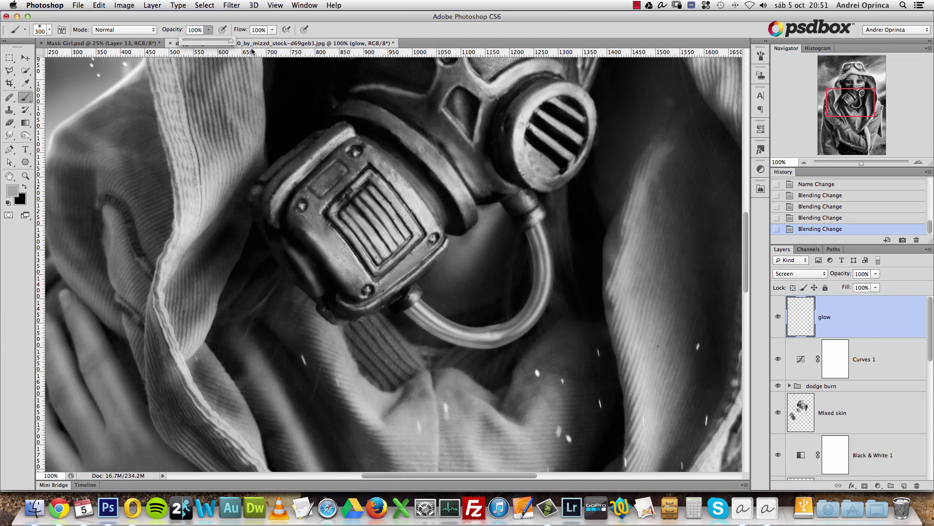
{"action": "key", "text": "alt+space"}
{"action": "left_click", "coordinate": [447, 281]}
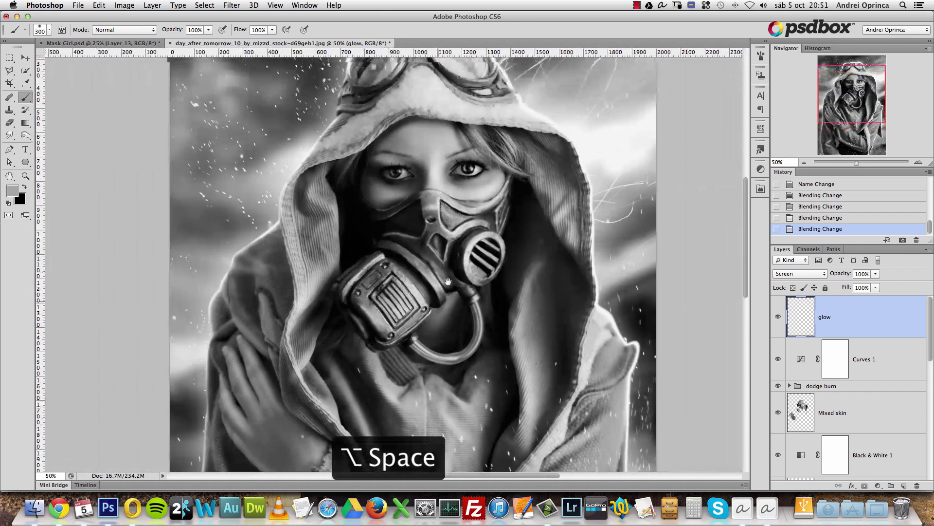
{"action": "left_click_drag", "start_coordinate": [448, 282], "coordinate": [444, 282]}
{"action": "key", "text": "bracketleft"}
{"action": "left_click", "coordinate": [437, 206]}
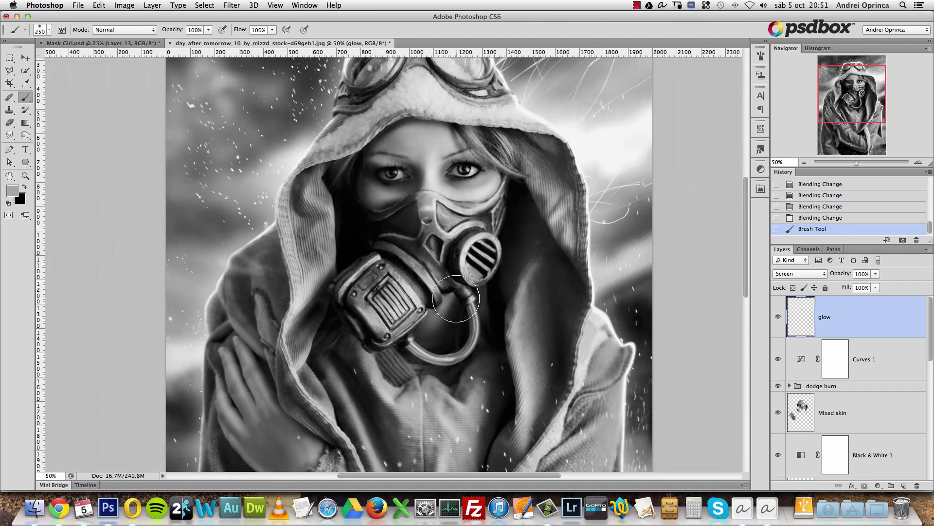
{"action": "left_click", "coordinate": [364, 321]}
Step: Try 700 px glow dabs over the goggles' edge and the shoulder beside the hood, undoing each one
{"action": "left_click_drag", "start_coordinate": [478, 186], "coordinate": [454, 224]}
{"action": "key", "text": "bracketright"}
{"action": "key", "text": "bracketright"}
{"action": "key", "text": "bracketright"}
{"action": "key", "text": "bracketright"}
{"action": "key", "text": "bracketright"}
{"action": "left_click", "coordinate": [484, 117]}
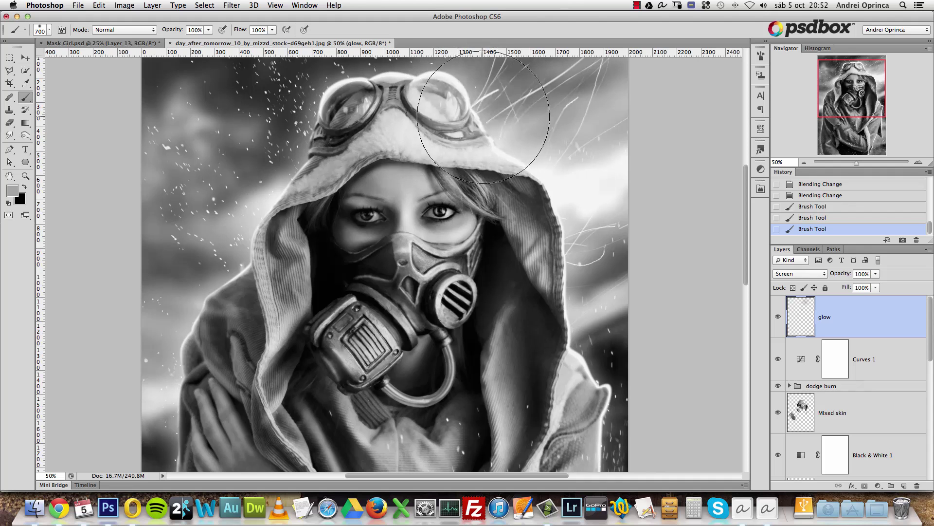
{"action": "key", "text": "super+z"}
{"action": "left_click_drag", "start_coordinate": [542, 340], "coordinate": [526, 312]}
{"action": "left_click", "coordinate": [555, 360]}
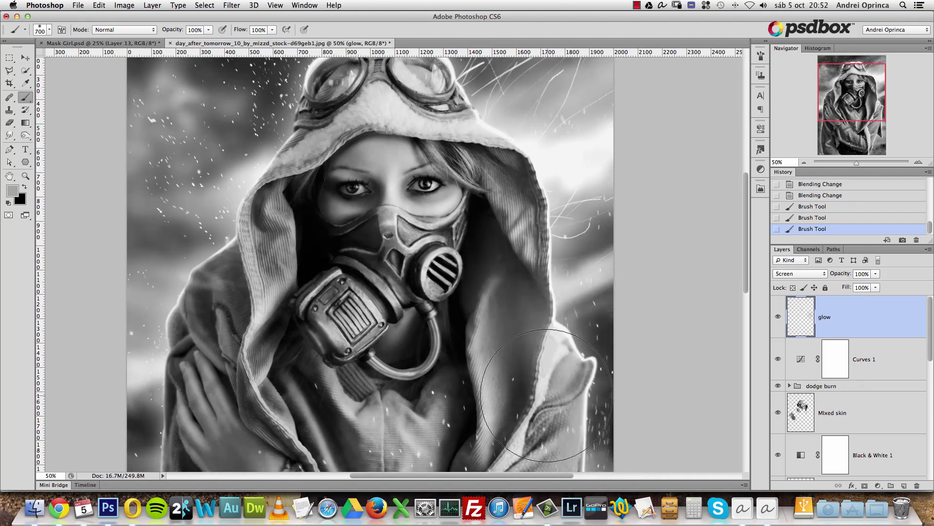
{"action": "key", "text": "super+z"}
Step: Paint small glow dabs on the mask's round vent and nose piece, starting with a 250 px brush
{"action": "key", "text": "bracketleft"}
{"action": "key", "text": "bracketleft"}
{"action": "key", "text": "bracketleft"}
{"action": "key", "text": "bracketleft"}
{"action": "key", "text": "bracketleft"}
{"action": "key", "text": "bracketleft"}
{"action": "key", "text": "bracketleft"}
{"action": "key", "text": "bracketleft"}
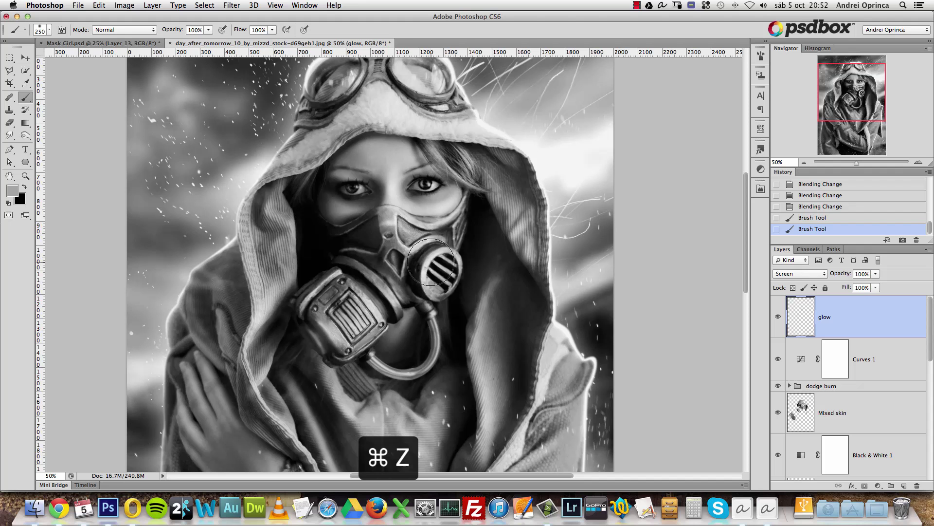
{"action": "left_click", "coordinate": [430, 261]}
{"action": "key", "text": "bracketleft"}
{"action": "left_click", "coordinate": [393, 223]}
Step: Paint broad 700 px glow dabs over the top of the hood and the shoulder above the raised hand
{"action": "key", "text": "bracketright"}
{"action": "key", "text": "bracketright"}
{"action": "key", "text": "bracketright"}
{"action": "key", "text": "bracketright"}
{"action": "key", "text": "bracketright"}
{"action": "key", "text": "bracketright"}
{"action": "scroll", "coordinate": [446, 115], "scroll_direction": "up", "scroll_amount": 3}
{"action": "left_click", "coordinate": [446, 115]}
{"action": "left_click_drag", "start_coordinate": [475, 311], "coordinate": [513, 205]}
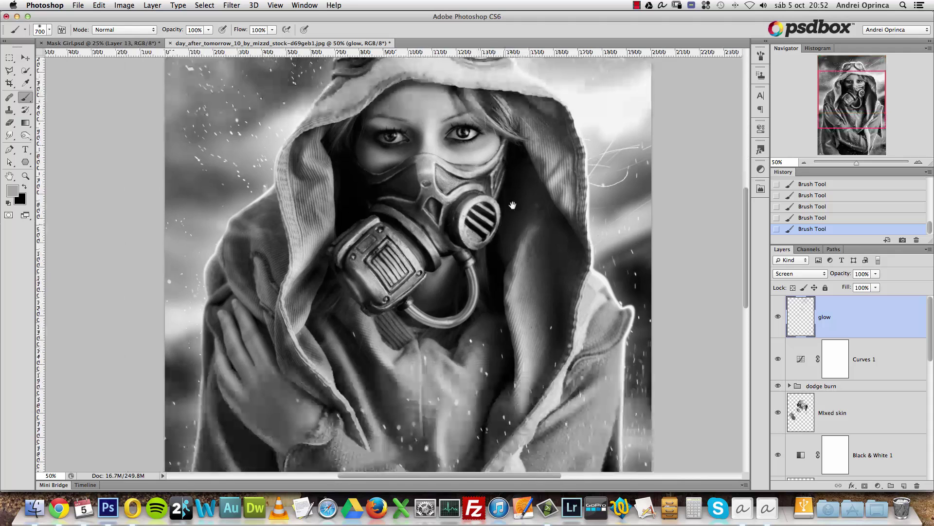
{"action": "left_click", "coordinate": [252, 202]}
Step: Paint a glow dab with a smaller soft brush on the bright shoulder edge opposite the raised hand
{"action": "key", "text": "bracketleft"}
{"action": "key", "text": "bracketleft"}
{"action": "key", "text": "bracketleft"}
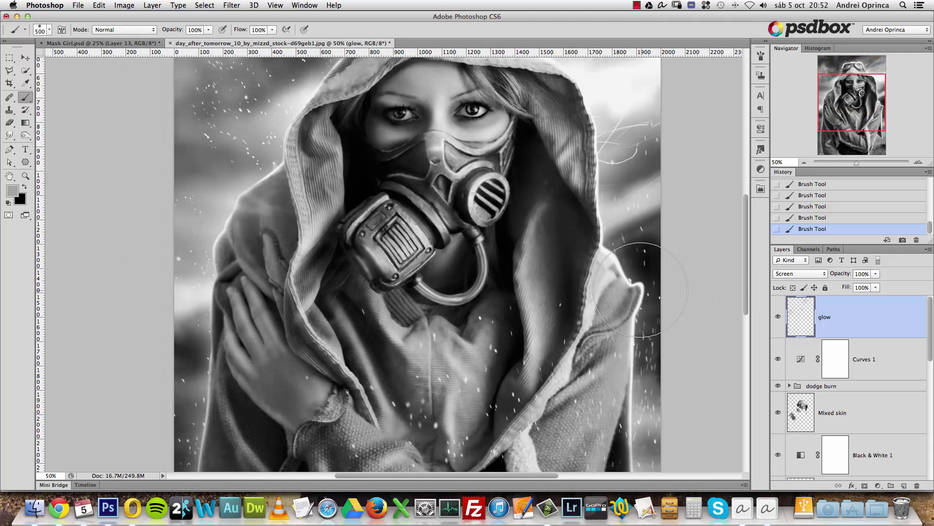
{"action": "left_click", "coordinate": [616, 271]}
Step: Try 400 px glow dabs in the shadowed inside of the hood beside the round vent, and undo them
{"action": "left_click_drag", "start_coordinate": [553, 321], "coordinate": [541, 288]}
{"action": "key", "text": "bracketleft"}
{"action": "key", "text": "bracketleft"}
{"action": "key", "text": "bracketright"}
{"action": "key", "text": "bracketright"}
{"action": "left_click", "coordinate": [540, 233], "text": "alt"}
{"action": "key", "text": "super+z"}
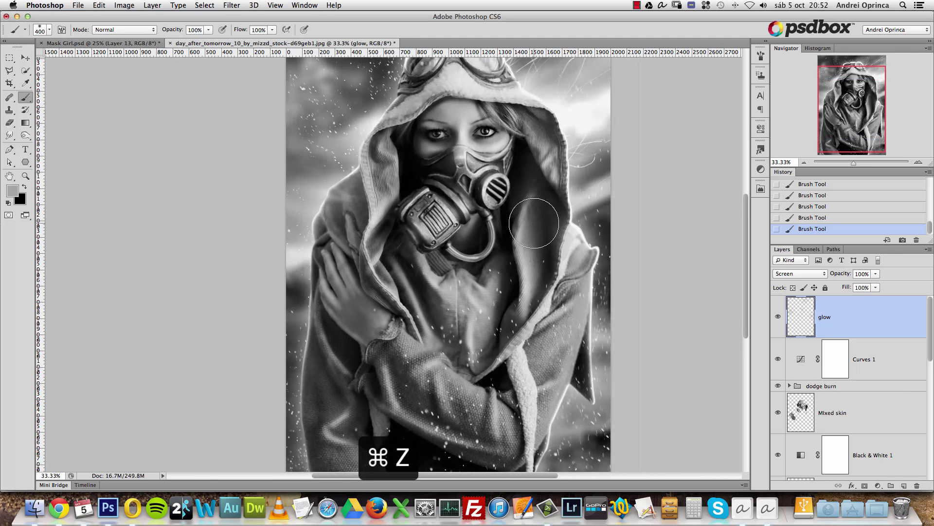
{"action": "left_click", "coordinate": [525, 185], "text": "super"}
{"action": "left_click", "coordinate": [525, 185], "text": "super"}
{"action": "left_click", "coordinate": [488, 180]}
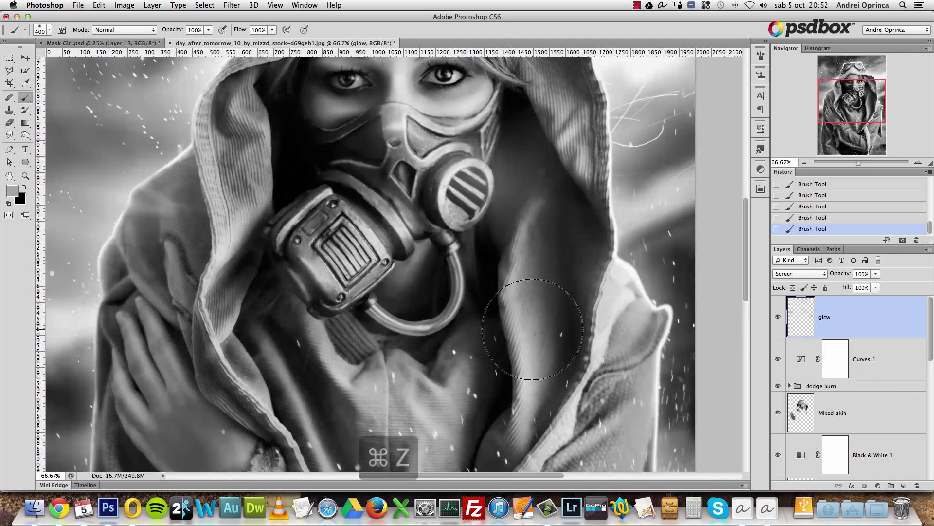
{"action": "key", "text": "super+z"}
Step: Try a smaller 150 px glow dab along the inner fold of the hood and undo it
{"action": "key", "text": "bracketleft"}
{"action": "key", "text": "bracketleft"}
{"action": "key", "text": "bracketleft"}
{"action": "key", "text": "bracketleft"}
{"action": "key", "text": "bracketleft"}
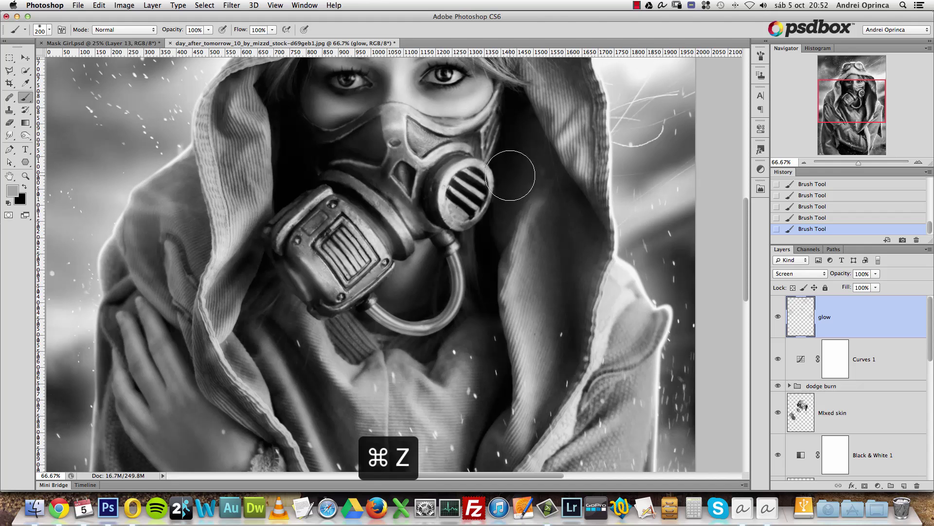
{"action": "left_click", "coordinate": [530, 244]}
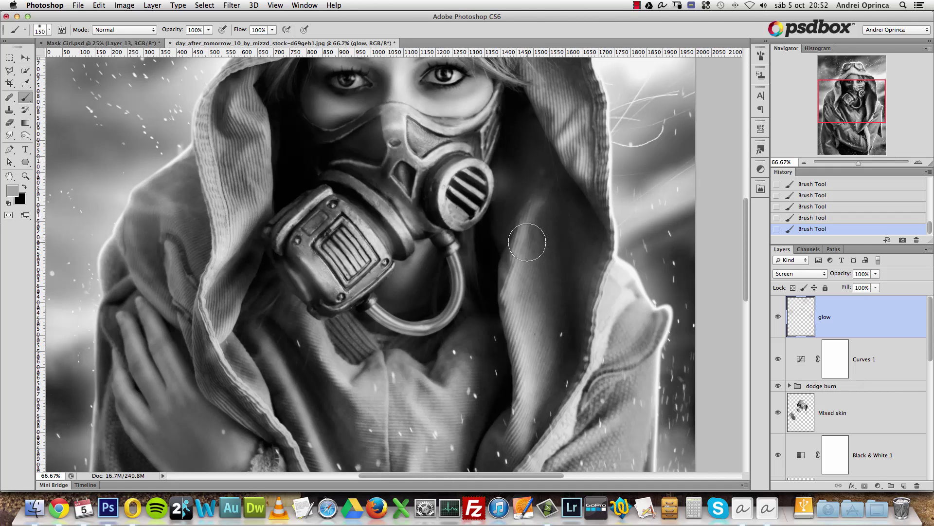
{"action": "key", "text": "super+z"}
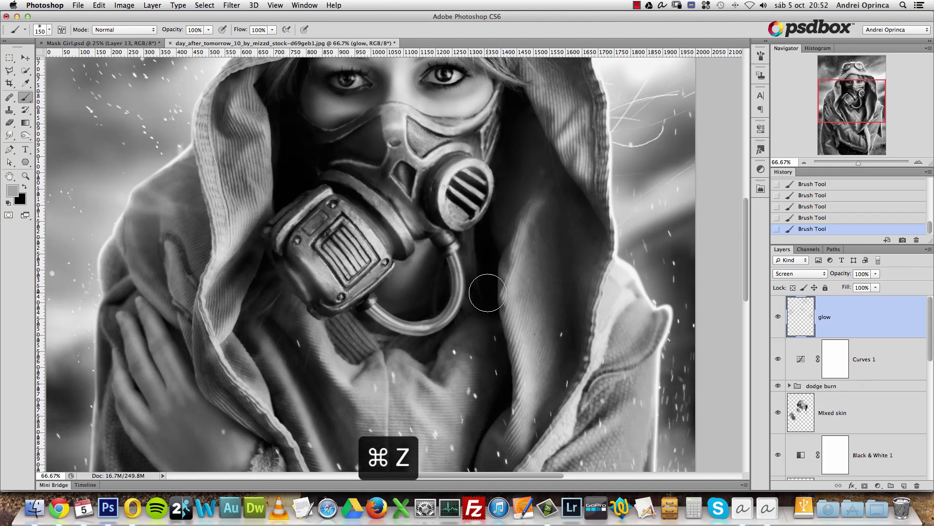
Step: Enlarge the brush to about 1100 px and paint a broad glow over the lower coat near the fleece strap
{"action": "left_click_drag", "start_coordinate": [455, 337], "coordinate": [491, 211]}
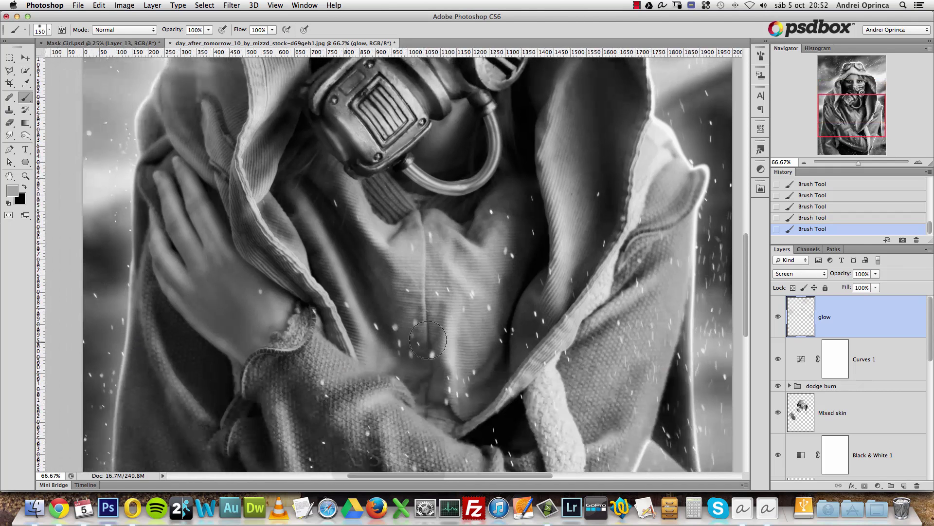
{"action": "left_click", "coordinate": [425, 325], "text": "alt"}
{"action": "left_click", "coordinate": [433, 328], "text": "alt"}
{"action": "left_click", "coordinate": [441, 330], "text": "alt"}
{"action": "key", "text": "bracketright"}
{"action": "key", "text": "bracketright"}
{"action": "key", "text": "bracketright"}
{"action": "key", "text": "bracketright"}
{"action": "key", "text": "bracketright"}
{"action": "key", "text": "bracketright"}
{"action": "key", "text": "bracketright"}
{"action": "key", "text": "bracketright"}
{"action": "key", "text": "bracketright"}
{"action": "key", "text": "bracketright"}
{"action": "key", "text": "bracketright"}
{"action": "key", "text": "bracketright"}
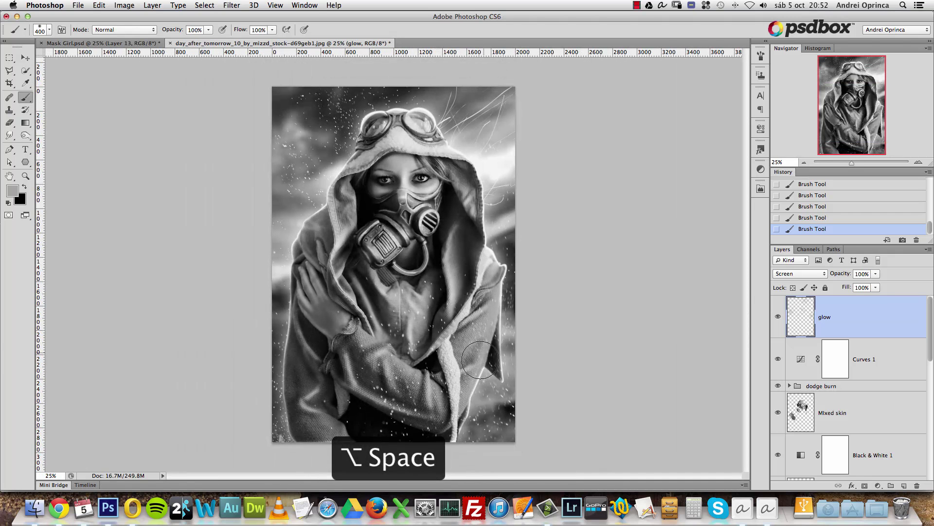
{"action": "left_click", "coordinate": [479, 393]}
Step: Toggle the glow layer's visibility to compare the portrait with and without the glow
{"action": "left_click", "coordinate": [777, 317]}
{"action": "left_click", "coordinate": [778, 317]}
{"action": "left_click", "coordinate": [778, 318]}
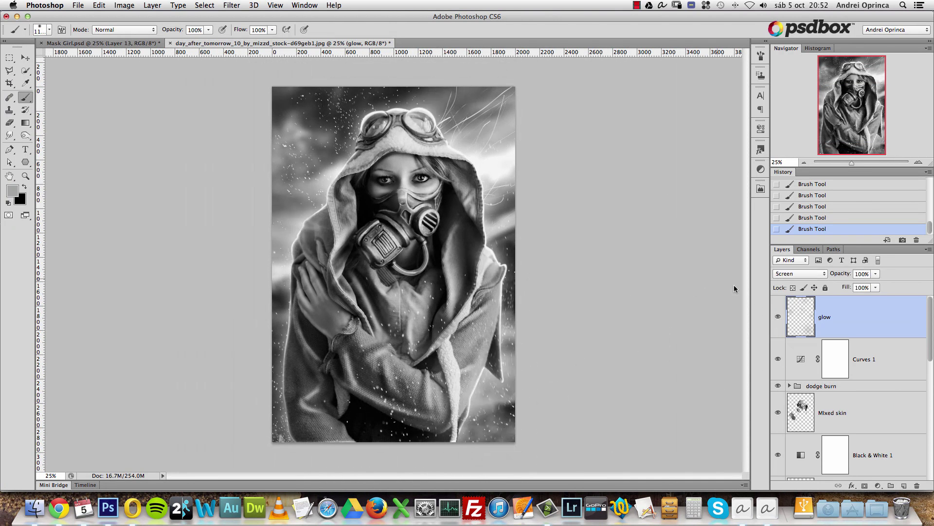
Step: Paint soft 600 px glow dabs along both upper sides of the hood around the face
{"action": "key", "text": "bracketleft"}
{"action": "key", "text": "bracketleft"}
{"action": "key", "text": "bracketleft"}
{"action": "key", "text": "bracketleft"}
{"action": "key", "text": "bracketleft"}
{"action": "left_click", "coordinate": [338, 177]}
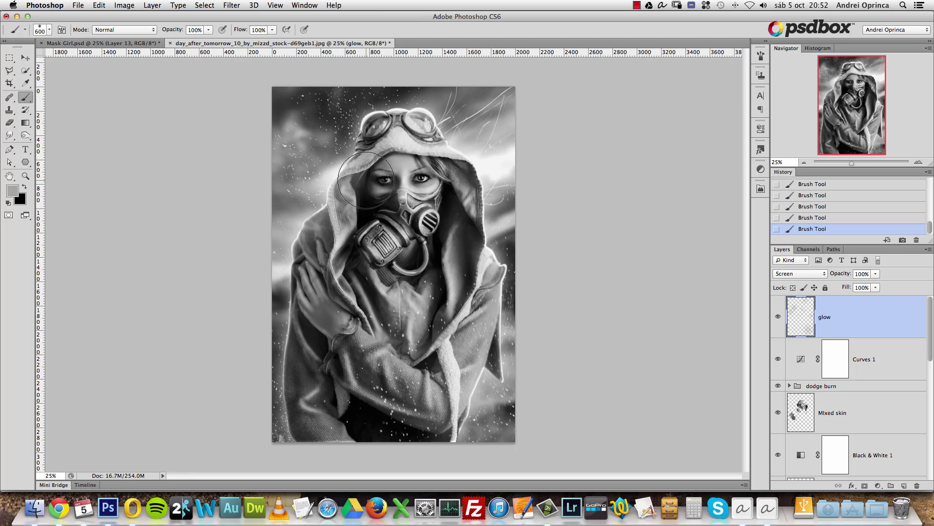
{"action": "left_click", "coordinate": [446, 147]}
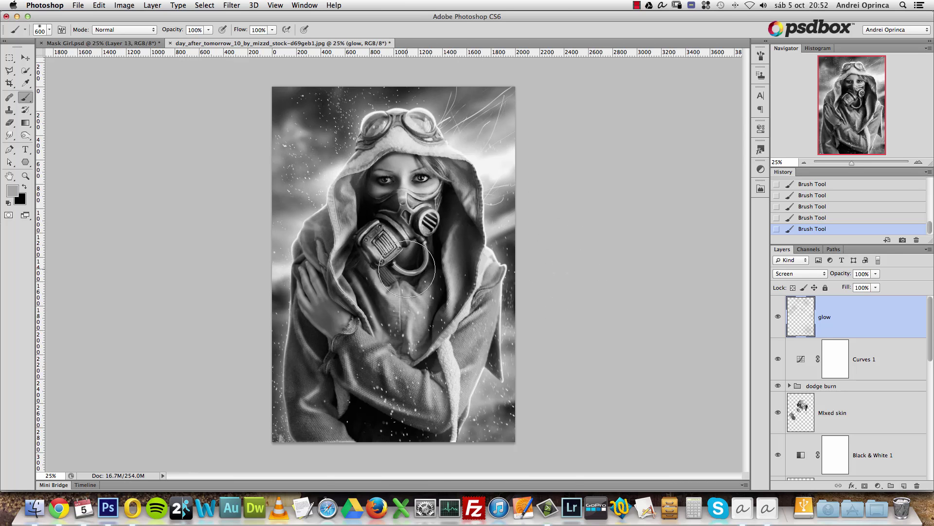
{"action": "key", "text": "alt+space"}
{"action": "left_click", "coordinate": [379, 174]}
{"action": "left_click", "coordinate": [379, 174]}
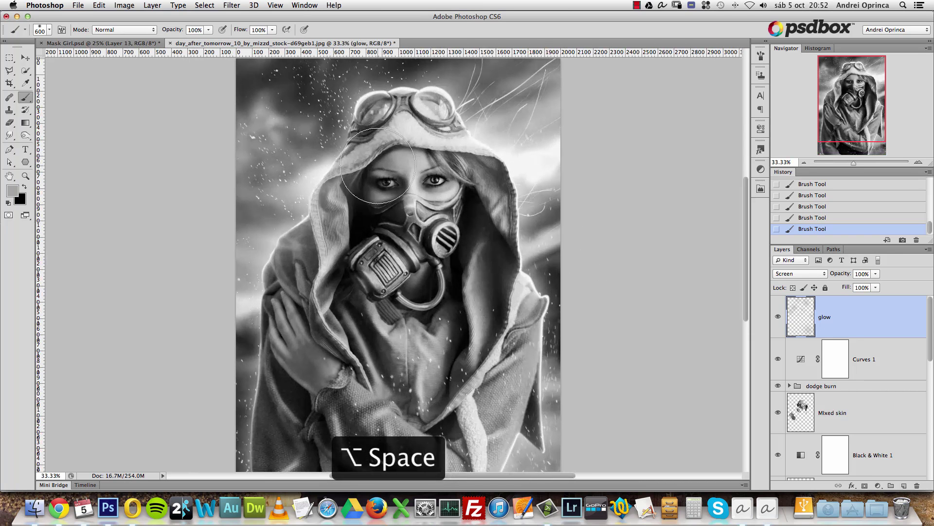
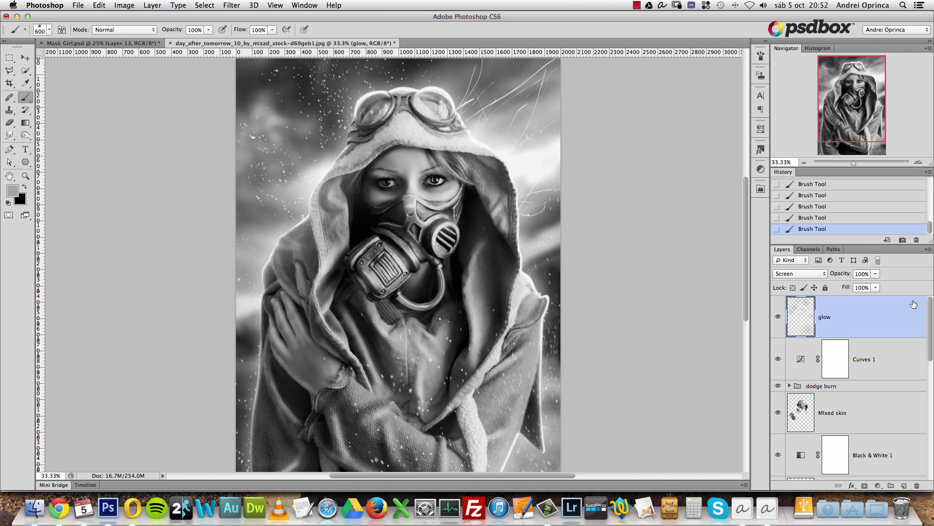
{"action": "left_click", "coordinate": [919, 162]}
{"action": "left_click_drag", "start_coordinate": [829, 76], "coordinate": [841, 96]}
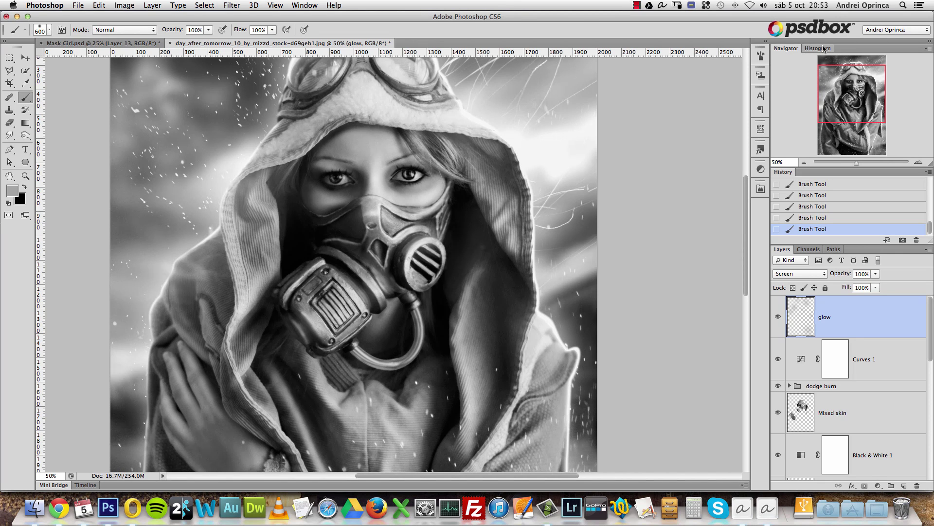
{"action": "key", "text": "super+minus"}
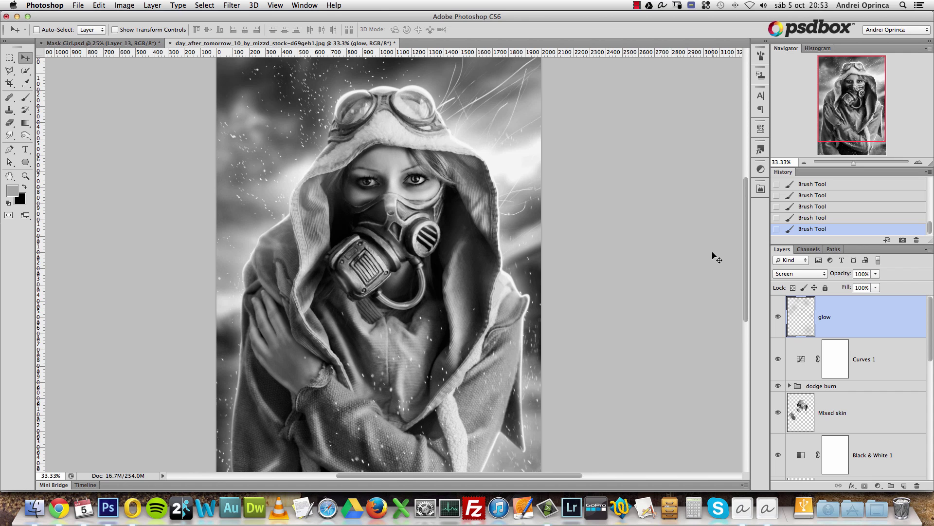
Step: Try a Curves adjustment layer that tints the portrait through its Blue channel, and delete that layer
{"action": "left_click", "coordinate": [880, 485]}
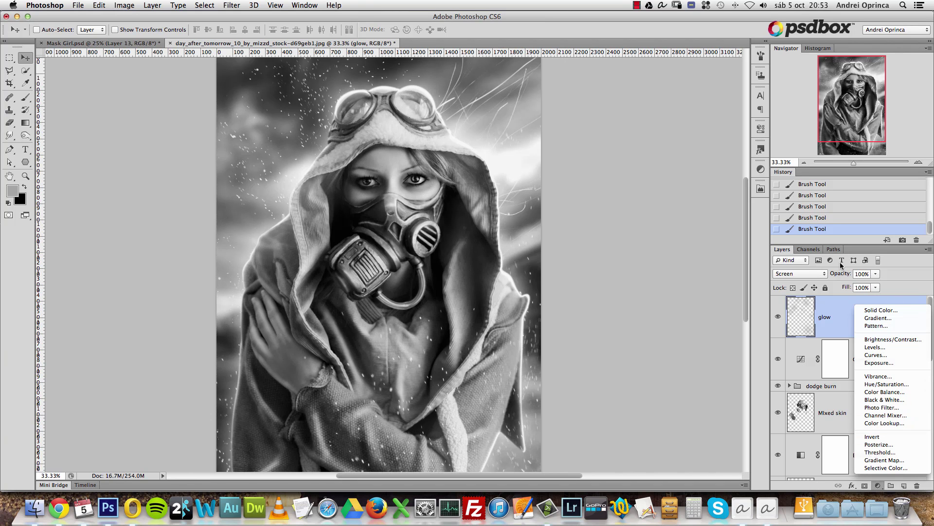
{"action": "left_click", "coordinate": [886, 356]}
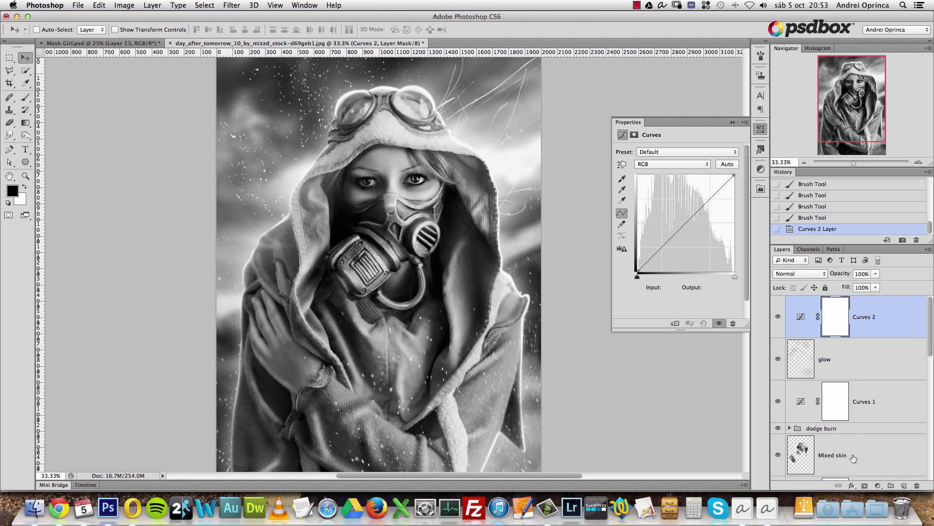
{"action": "left_click", "coordinate": [686, 165]}
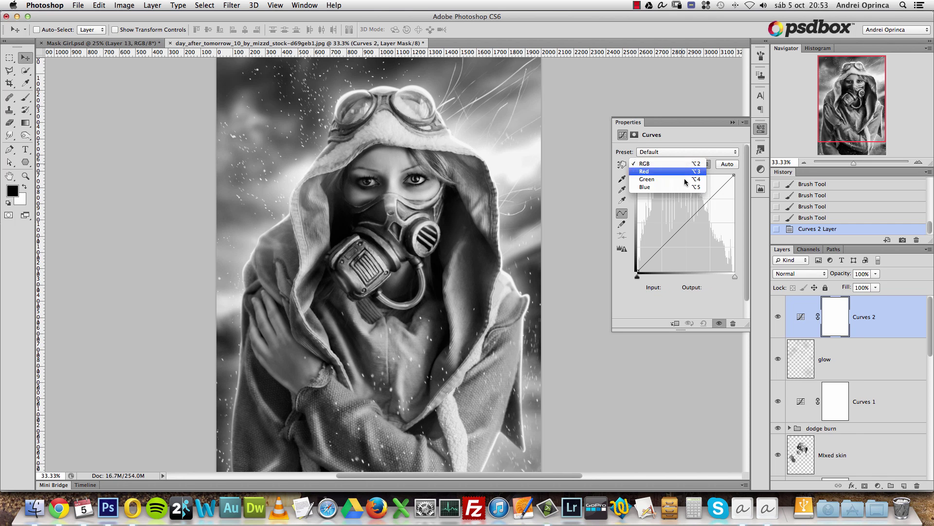
{"action": "left_click", "coordinate": [661, 187]}
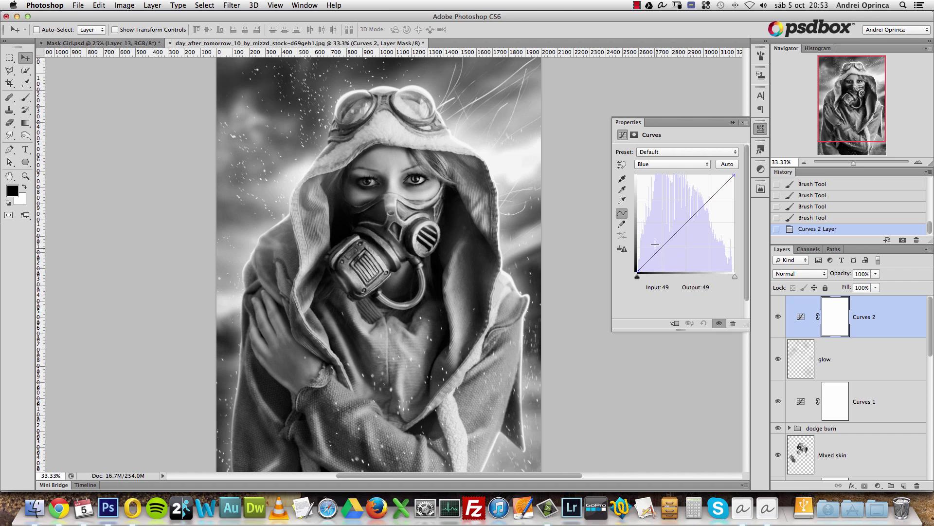
{"action": "left_click", "coordinate": [662, 164]}
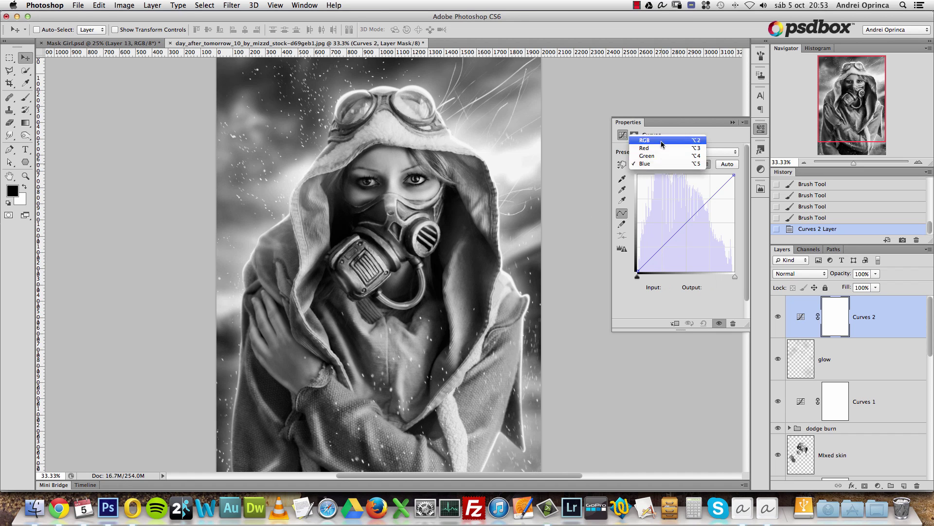
{"action": "left_click", "coordinate": [703, 125]}
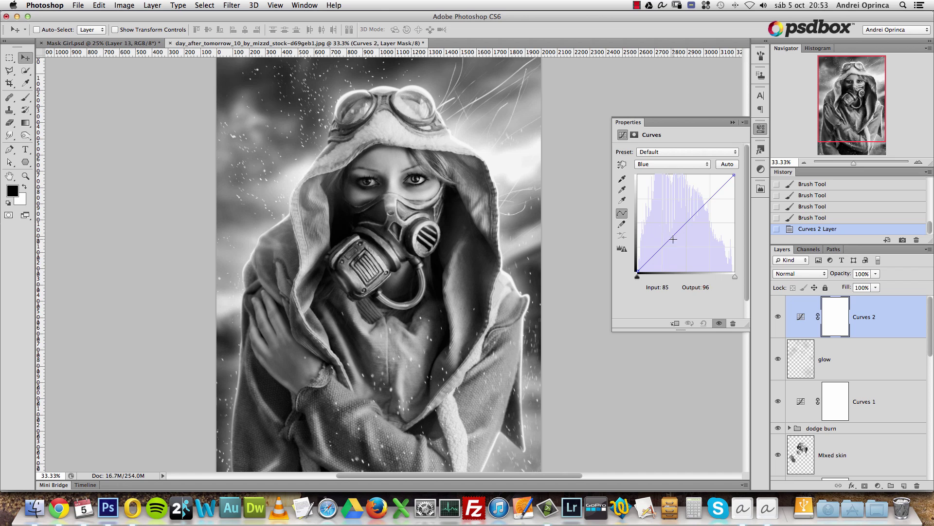
{"action": "left_click_drag", "start_coordinate": [638, 269], "coordinate": [638, 264]}
{"action": "left_click_drag", "start_coordinate": [683, 223], "coordinate": [701, 206]}
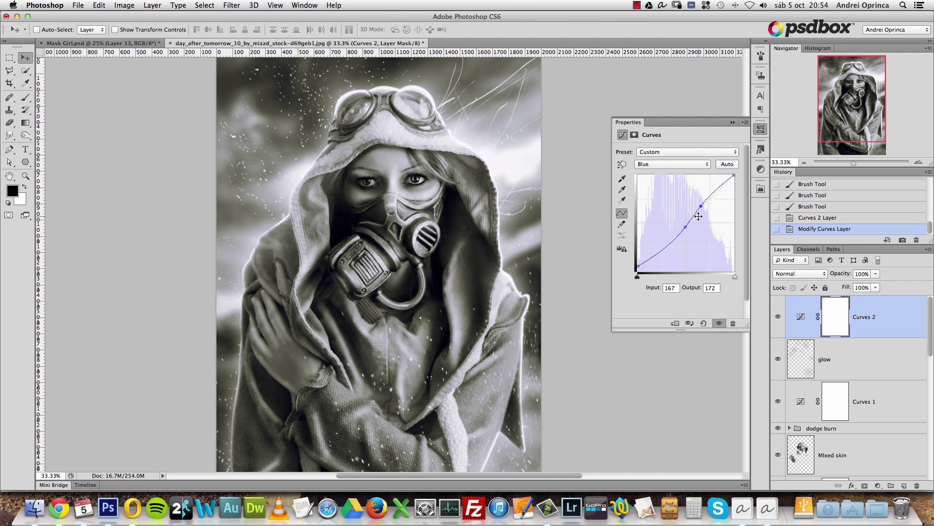
{"action": "left_click_drag", "start_coordinate": [903, 320], "coordinate": [917, 485]}
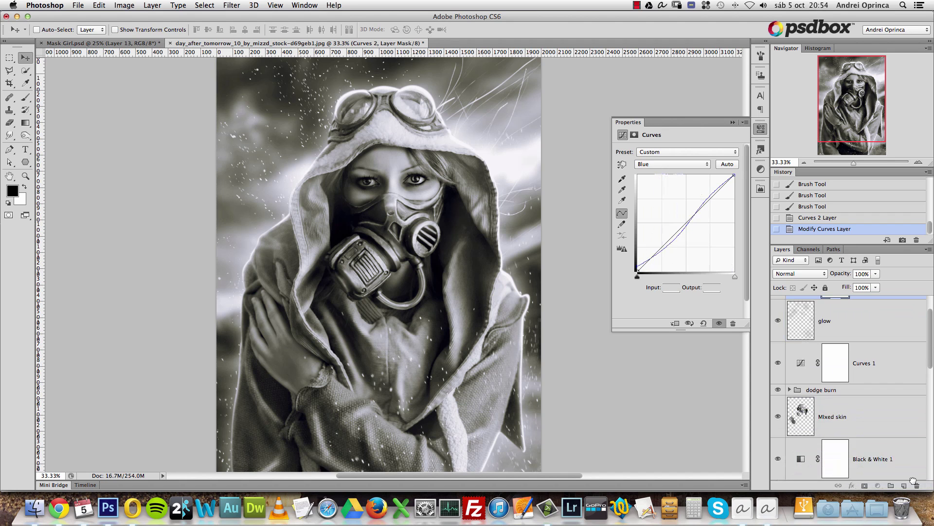
Step: Add a Solid Color fill layer in dark blue above the glow layer
{"action": "left_click", "coordinate": [880, 485]}
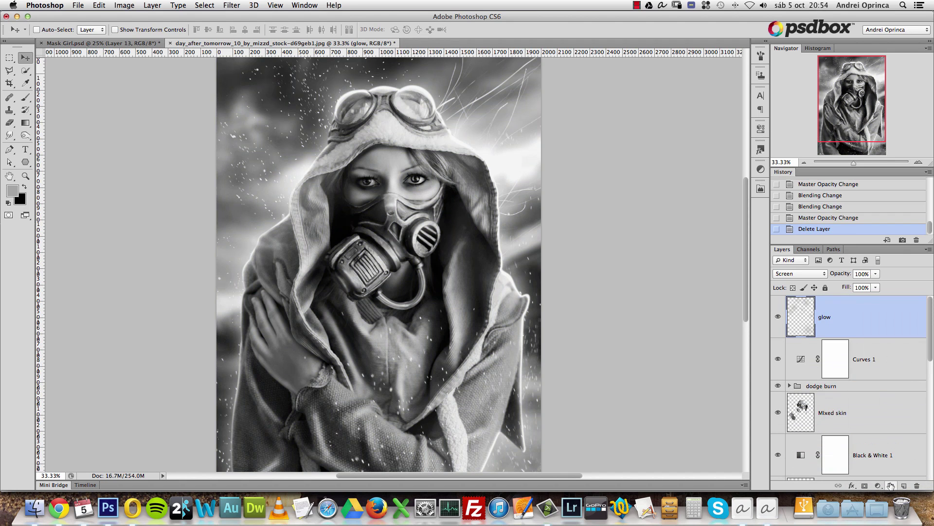
{"action": "left_click", "coordinate": [878, 485]}
{"action": "left_click", "coordinate": [881, 310]}
{"action": "left_click", "coordinate": [670, 186]}
{"action": "left_click", "coordinate": [630, 177]}
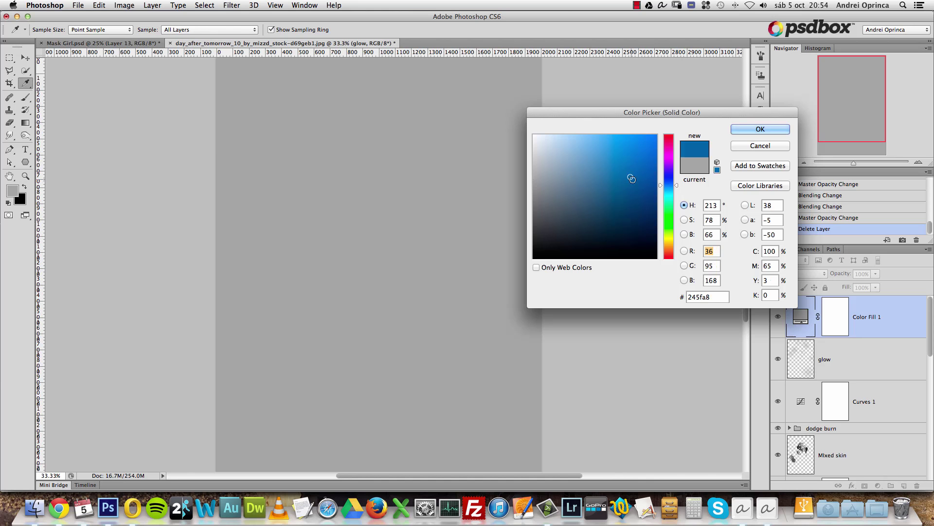
{"action": "left_click", "coordinate": [669, 176]}
{"action": "left_click", "coordinate": [627, 202]}
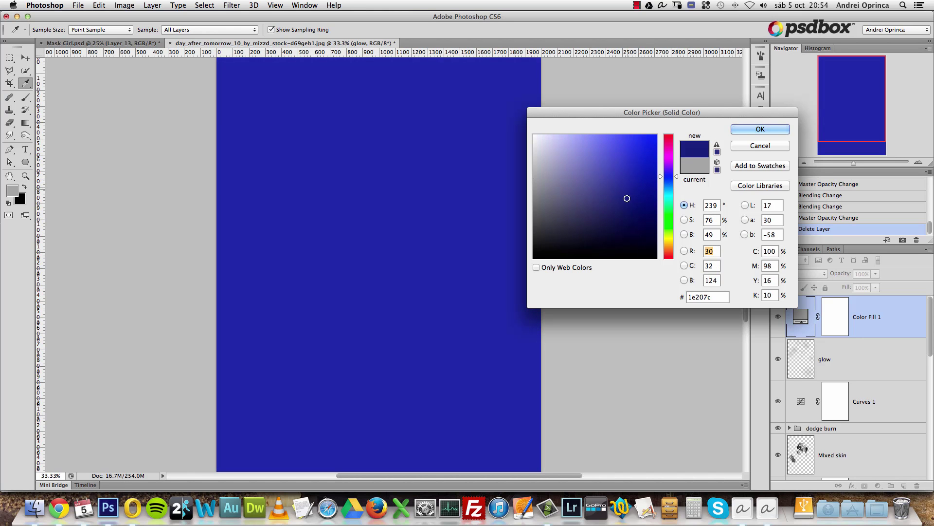
{"action": "left_click", "coordinate": [760, 129]}
Step: Set the blue fill layer to Color blend mode and reduce its opacity to 5%
{"action": "left_click", "coordinate": [805, 273]}
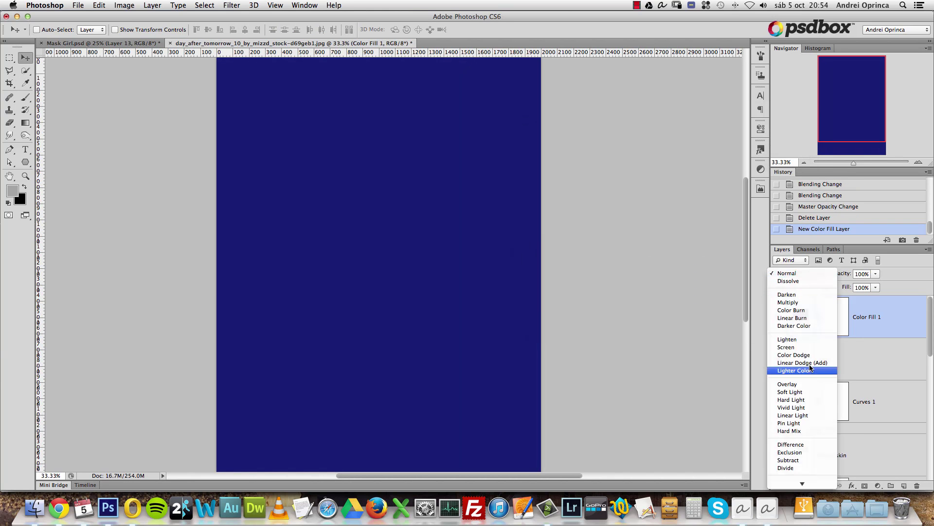
{"action": "left_click", "coordinate": [793, 475]}
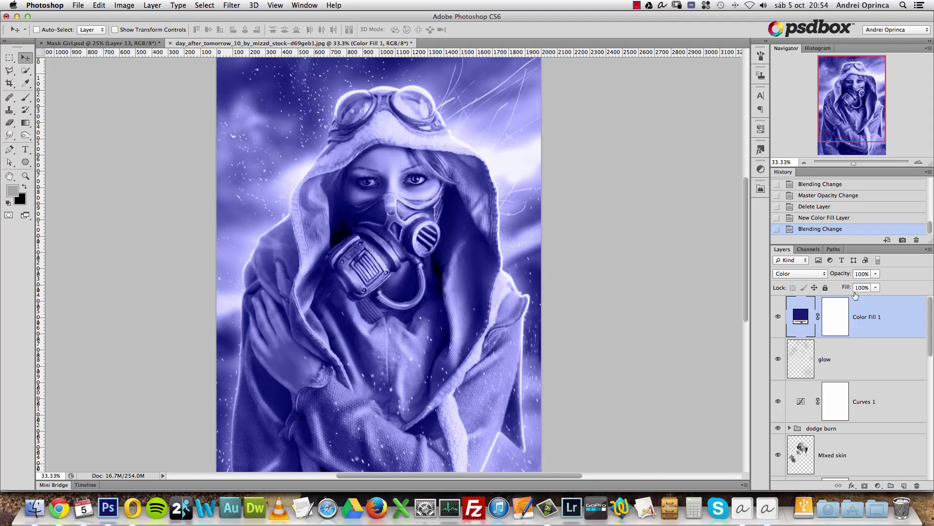
{"action": "left_click", "coordinate": [875, 274]}
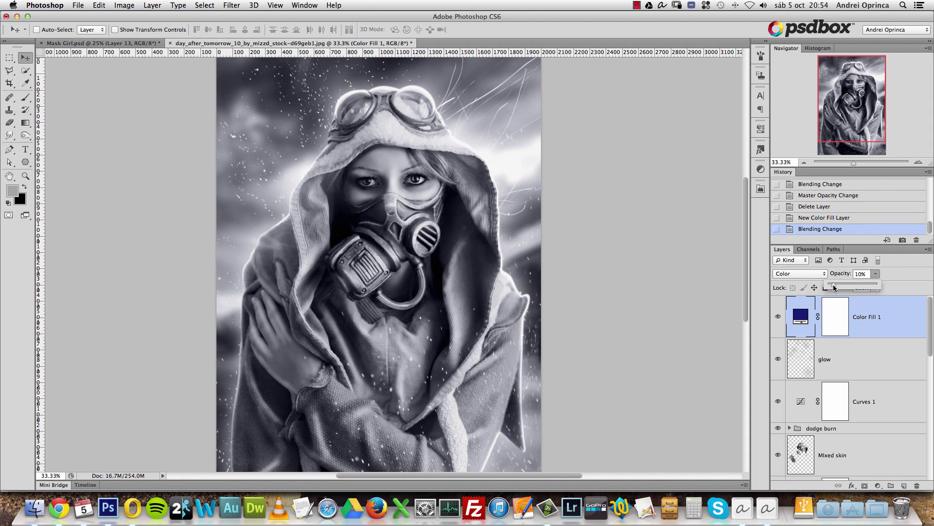
{"action": "left_click_drag", "start_coordinate": [833, 288], "coordinate": [832, 287]}
{"action": "left_click", "coordinate": [864, 274]}
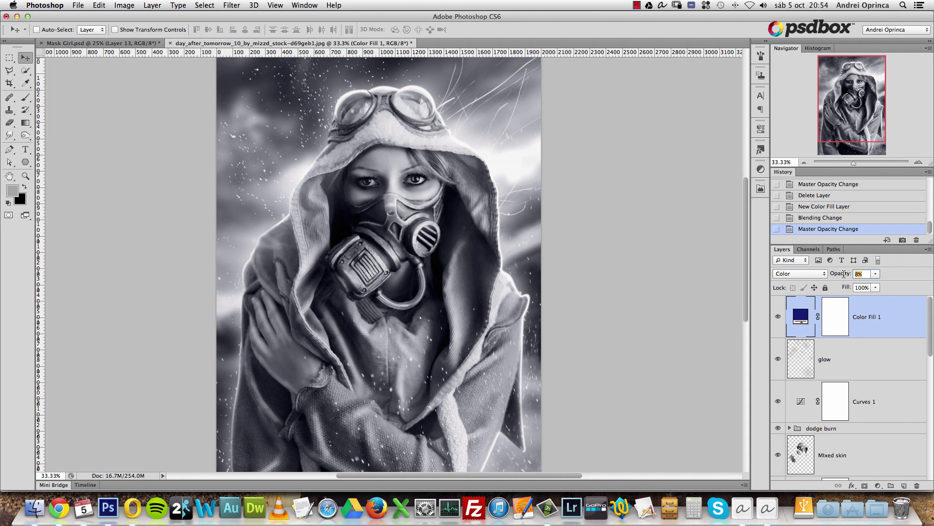
{"action": "type", "text": "5"}
Step: Toggle the blue fill layer's visibility to compare the portrait with and without the tint
{"action": "left_click", "coordinate": [777, 317]}
{"action": "left_click", "coordinate": [777, 317]}
{"action": "left_click", "coordinate": [777, 317]}
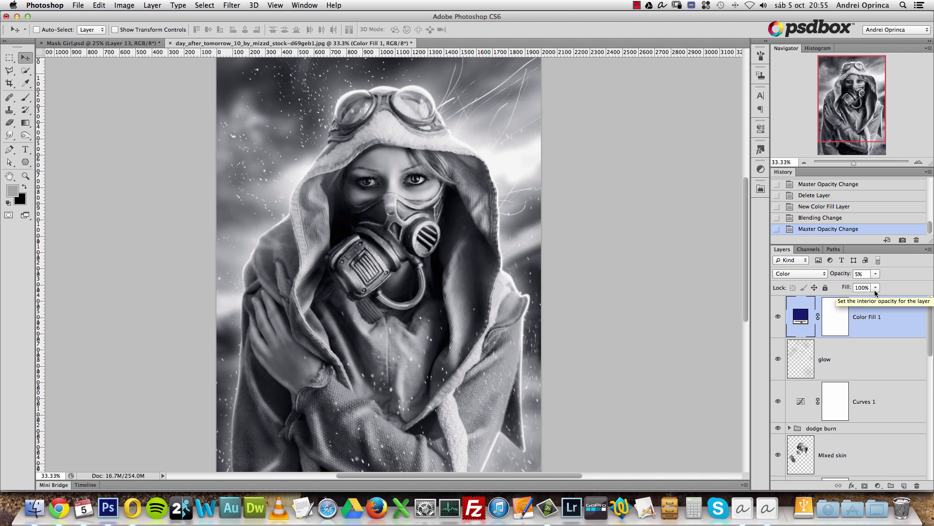
Step: Stamp all visible layers into a new merged layer above the blue fill layer
{"action": "key", "text": "alt+shift+super+e"}
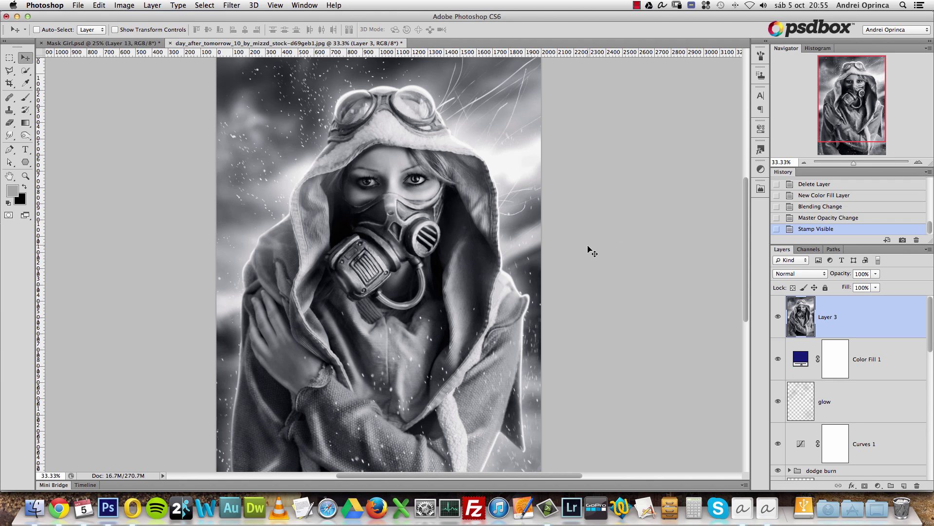
{"action": "left_click", "coordinate": [232, 5]}
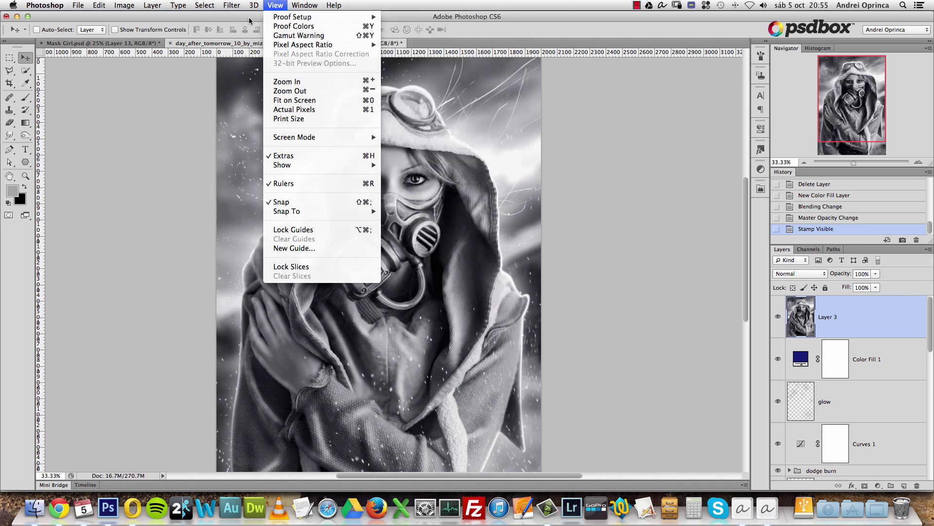
{"action": "mouse_move", "coordinate": [257, 4]}
{"action": "left_click", "coordinate": [869, 325]}
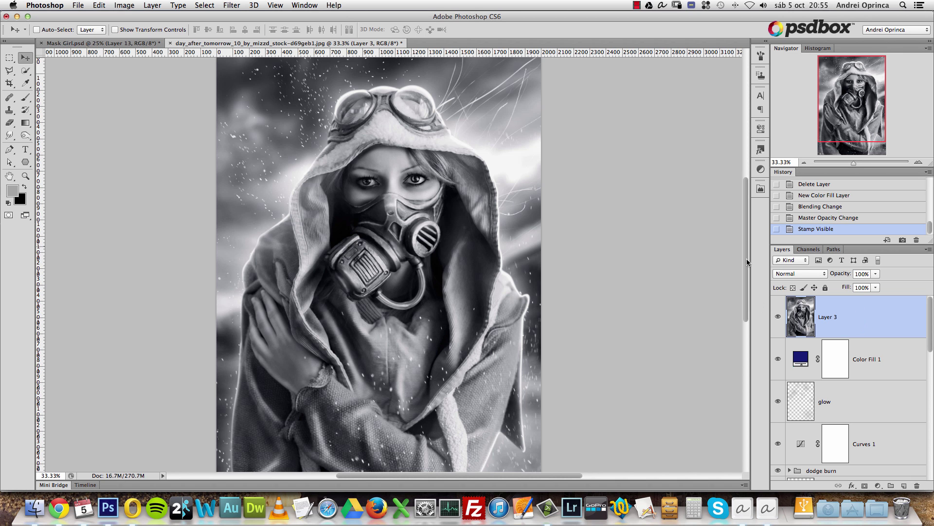
Step: Apply a High Pass filter with a small radius to the stamped layer so that only fine edges remain
{"action": "left_click", "coordinate": [232, 5]}
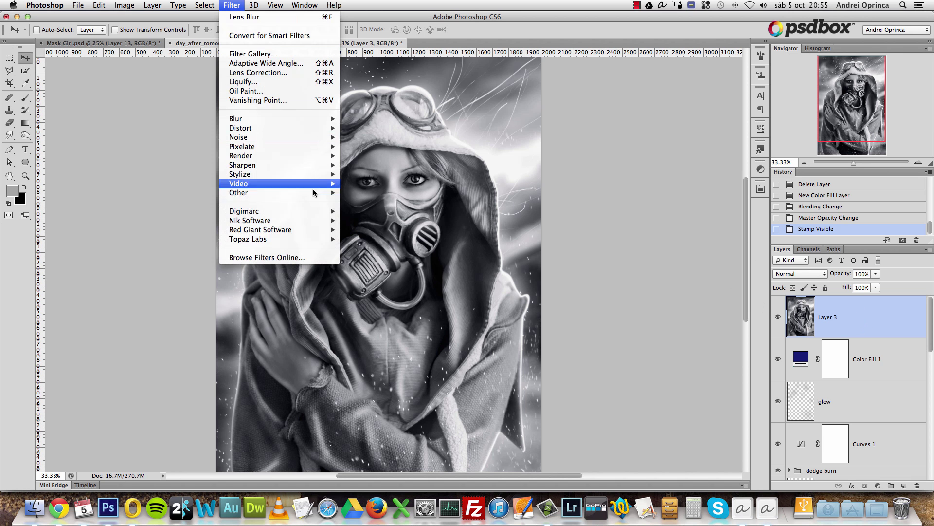
{"action": "mouse_move", "coordinate": [308, 193]}
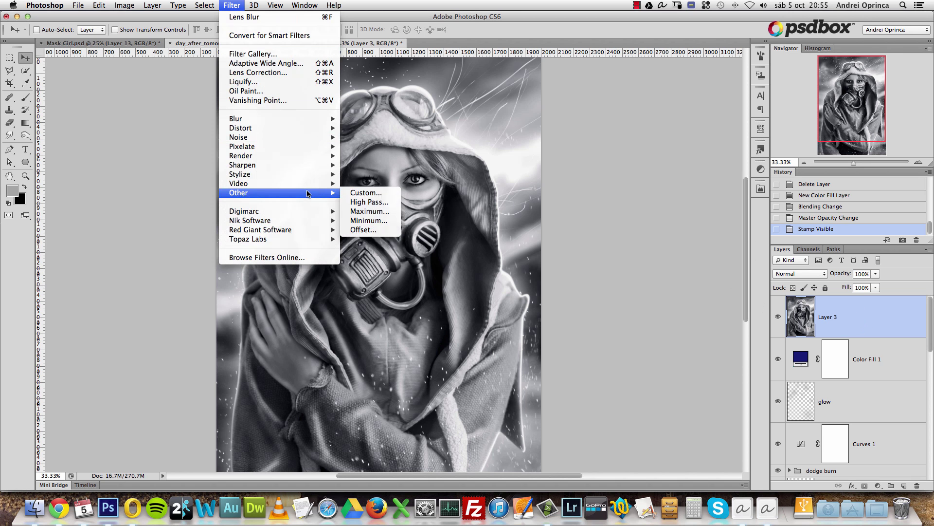
{"action": "left_click", "coordinate": [369, 203]}
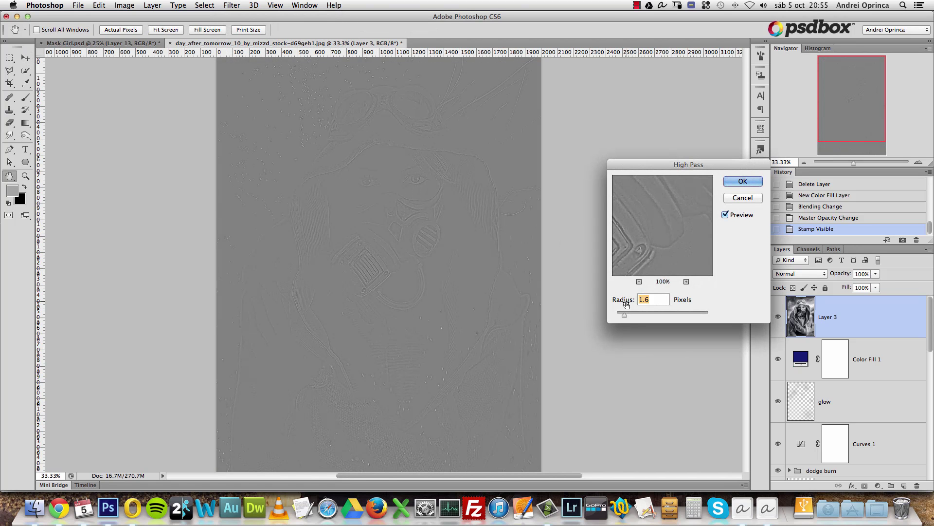
{"action": "left_click_drag", "start_coordinate": [627, 315], "coordinate": [646, 315]}
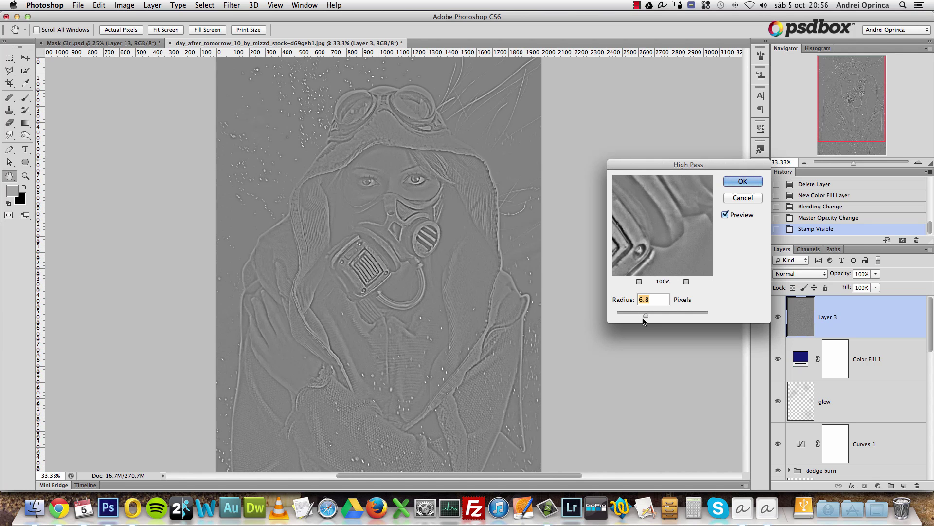
{"action": "left_click_drag", "start_coordinate": [641, 315], "coordinate": [633, 314]}
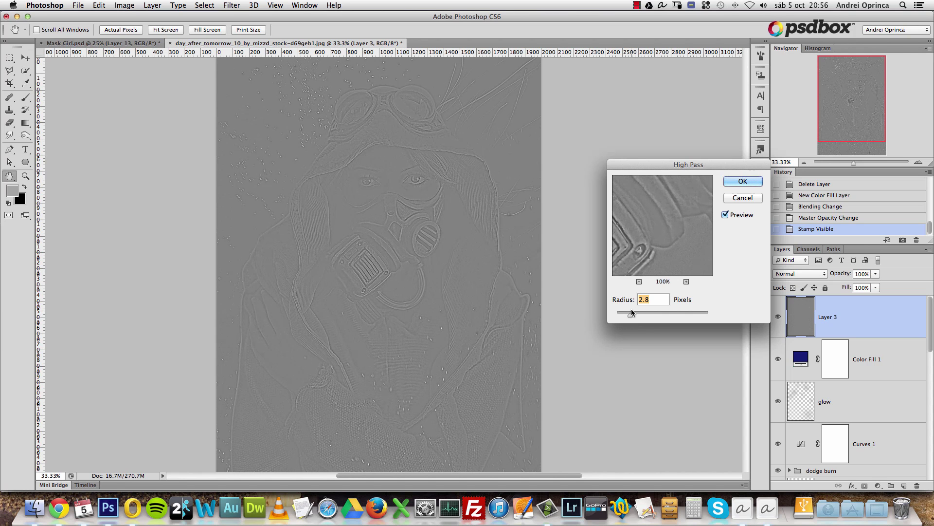
{"action": "left_click_drag", "start_coordinate": [631, 317], "coordinate": [625, 322]}
{"action": "left_click", "coordinate": [738, 185]}
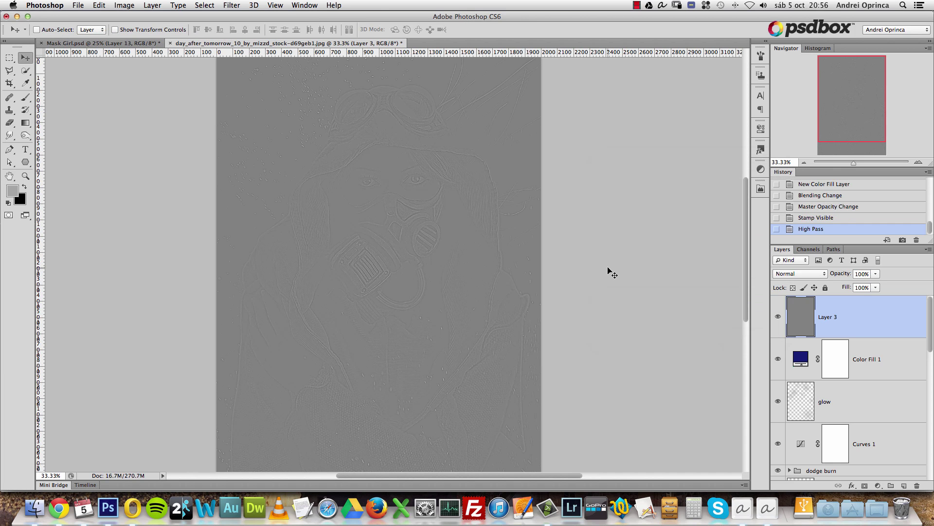
Step: Set the High Pass layer to Overlay blend mode to sharpen the portrait, and compare and inspect the effect
{"action": "key", "text": "super+1"}
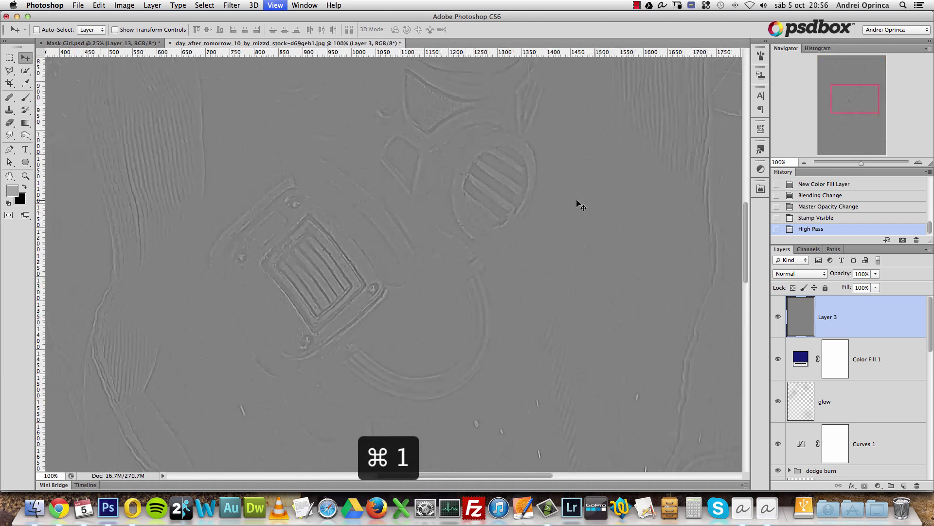
{"action": "left_click", "coordinate": [800, 273]}
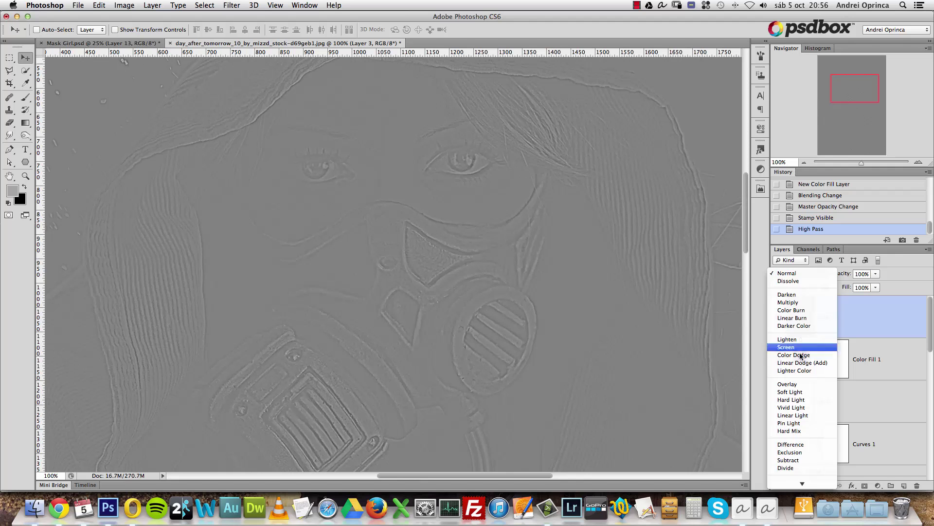
{"action": "left_click", "coordinate": [803, 382]}
{"action": "left_click", "coordinate": [779, 317]}
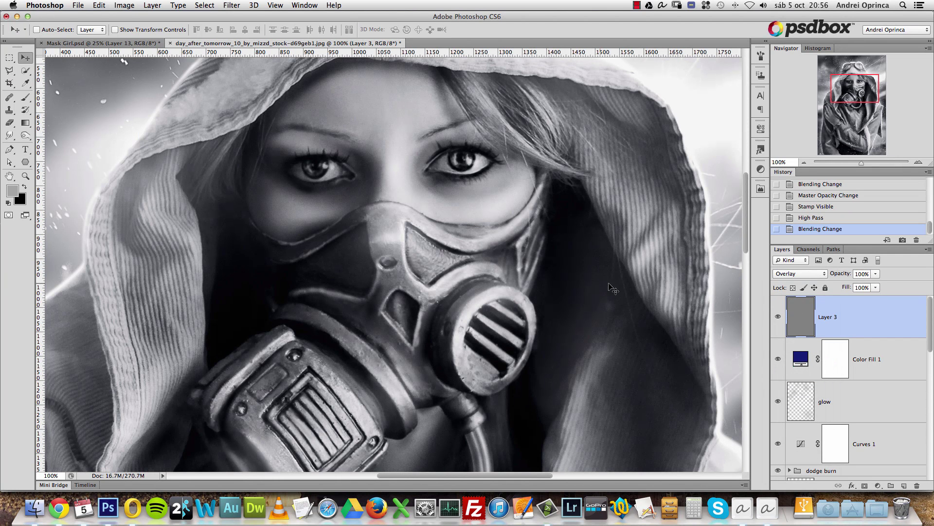
{"action": "key", "text": "super+minus"}
{"action": "key", "text": "super+minus"}
{"action": "scroll", "coordinate": [553, 258], "scroll_direction": "down", "scroll_amount": 3}
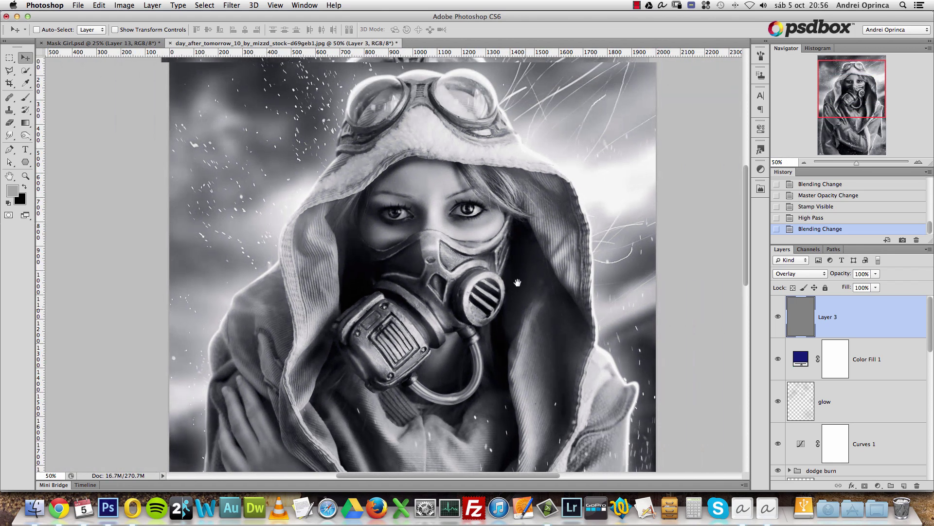
{"action": "left_click_drag", "start_coordinate": [428, 249], "coordinate": [412, 234]}
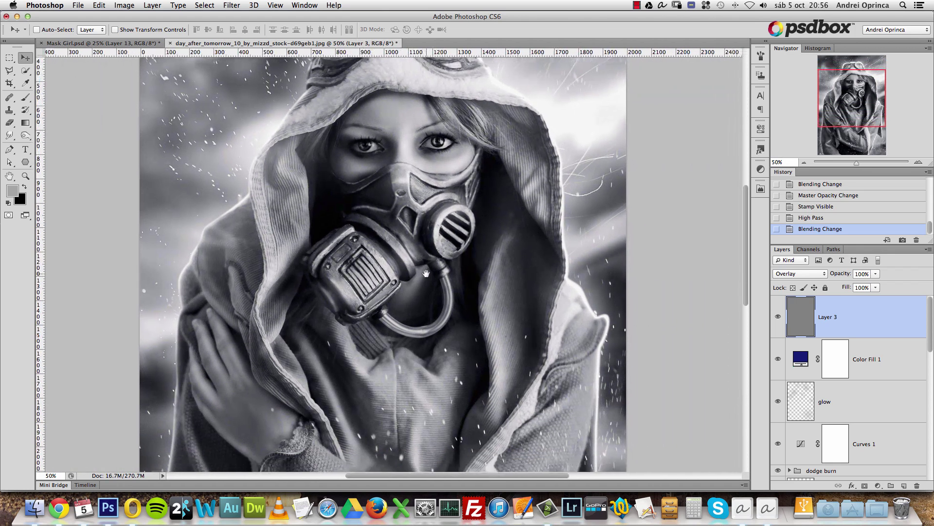
{"action": "left_click", "coordinate": [412, 245], "text": "alt"}
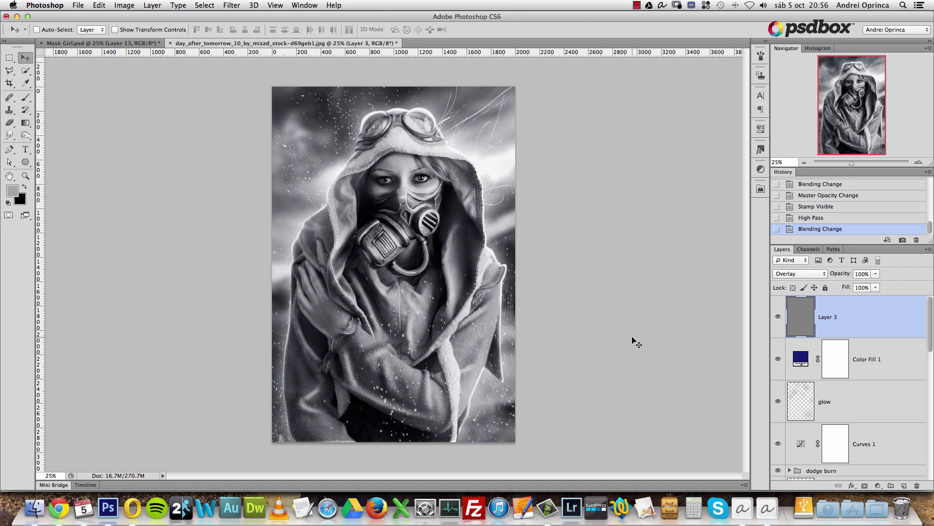
Step: Copy the whole canvas merged and paste it into a new 2000 × 2918 px RGB document at 72 pixels/inch
{"action": "key", "text": "super+a"}
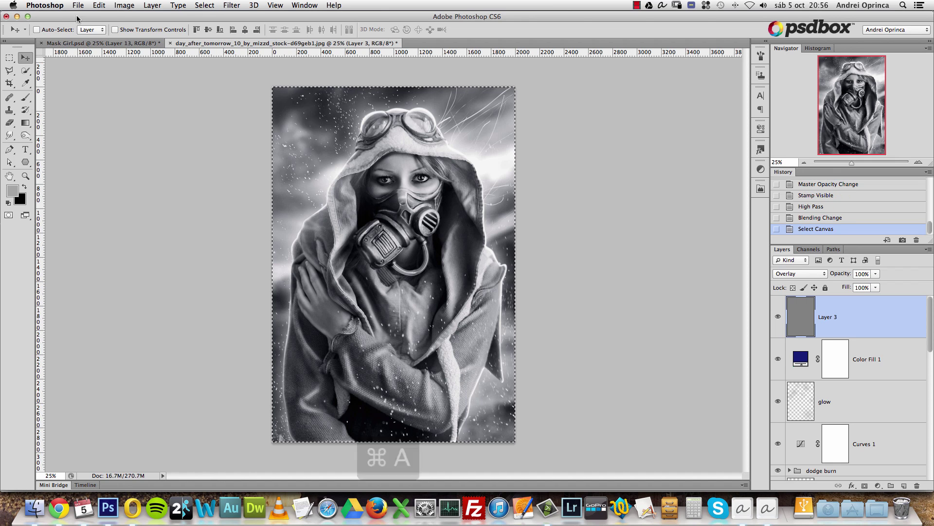
{"action": "left_click", "coordinate": [102, 6]}
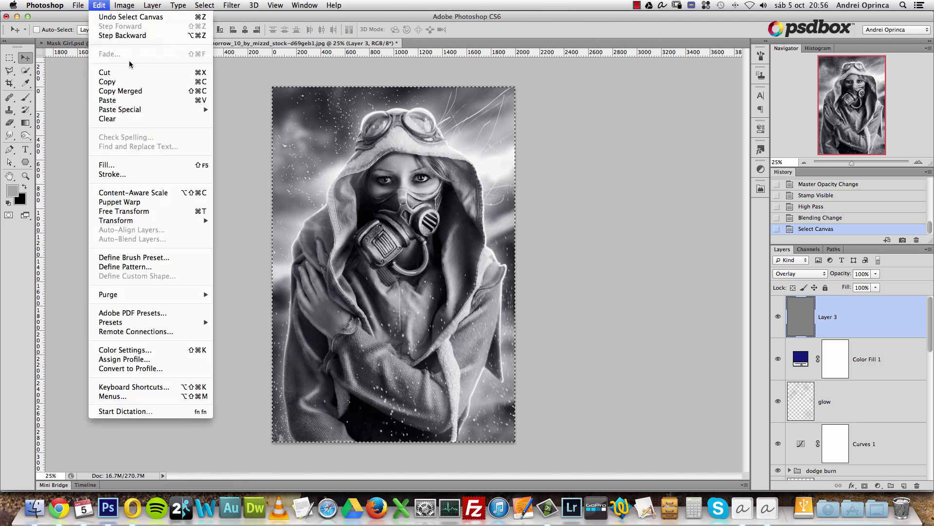
{"action": "left_click", "coordinate": [132, 95]}
{"action": "key", "text": "super+n"}
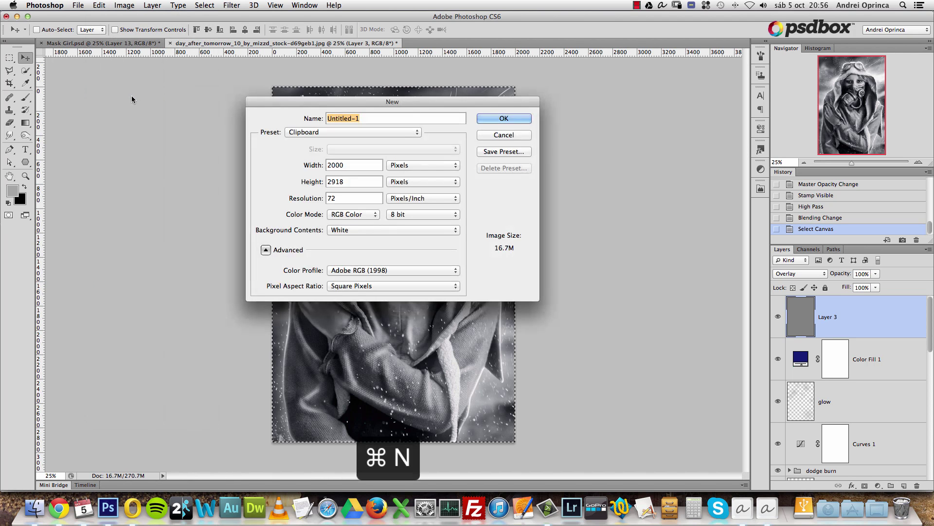
{"action": "key", "text": "Return"}
{"action": "key", "text": "super+v"}
Step: Resize the new document to 610 pixels wide with proportions constrained, and view it at actual size
{"action": "key", "text": "alt+super+i"}
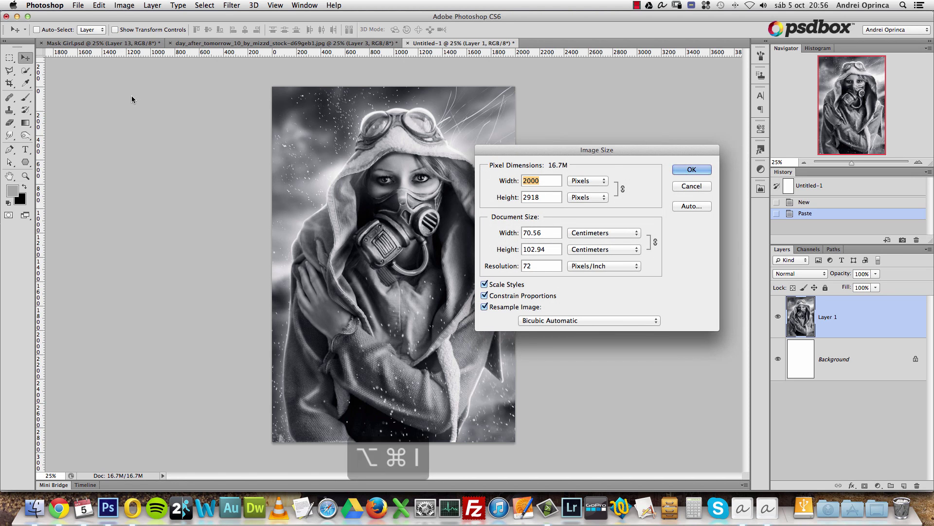
{"action": "type", "text": "610"}
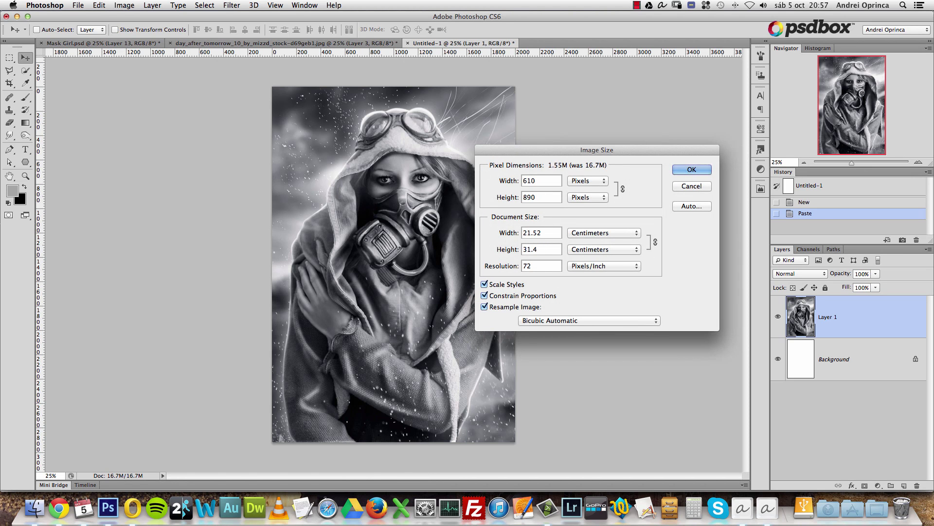
{"action": "key", "text": "Return"}
{"action": "key", "text": "super+1"}
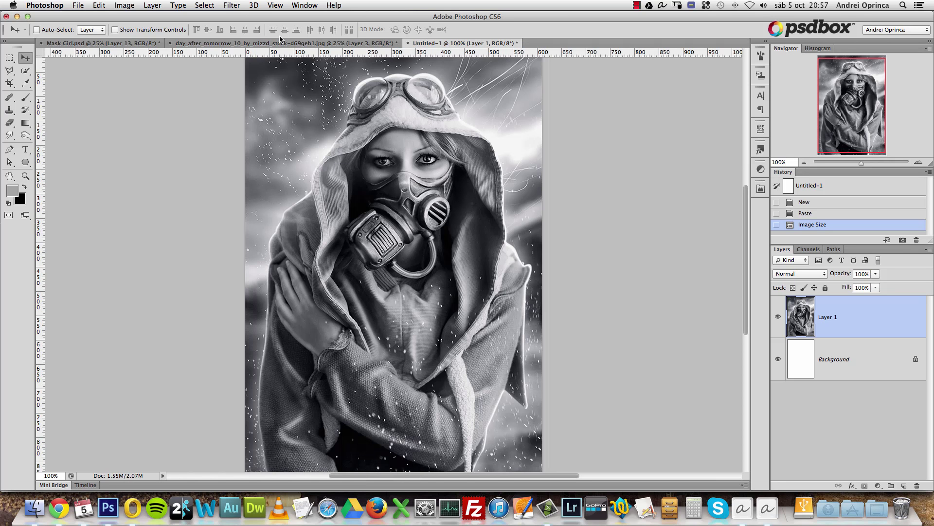
Step: Try sharpening with only the Paint Daubs effect at brush size 1 and sharpness 1, and revert to the resized image
{"action": "left_click", "coordinate": [231, 5]}
{"action": "mouse_move", "coordinate": [205, 6]}
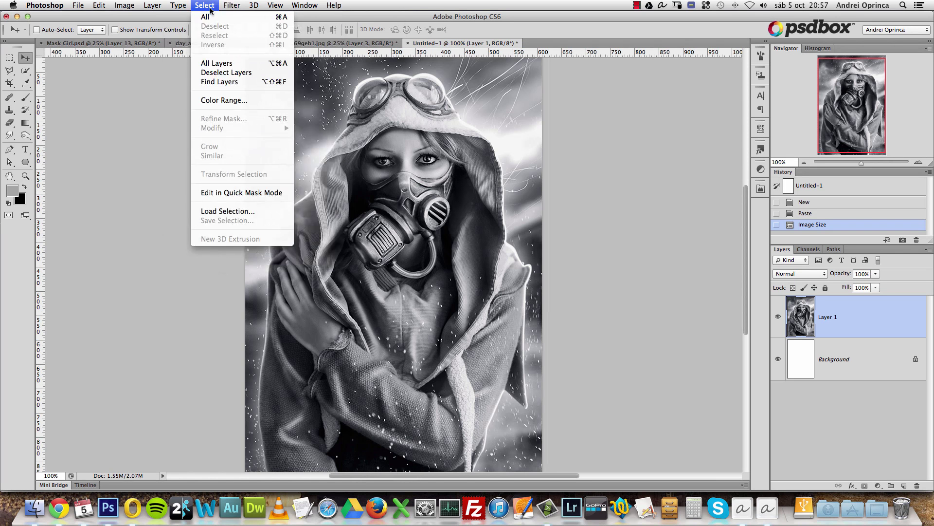
{"action": "left_click", "coordinate": [404, 4]}
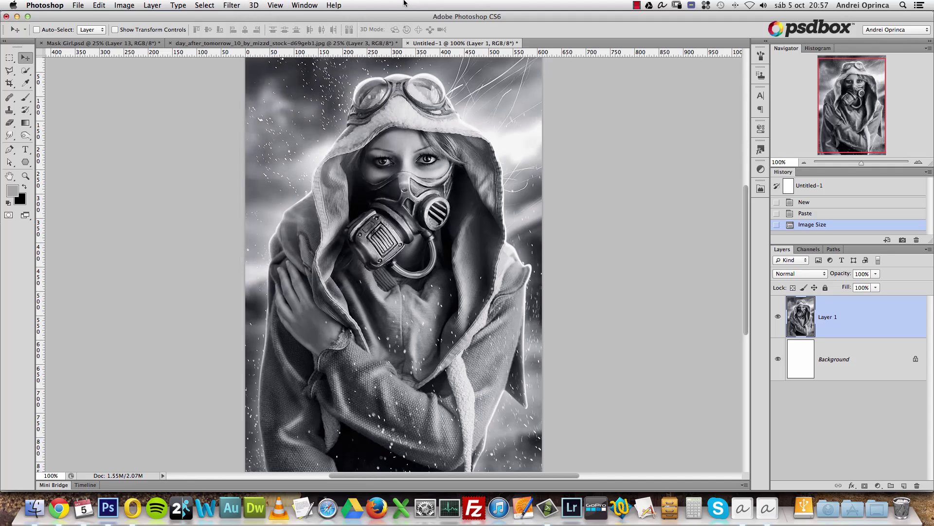
{"action": "left_click", "coordinate": [236, 6]}
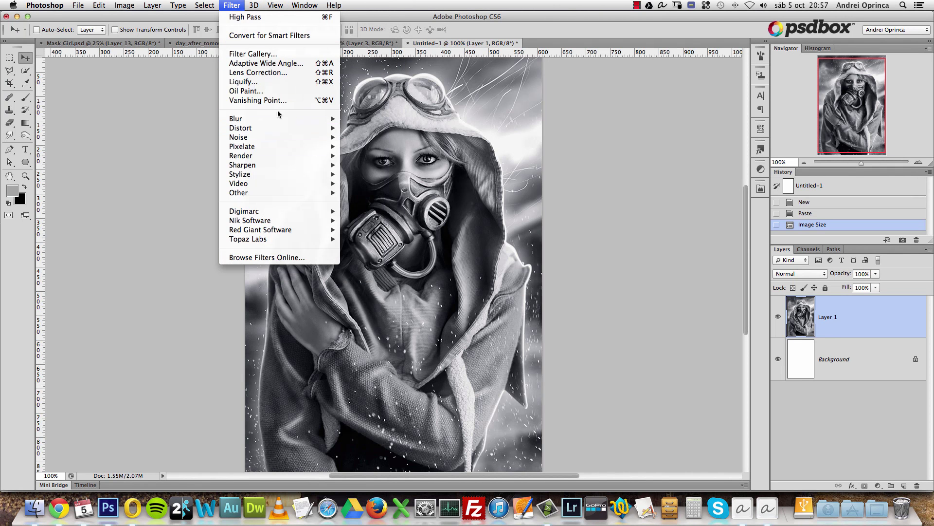
{"action": "left_click", "coordinate": [294, 54]}
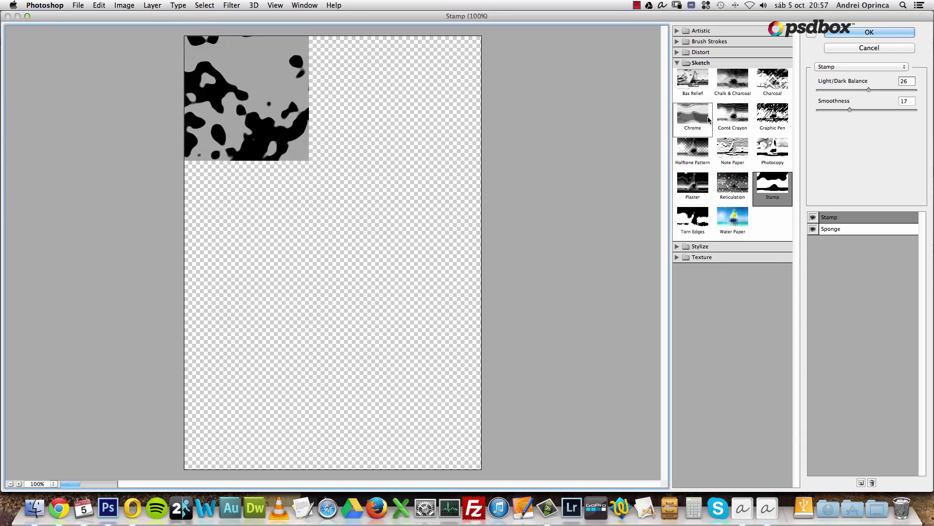
{"action": "left_click", "coordinate": [703, 32]}
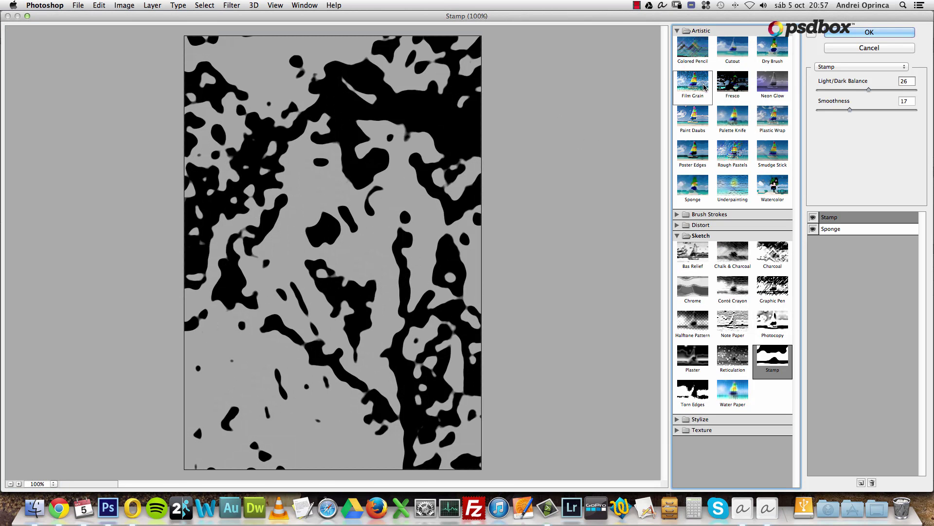
{"action": "left_click", "coordinate": [693, 131]}
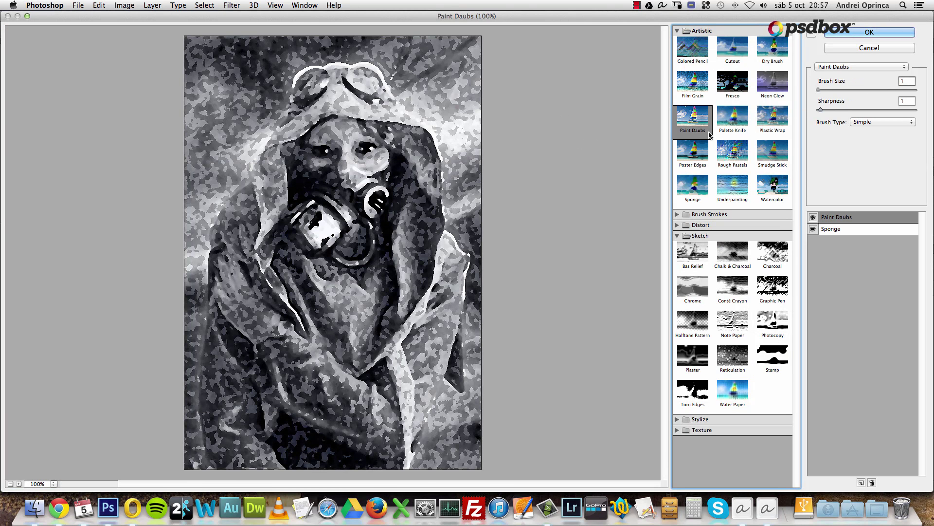
{"action": "left_click", "coordinate": [855, 229]}
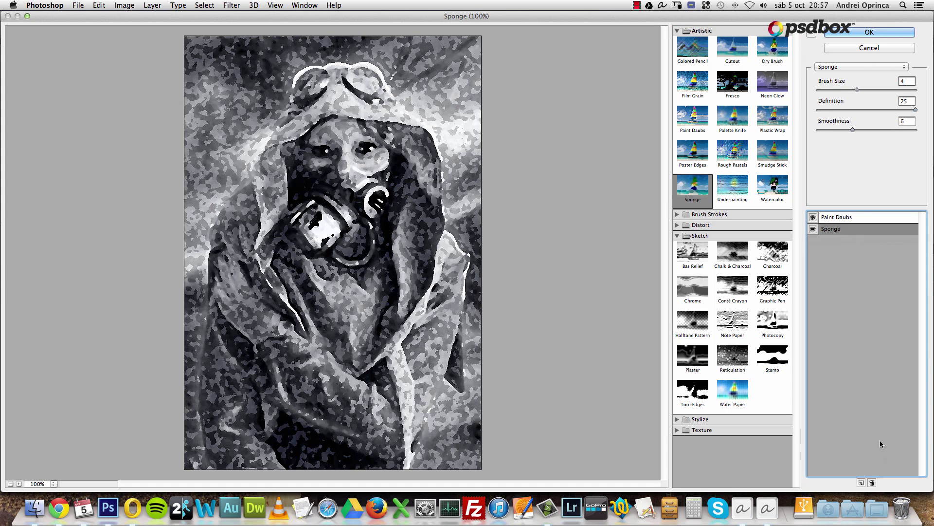
{"action": "left_click", "coordinate": [872, 482]}
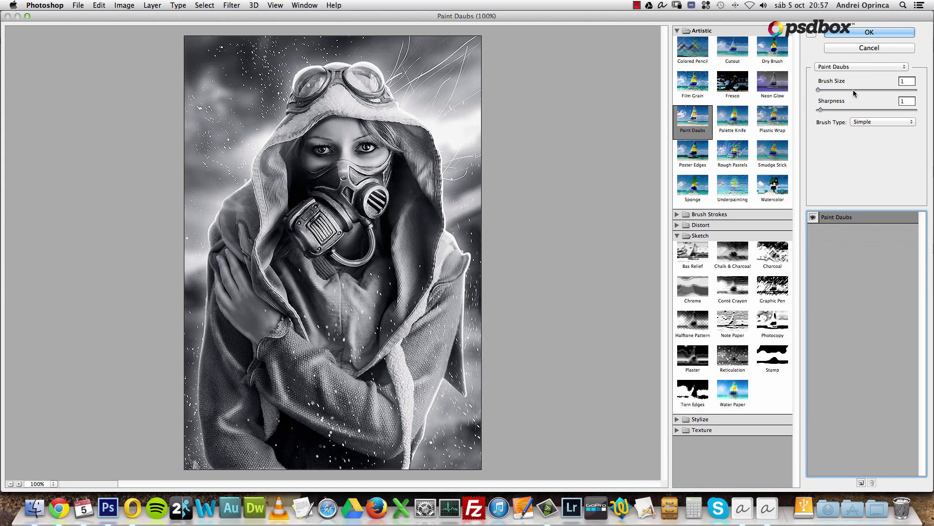
{"action": "left_click", "coordinate": [858, 34]}
{"action": "left_click", "coordinate": [819, 218]}
{"action": "left_click", "coordinate": [816, 229]}
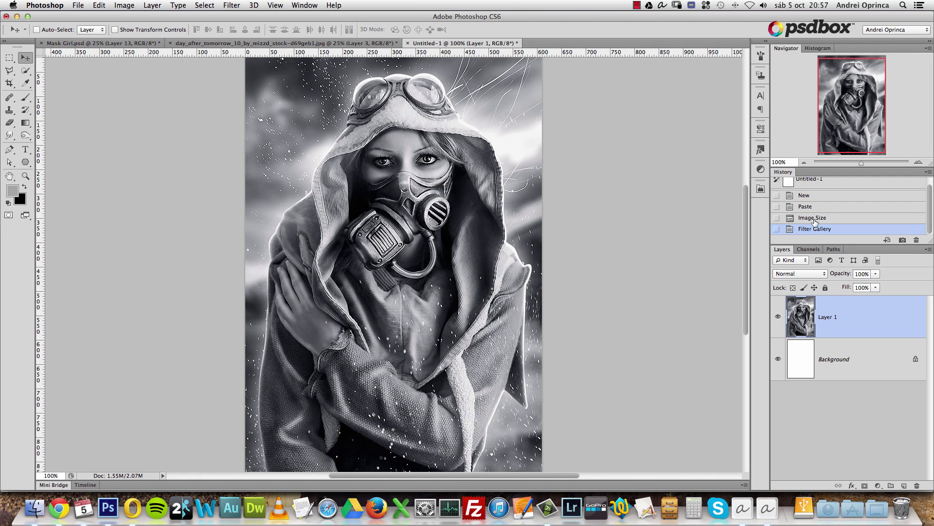
{"action": "left_click", "coordinate": [815, 219]}
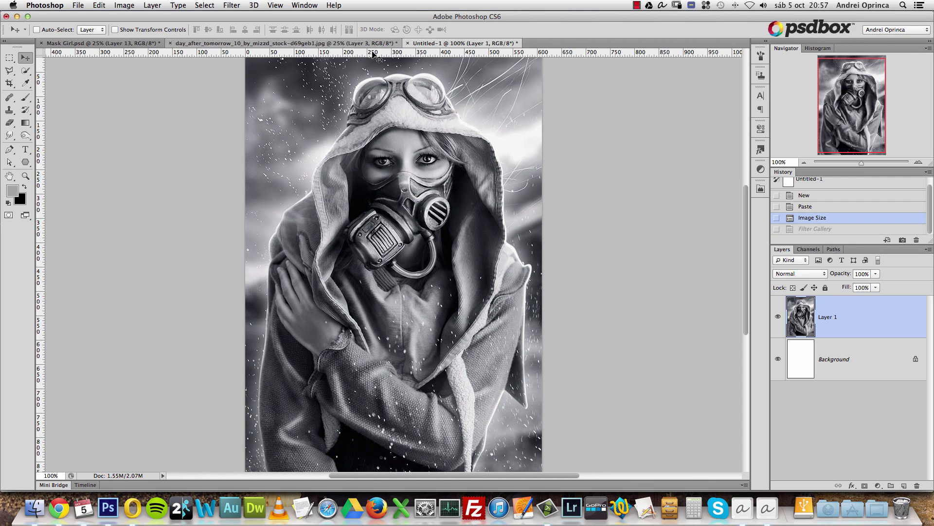
Step: Sharpen the resized portrait with Unsharp Mask at a slightly higher amount and a 0.4-pixel radius, and compare before and after
{"action": "left_click", "coordinate": [232, 4]}
{"action": "mouse_move", "coordinate": [299, 165]}
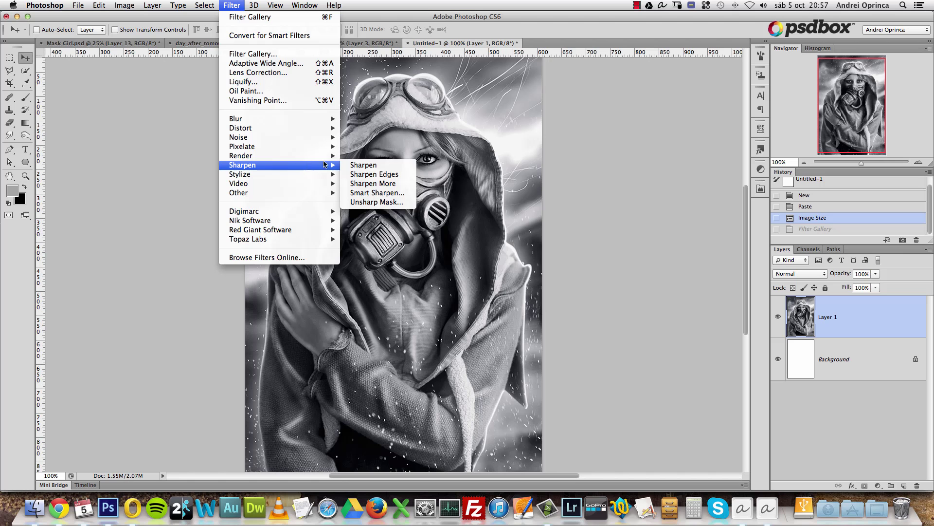
{"action": "left_click", "coordinate": [377, 202]}
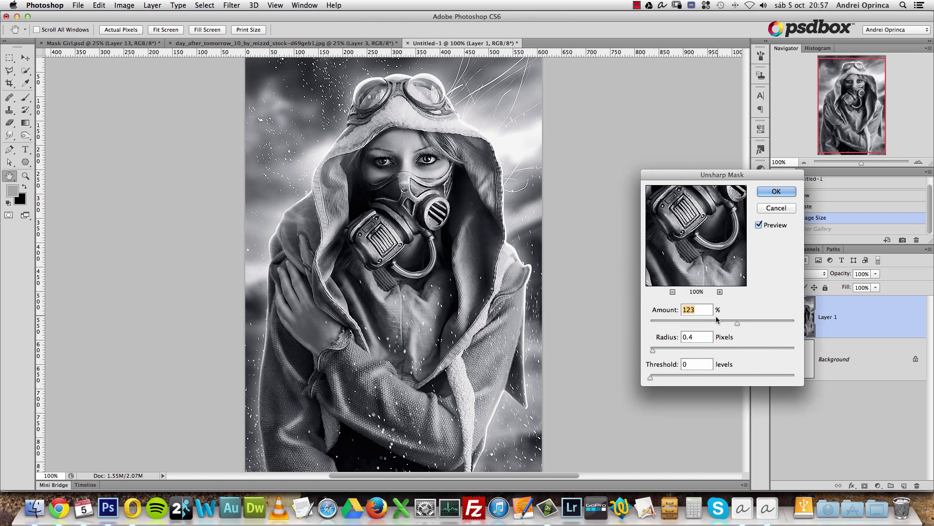
{"action": "mouse_move", "coordinate": [738, 321]}
{"action": "left_mouse_down"}
{"action": "mouse_move", "coordinate": [757, 325]}
{"action": "mouse_move", "coordinate": [747, 325]}
{"action": "left_mouse_up"}
{"action": "left_click", "coordinate": [777, 194]}
{"action": "left_click", "coordinate": [811, 220]}
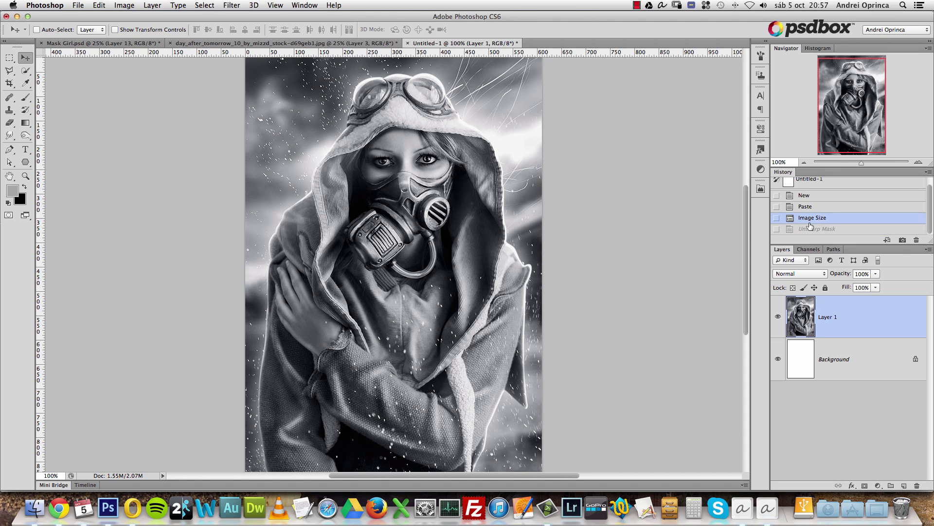
{"action": "left_click", "coordinate": [811, 229]}
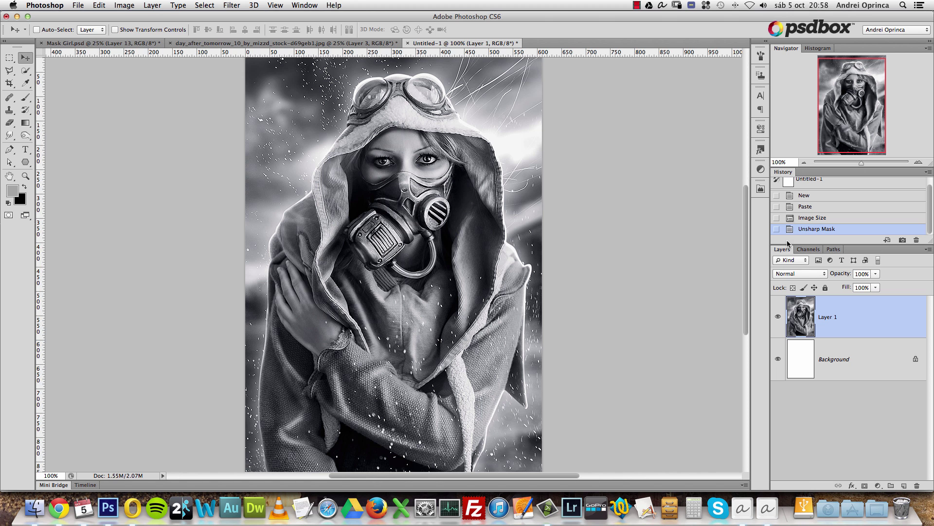
Step: Delete the white Background layer beneath the pasted portrait
{"action": "left_click_drag", "start_coordinate": [889, 377], "coordinate": [917, 484]}
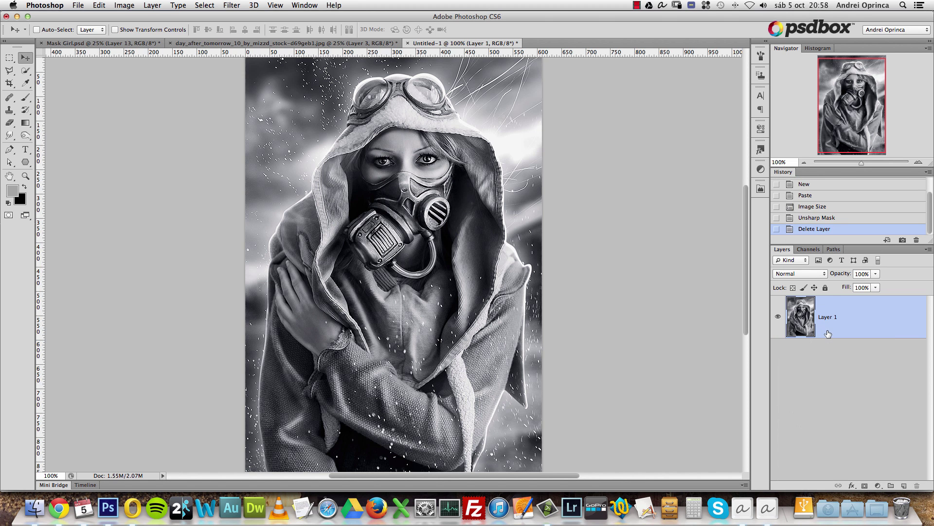